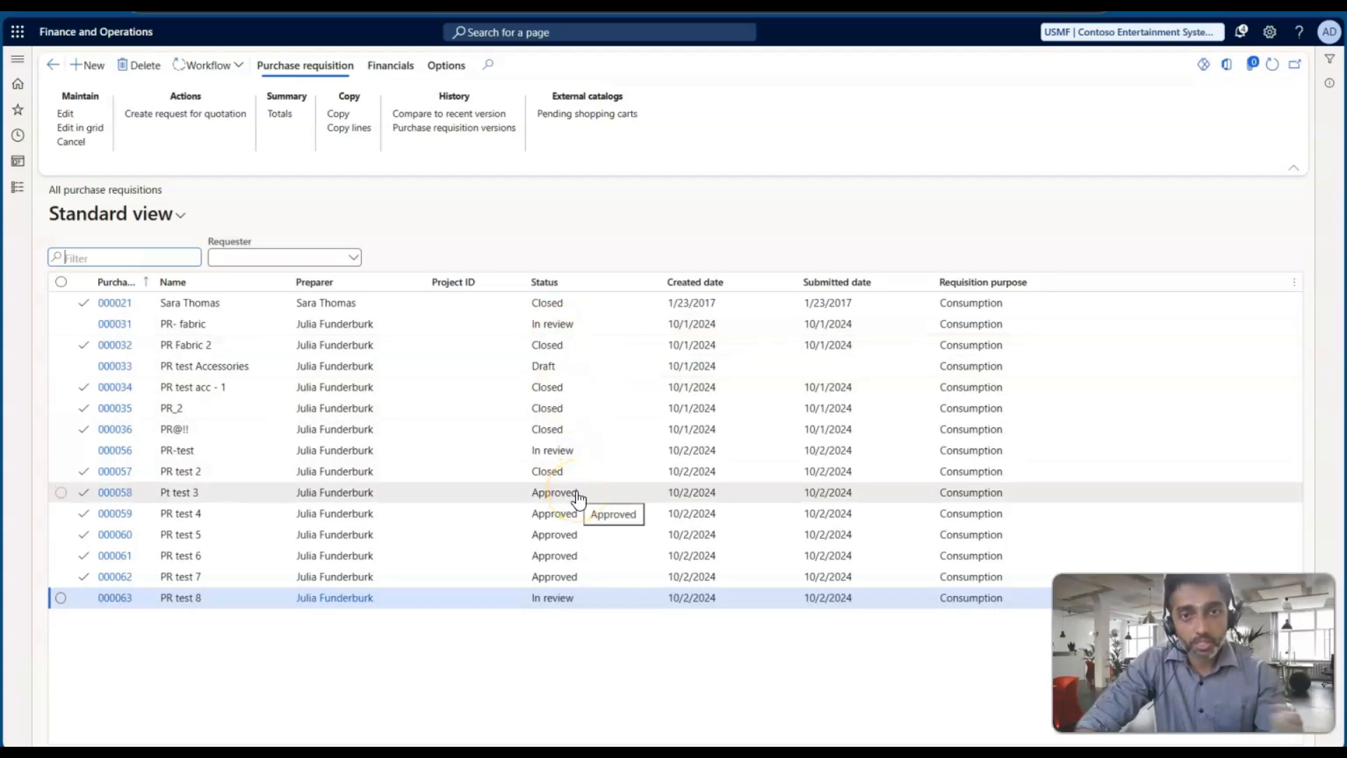
Open the Procurement Policy USMF record from the purchasing policies in the Procurement and sourcing setup.
click(16, 188)
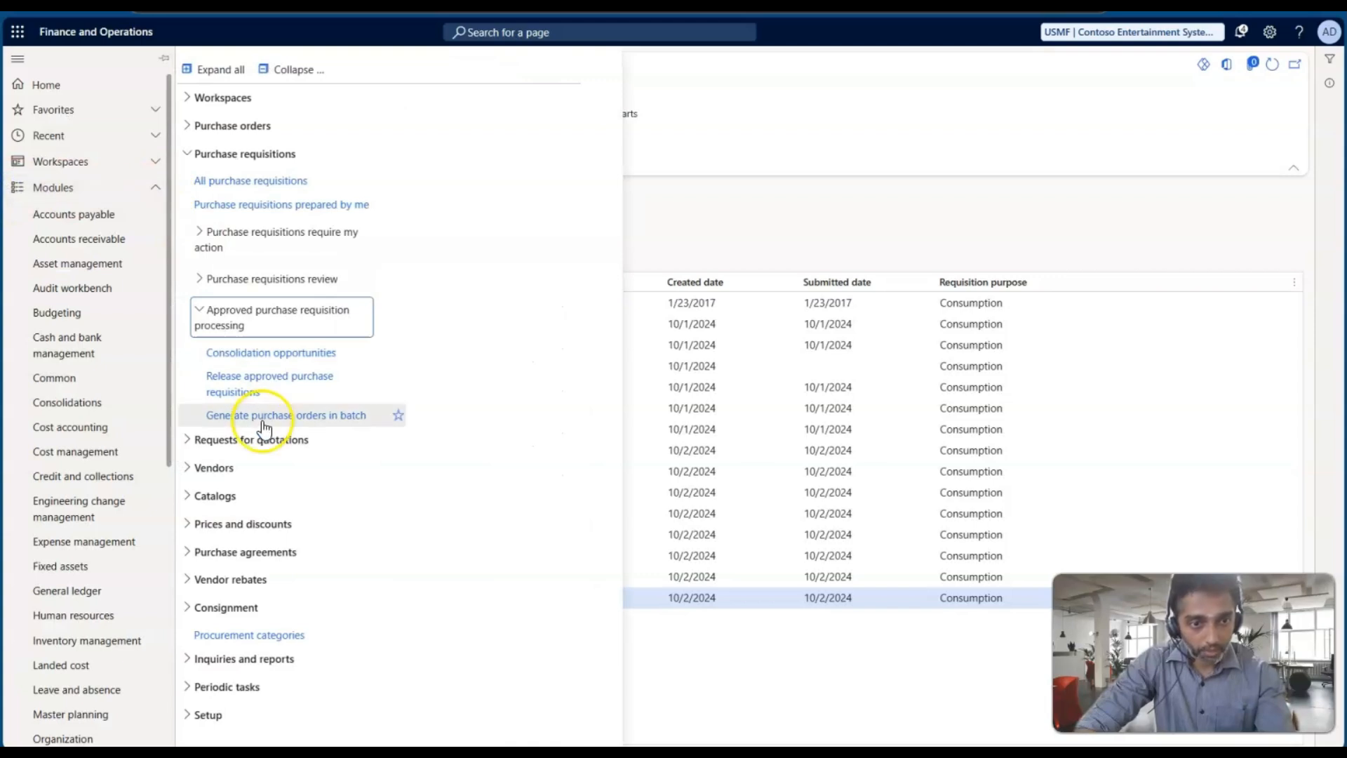
click(210, 714)
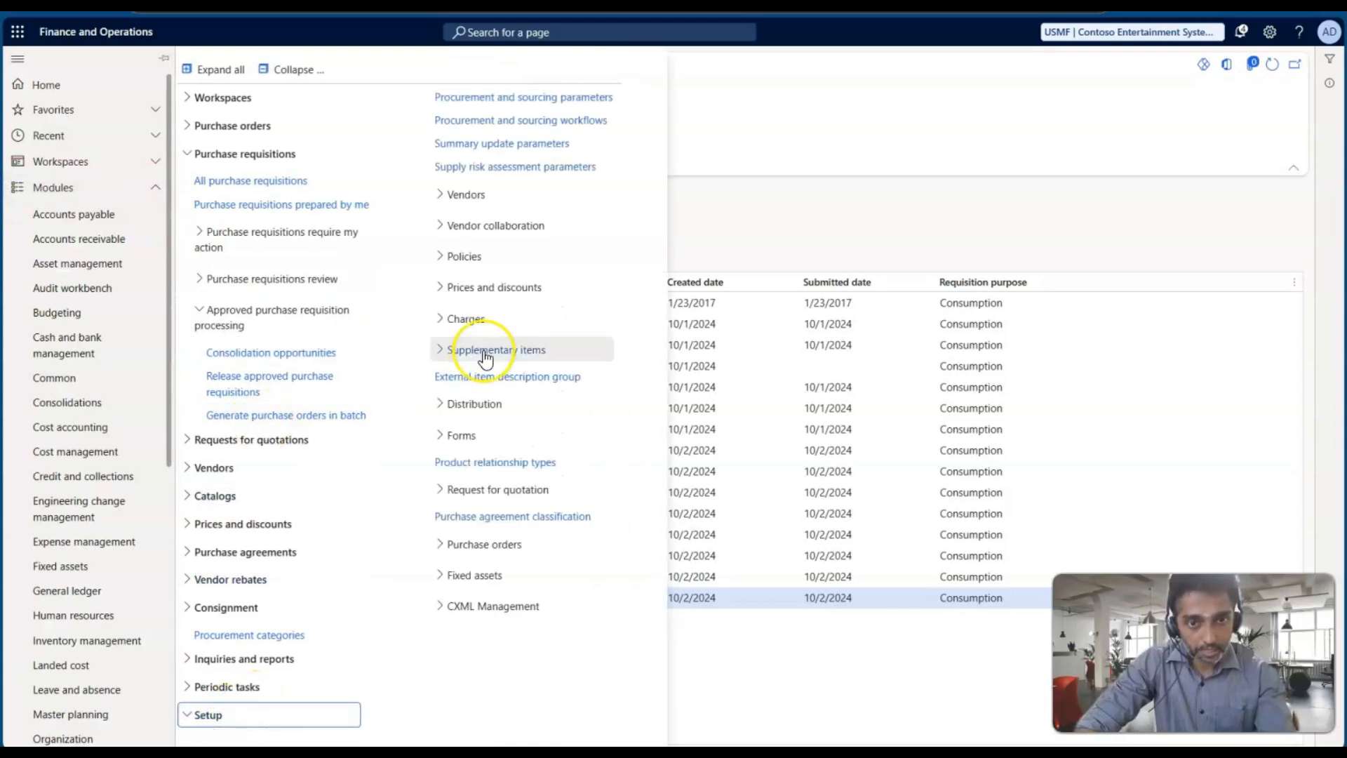
click(464, 257)
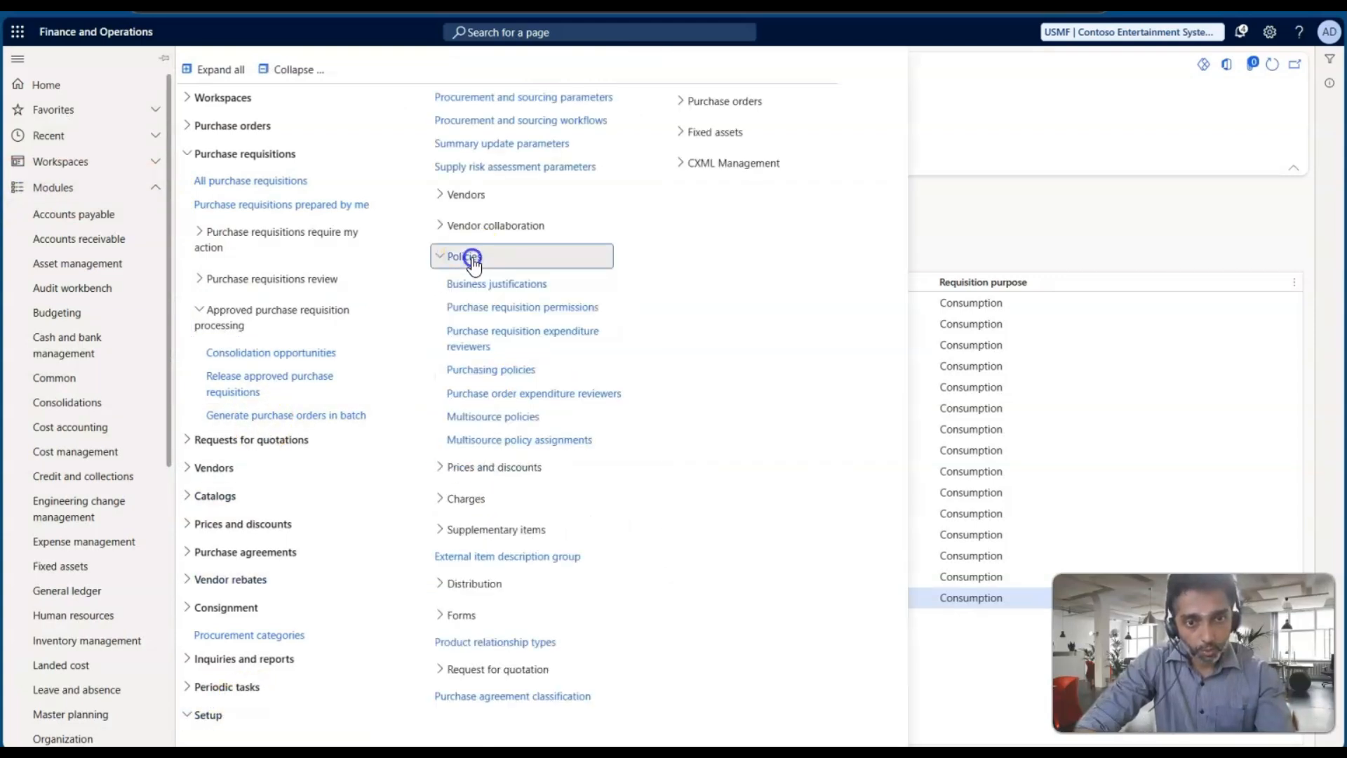
click(491, 369)
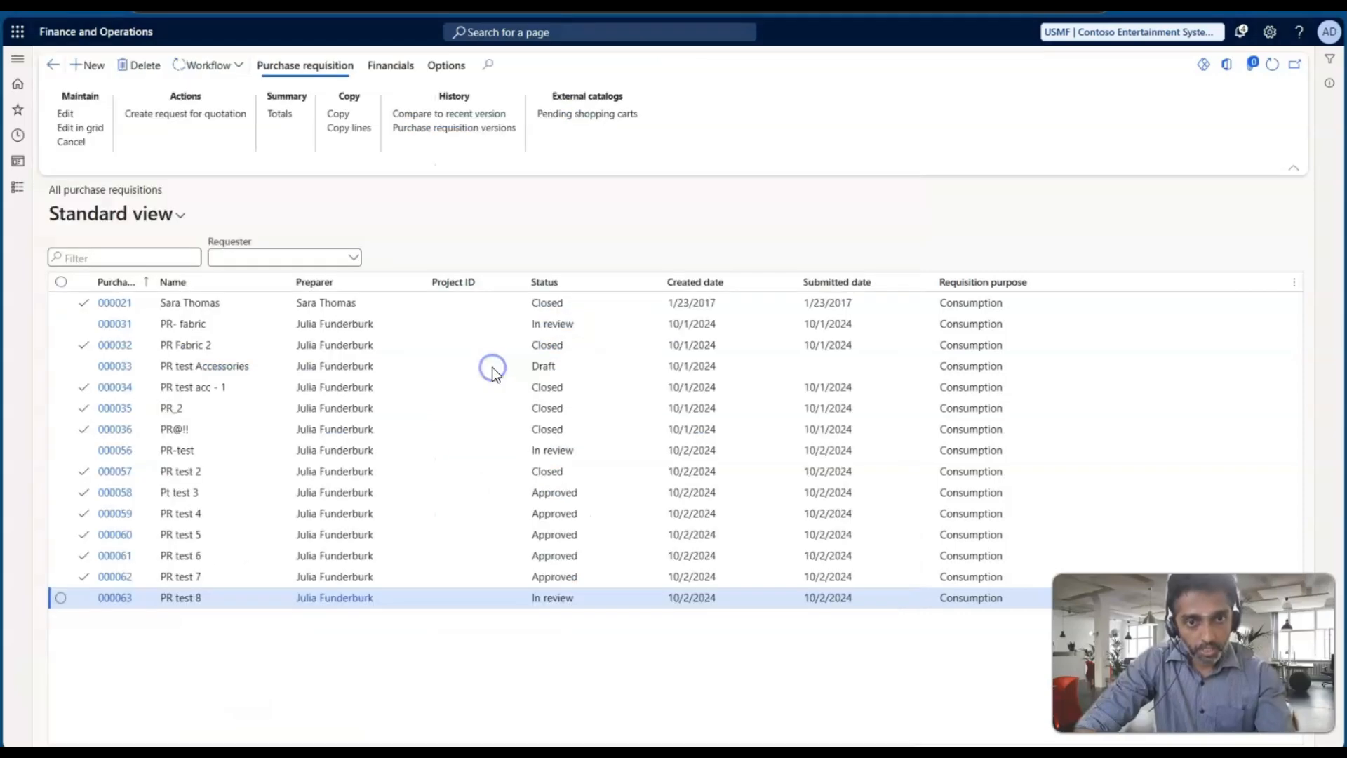
click(136, 294)
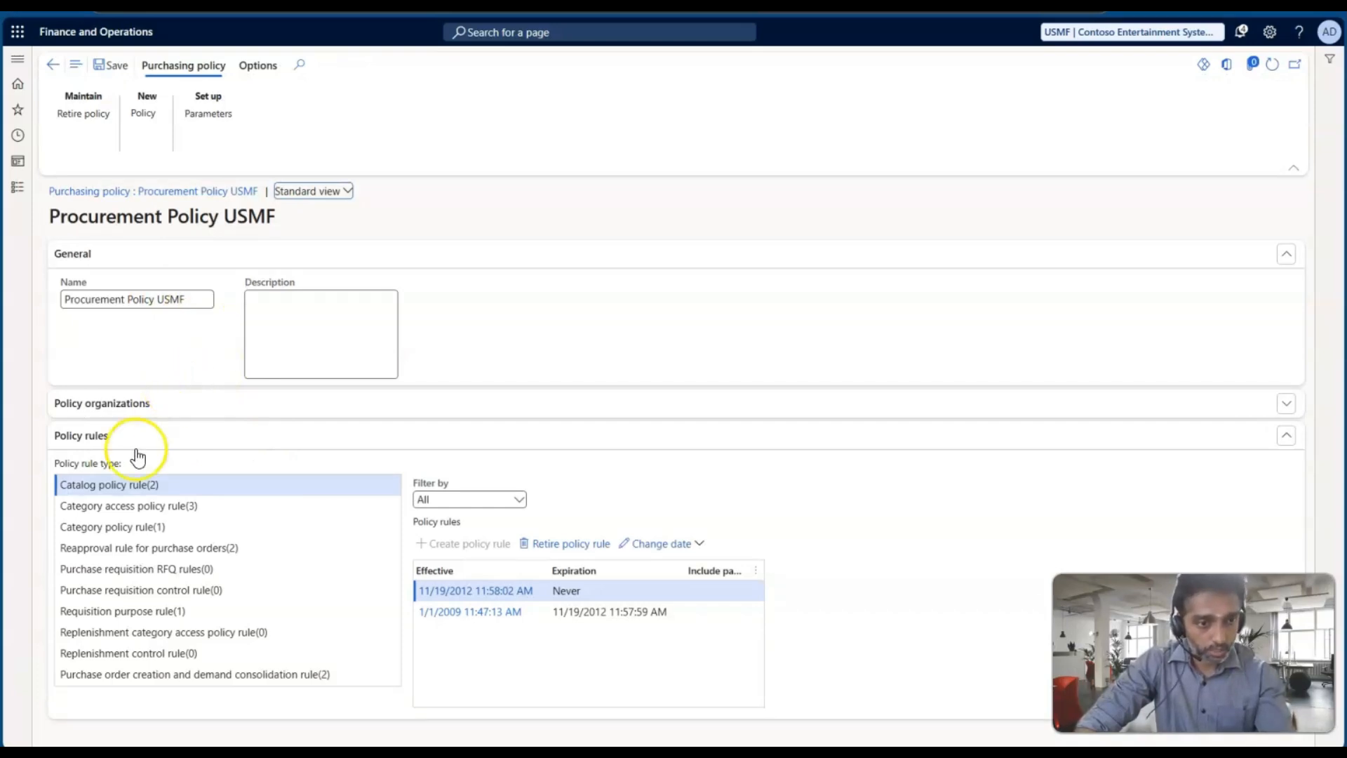
Review the manual purchase order creation and demand consolidation settings of the active purchase order creation and demand consolidation rule.
click(163, 675)
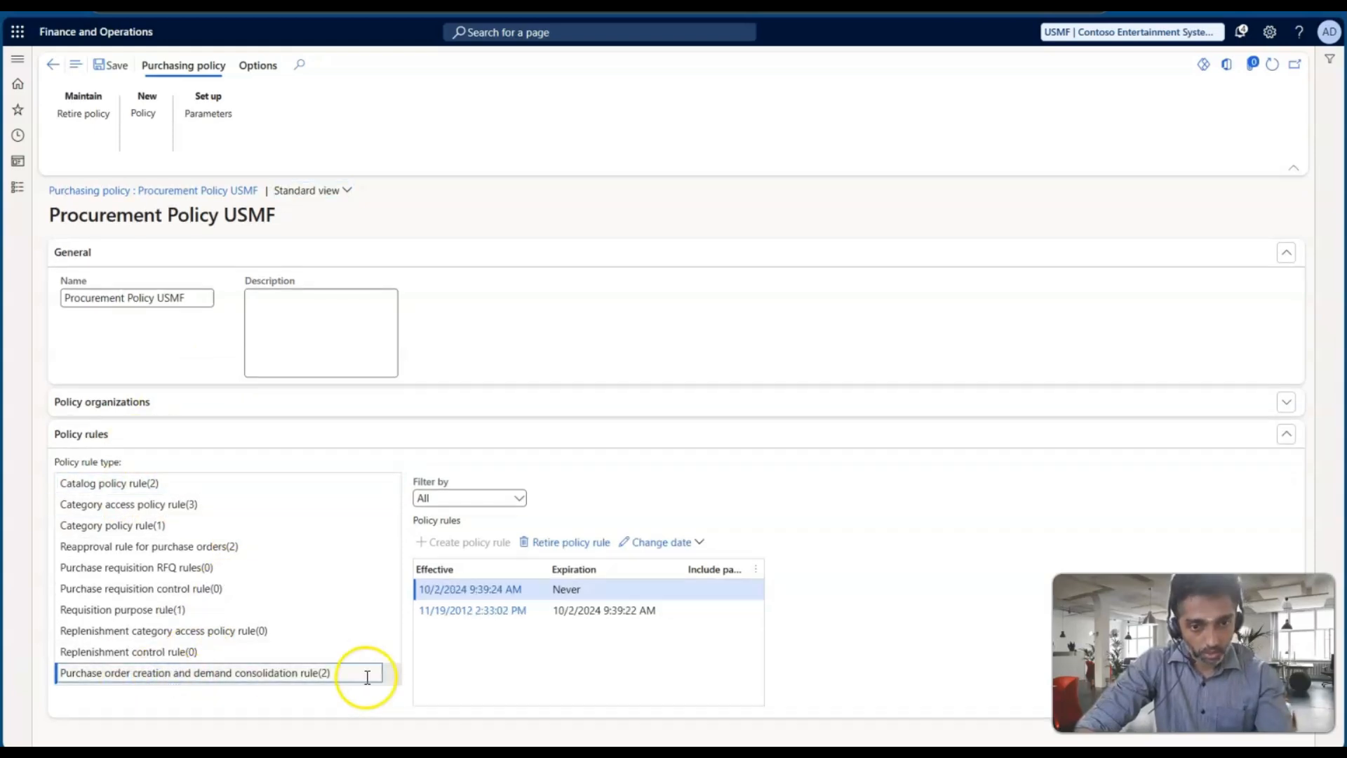
click(503, 591)
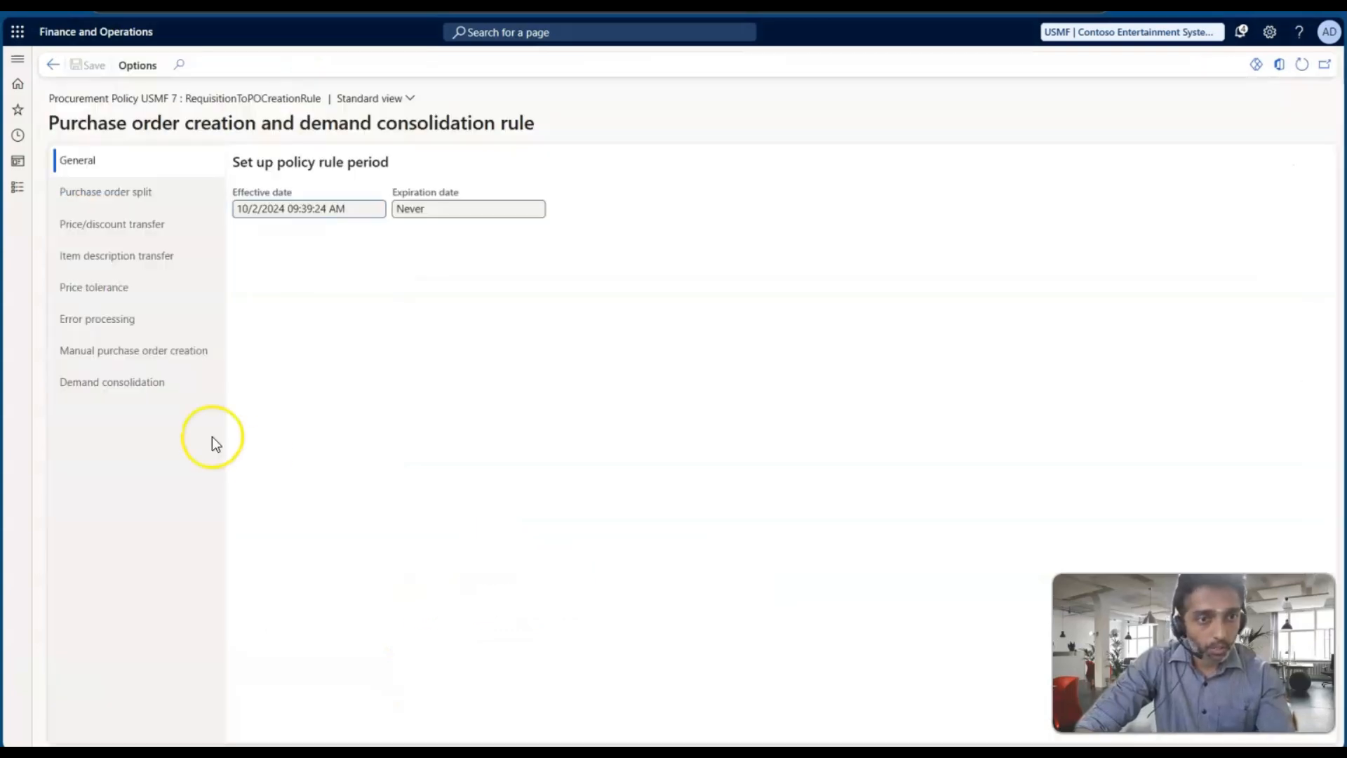
click(90, 358)
click(258, 229)
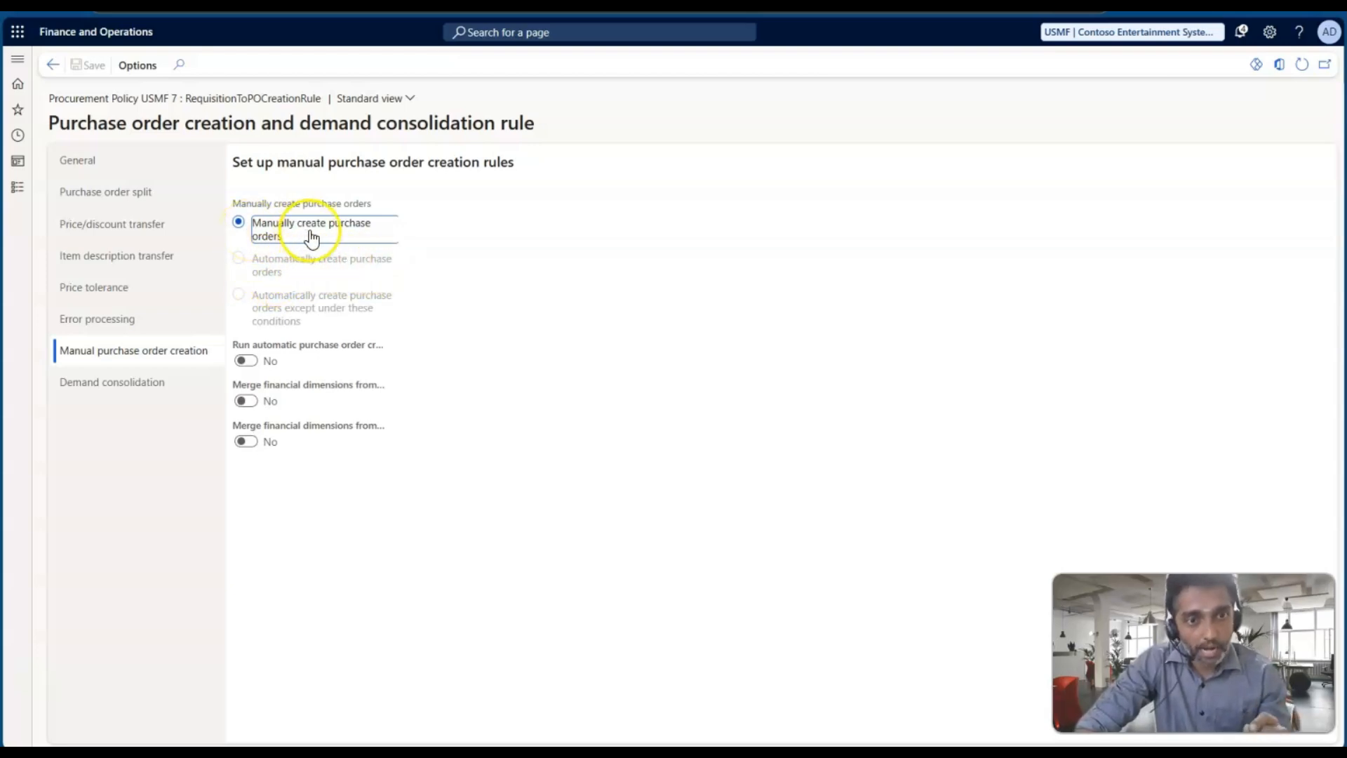
click(160, 384)
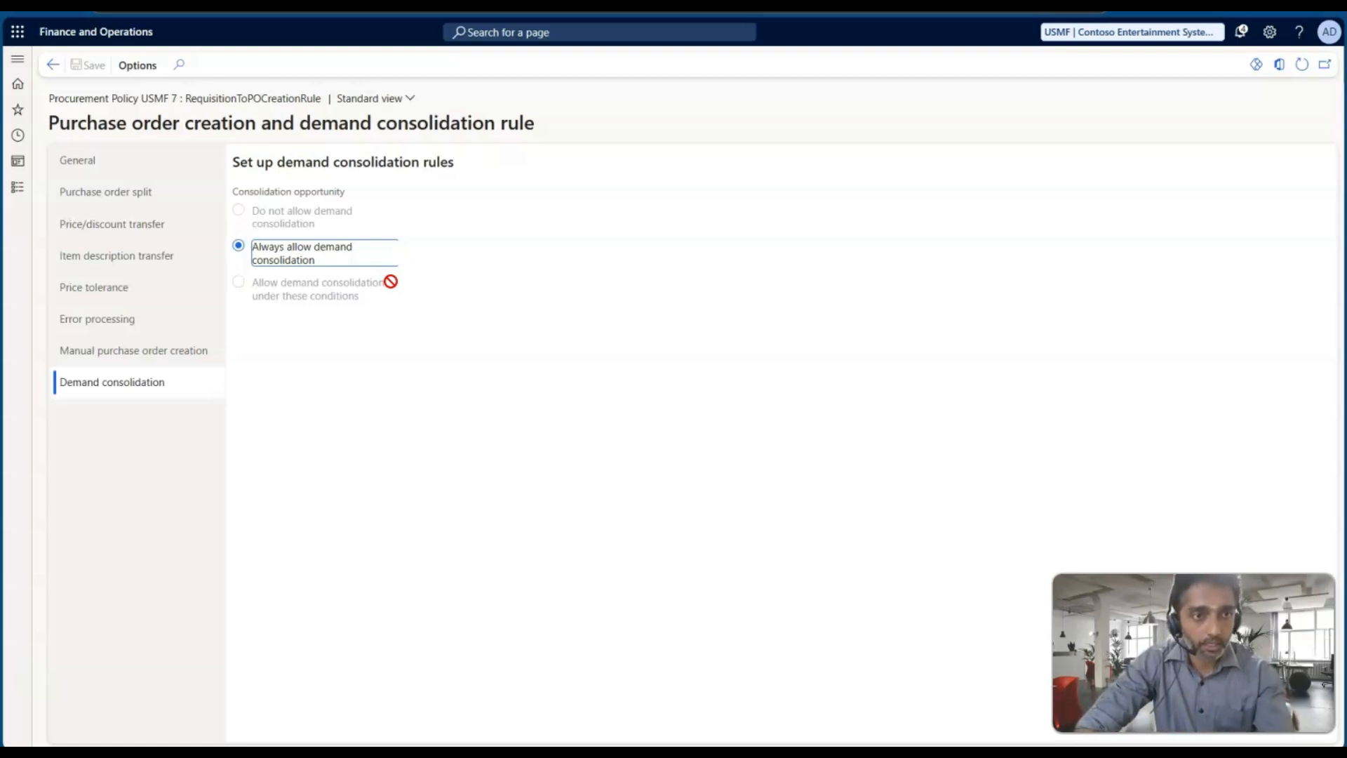
click(55, 68)
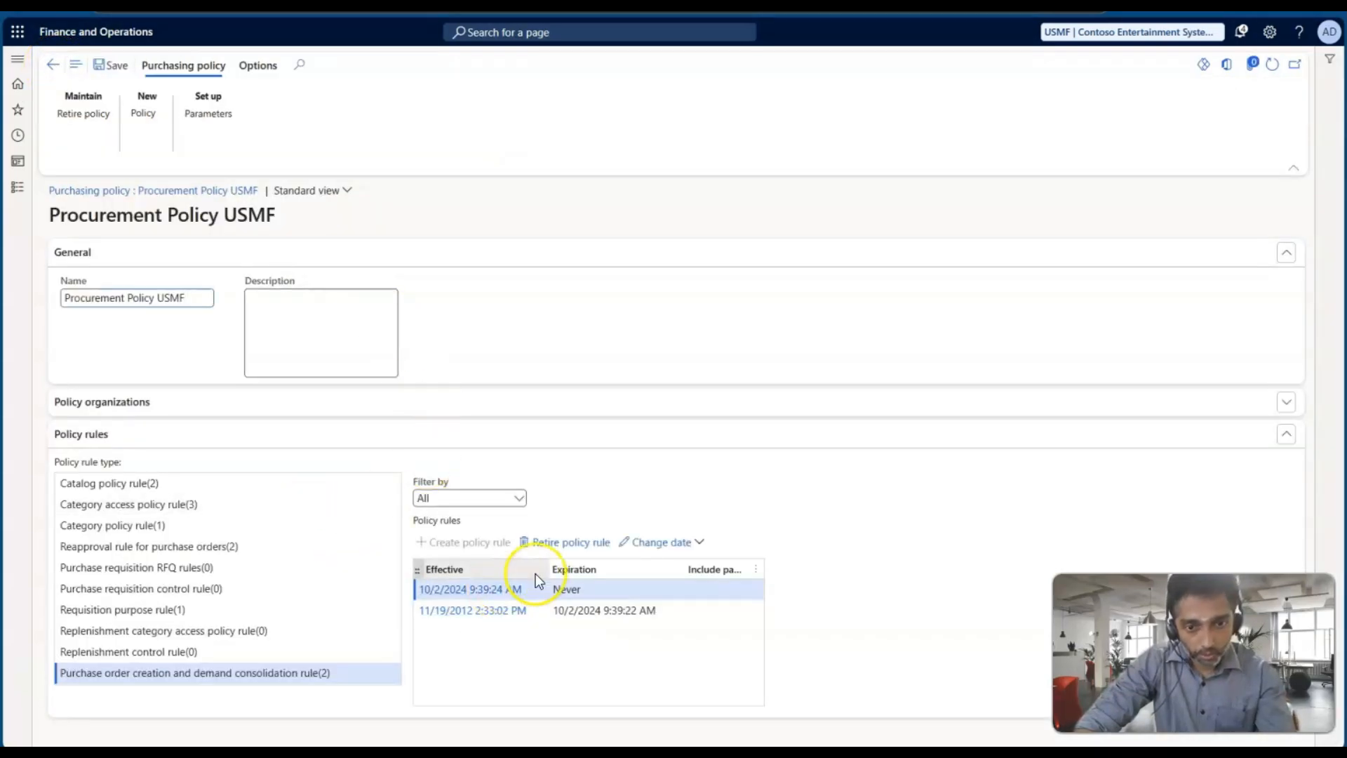
Retire the active purchase order creation and demand consolidation rule and start a new policy rule of the same type.
click(565, 546)
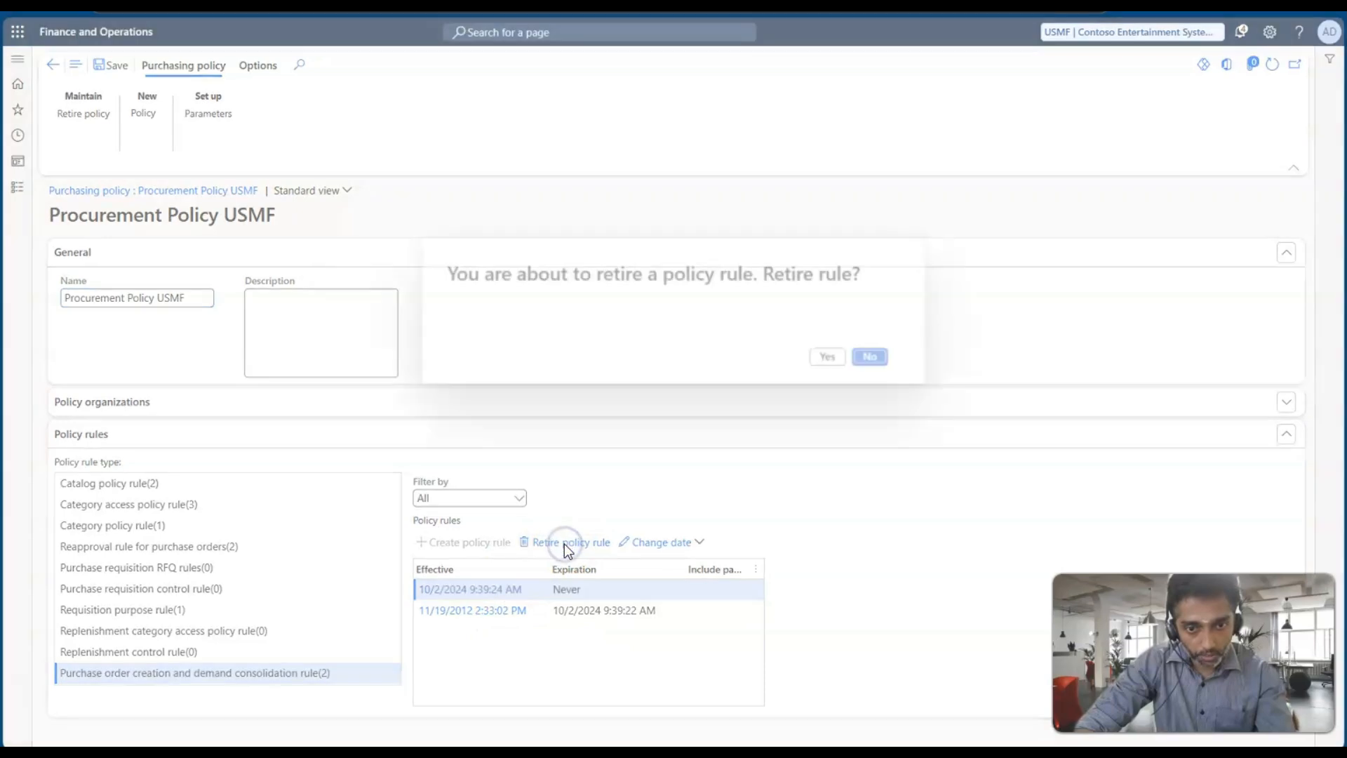
click(828, 355)
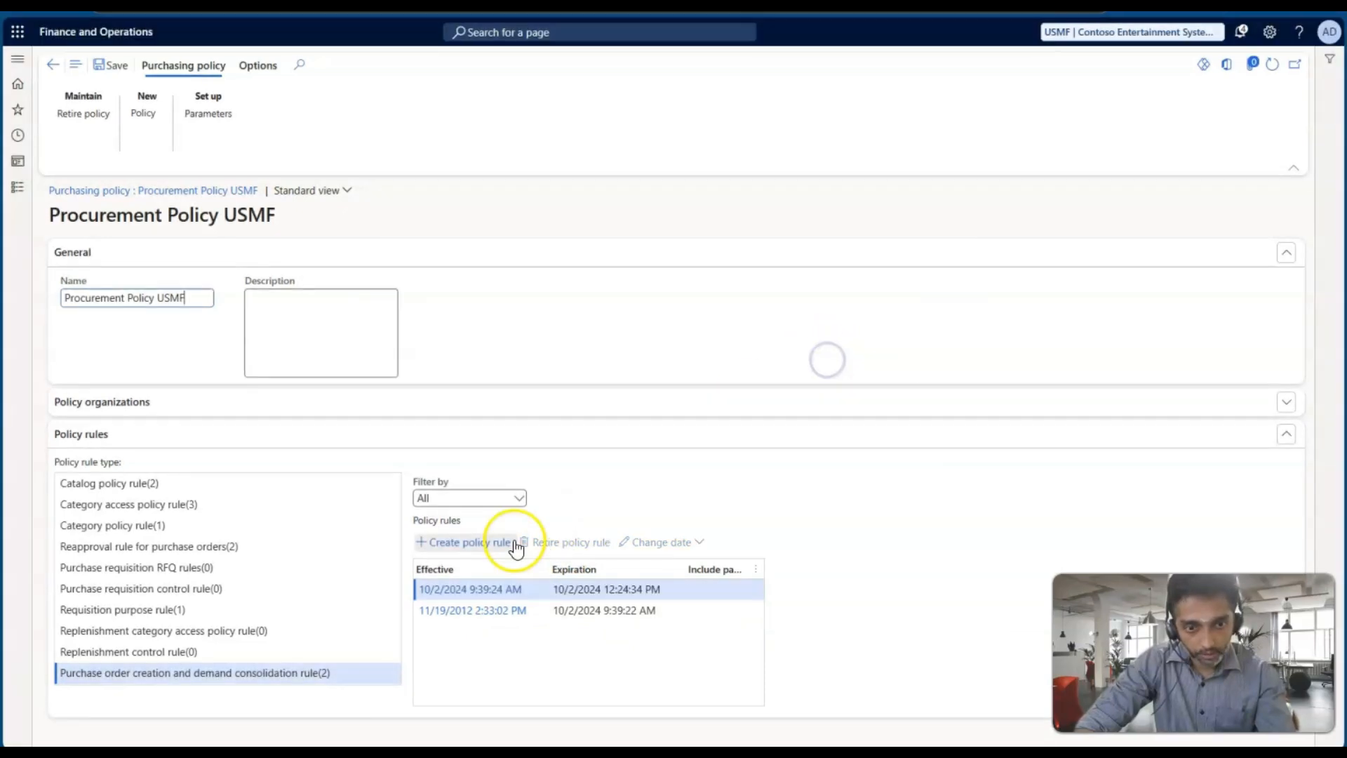
click(466, 551)
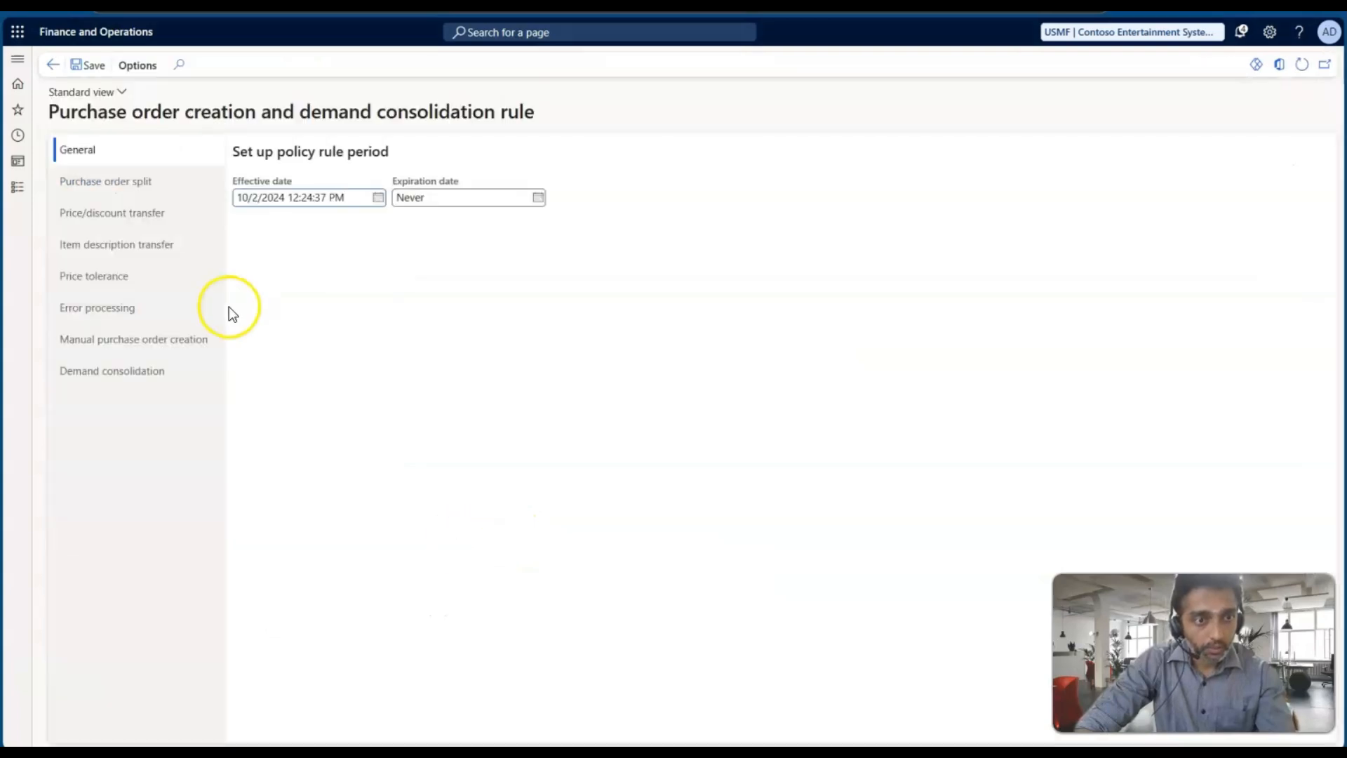
Try automatic purchase order creation with exceptions under specific conditions for internal catalog items, and return the rule to manual creation.
click(140, 340)
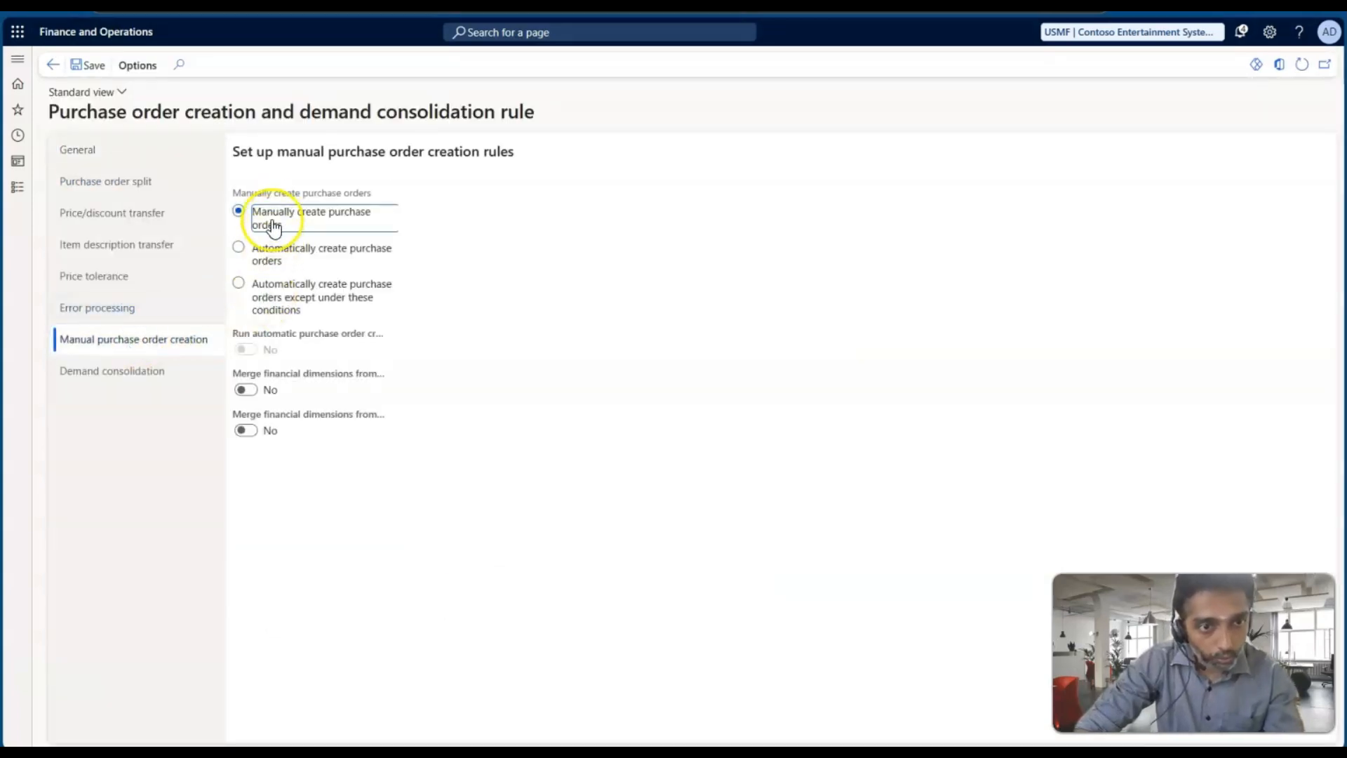
click(239, 283)
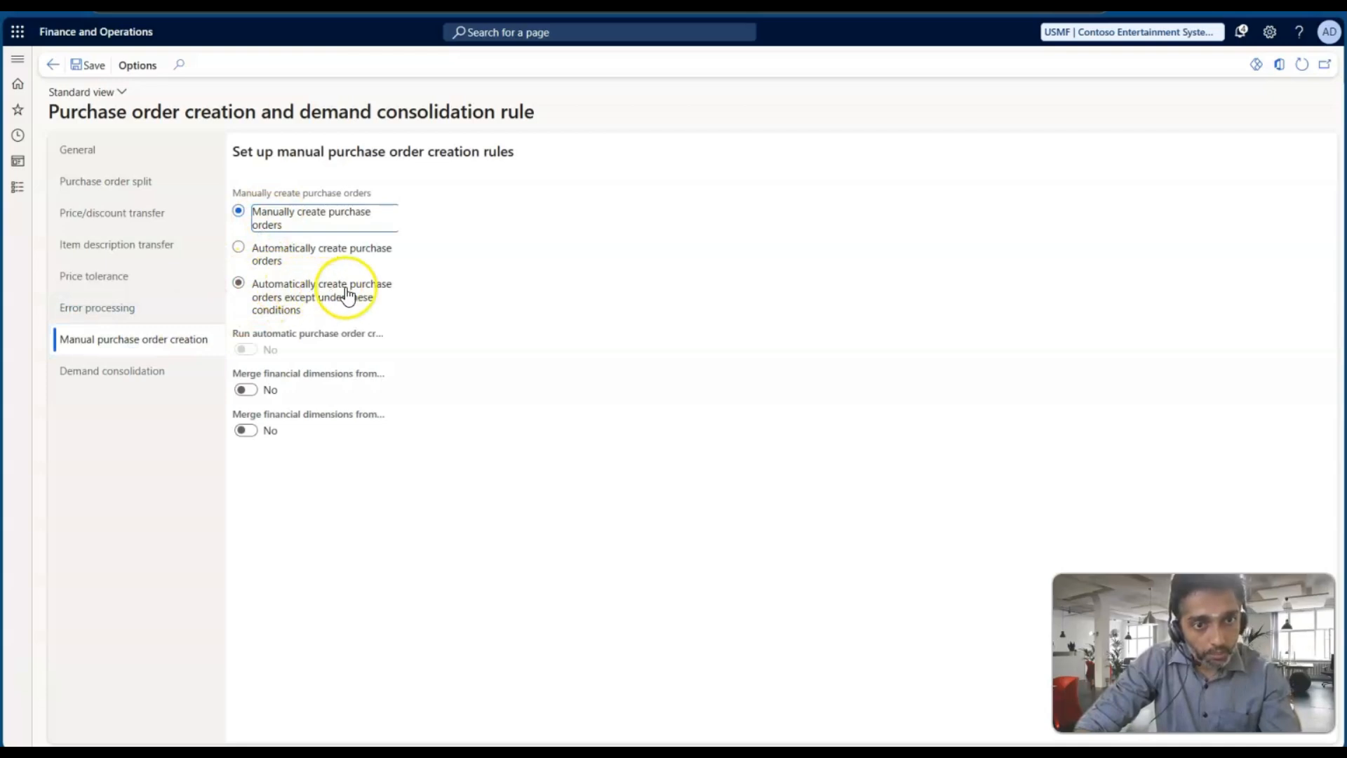
click(239, 287)
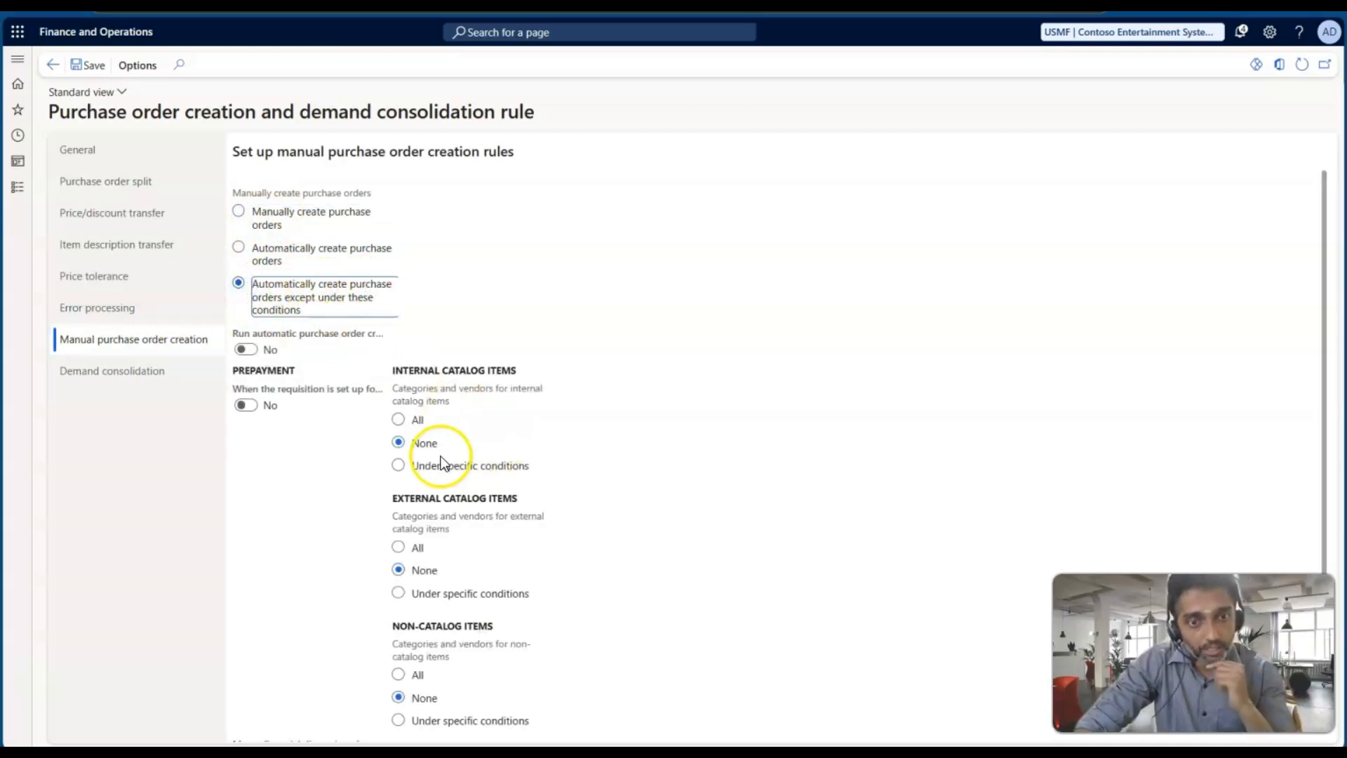
click(447, 471)
scroll(446, 579, down, 4)
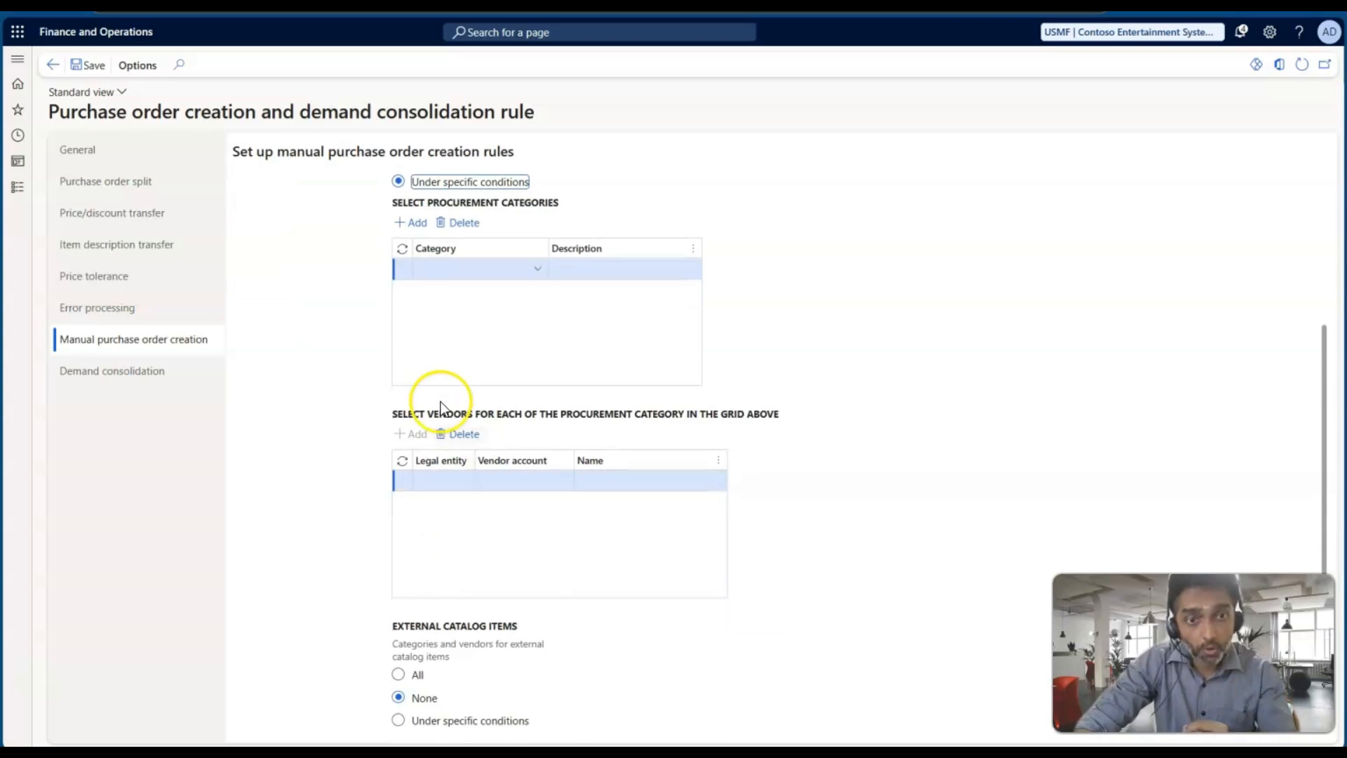
scroll(437, 400, up, 2)
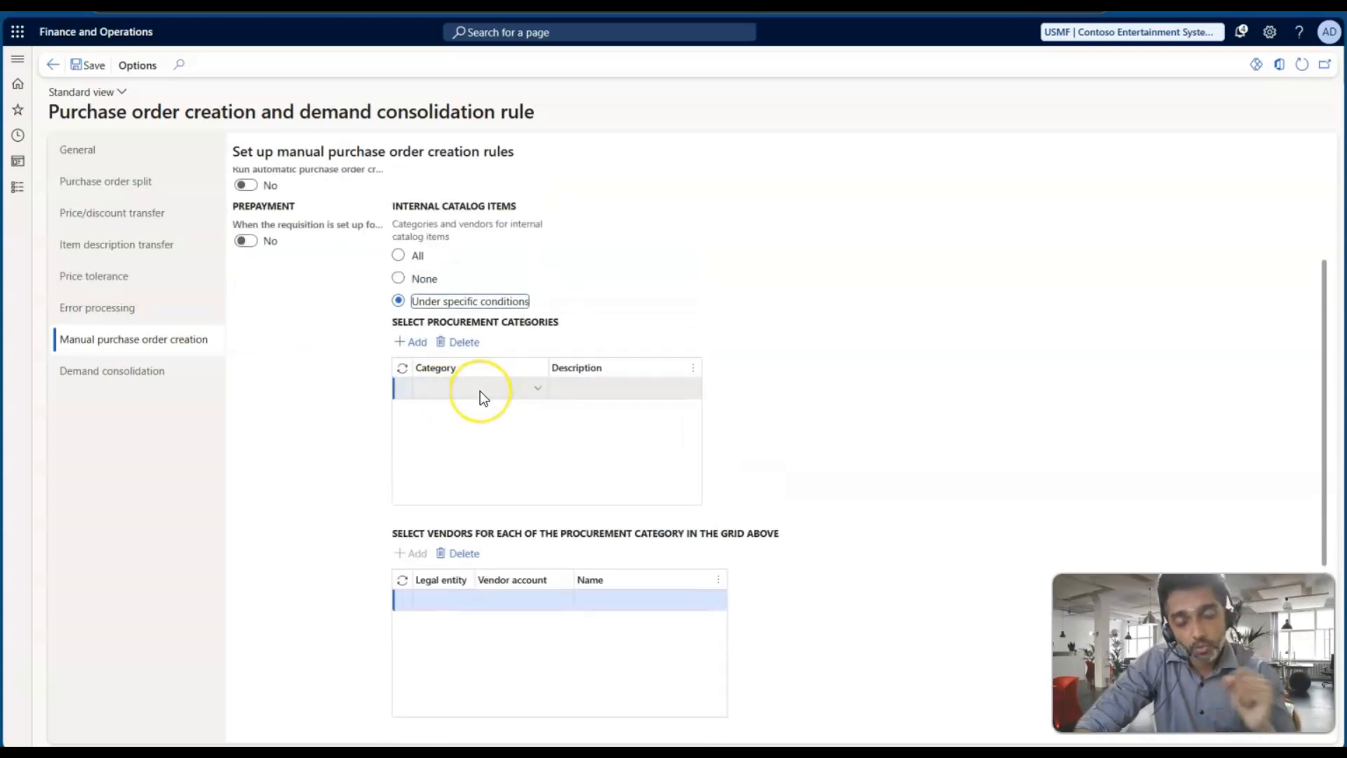
scroll(484, 421, up, 2)
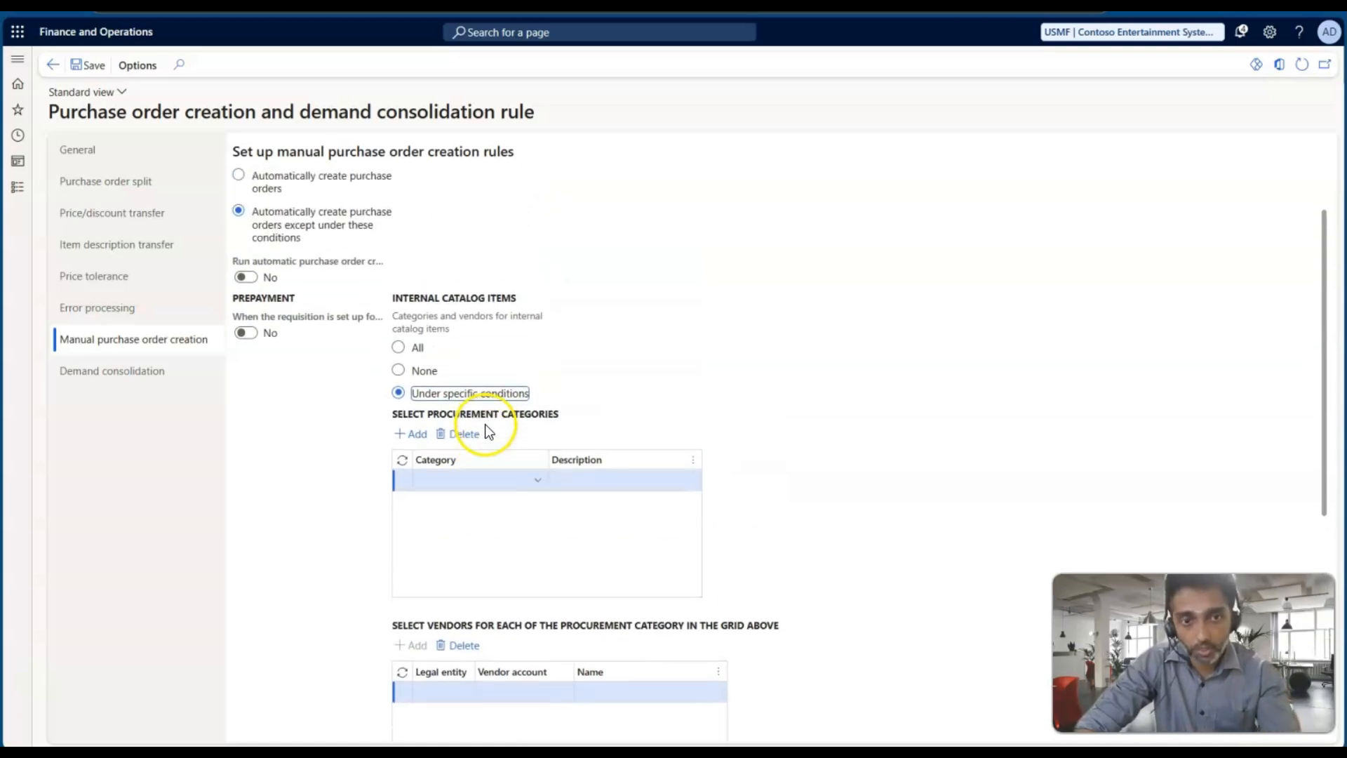
scroll(334, 373, up, 1)
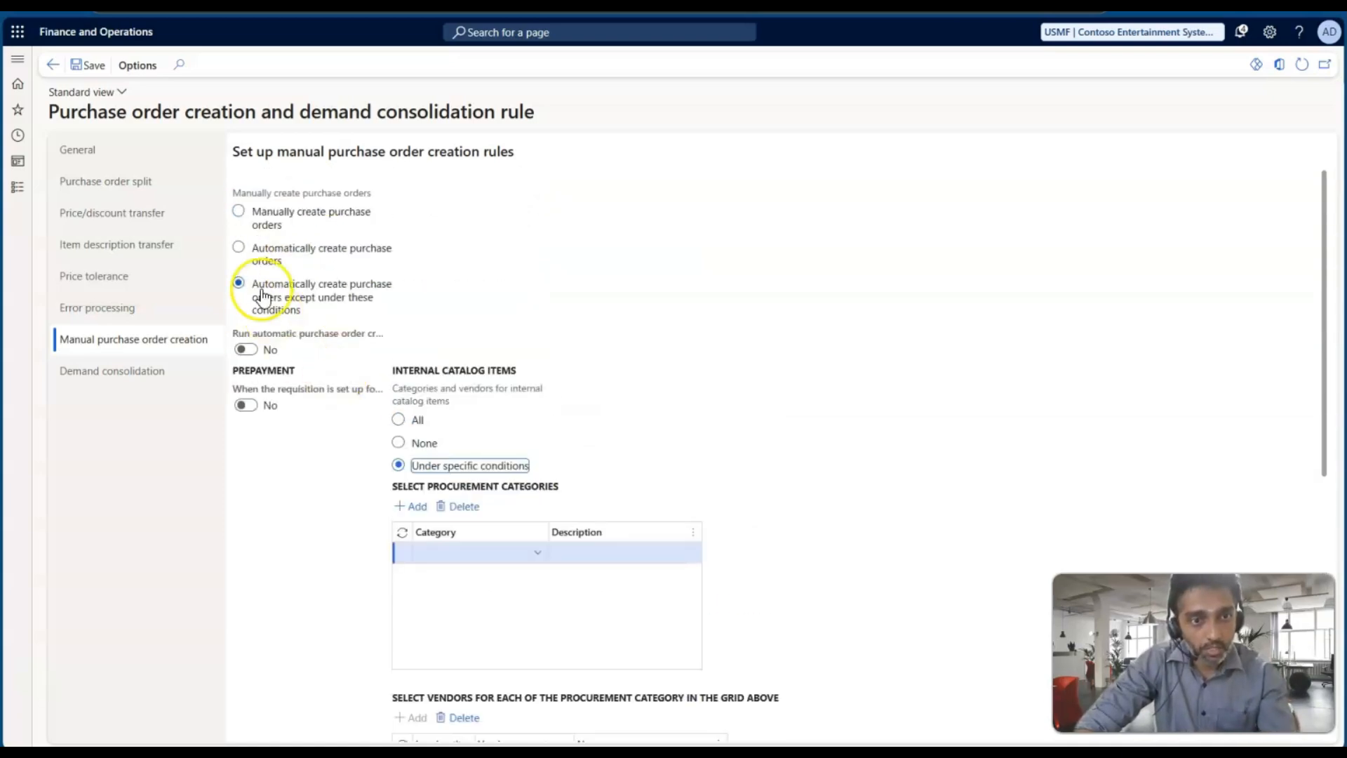
click(239, 212)
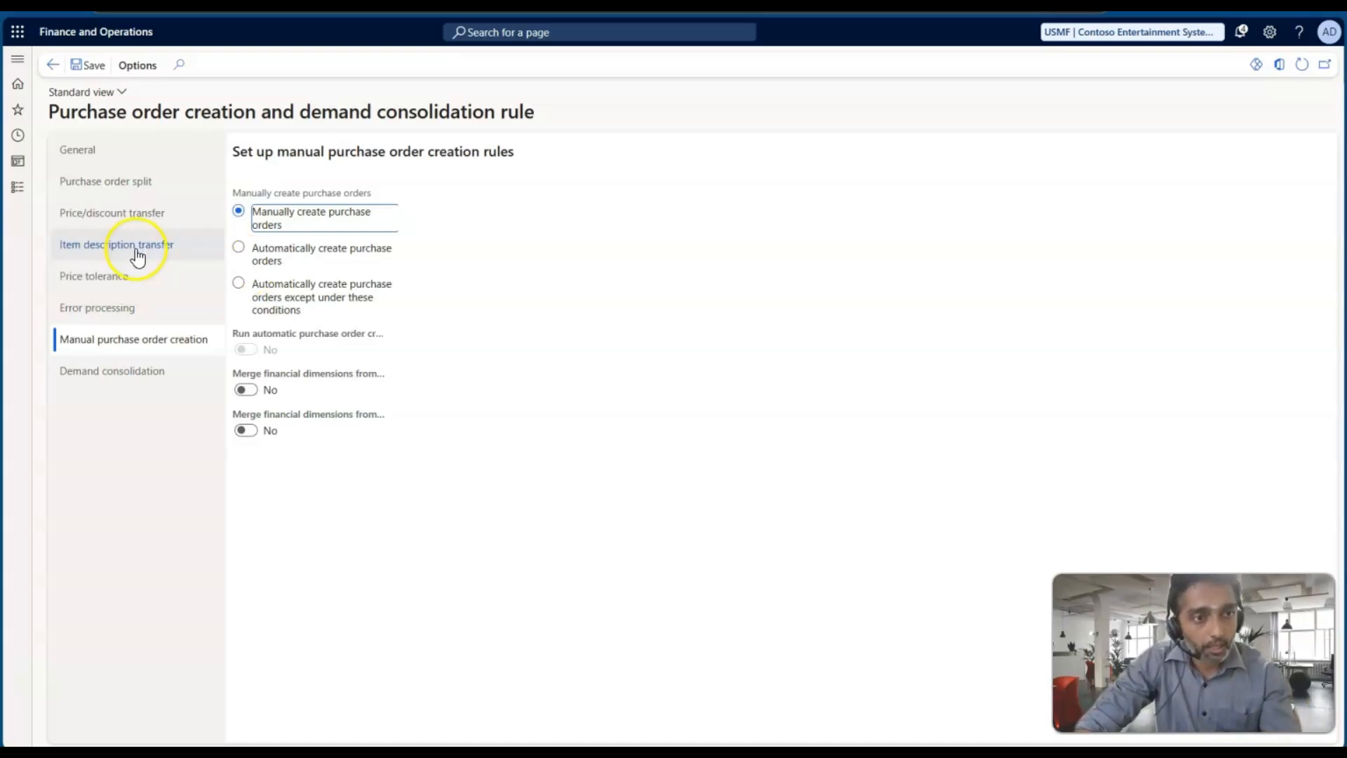
Try allowing demand consolidation only under conditions, with non-catalog items set to Under specific conditions.
click(109, 378)
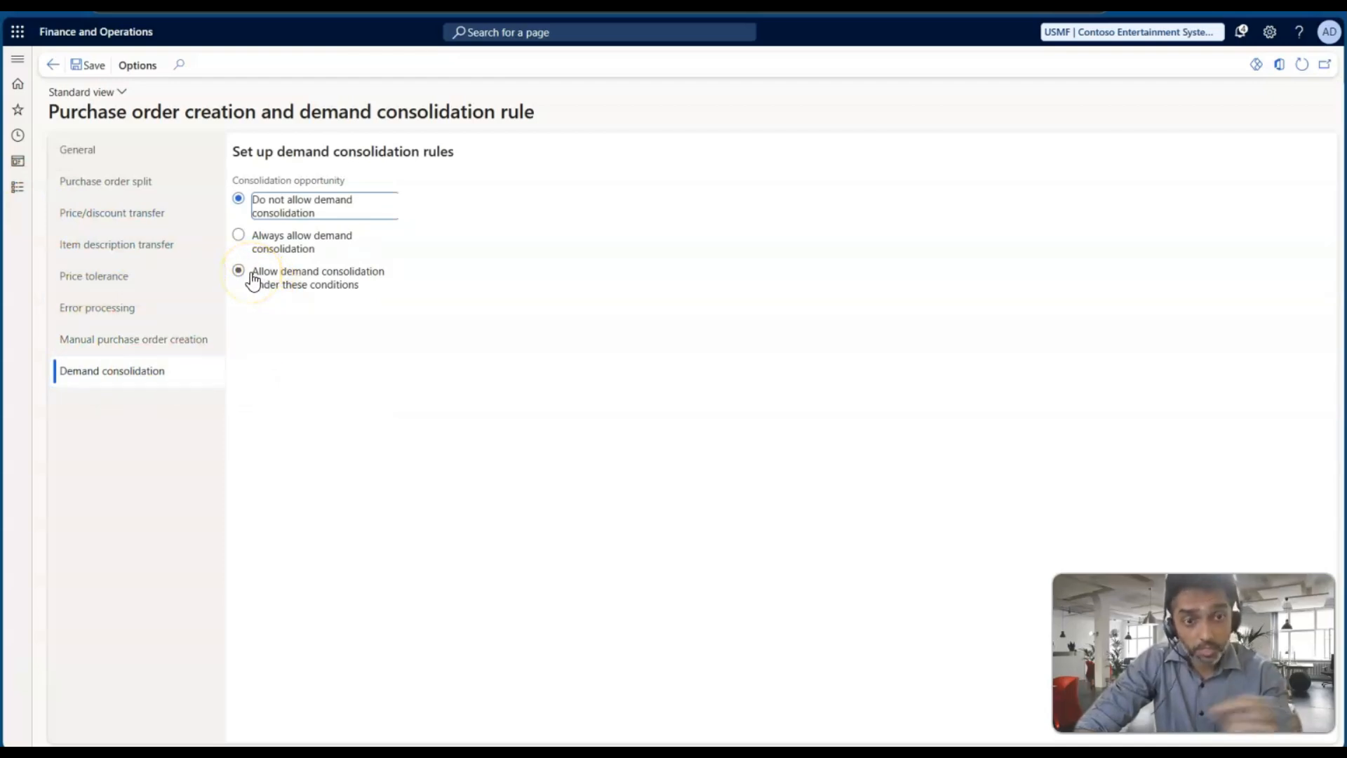
click(254, 280)
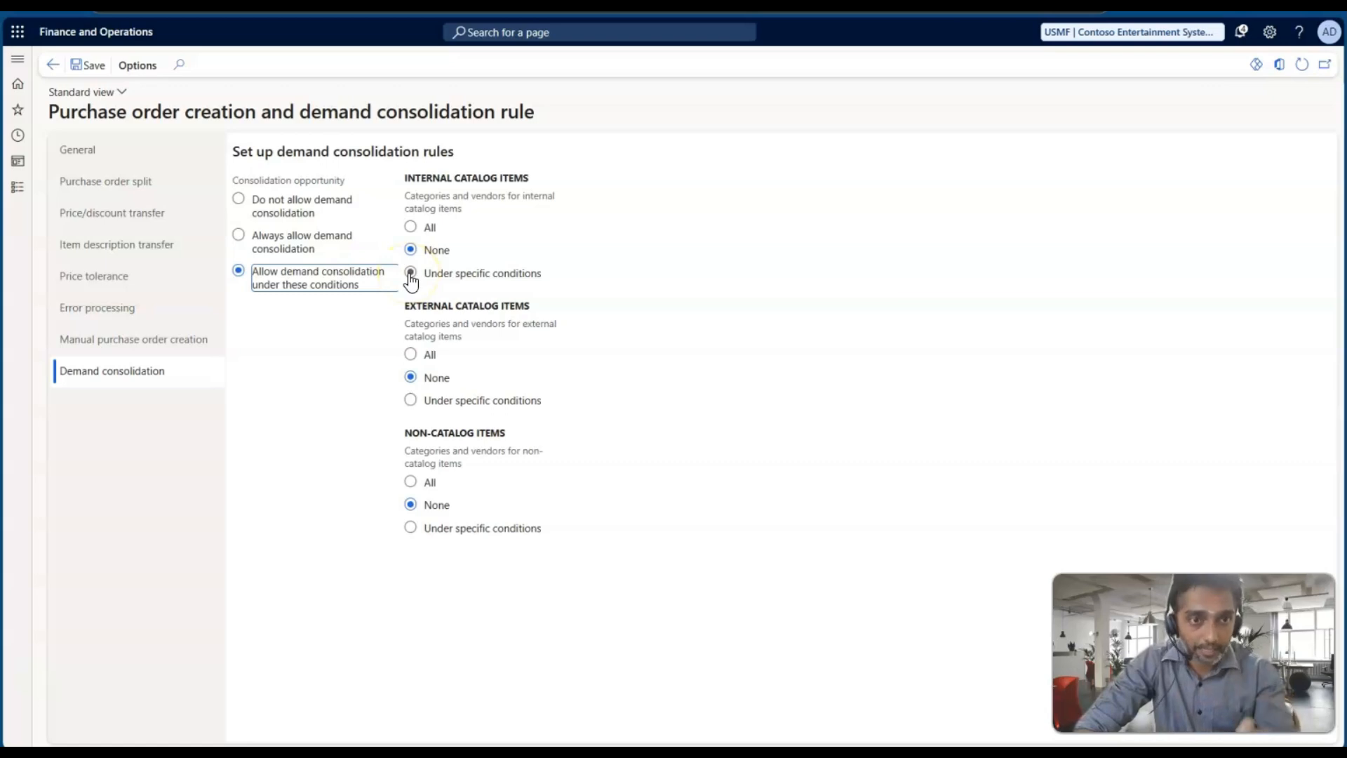
click(411, 275)
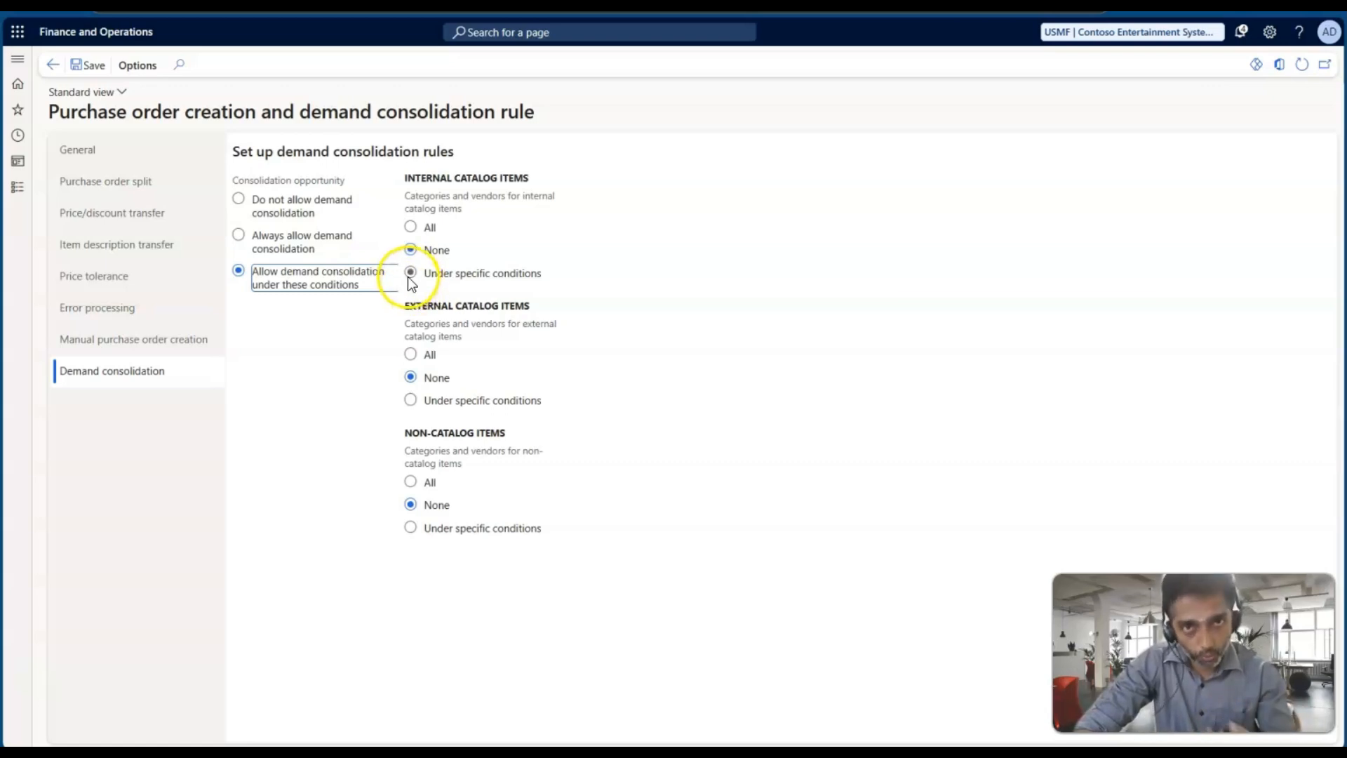
click(259, 246)
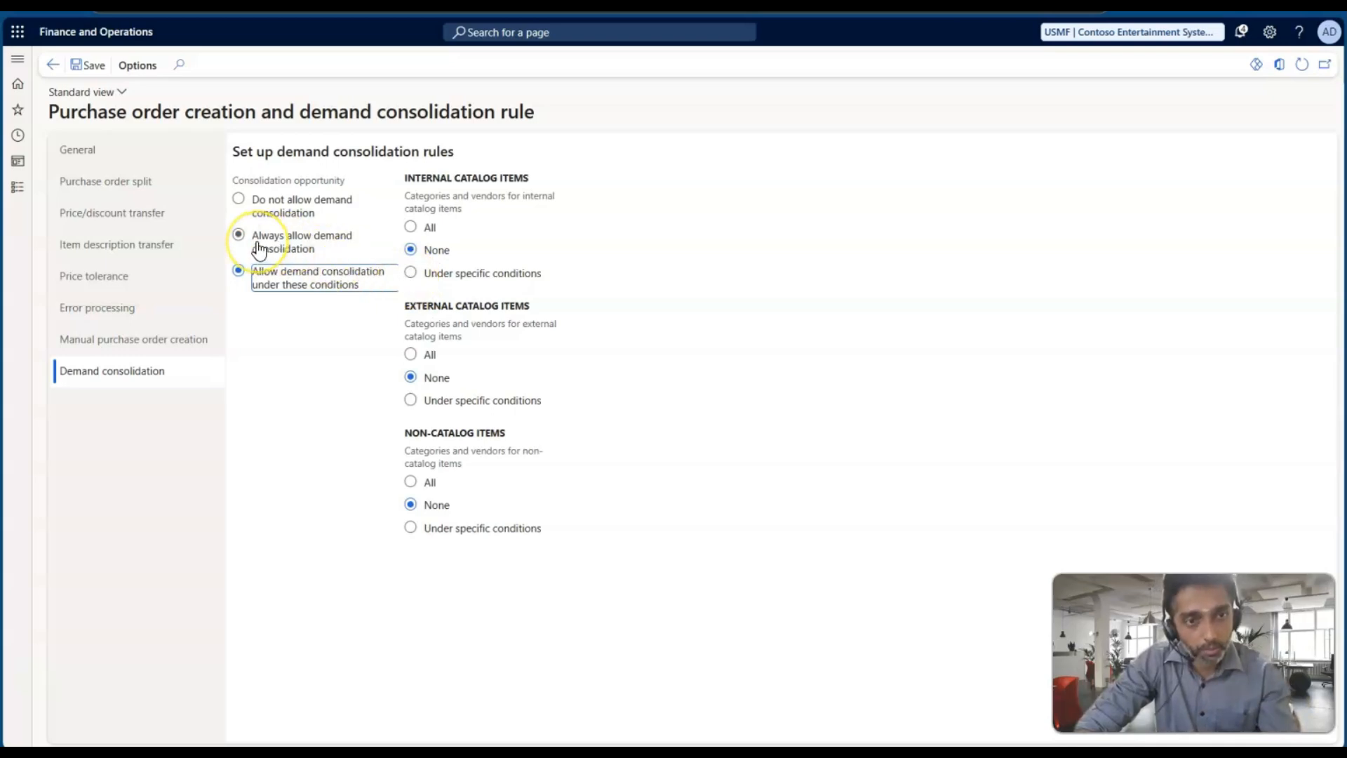
click(257, 274)
click(413, 273)
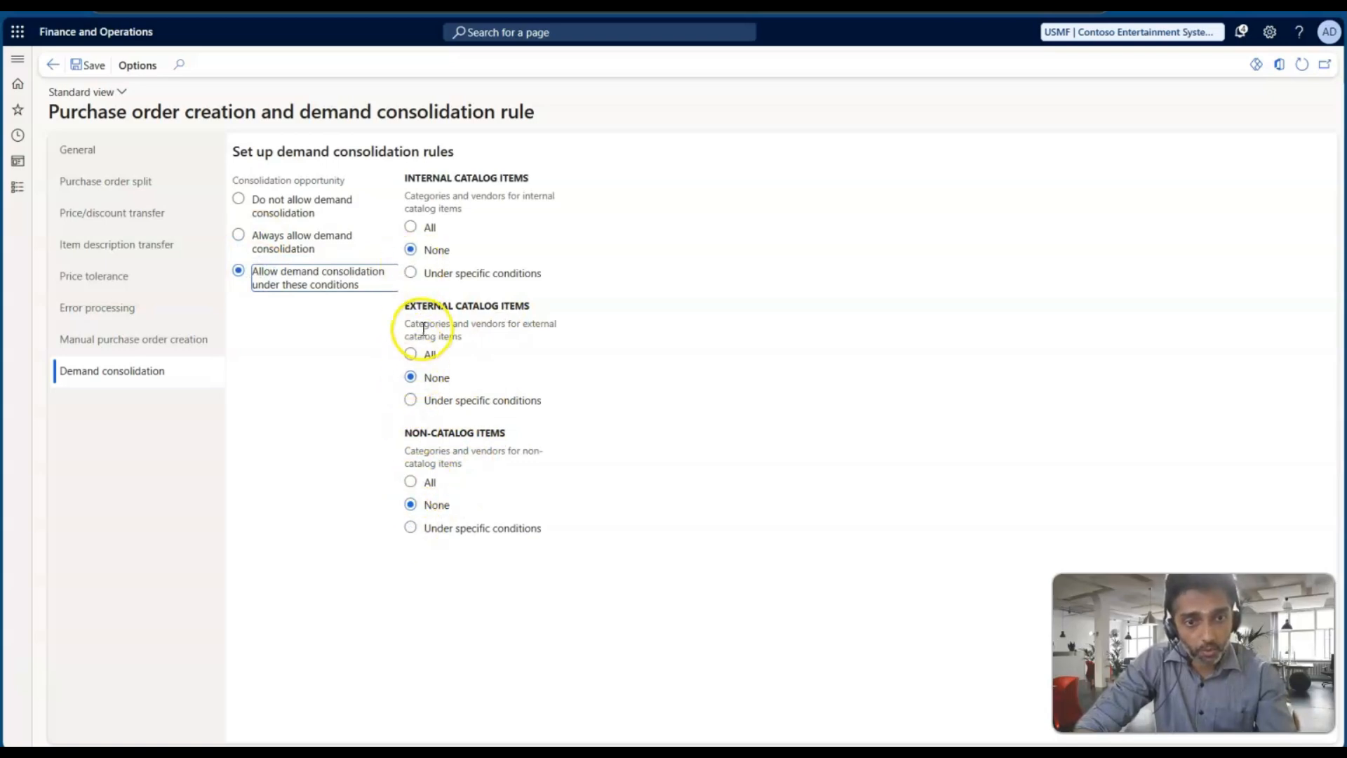
click(411, 528)
scroll(614, 593, down, 3)
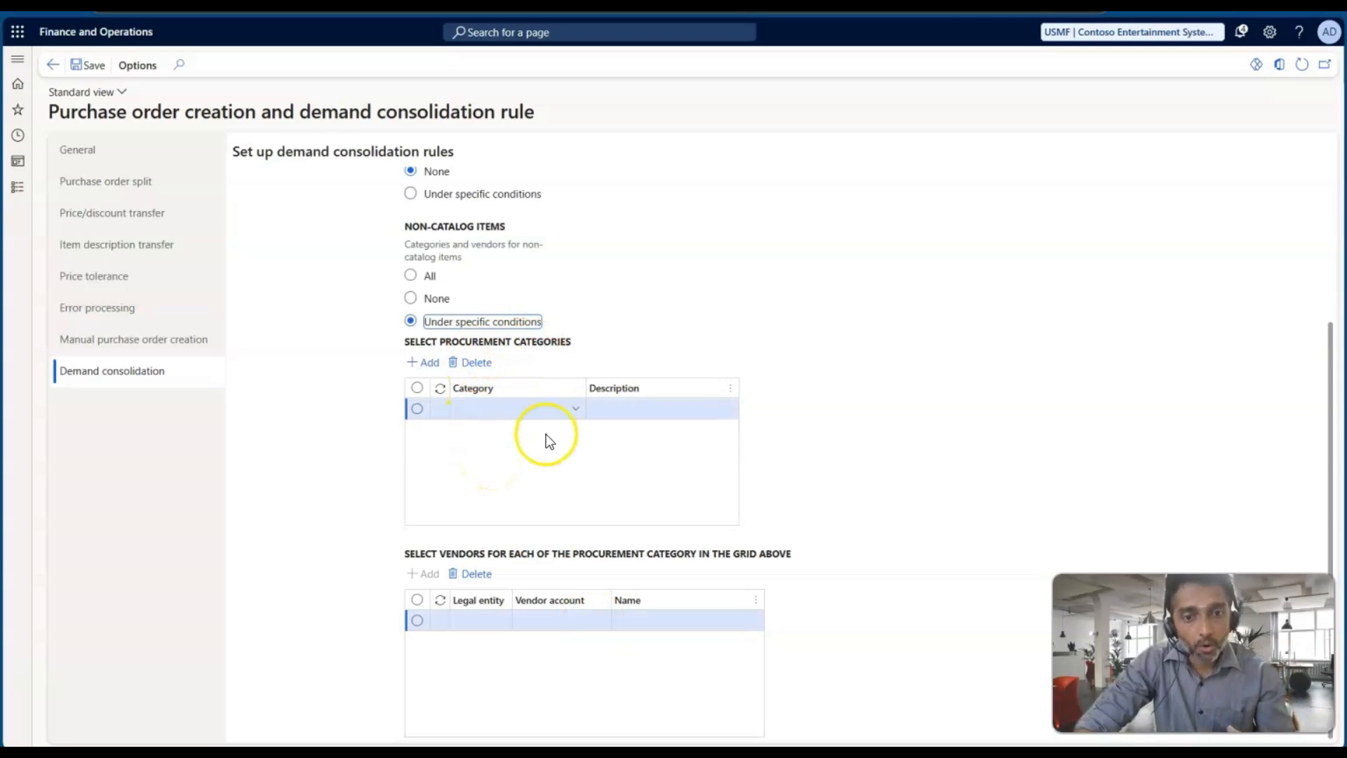
scroll(430, 421, up, 3)
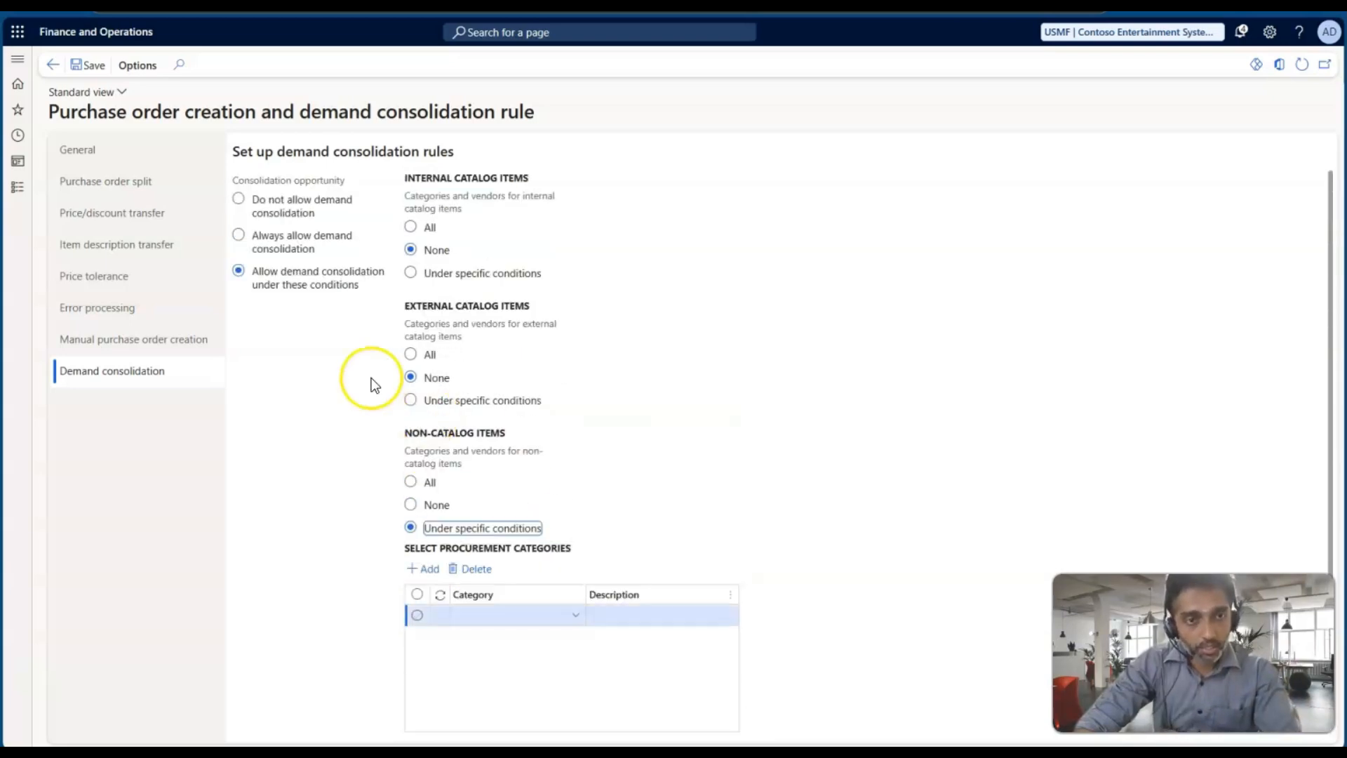
Set the consolidation opportunity to Always allow demand consolidation and save the rule.
click(239, 236)
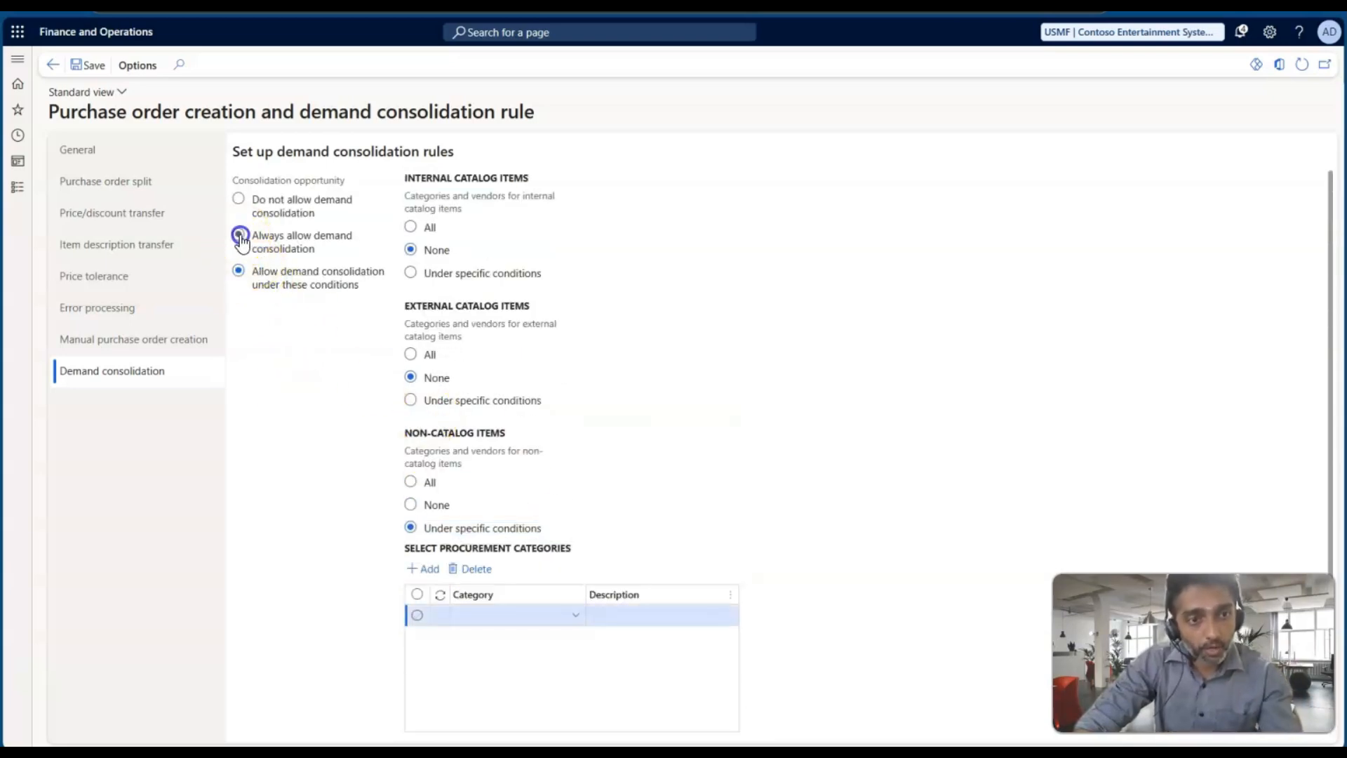
click(90, 67)
click(316, 279)
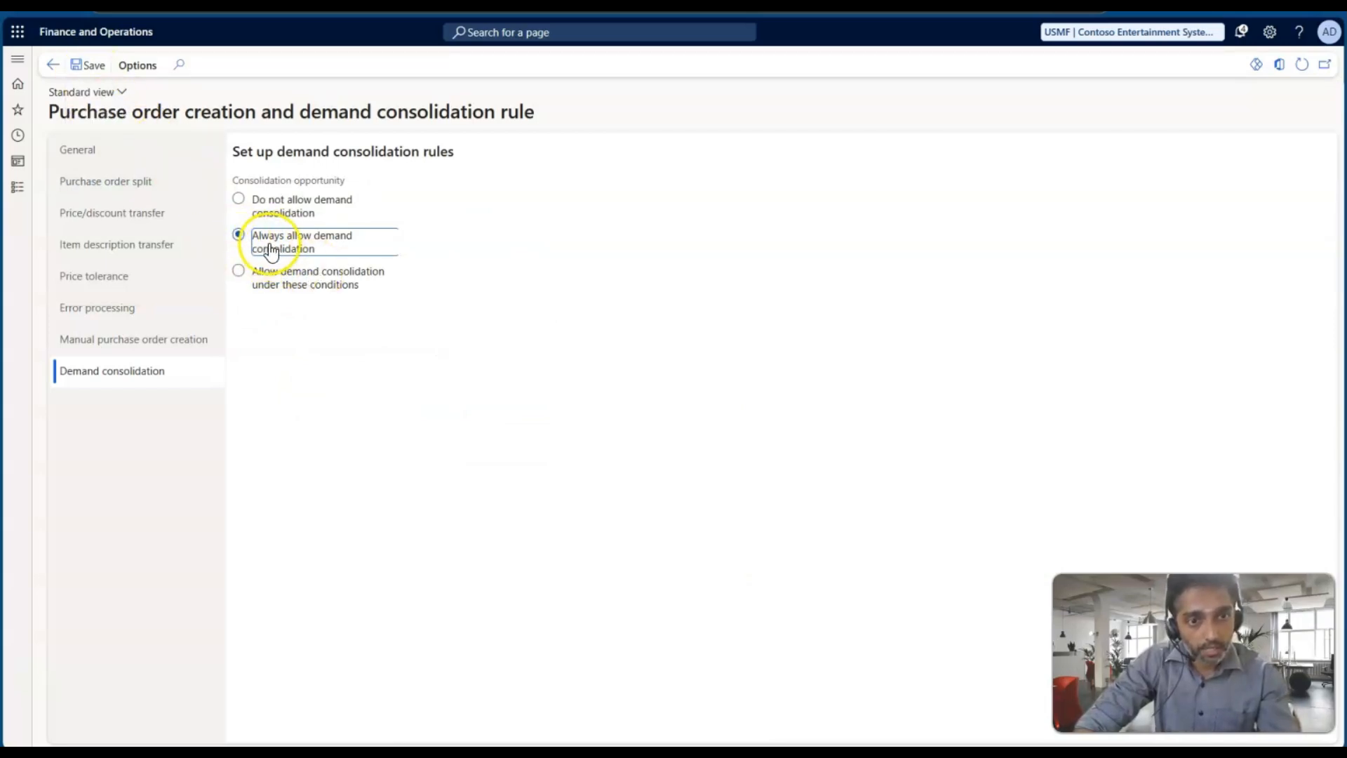
Check the rule's manual purchase order creation setting, close the rule and the saved policy, and return to the purchasing policies list.
click(133, 338)
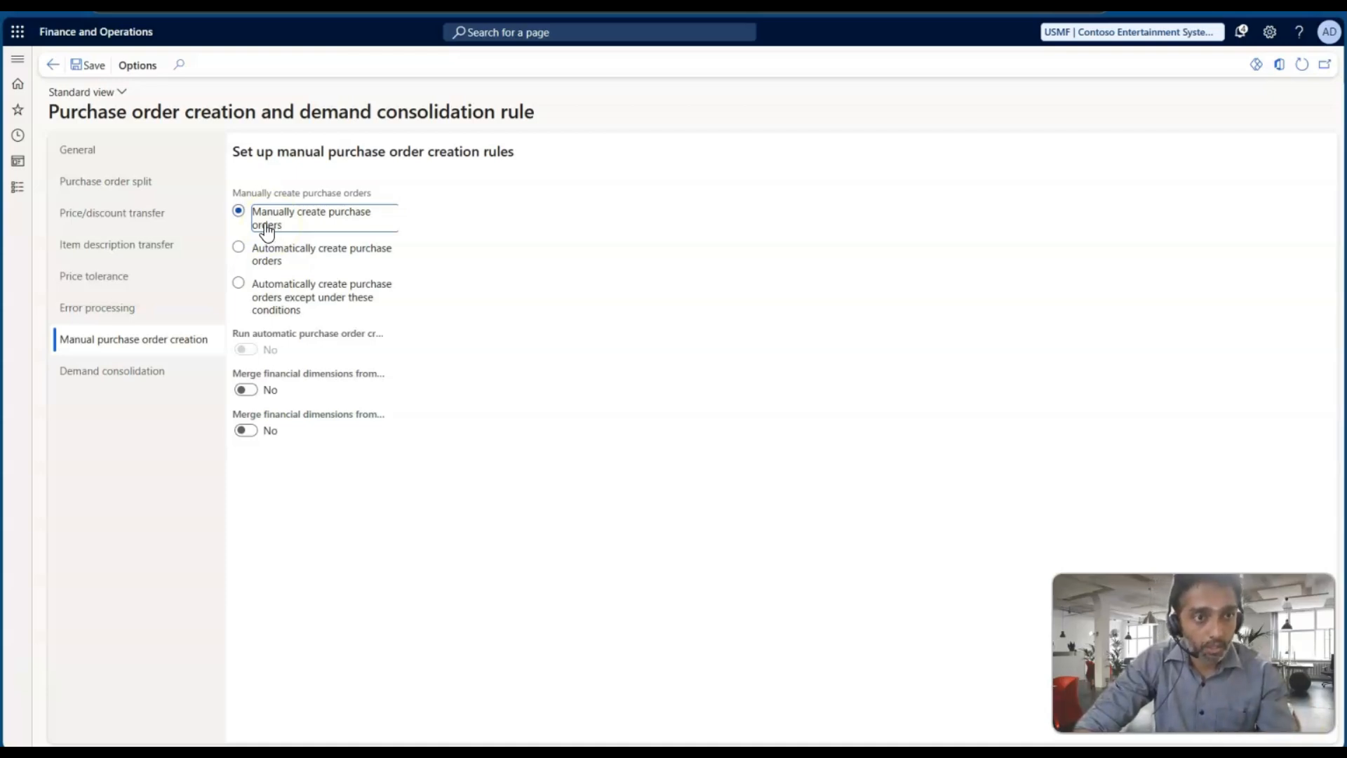
click(54, 65)
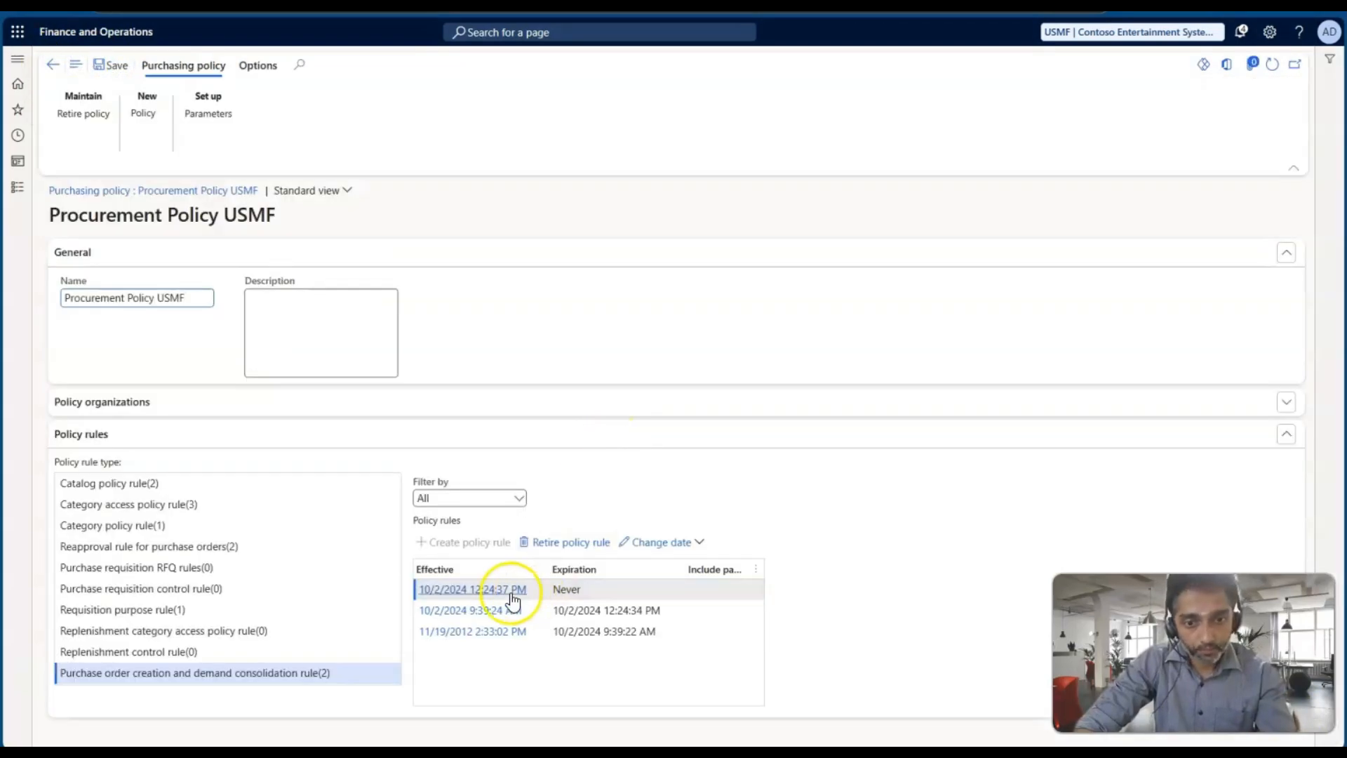
click(93, 70)
click(55, 67)
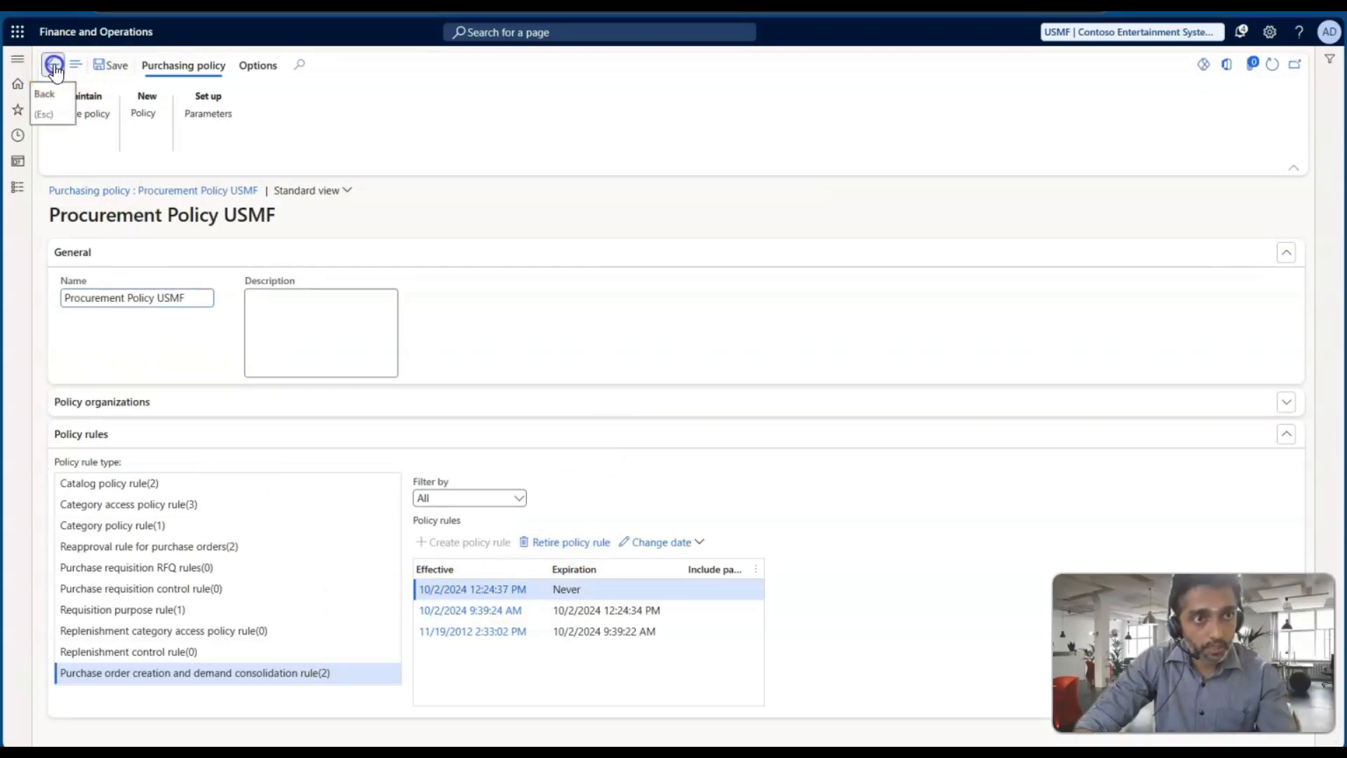
Open the release approved purchase requisitions list in Procurement and sourcing and review the details of its lines.
click(18, 186)
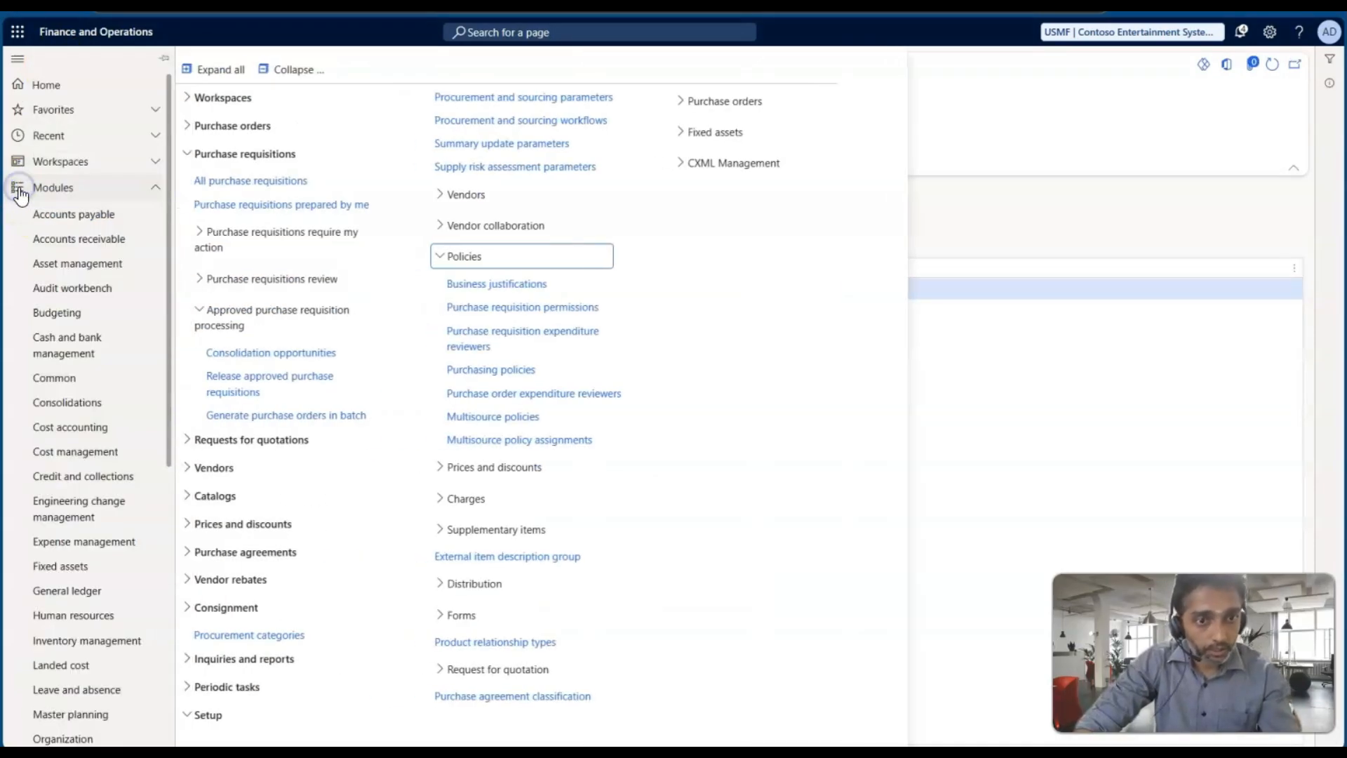
click(280, 69)
scroll(66, 475, down, 5)
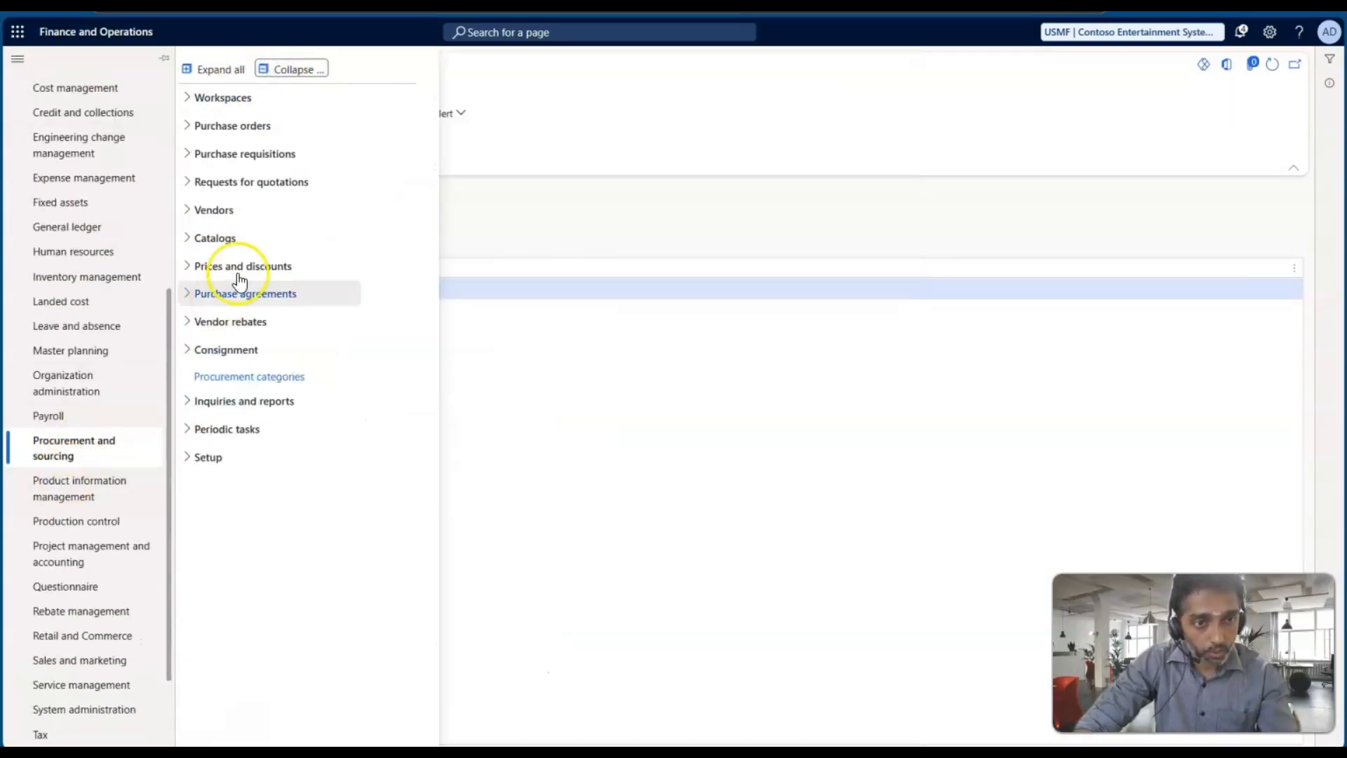
click(235, 158)
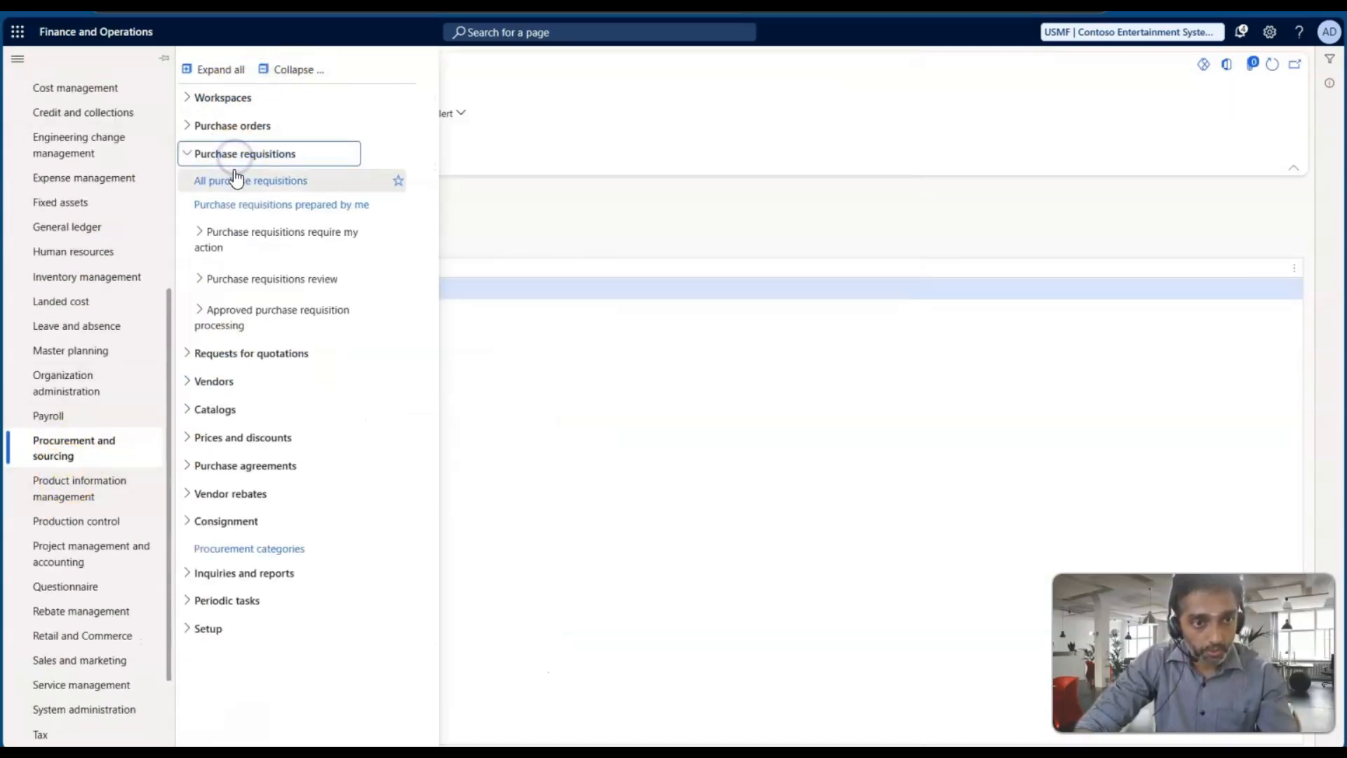
click(228, 326)
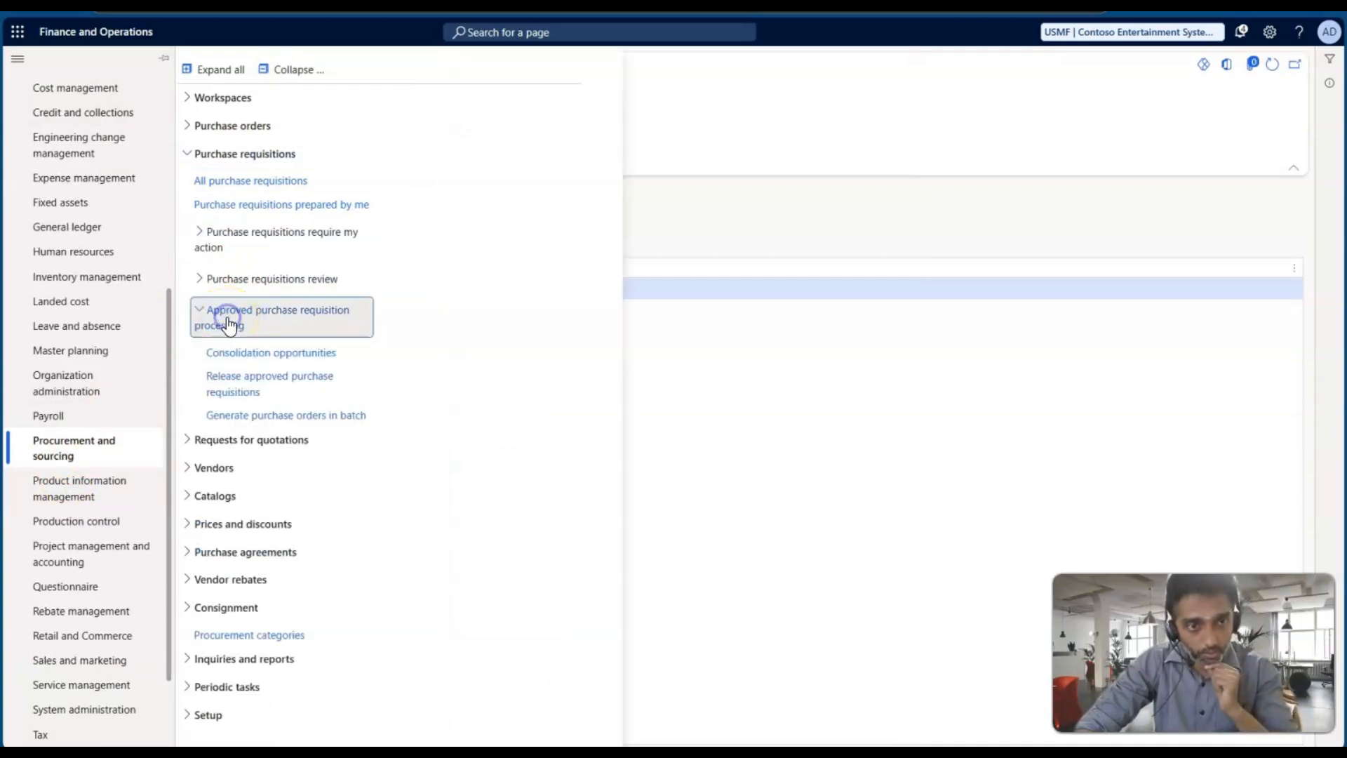
click(247, 388)
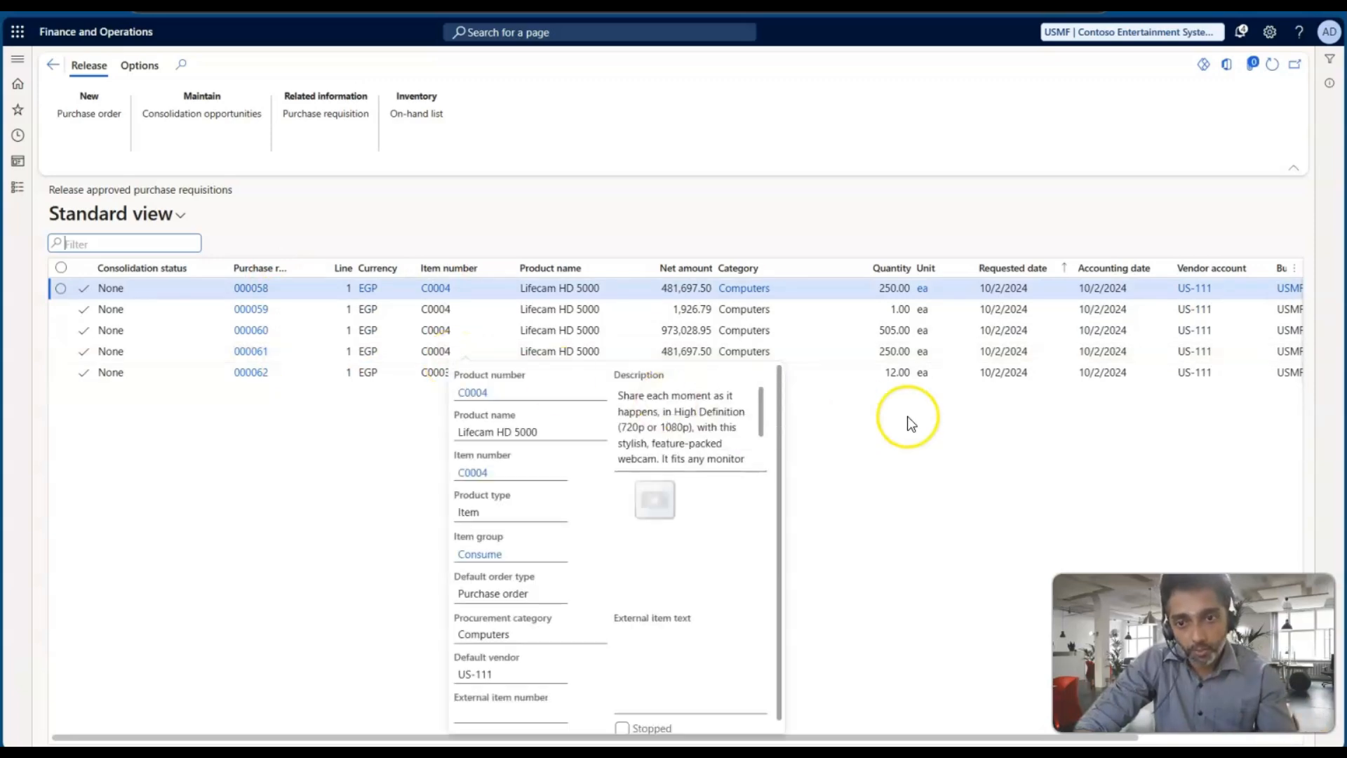
scroll(732, 420, right, 3)
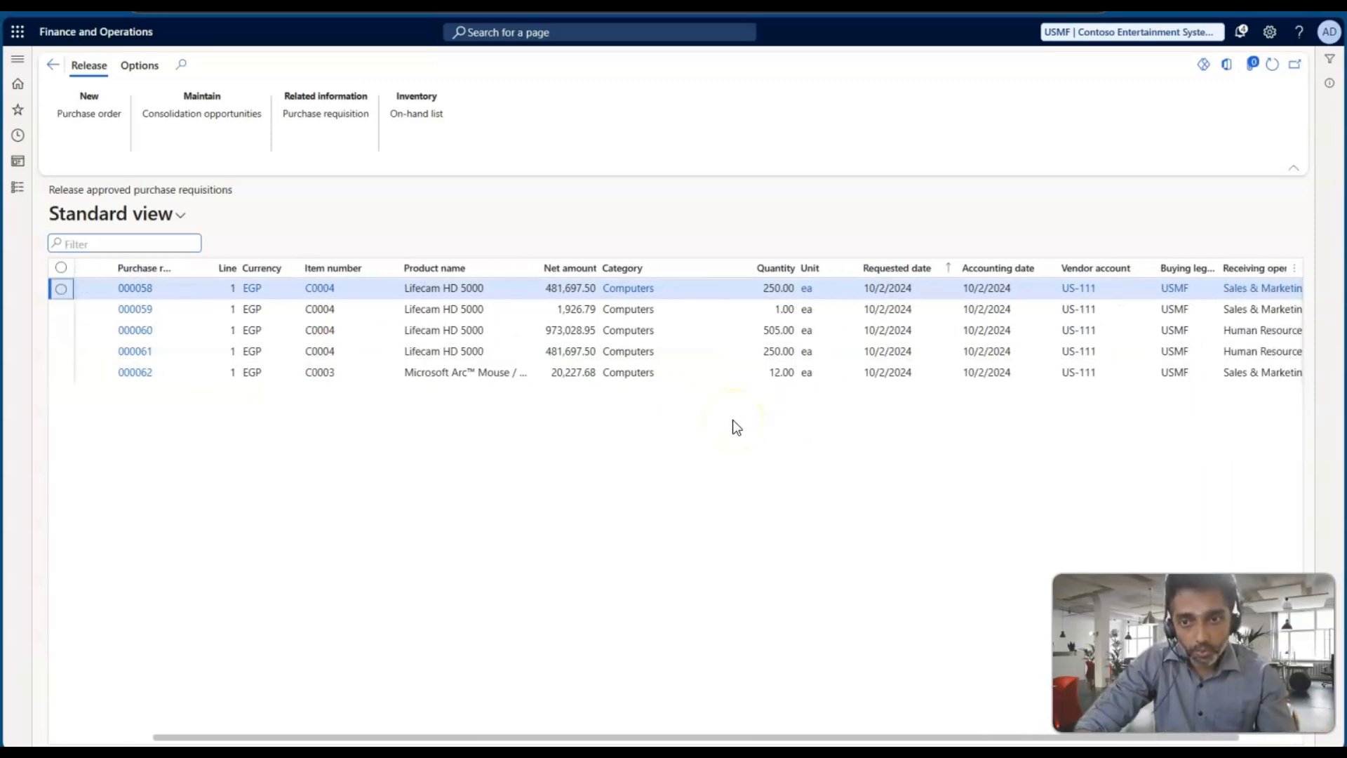
scroll(732, 419, left, 4)
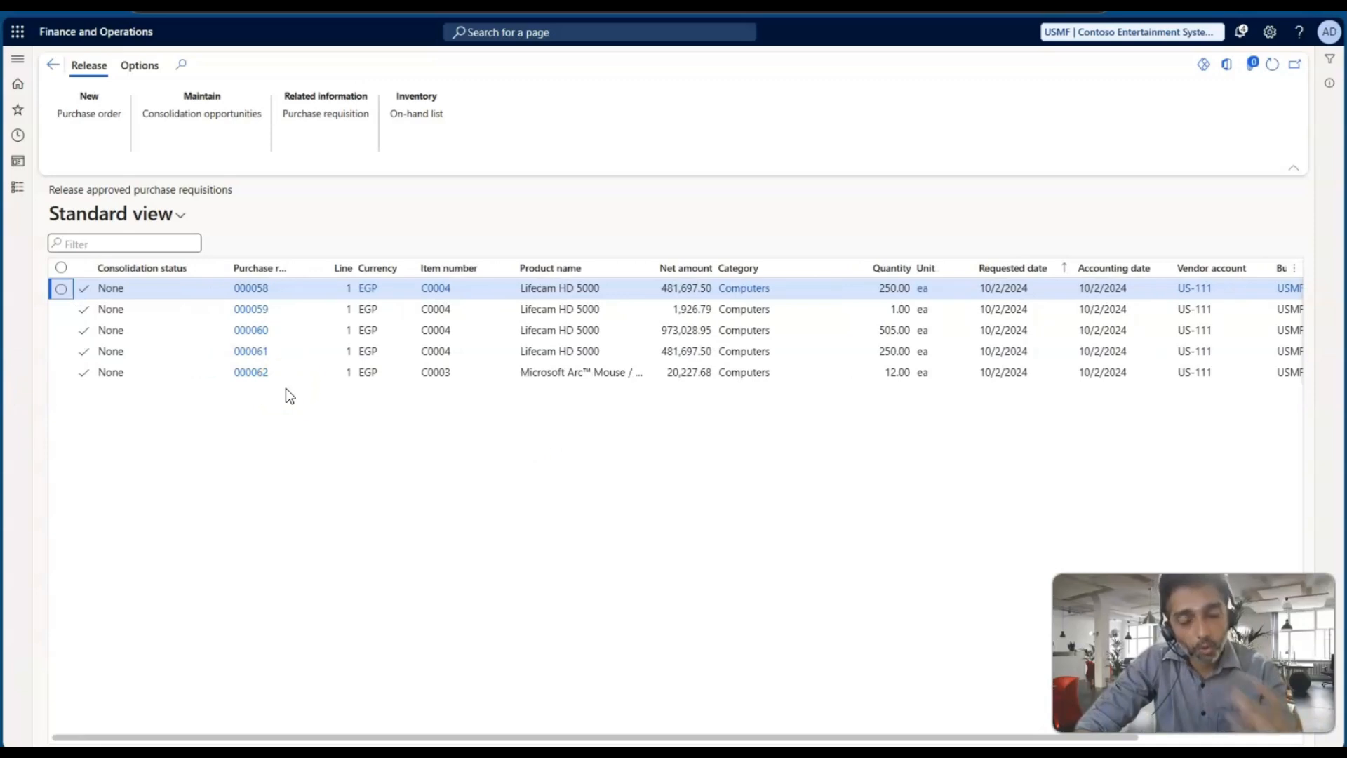
Create a purchase order from the approved requisition line for item C0003, the Microsoft Arc Mouse.
click(113, 379)
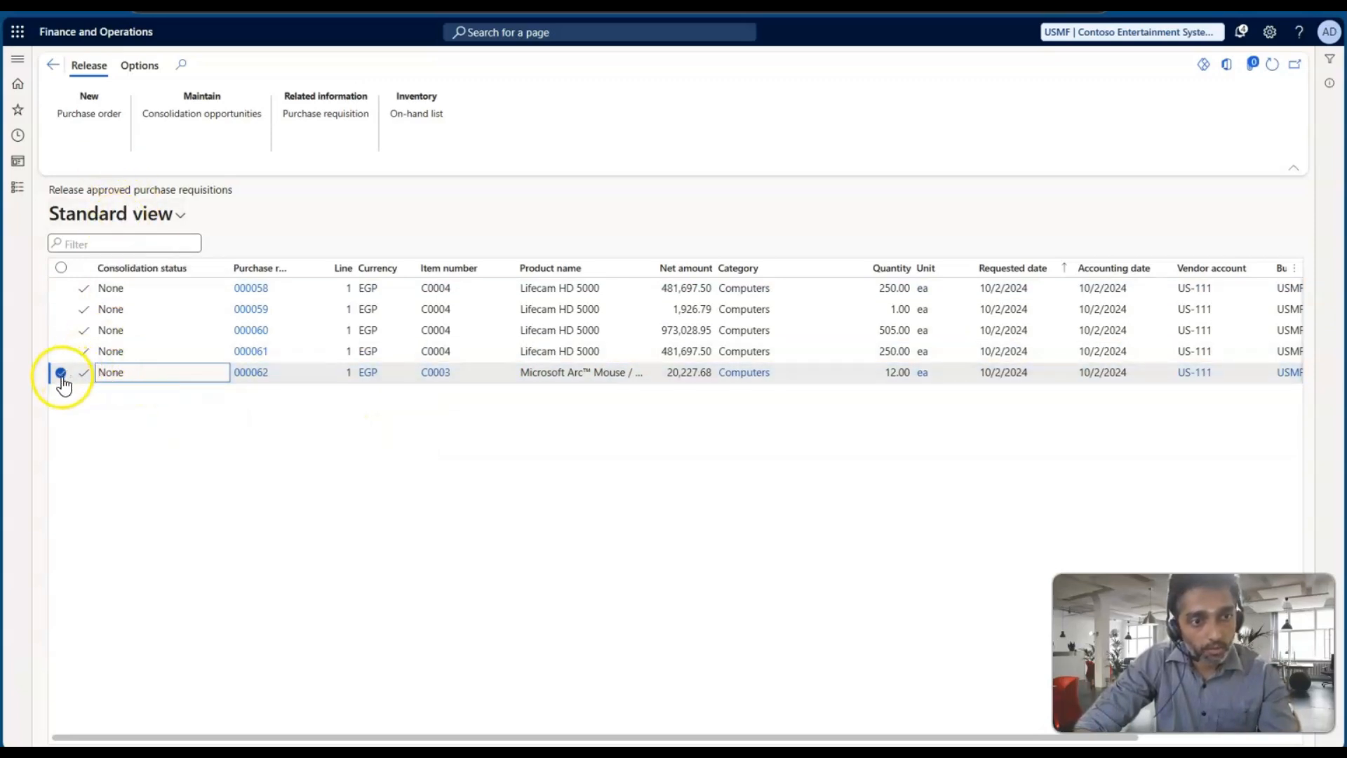
click(87, 118)
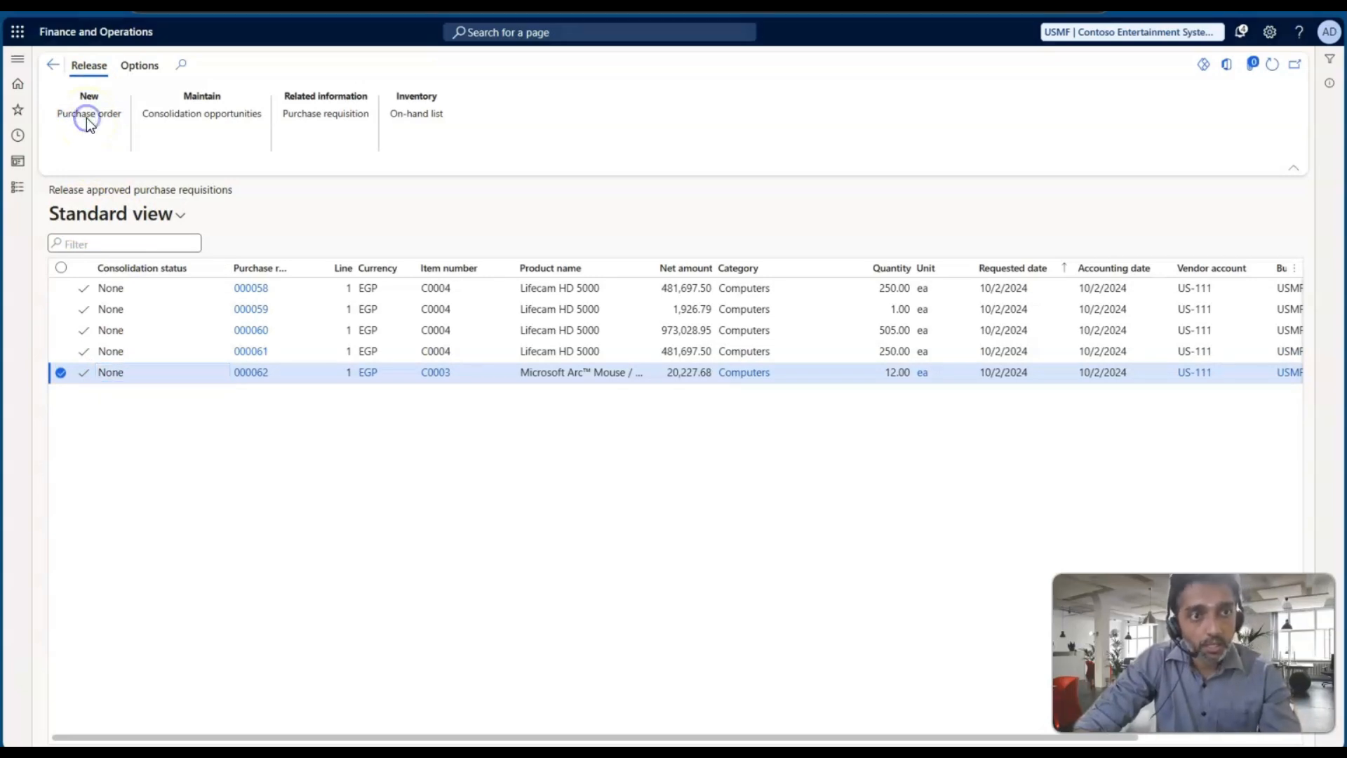
click(637, 225)
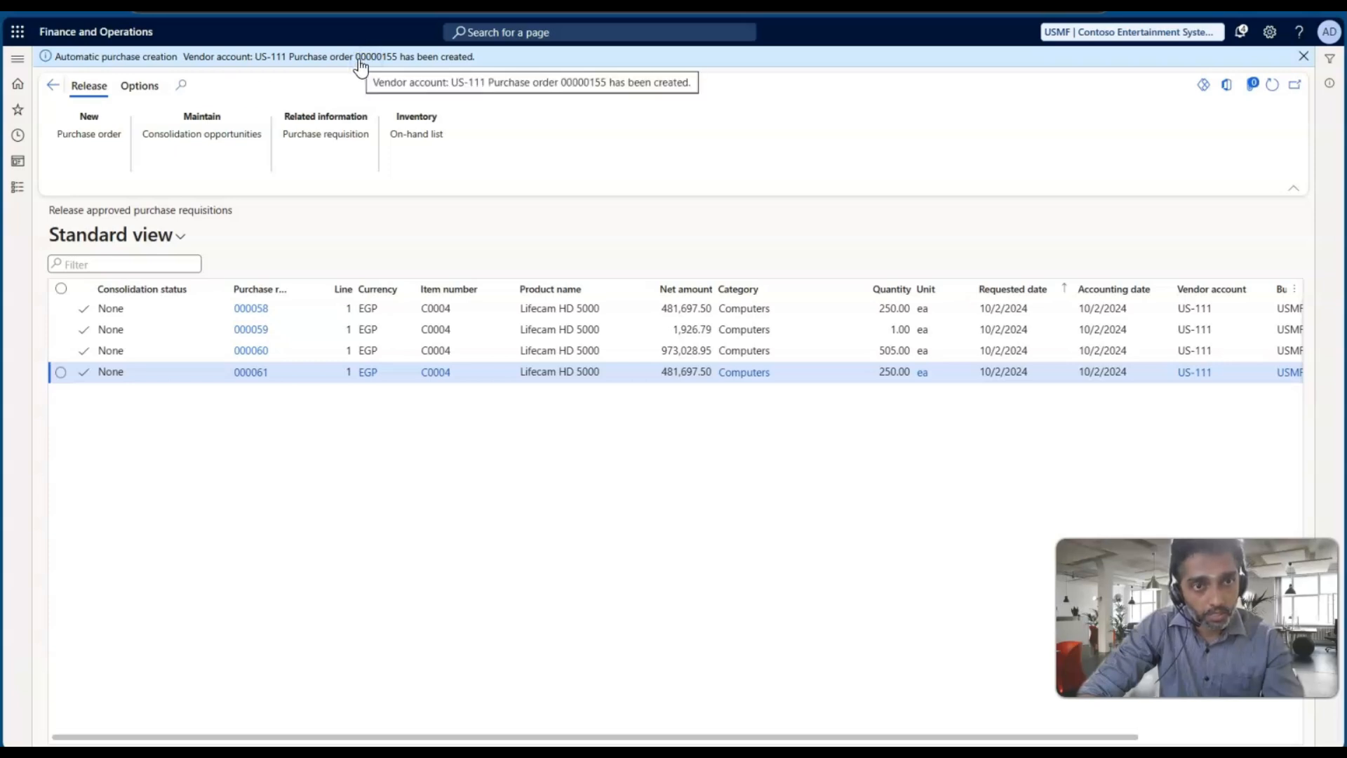
Take the number of the newly created purchase order, find that order among all purchase orders and open it.
drag(357, 57, 395, 58)
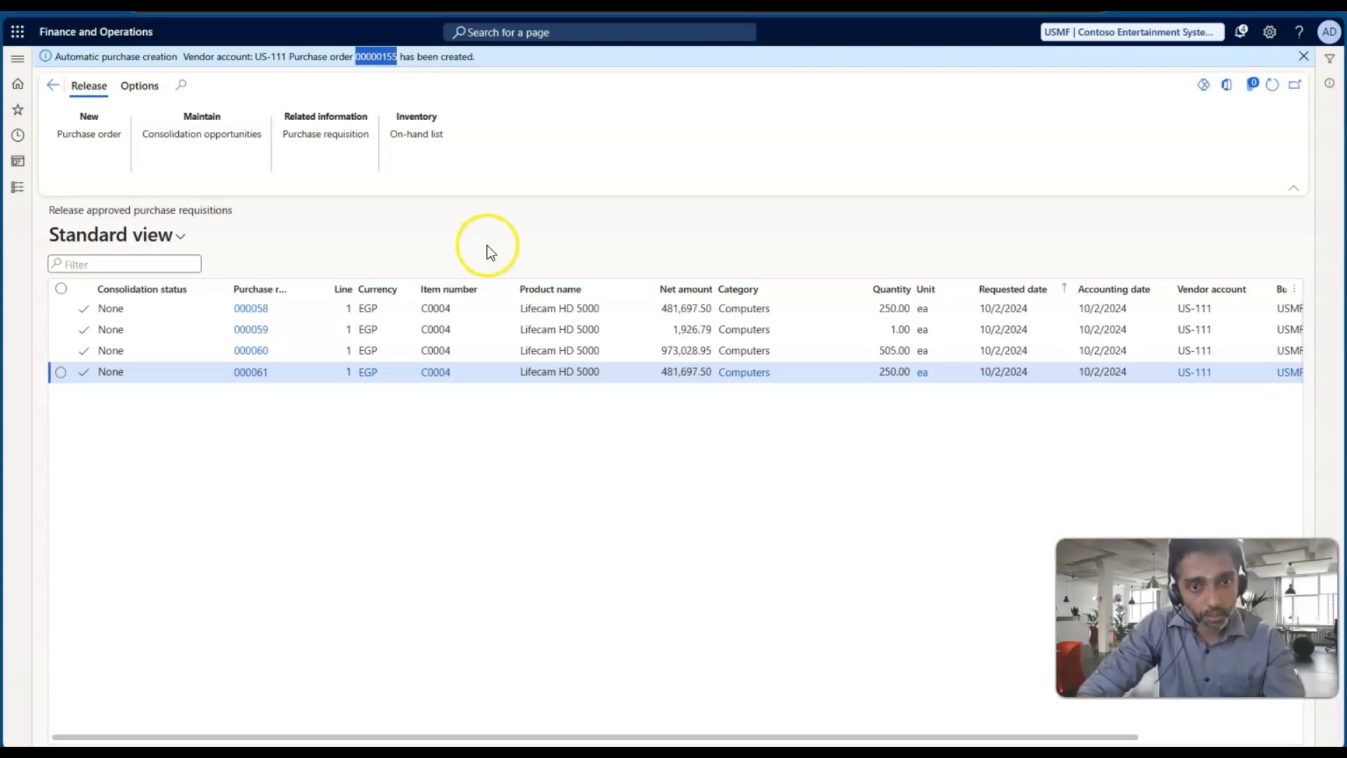
click(28, 190)
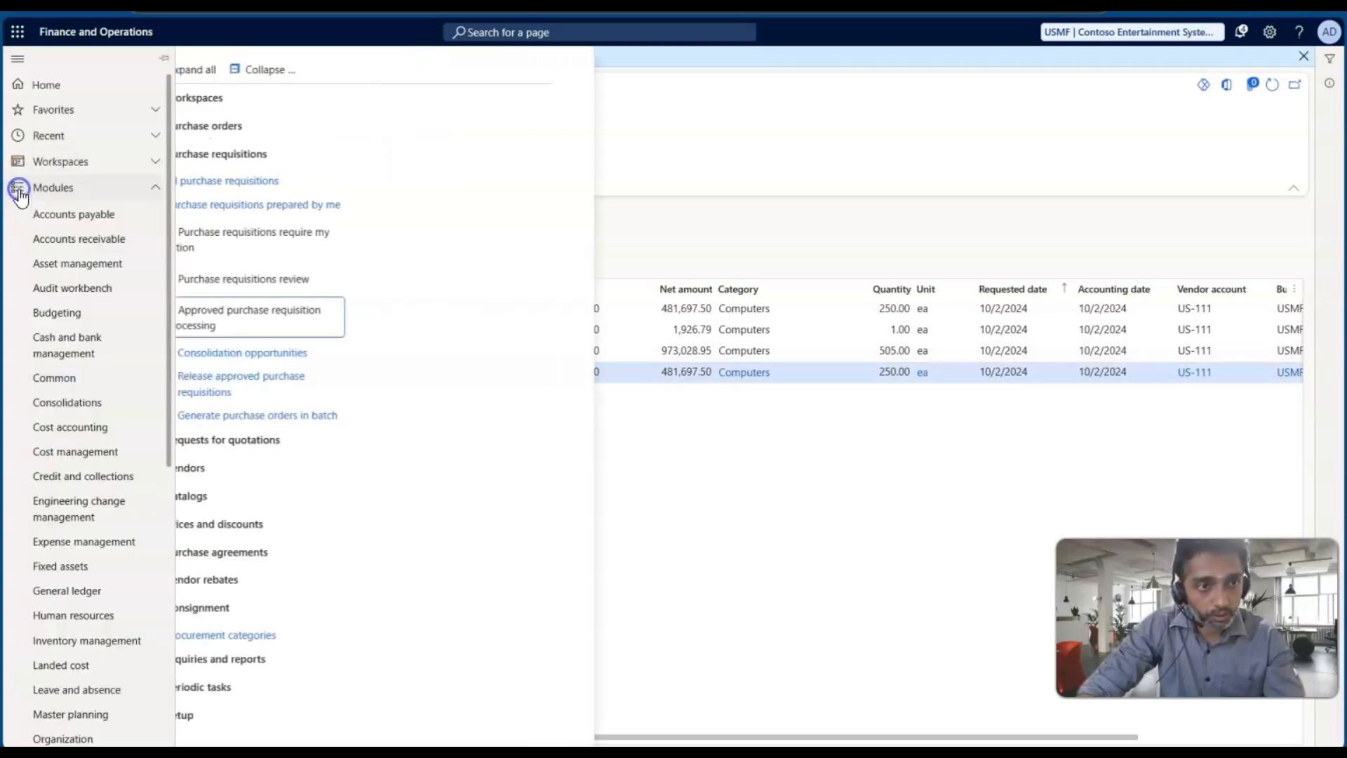
click(235, 126)
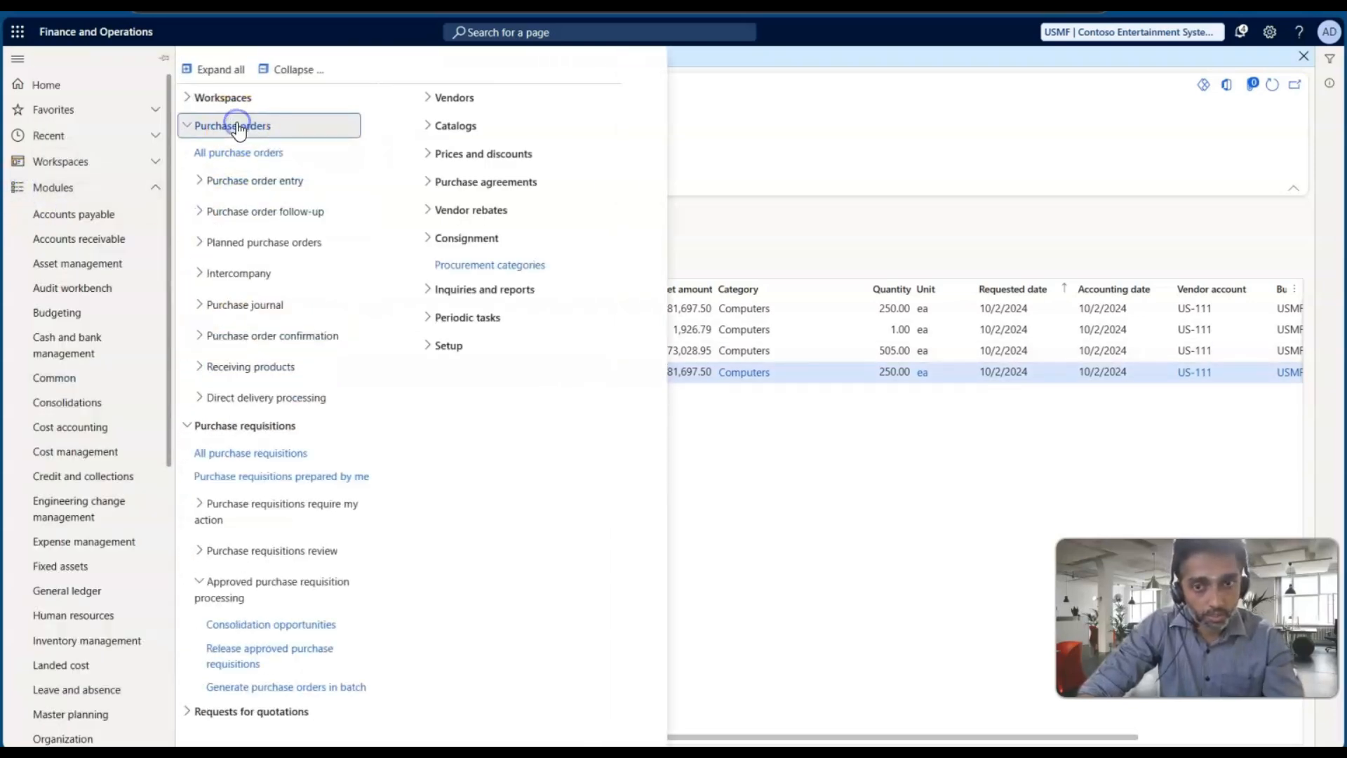
click(271, 155)
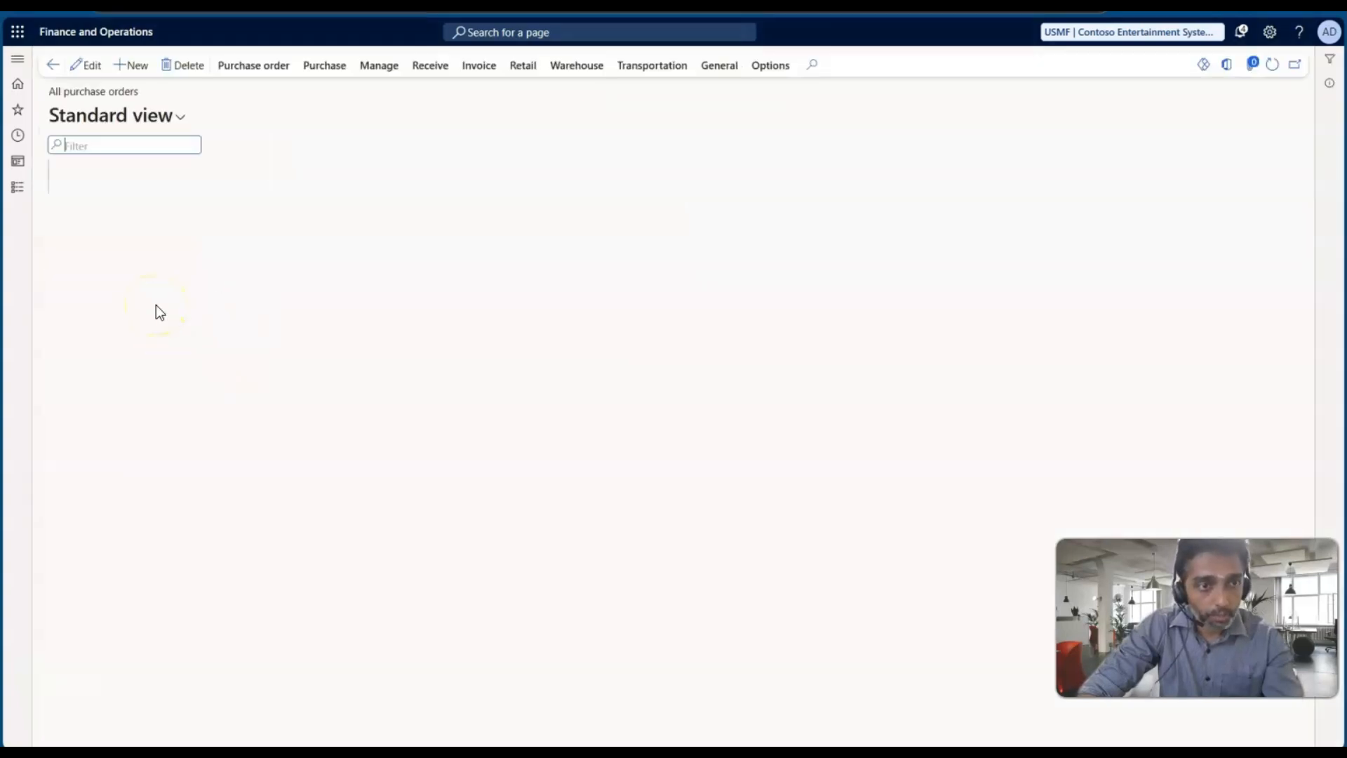
click(145, 273)
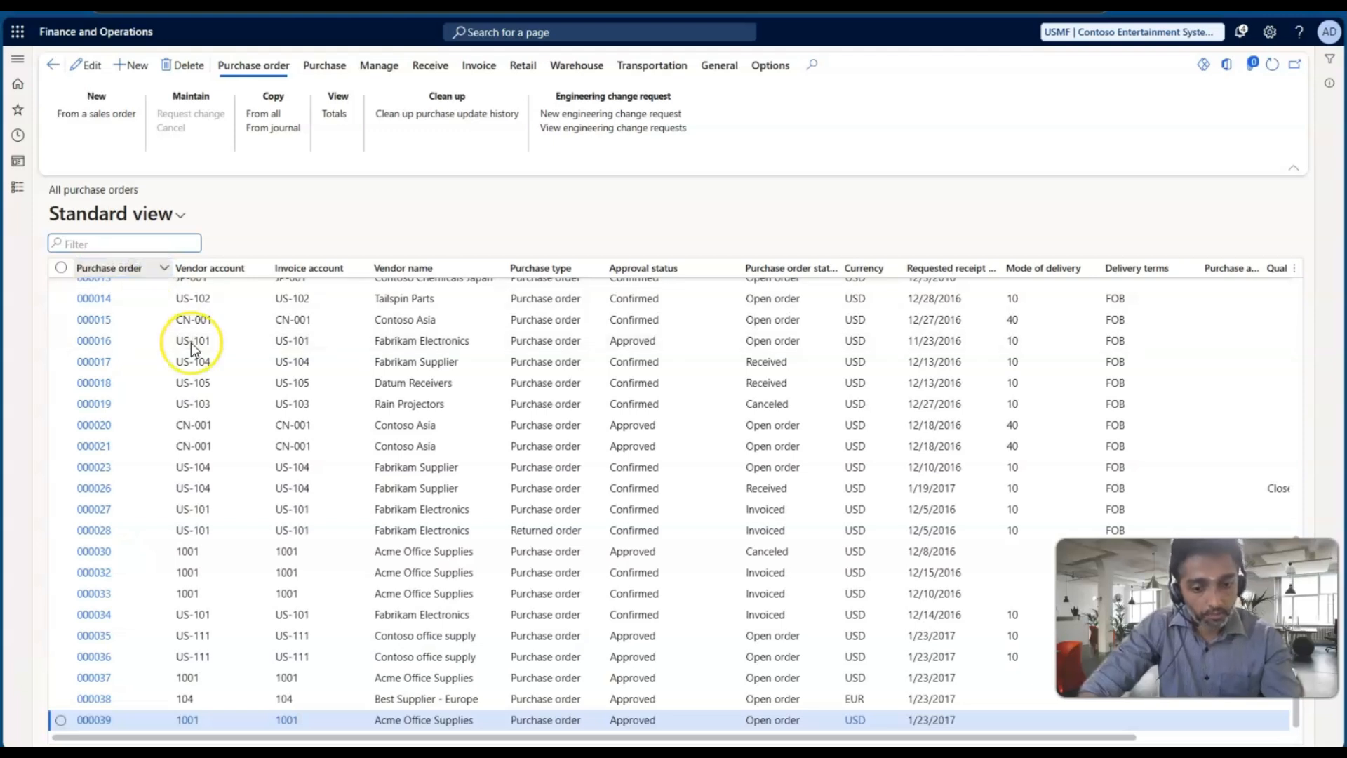
text(00000116)
key(Return)
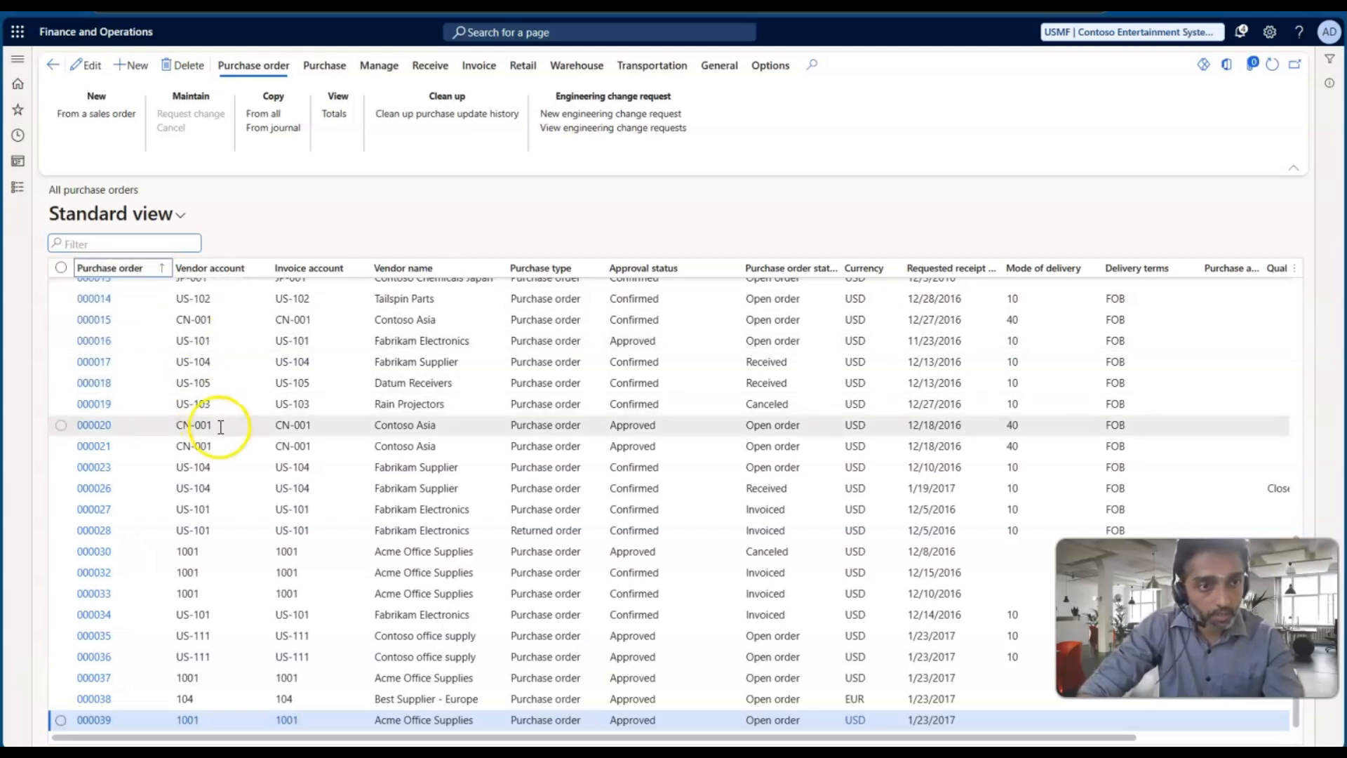
click(109, 288)
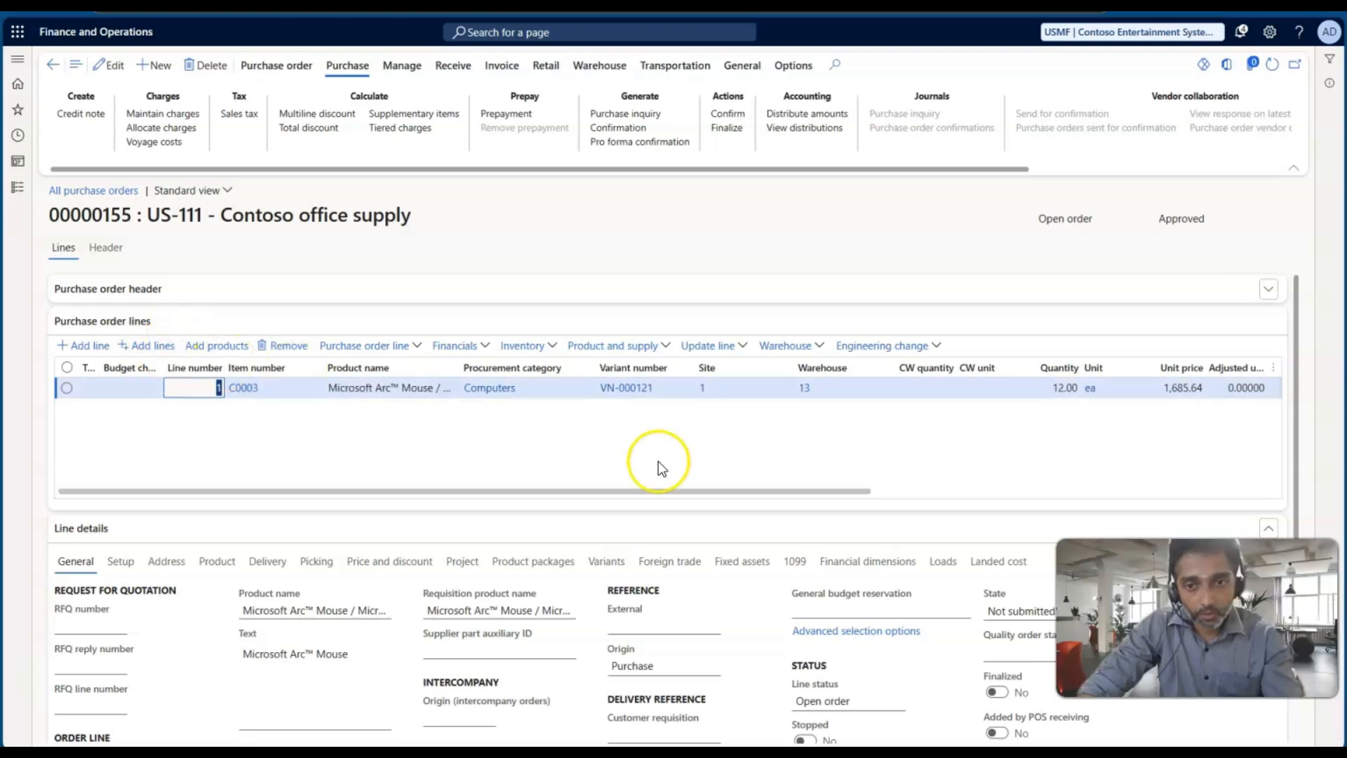
Check the purchase order line's quantity, unit price and net amount.
scroll(659, 460, right, 1)
scroll(891, 460, right, 4)
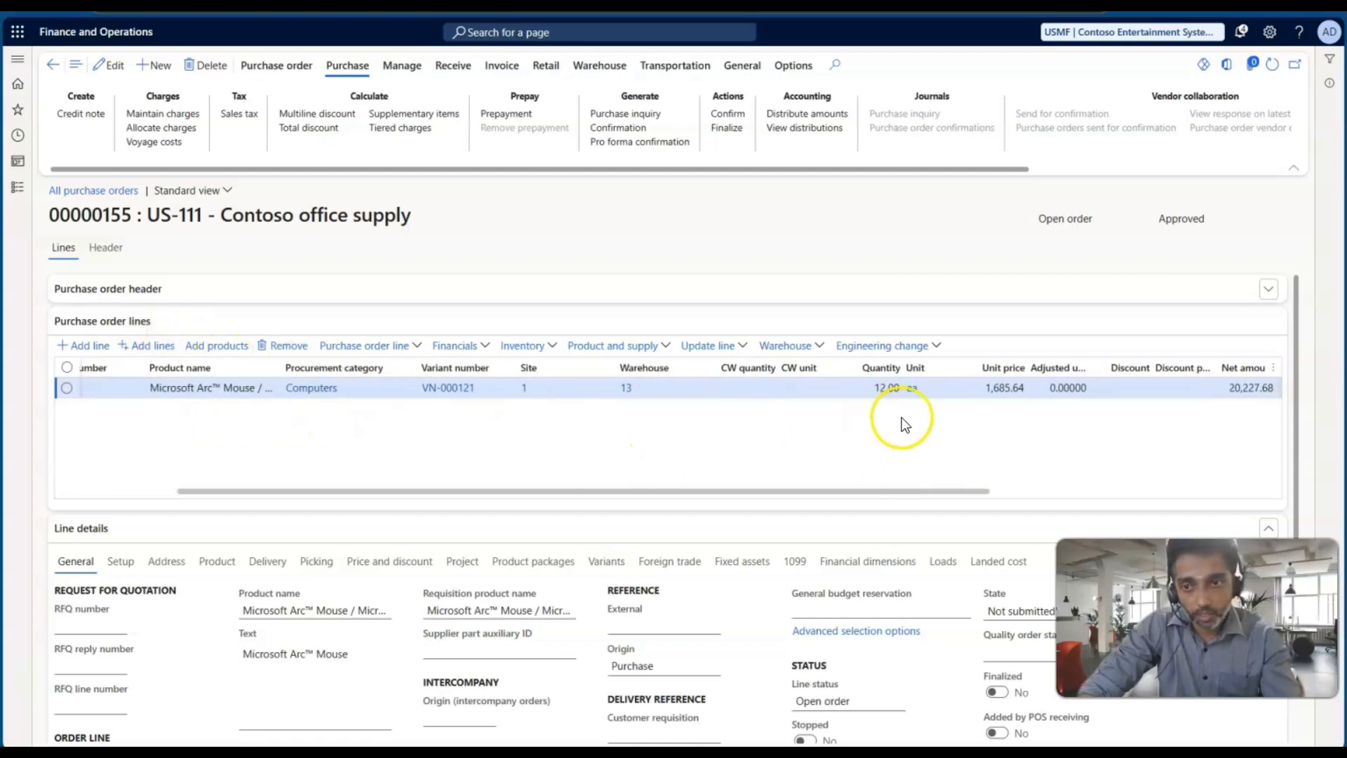
scroll(982, 421, right, 7)
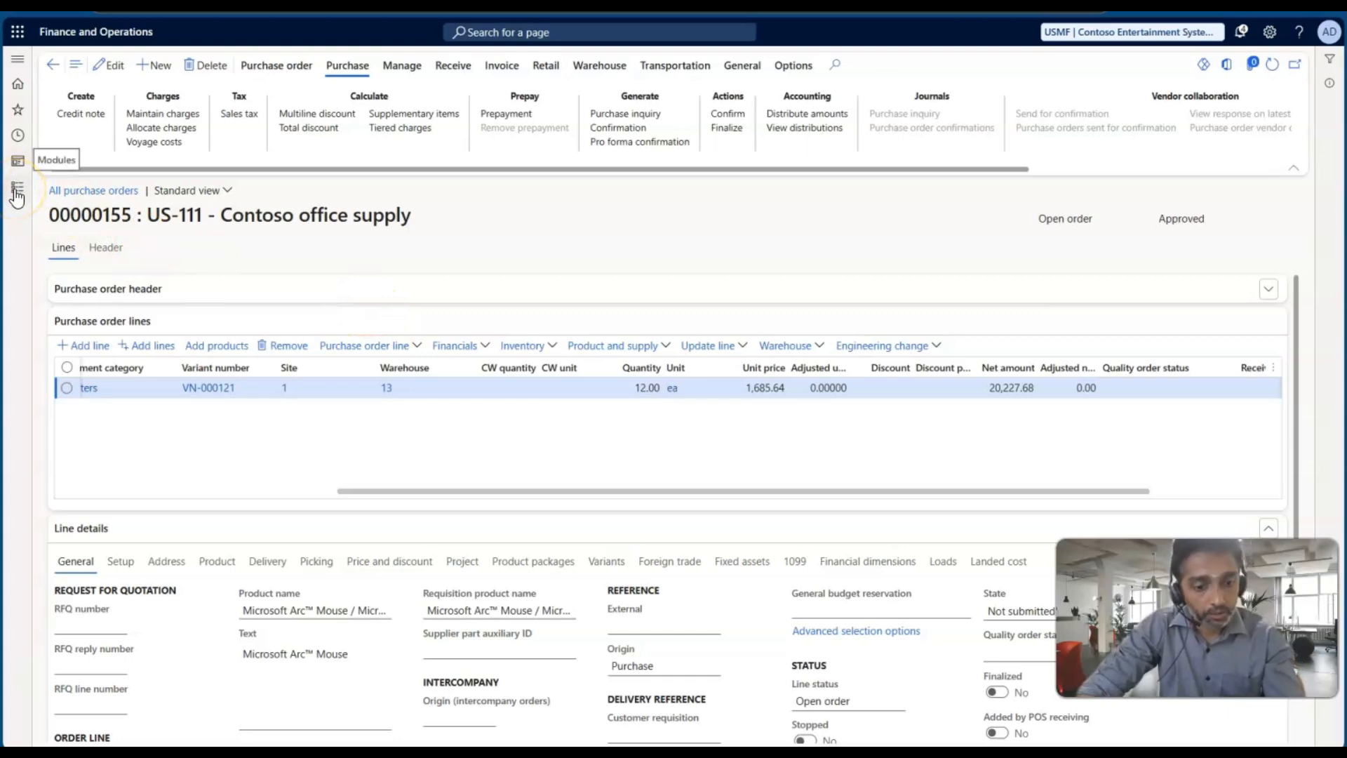
key(alt+Tab)
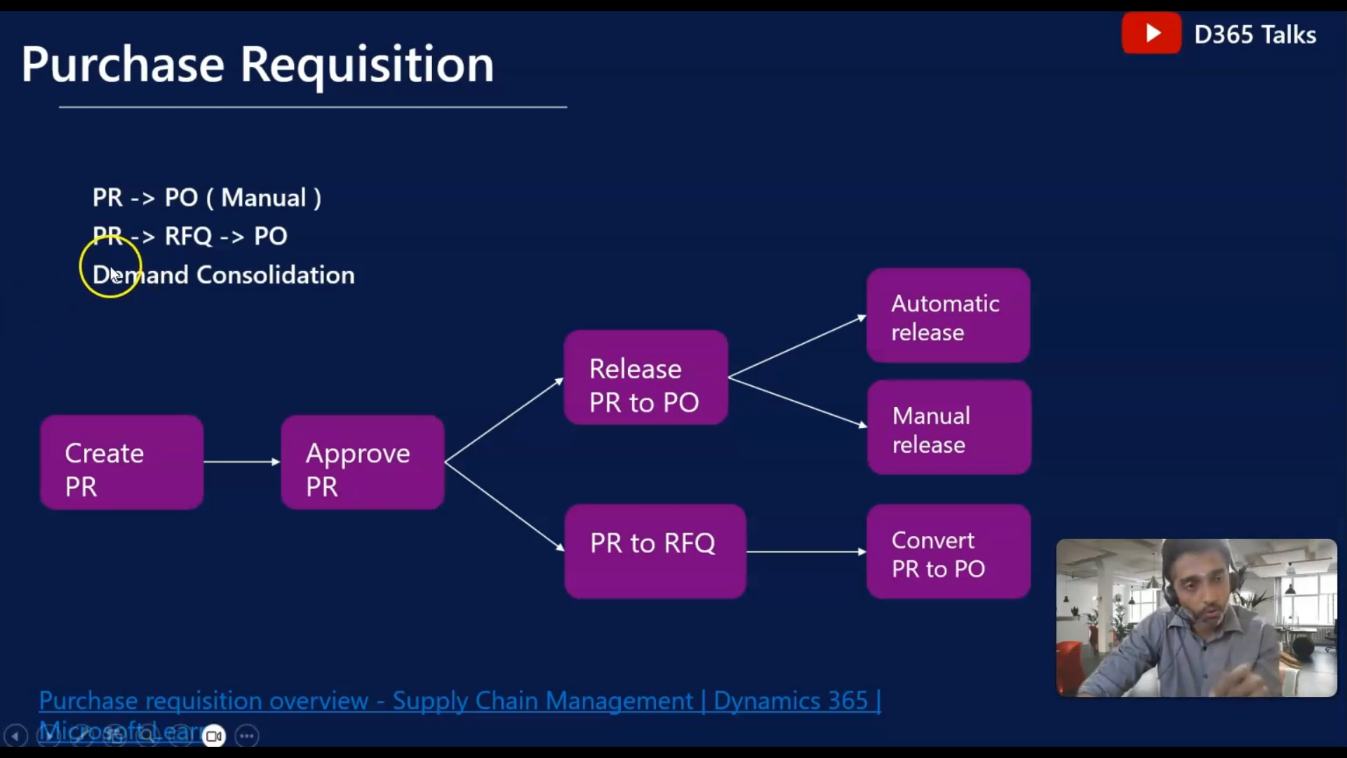
key(alt+Tab)
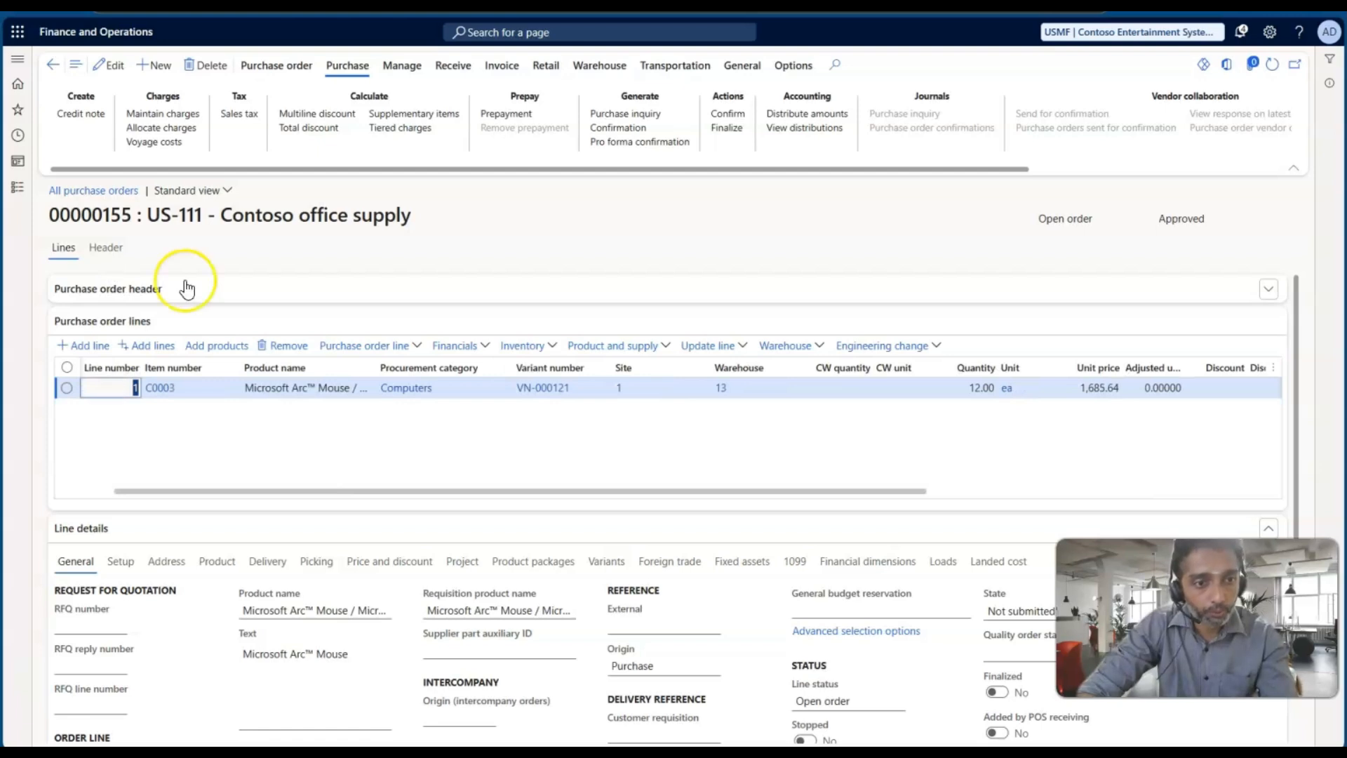
Create a new purchase requisition named PR test 9 from the all purchase requisitions list, keeping the default dates.
click(17, 187)
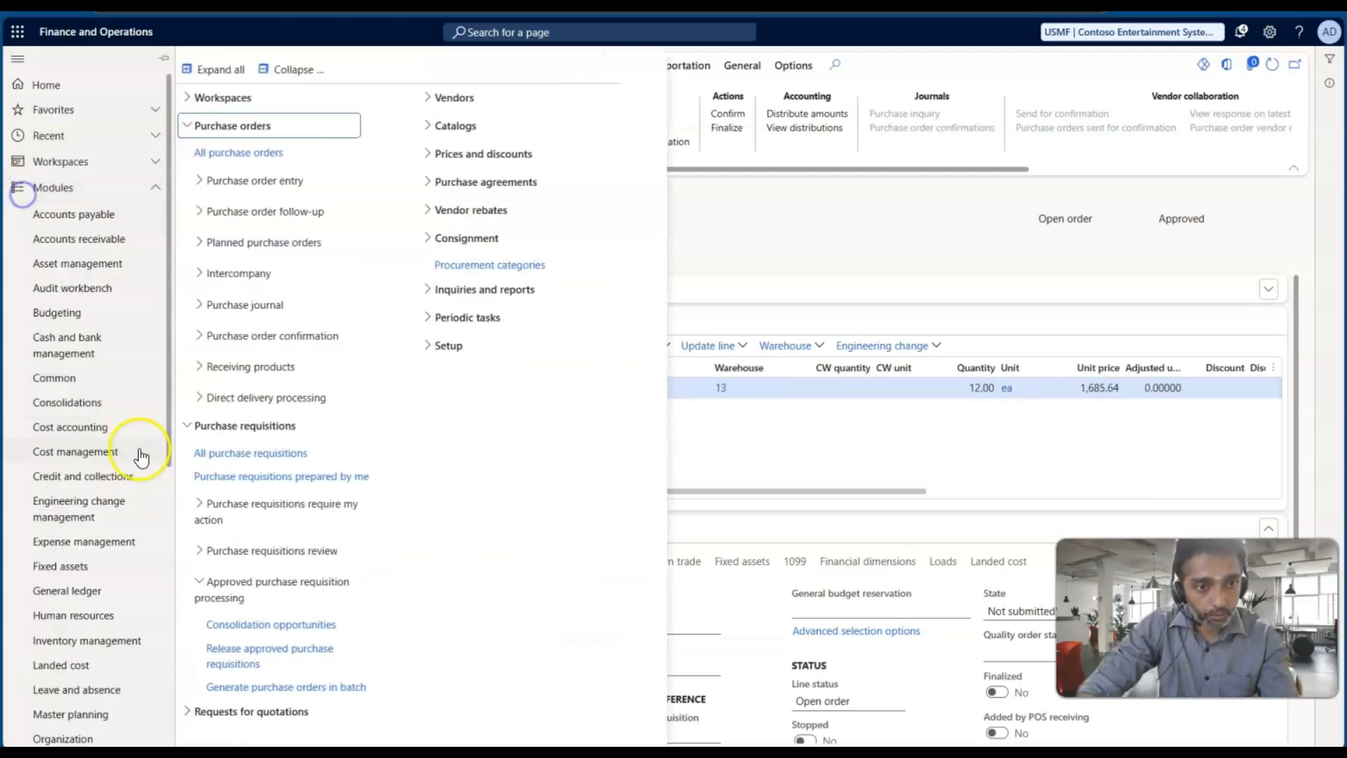
click(269, 452)
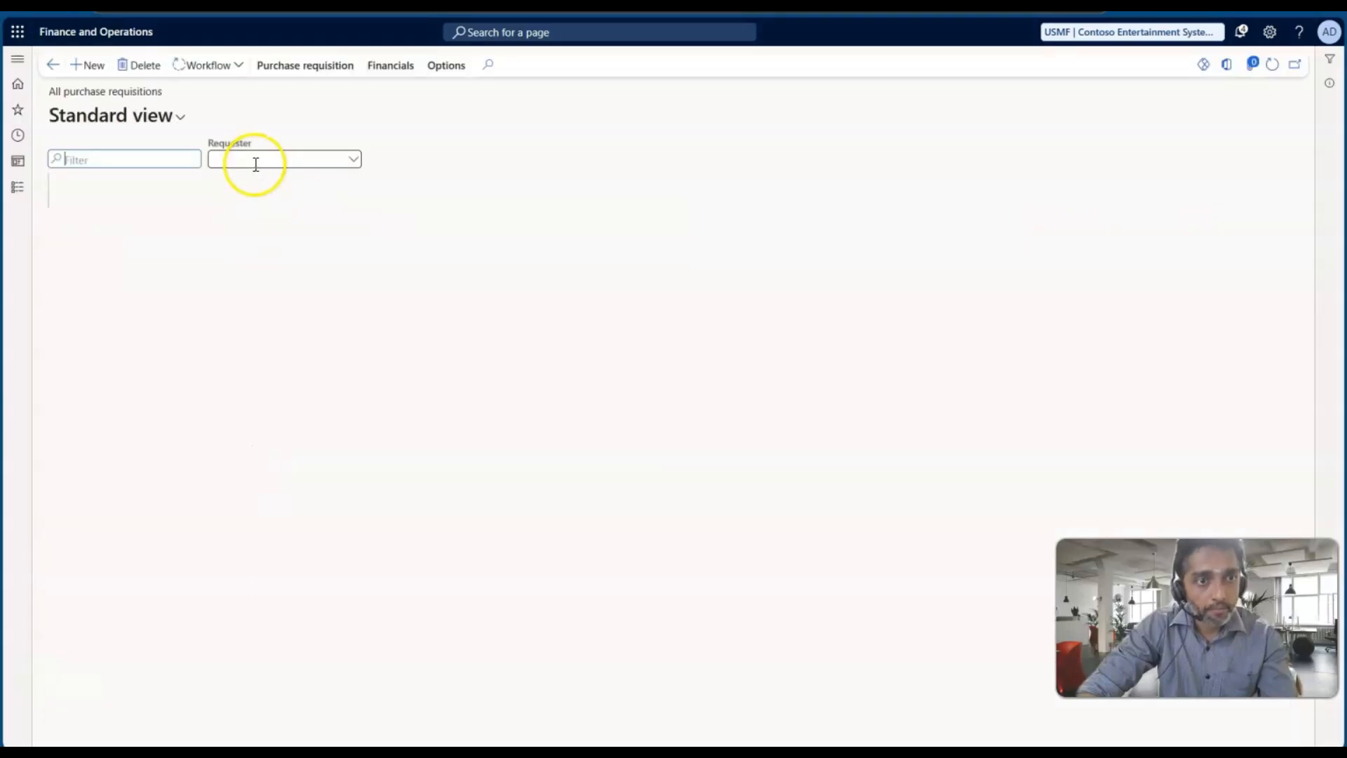
click(97, 66)
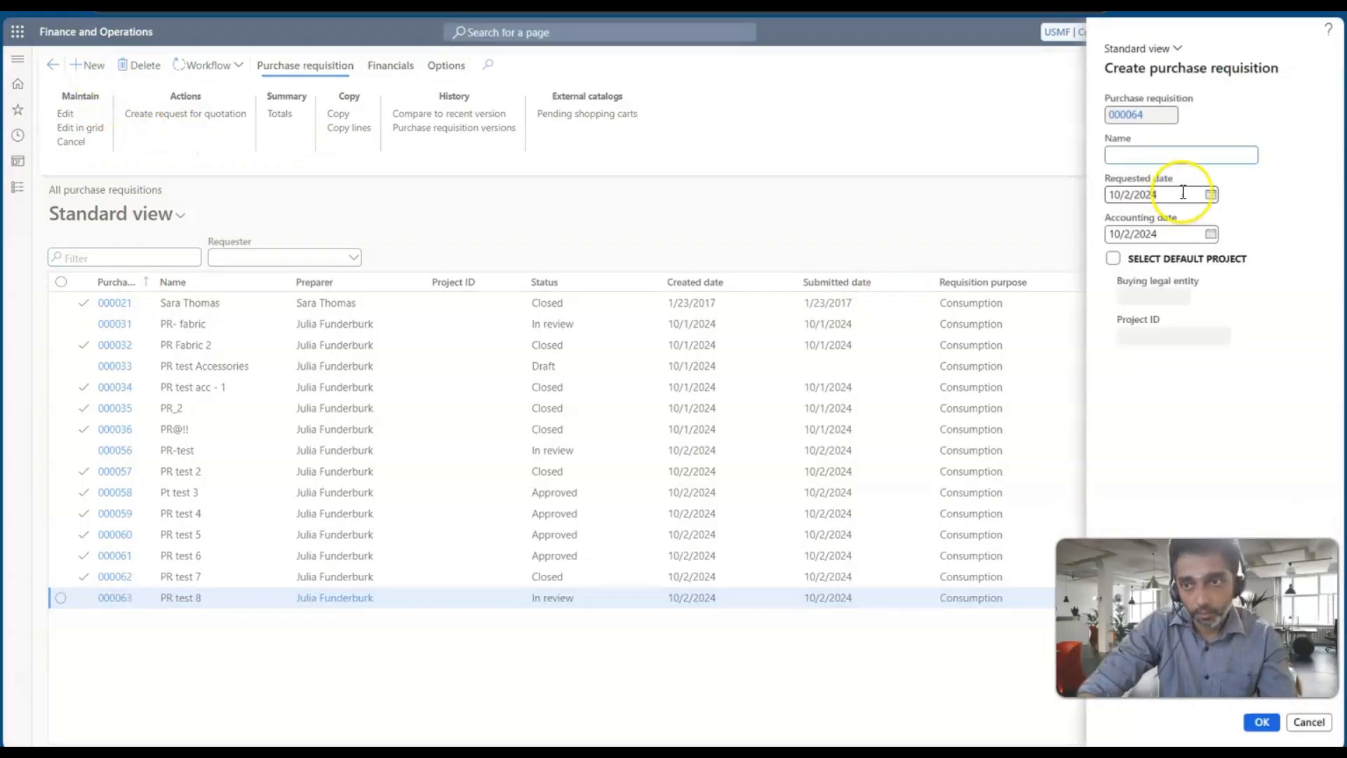
text(P)
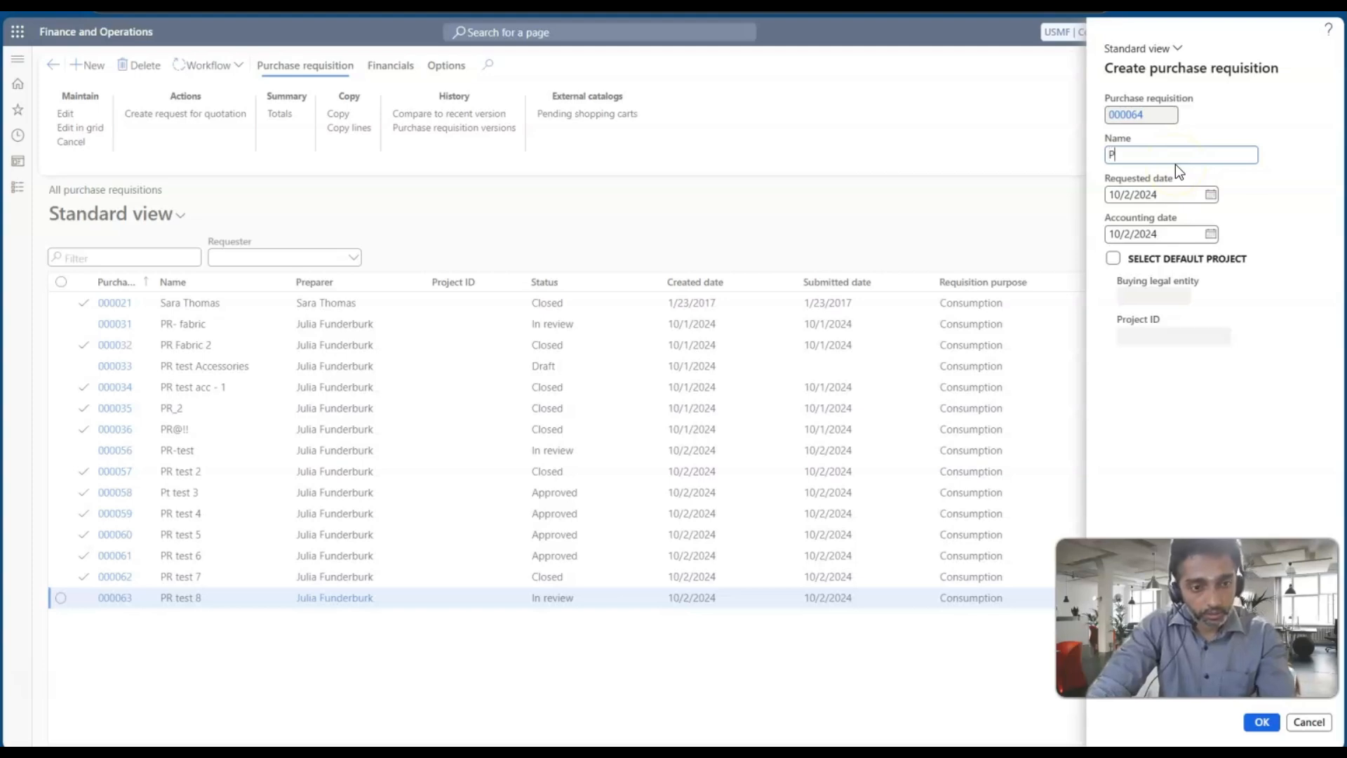
text(R test 9)
key(Tab)
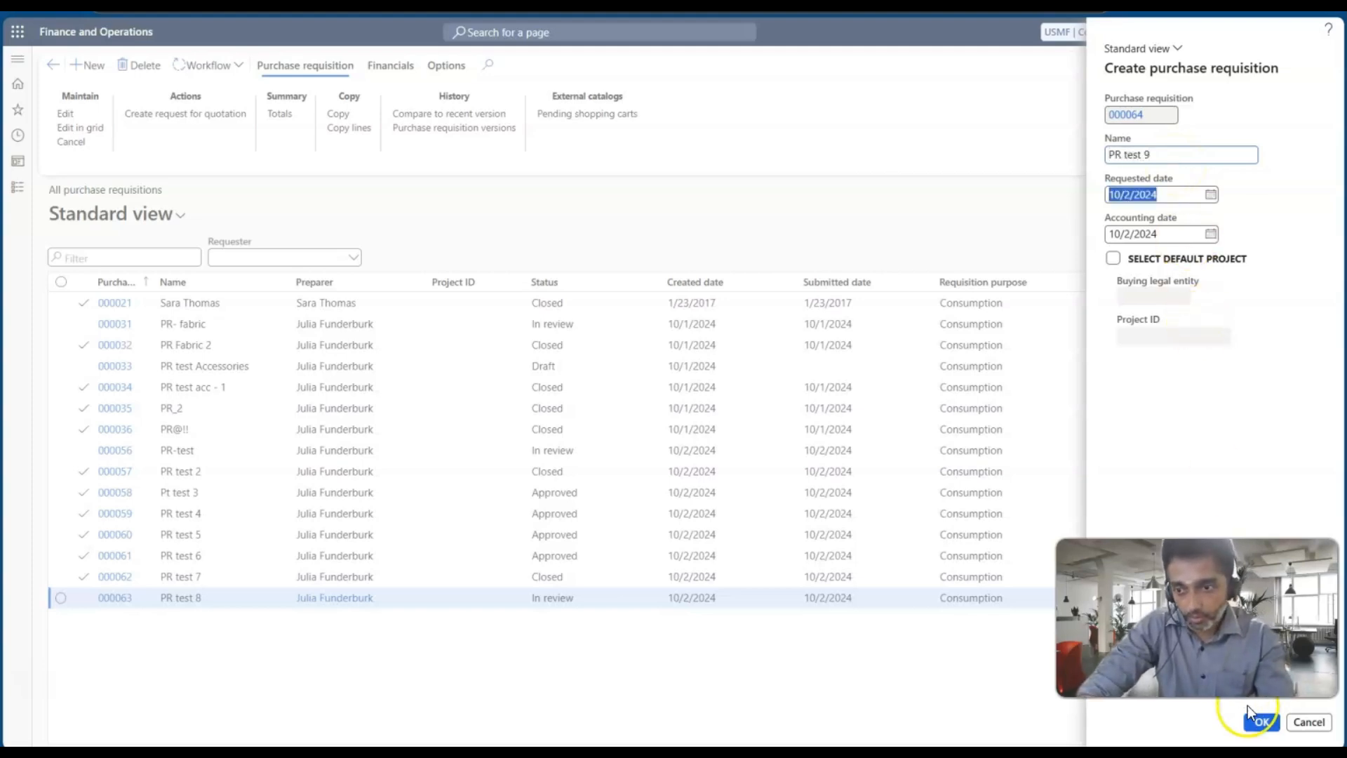
click(1262, 724)
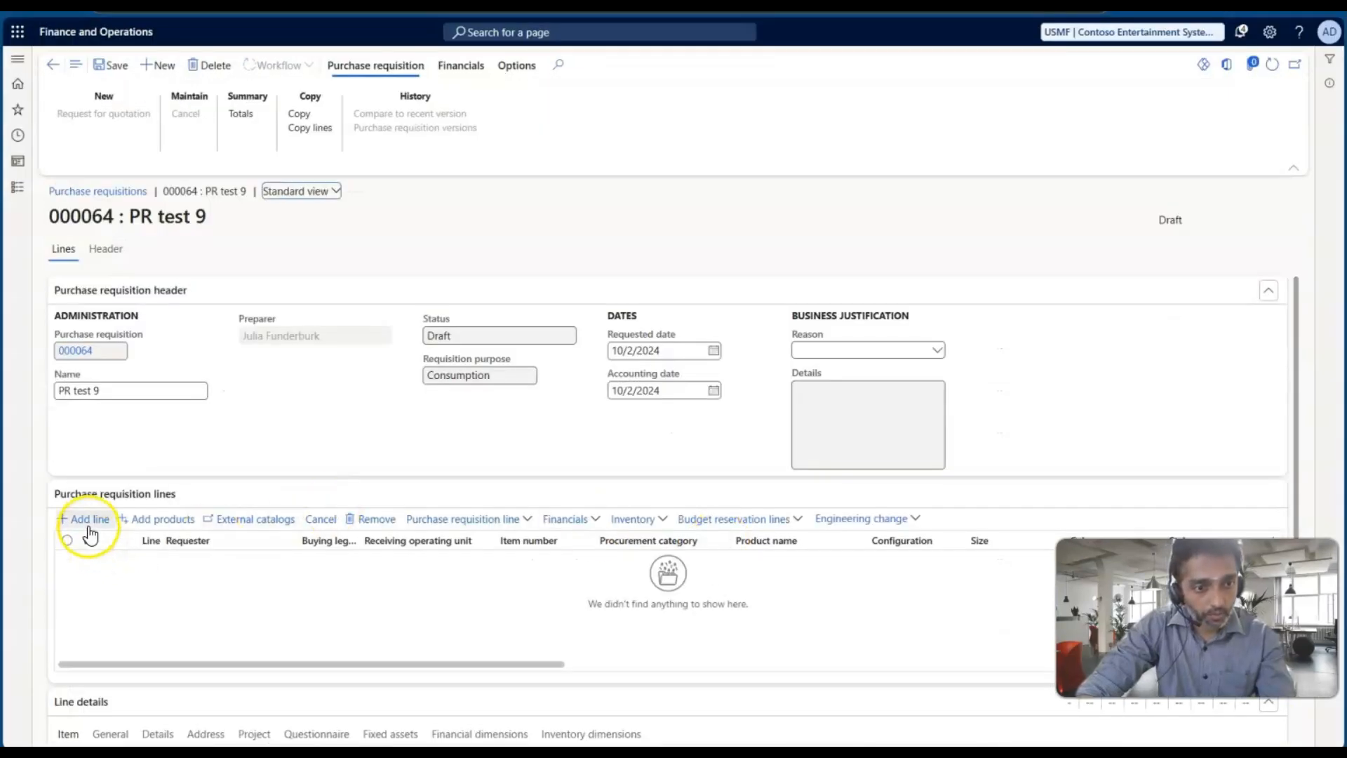
Add a requisition line for item C0004, Lifecam HD 5000, with a quantity of 10.
click(88, 519)
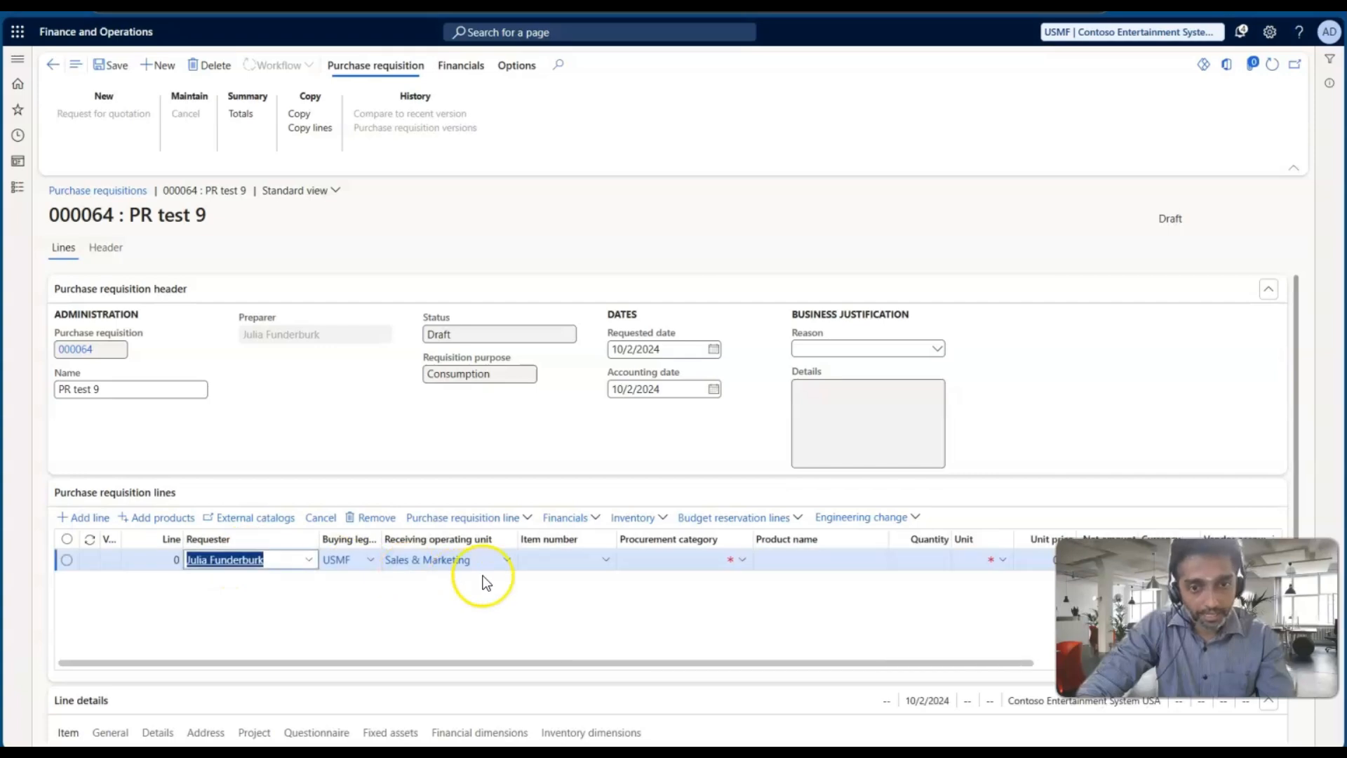
click(604, 562)
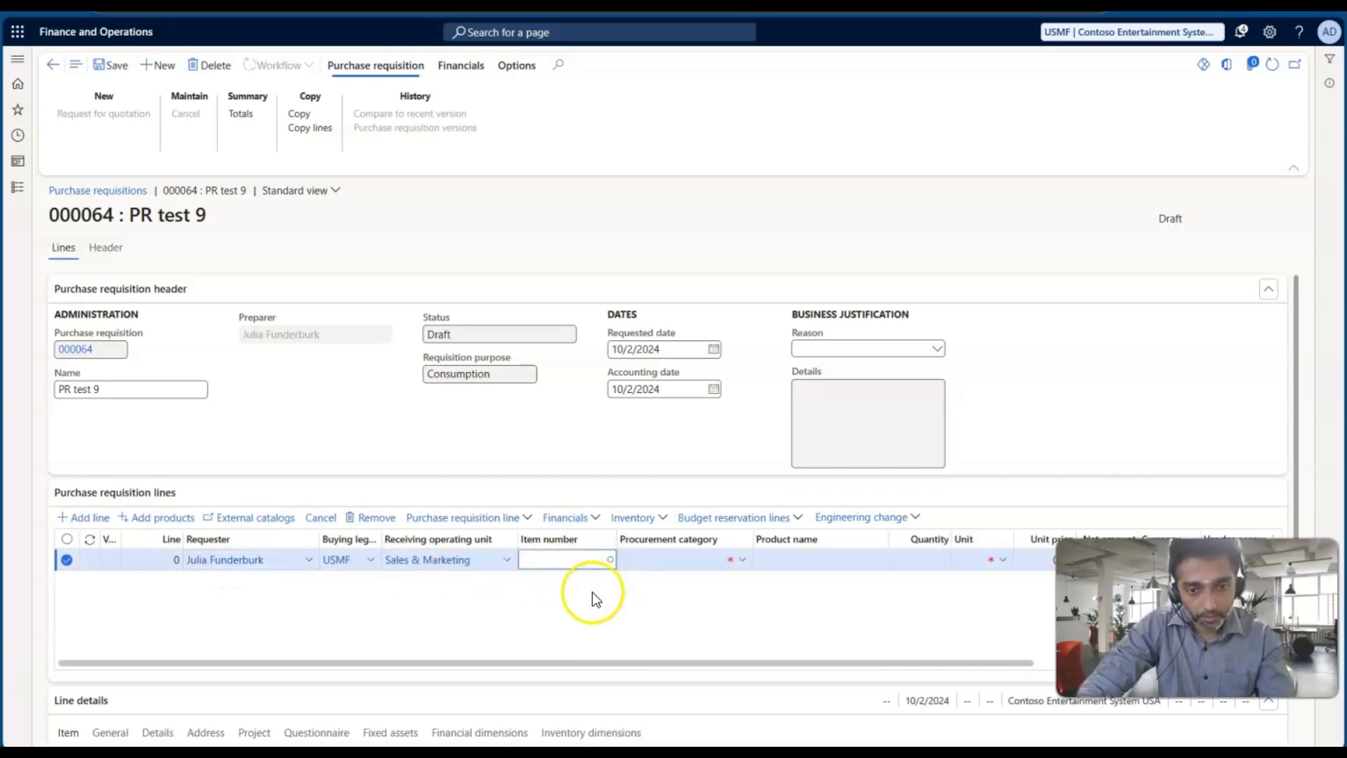
click(557, 643)
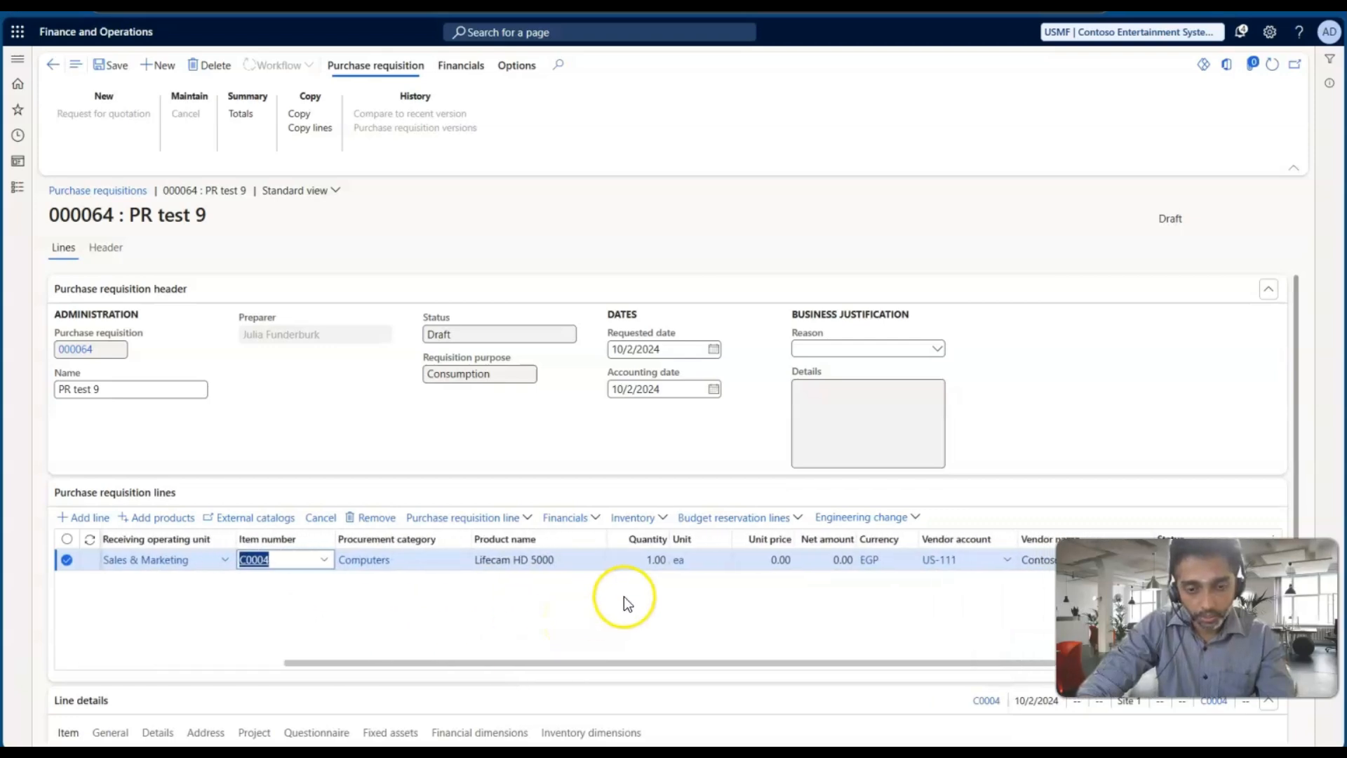
click(652, 564)
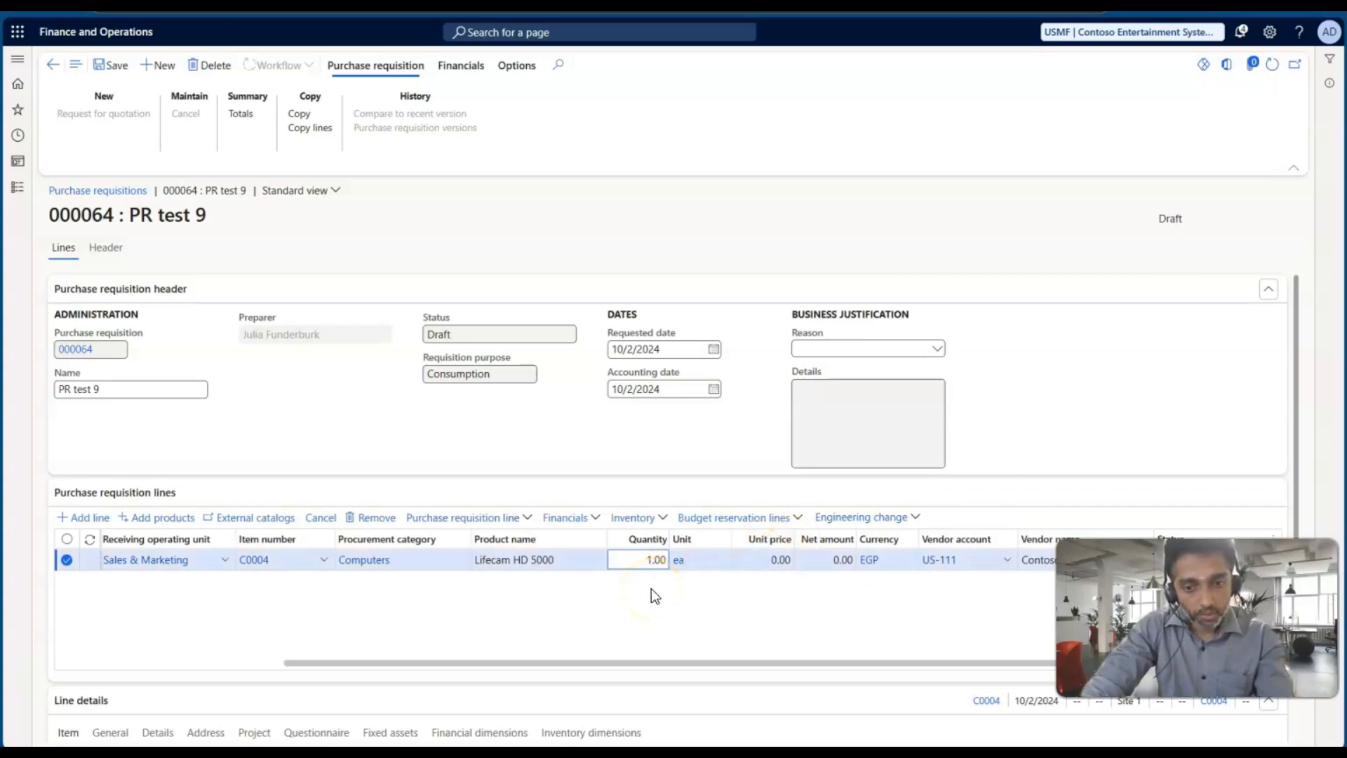
text(0)
key(Tab)
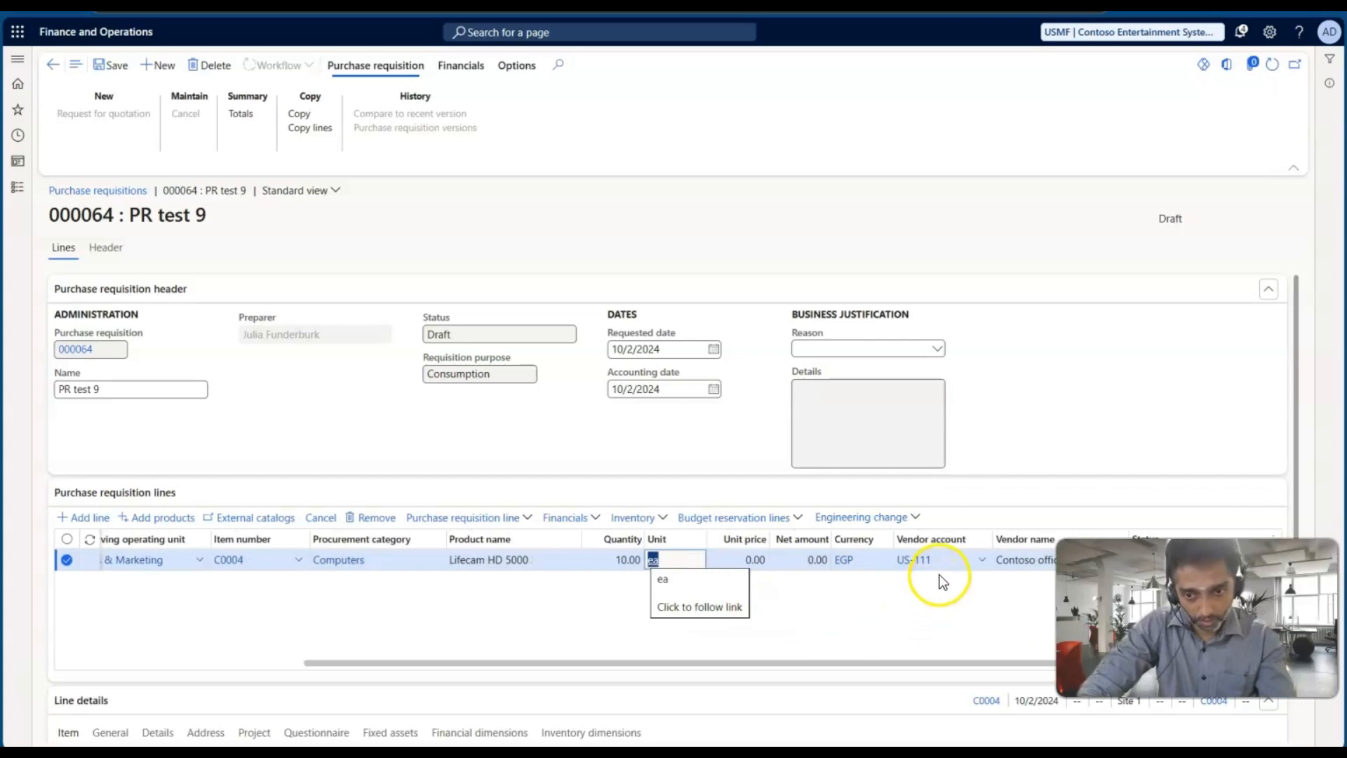
Clear the vendor account on the C0004 line and save the requisition.
click(916, 568)
key(Delete)
key(Tab)
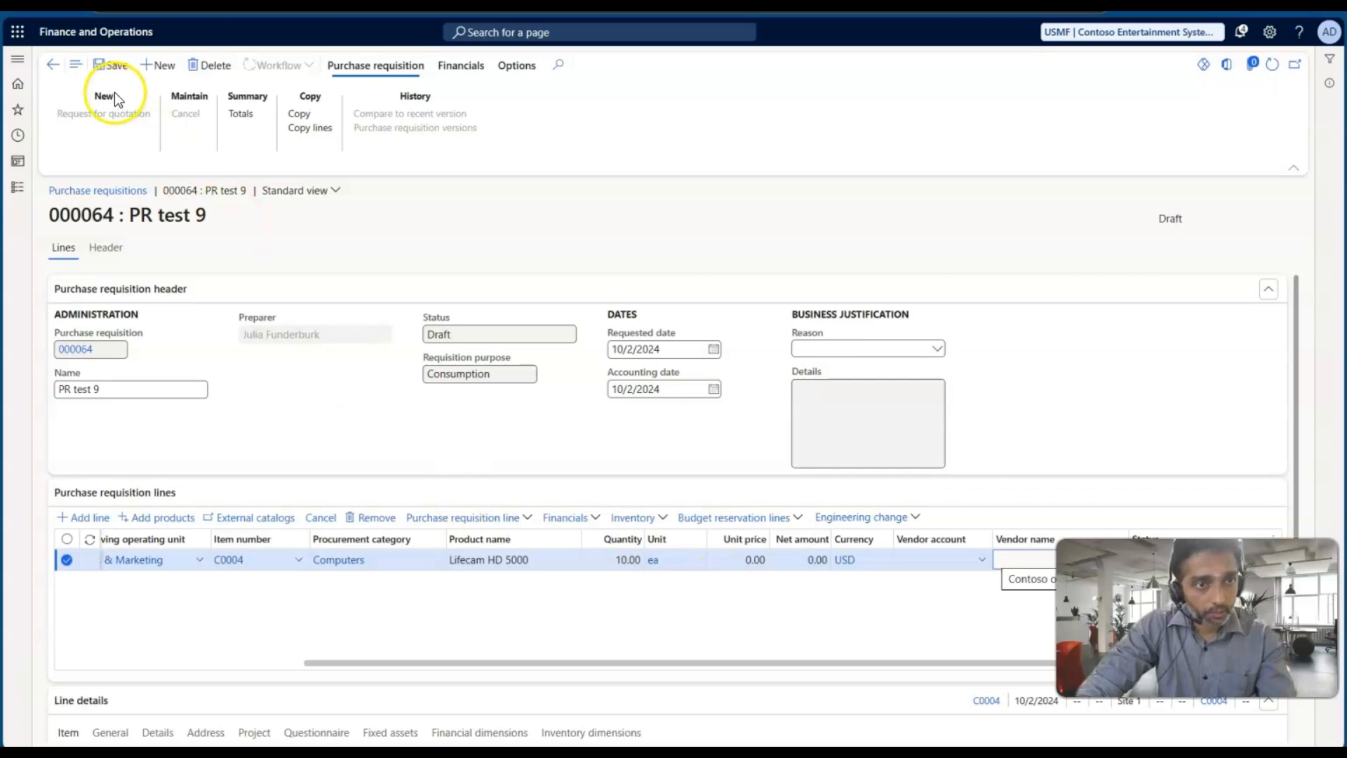
click(111, 68)
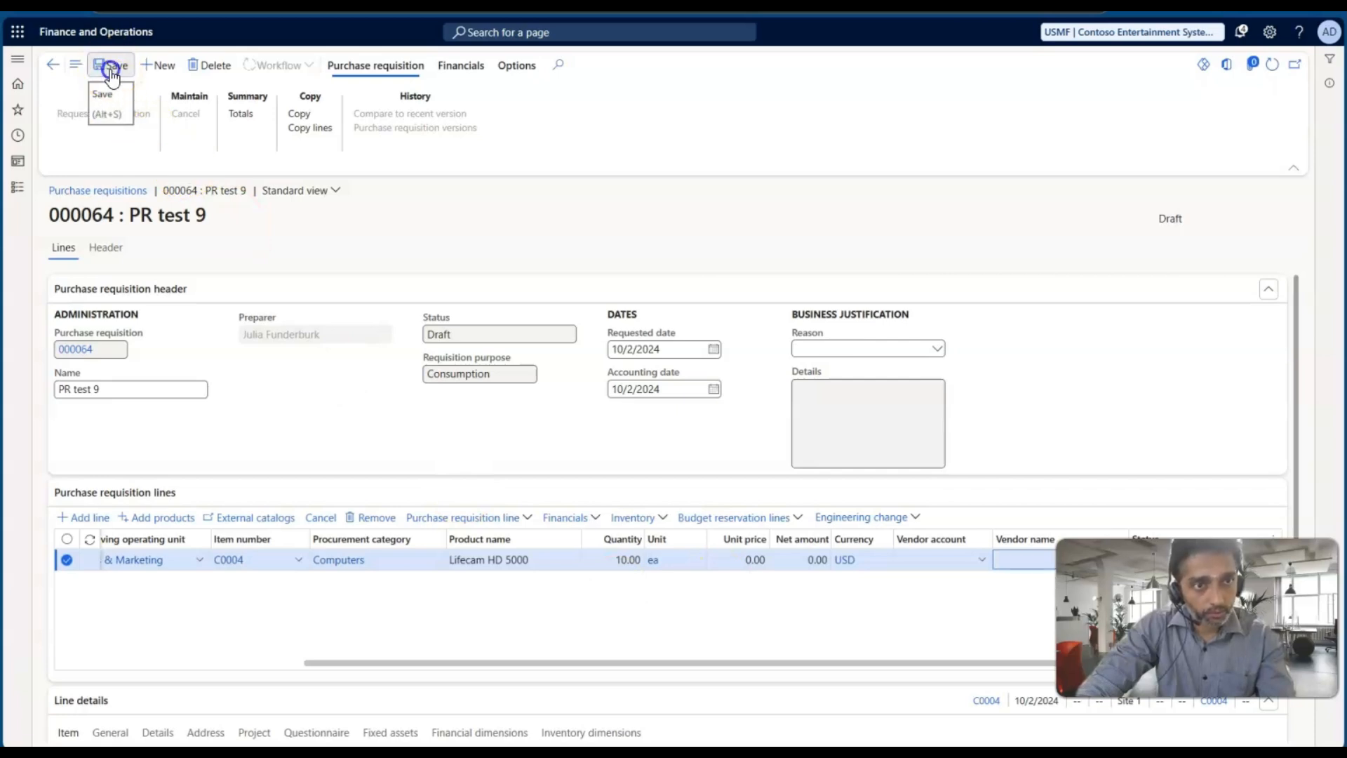
Submit the PR test 9 requisition for approval without a comment.
click(284, 67)
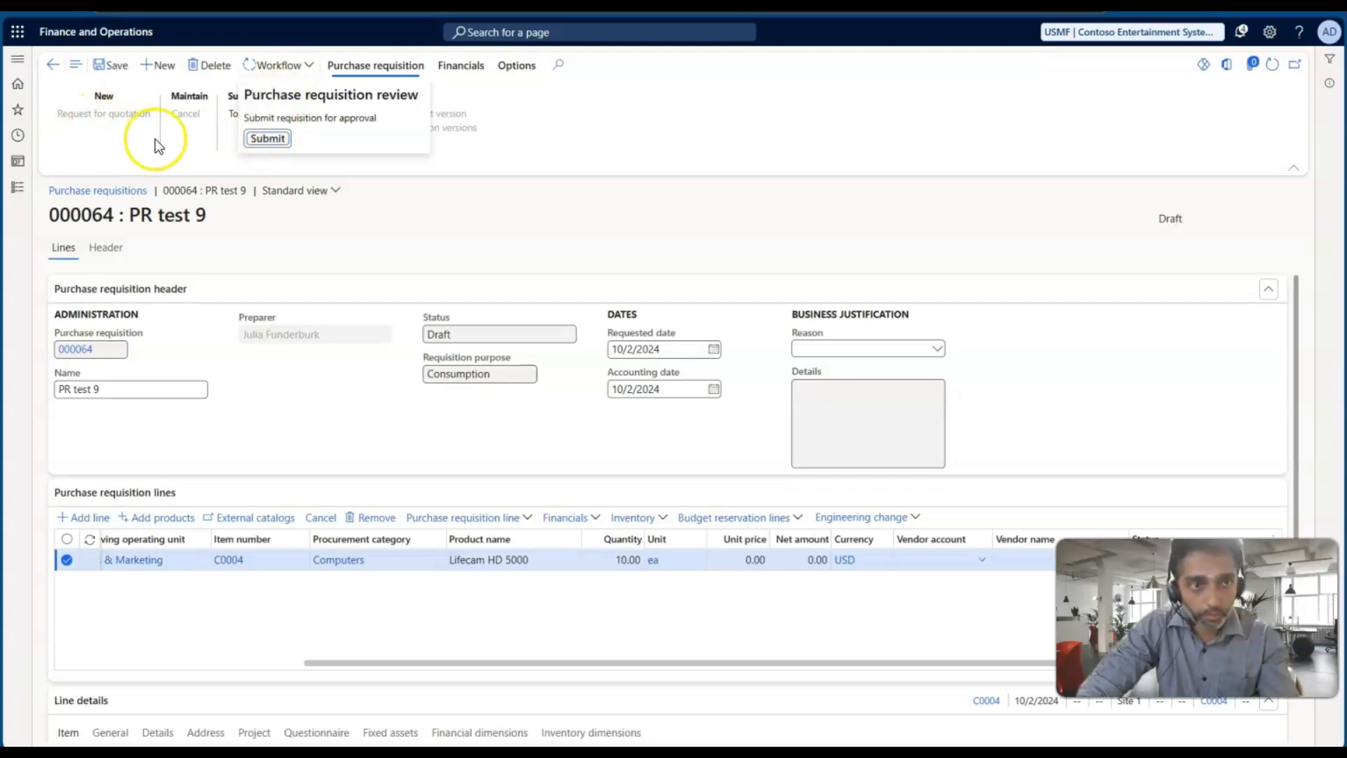
click(265, 140)
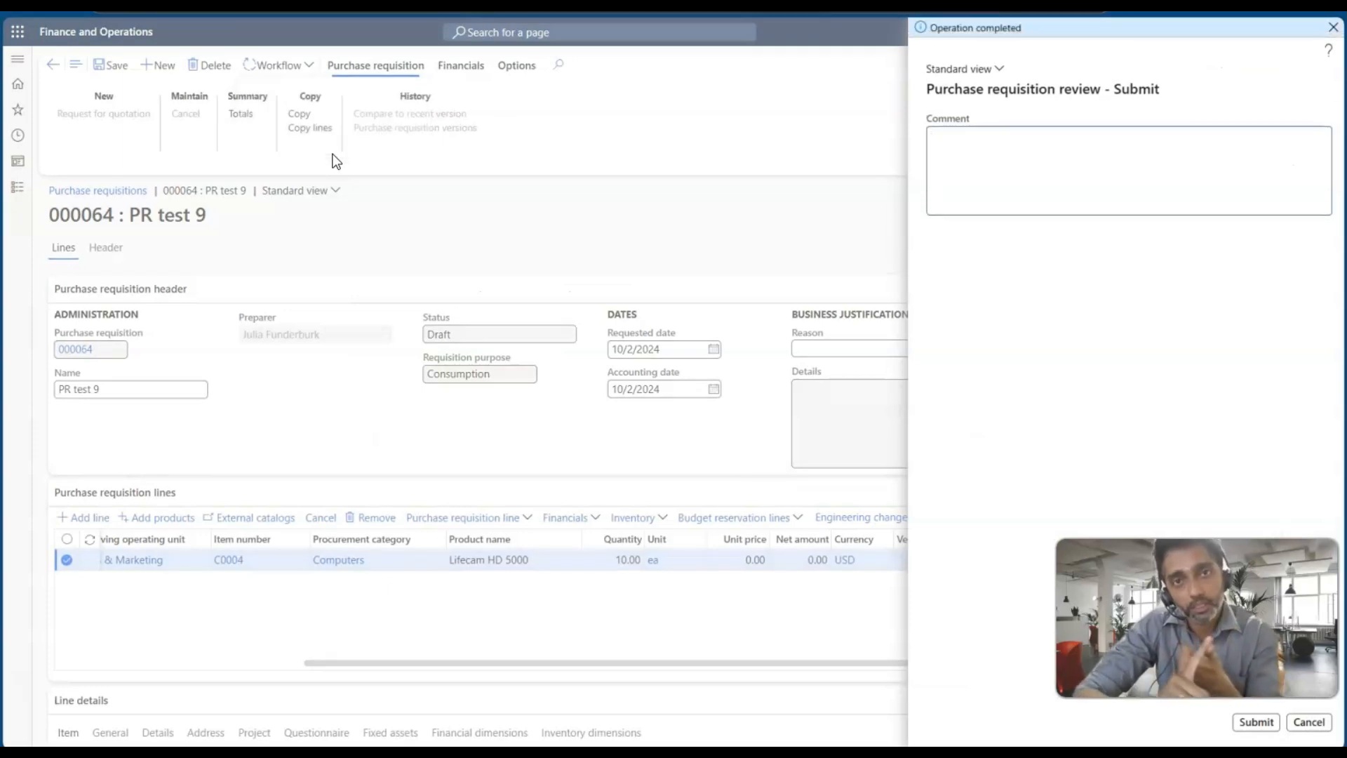
click(1253, 722)
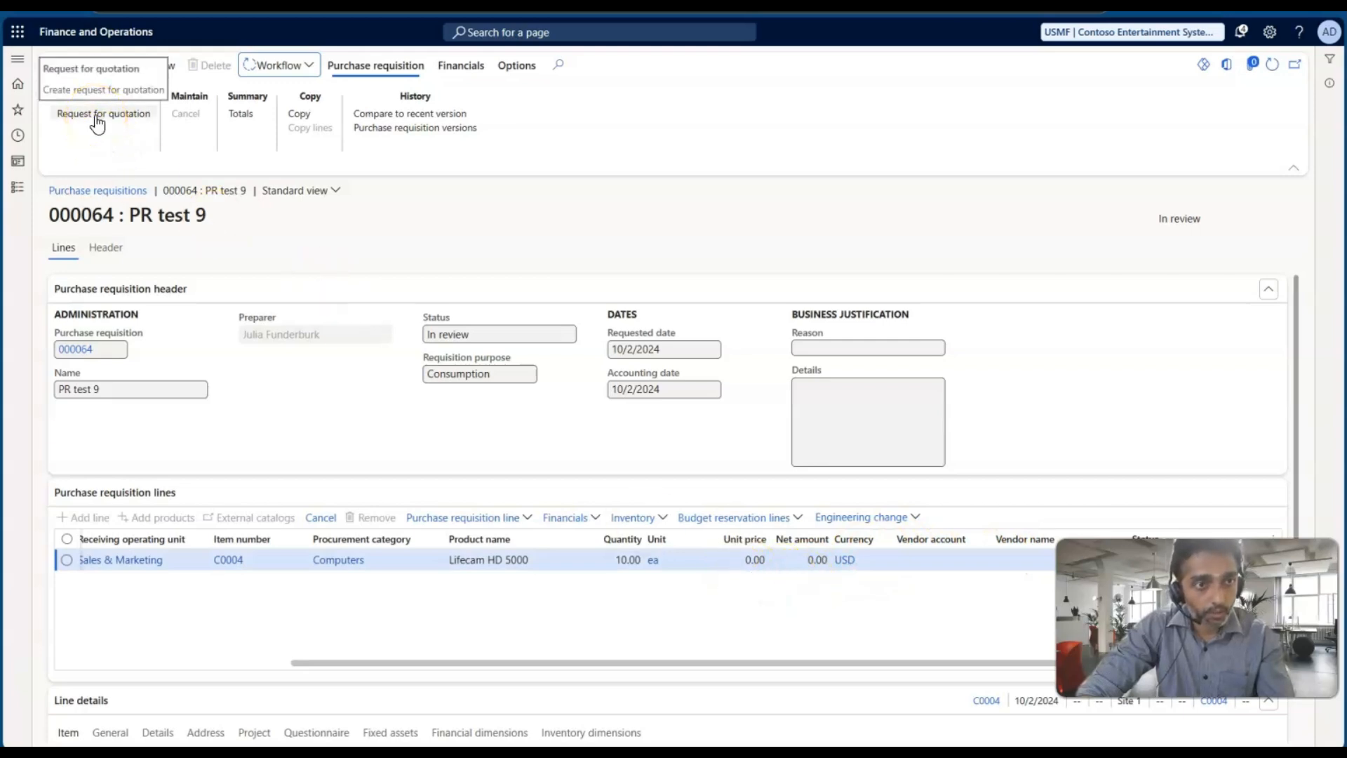
Create a request for quotation from the requisition, with buying legal entity USMF and the C0004 Lifecam HD 5000 line.
click(97, 117)
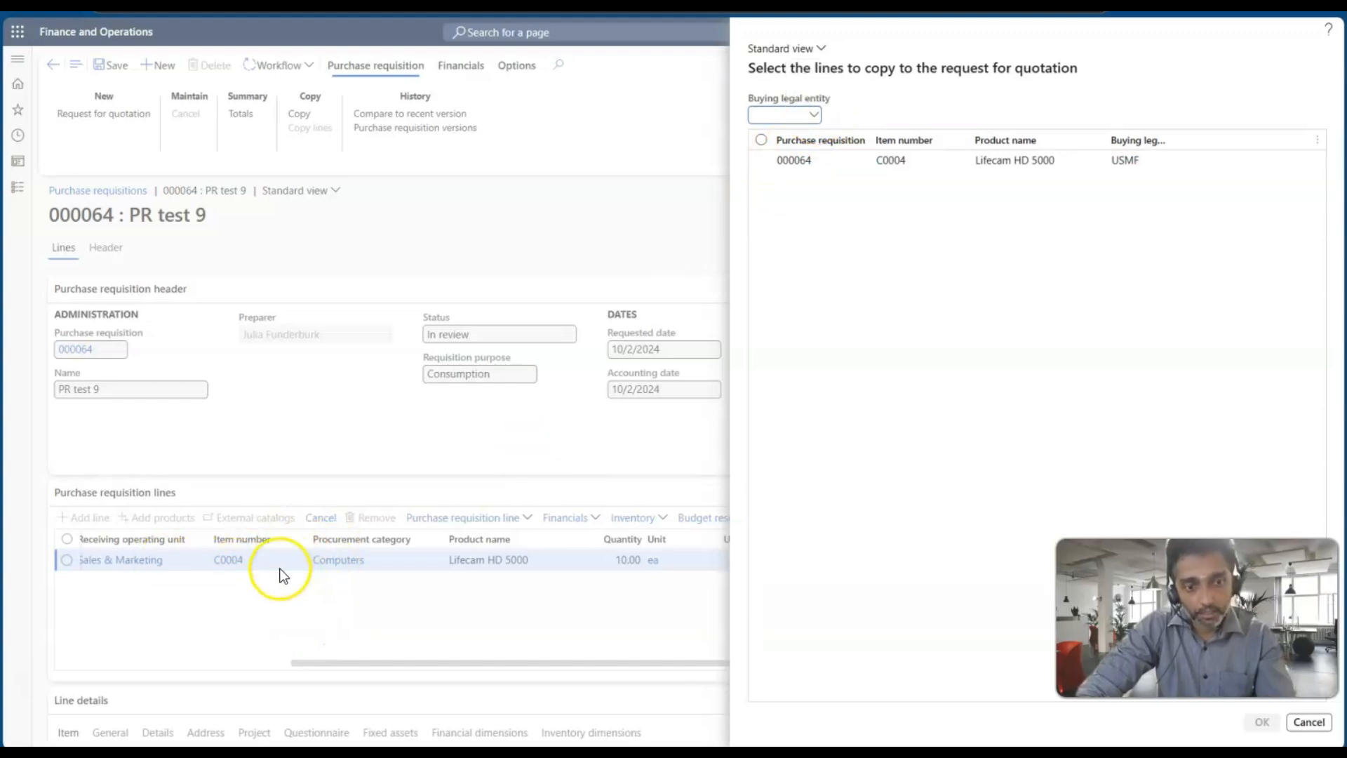
click(811, 116)
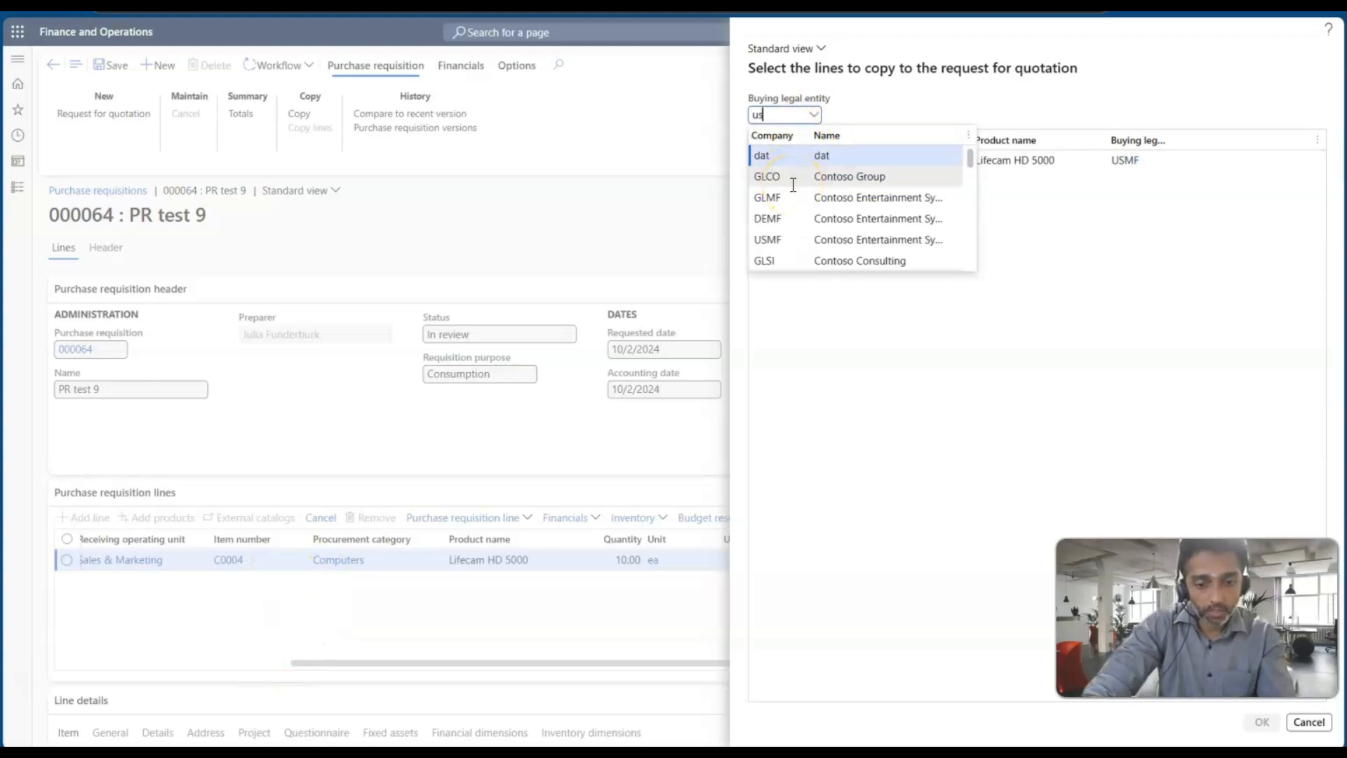
text(usmf)
key(Tab)
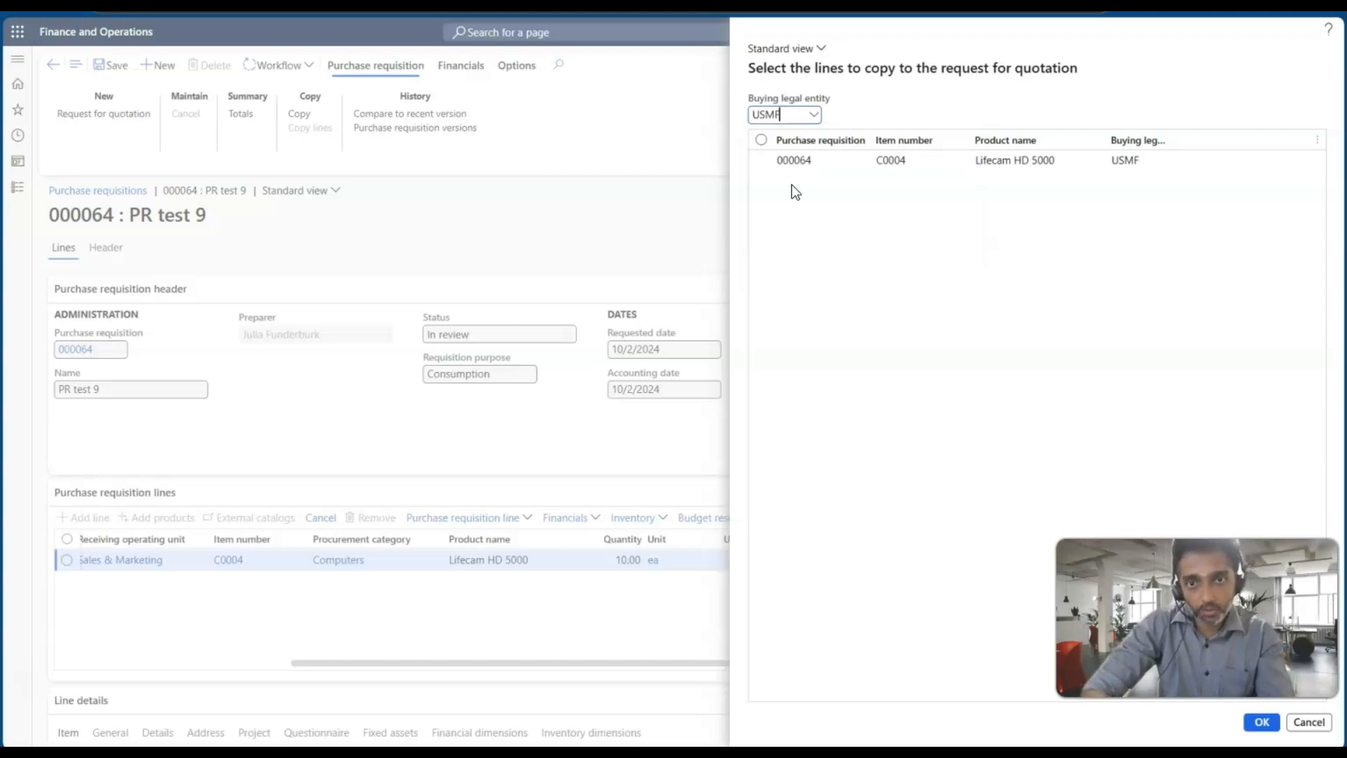
click(761, 161)
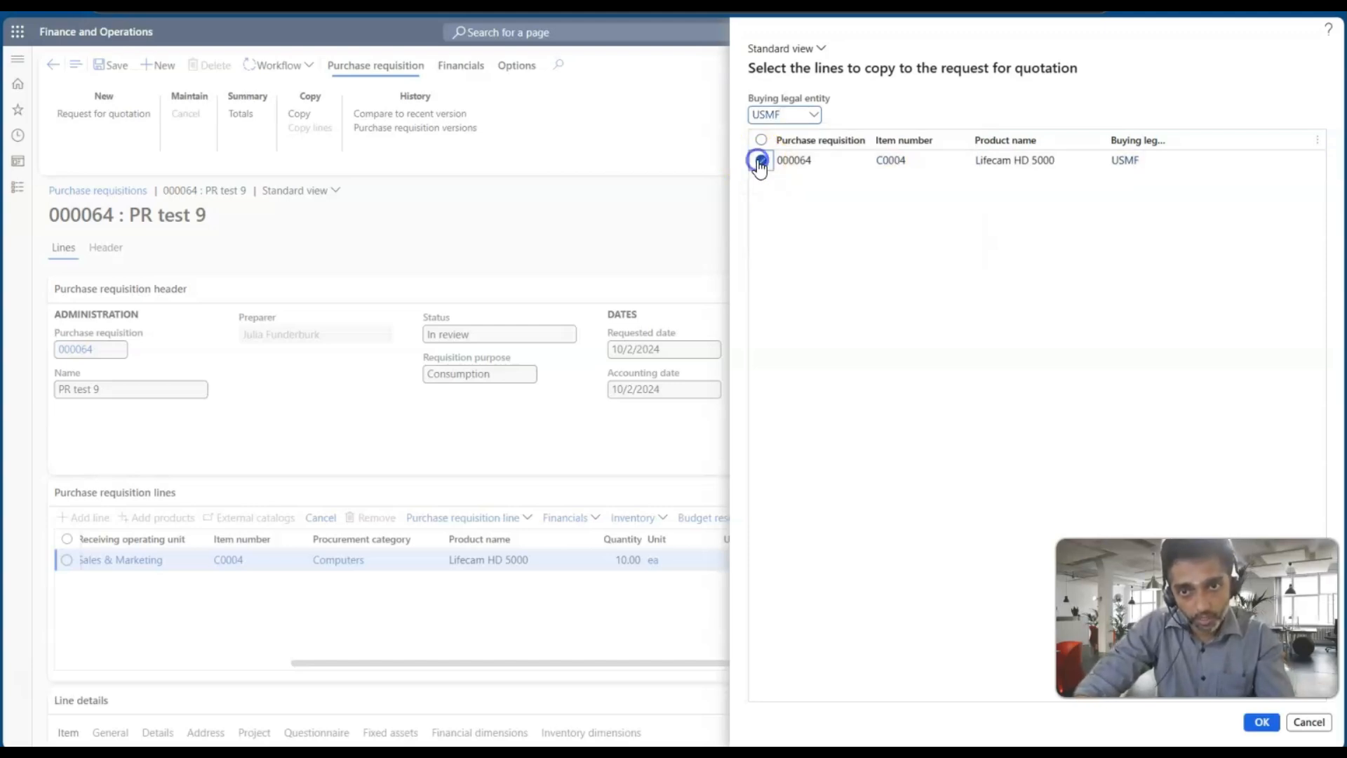
click(1259, 724)
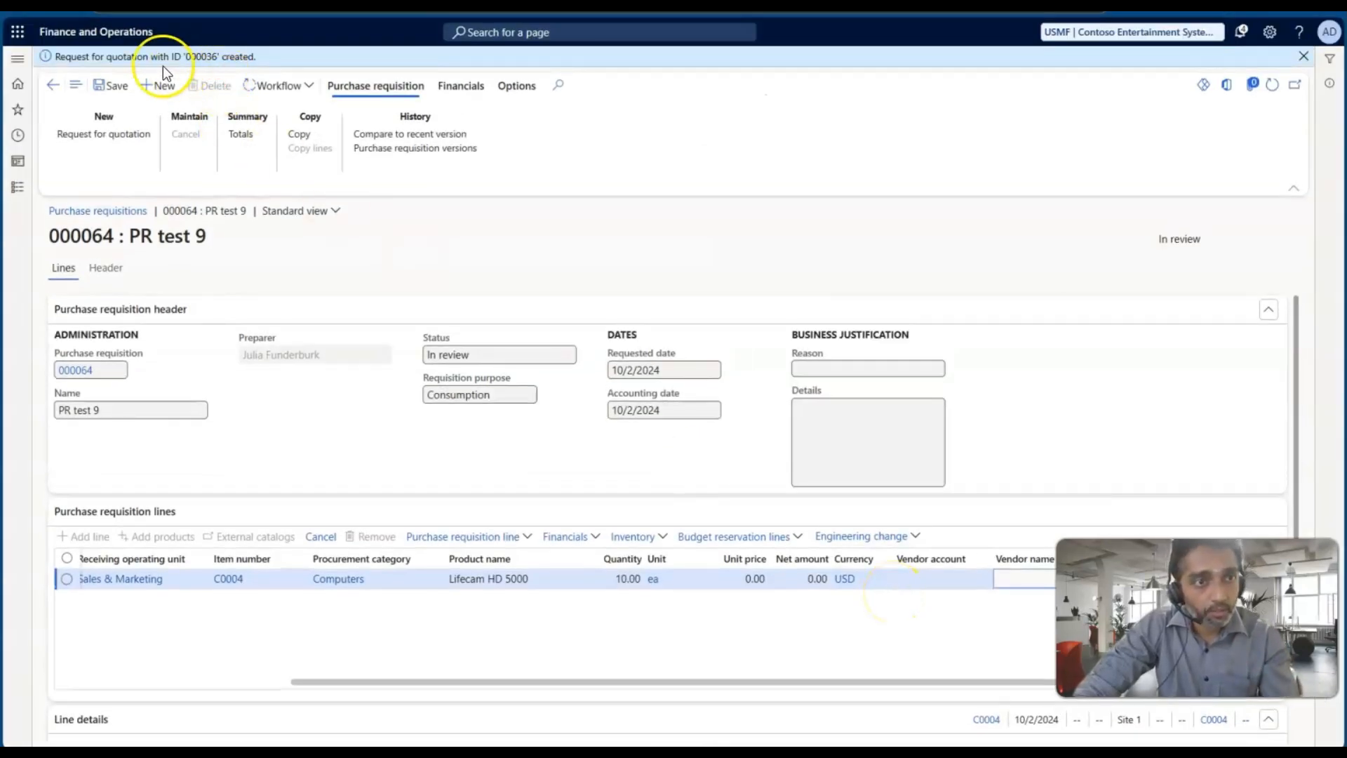
Open the PR test 9 request for quotation from the list of all requests for quotations.
click(216, 57)
drag(191, 62, 188, 61)
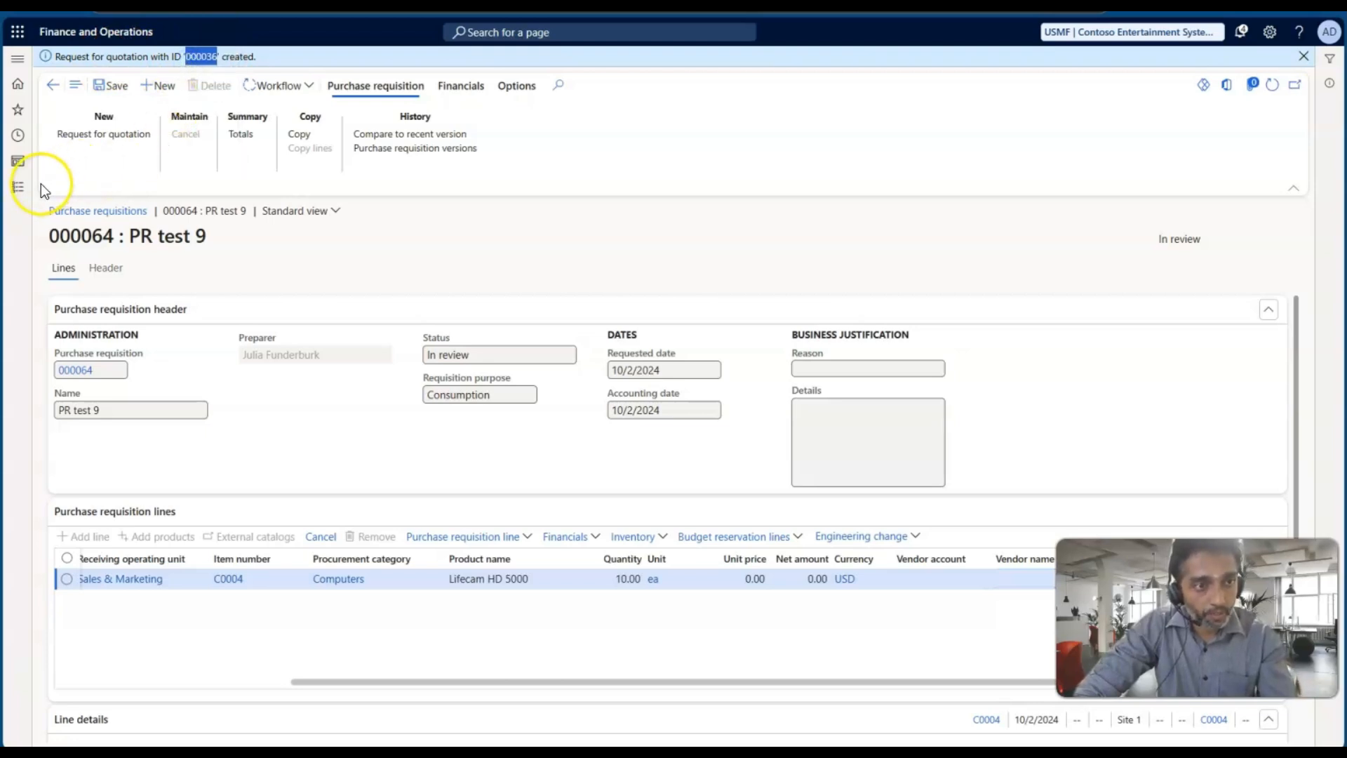
click(17, 191)
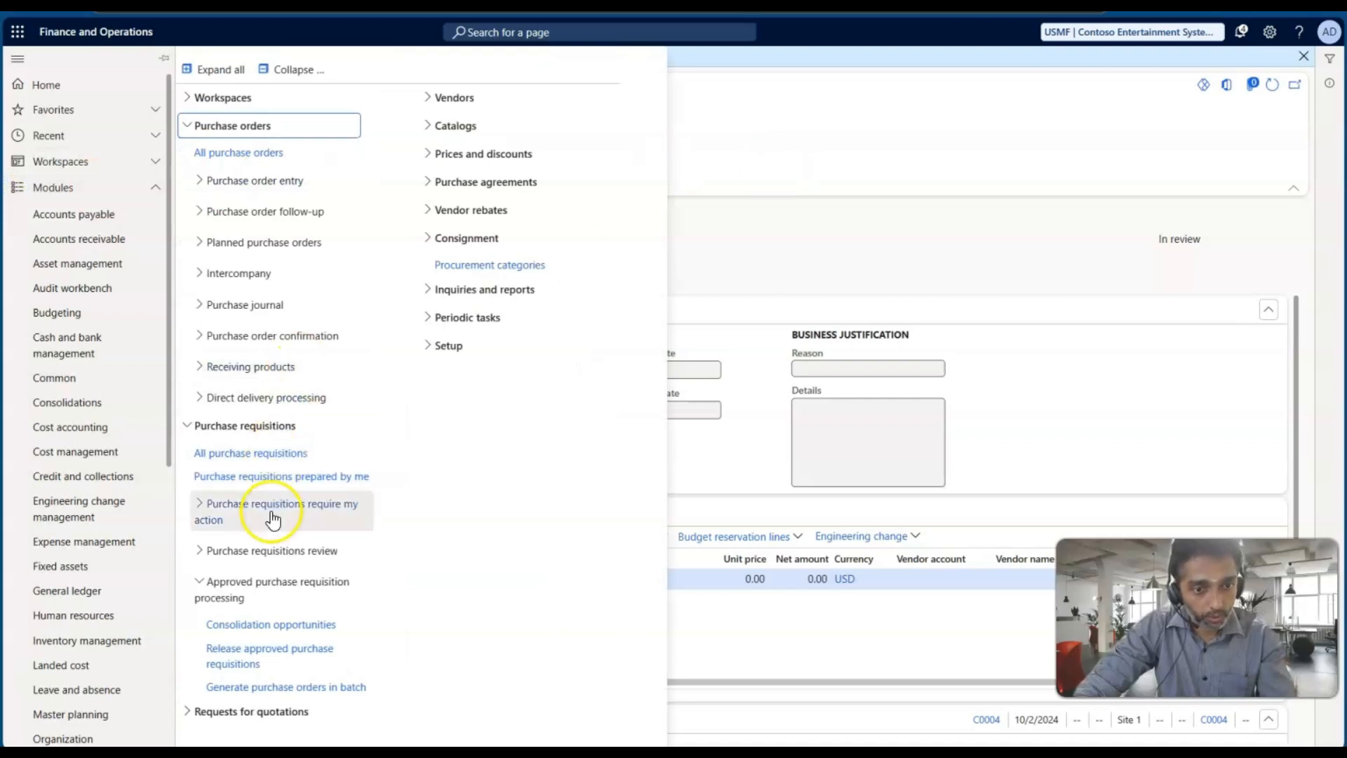
click(760, 255)
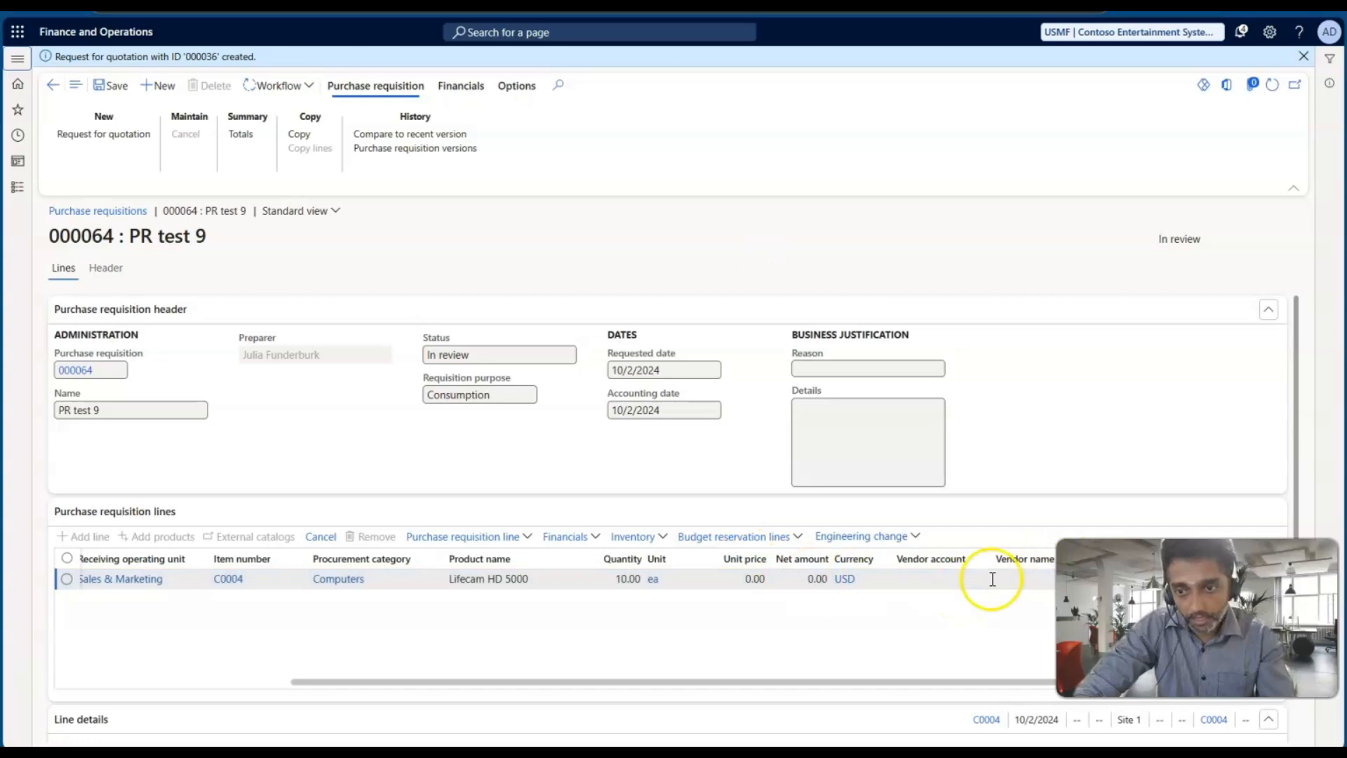
click(19, 190)
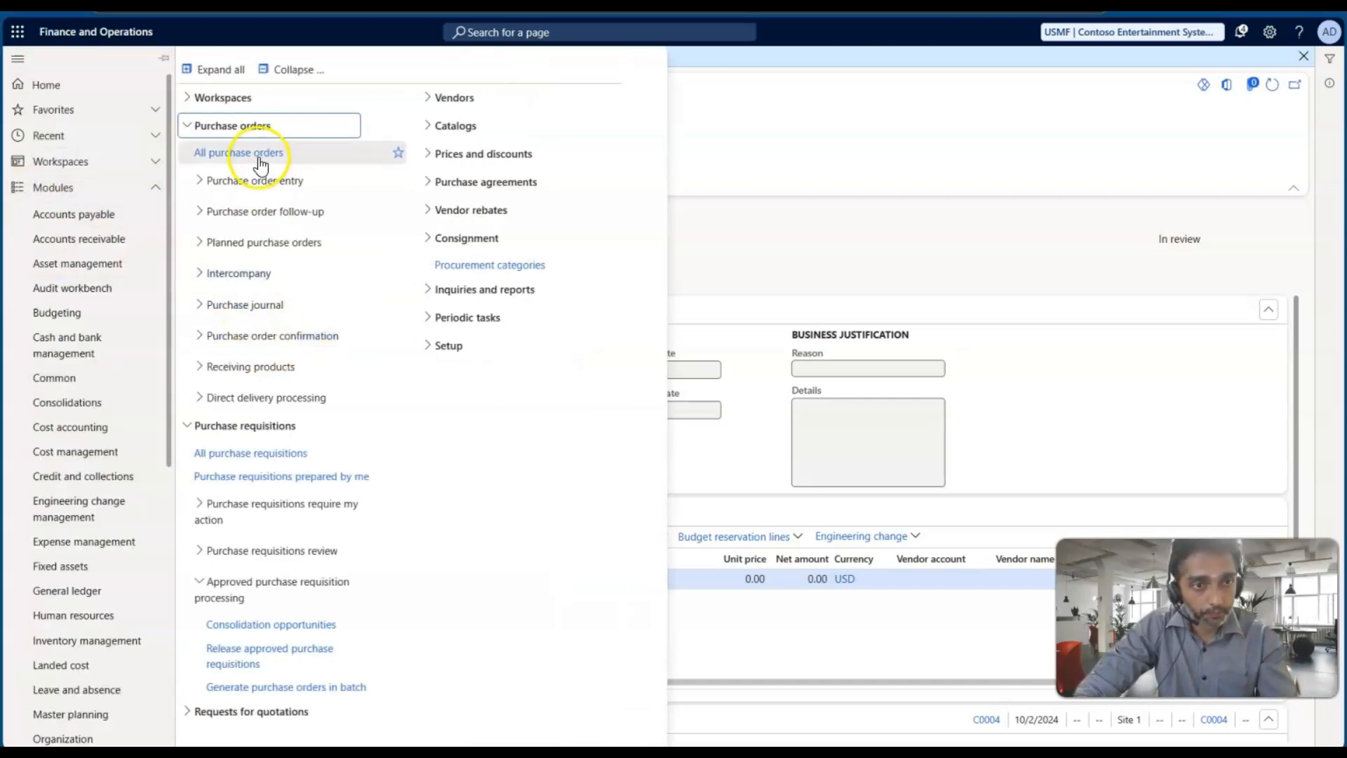
click(296, 70)
click(225, 182)
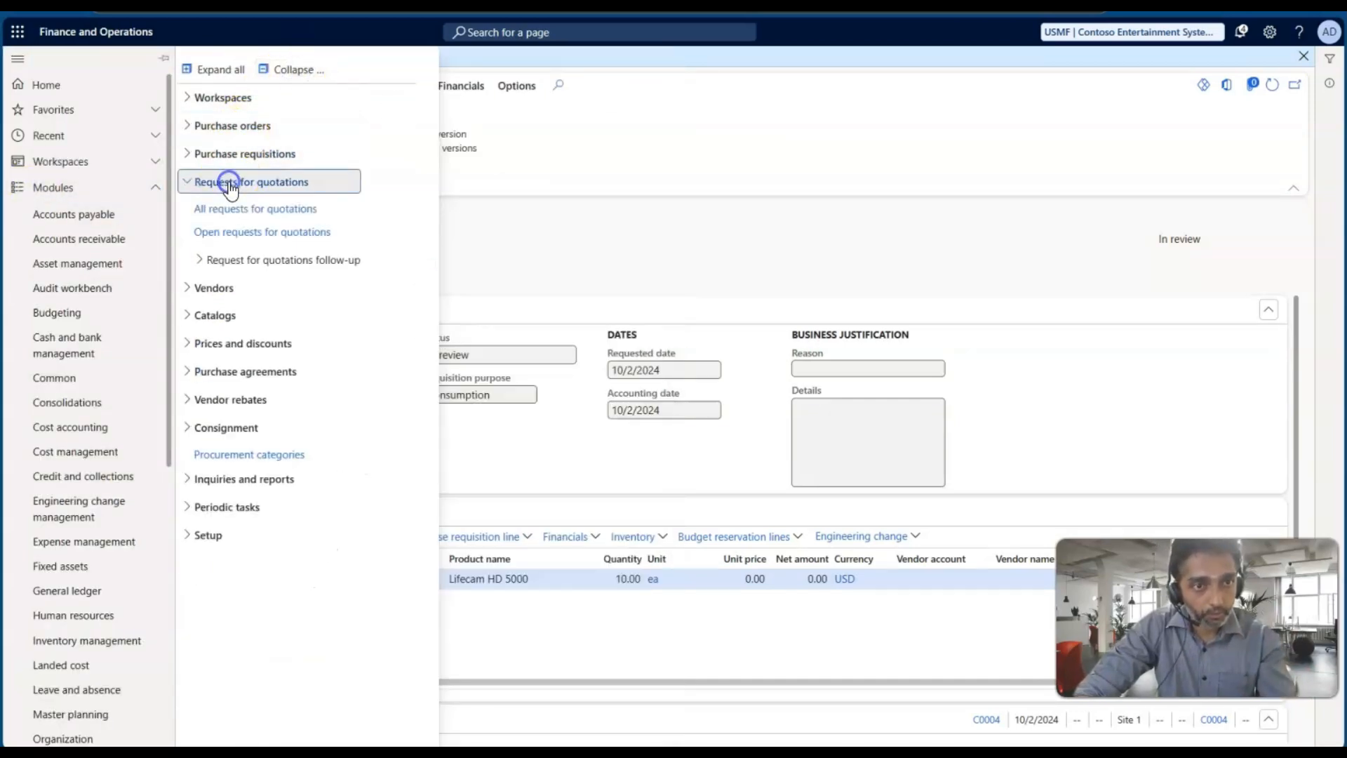
click(239, 210)
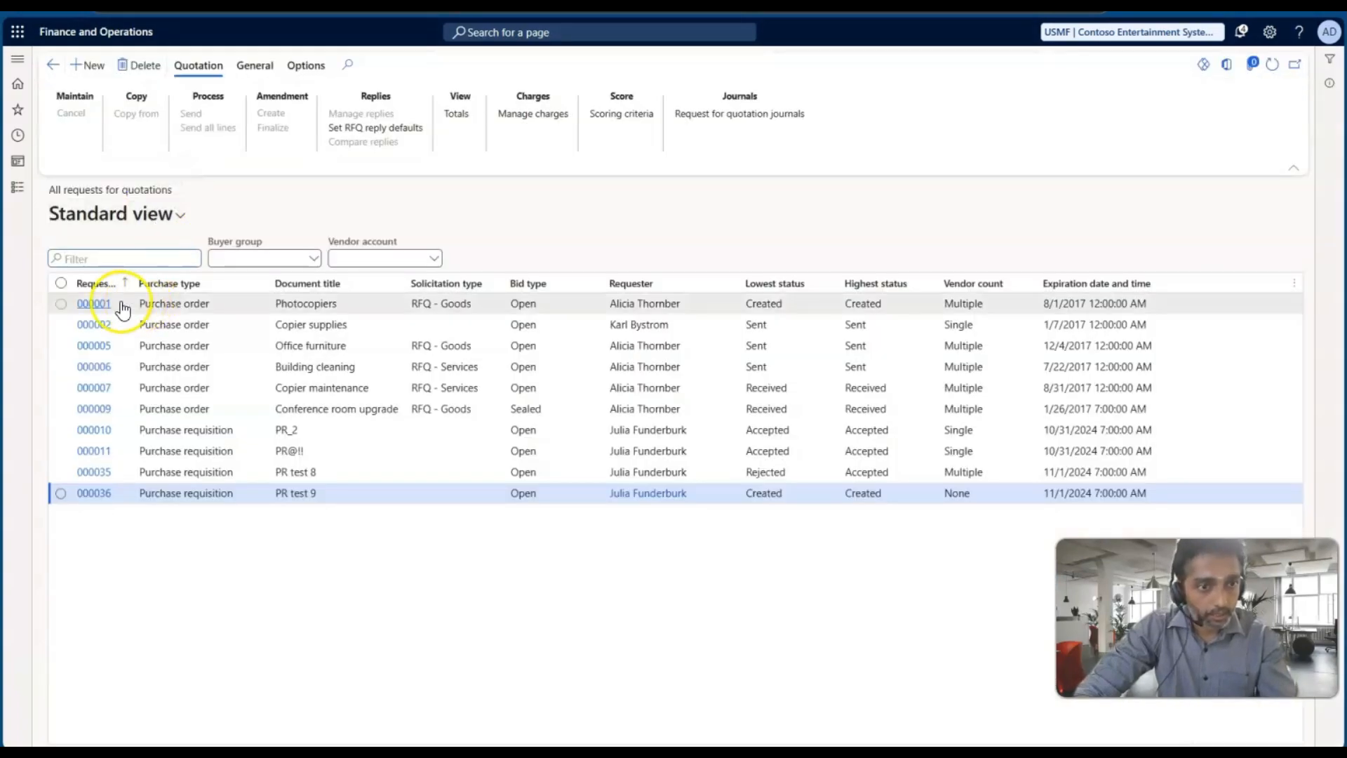
click(97, 497)
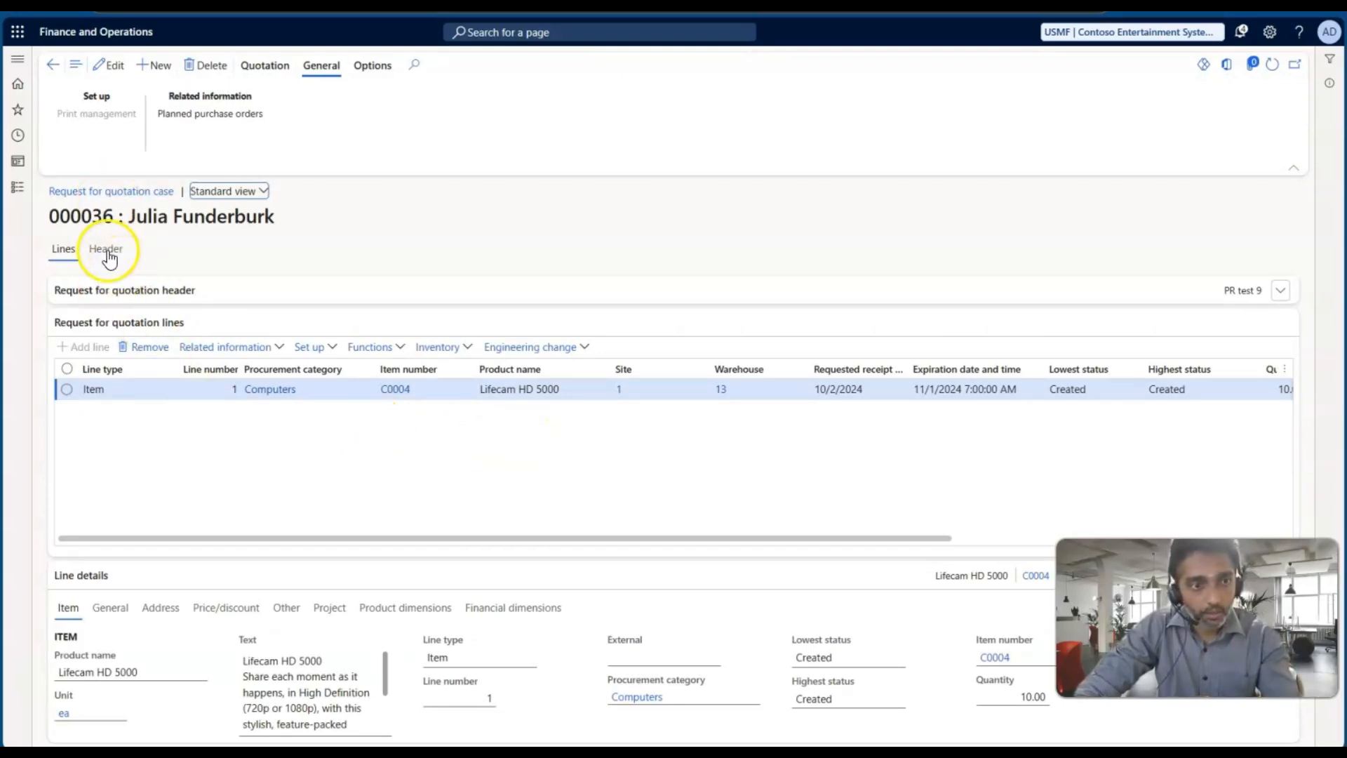
Review the request for quotation's header, including its document title, and its line details.
click(104, 250)
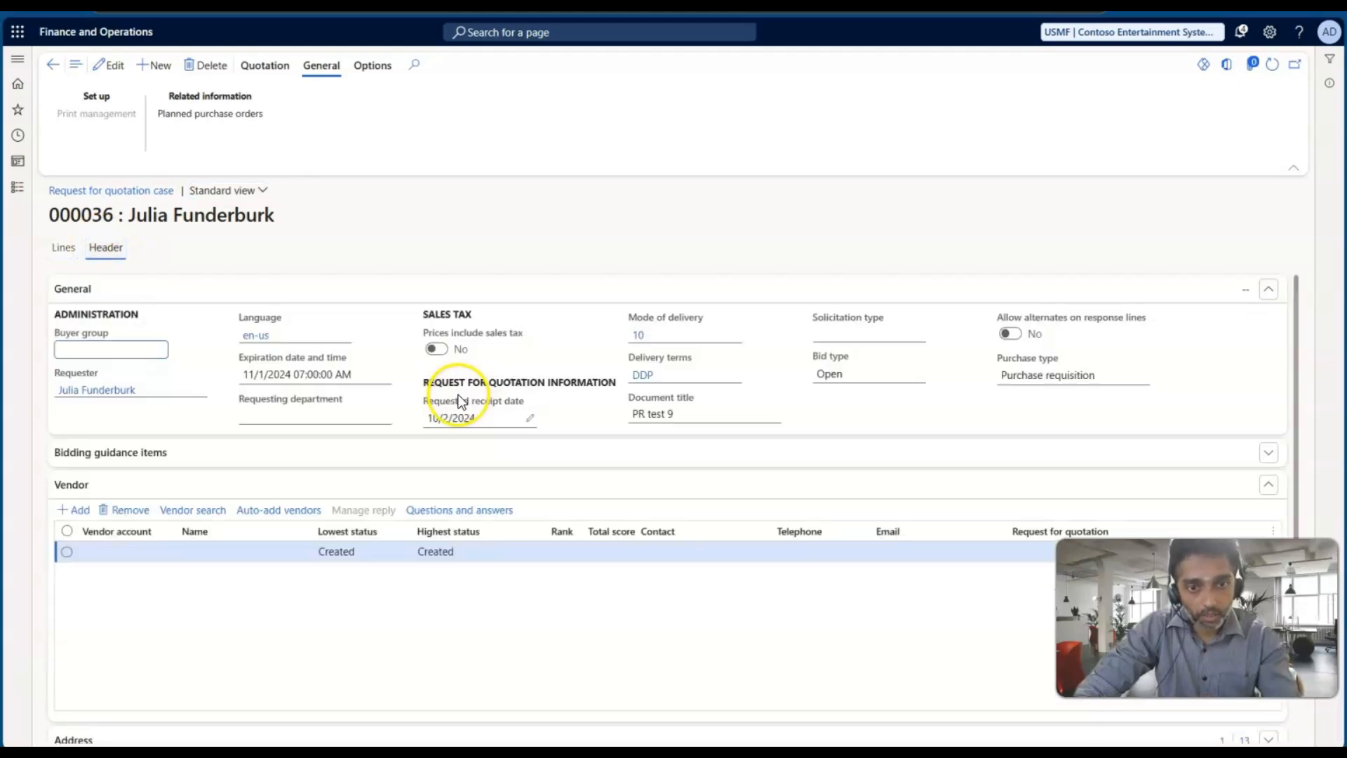
drag(688, 413, 621, 426)
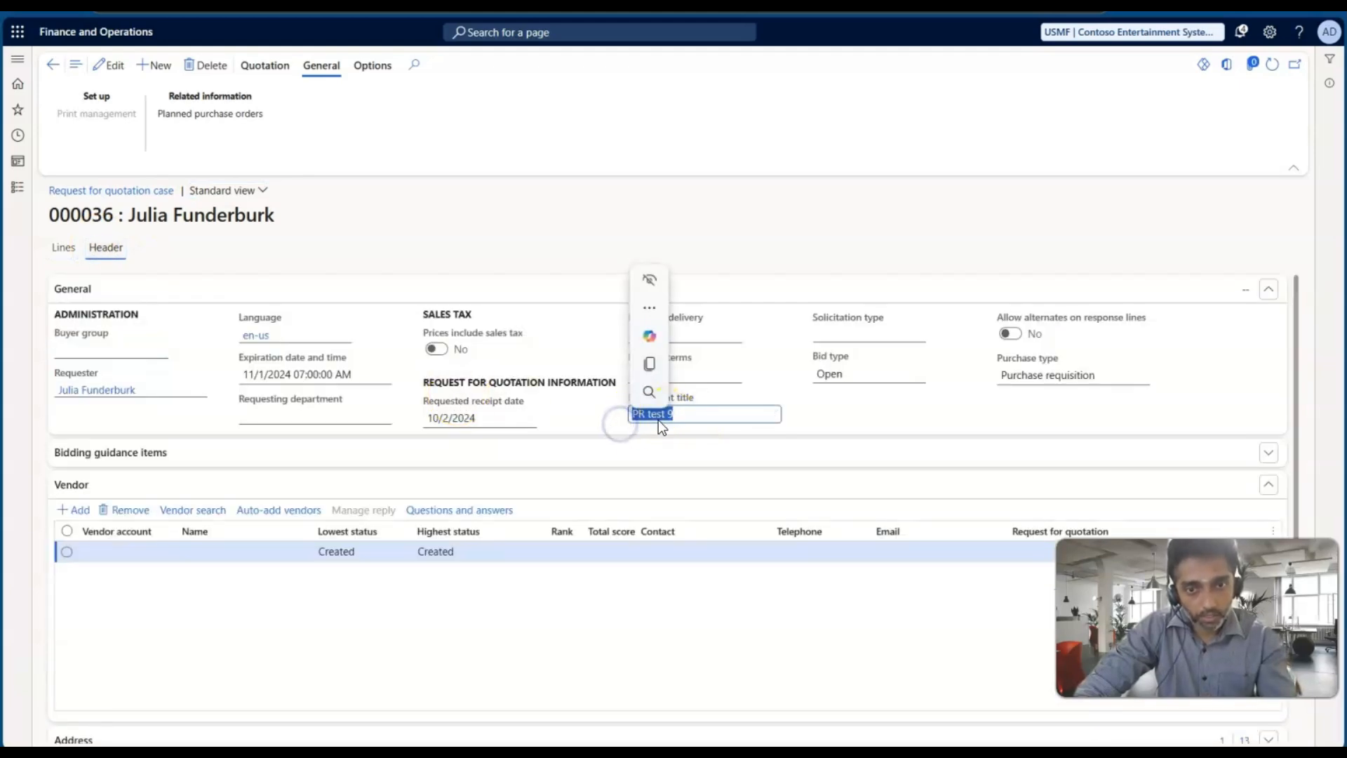
click(63, 250)
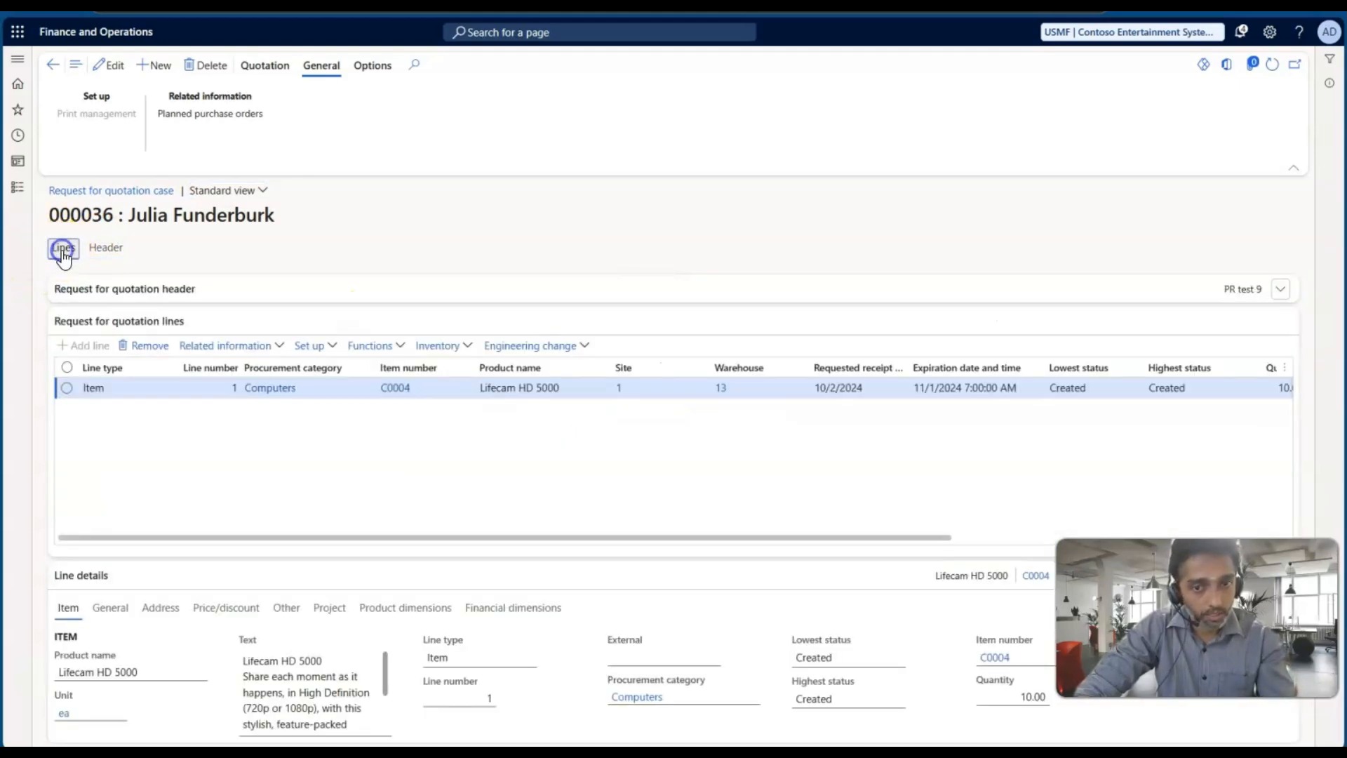
scroll(454, 516, right, 4)
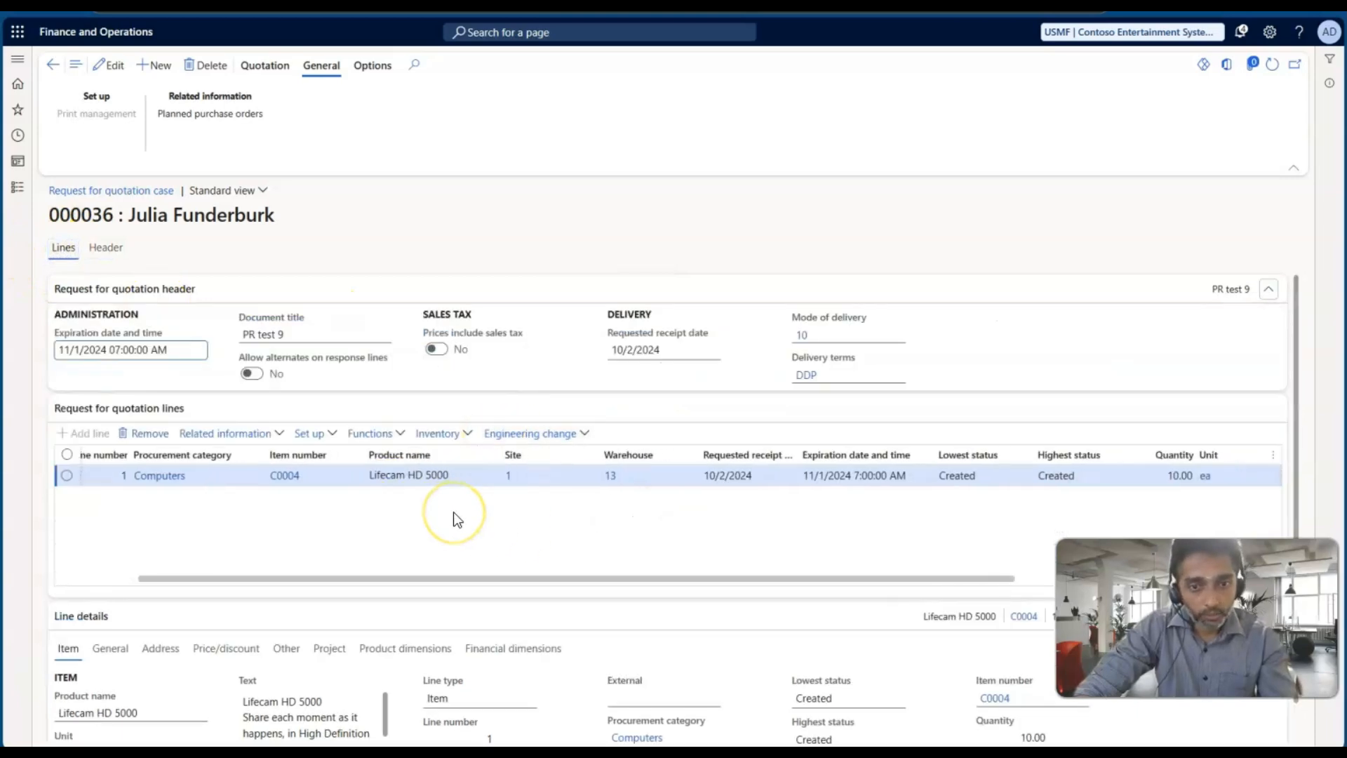
scroll(454, 518, left, 4)
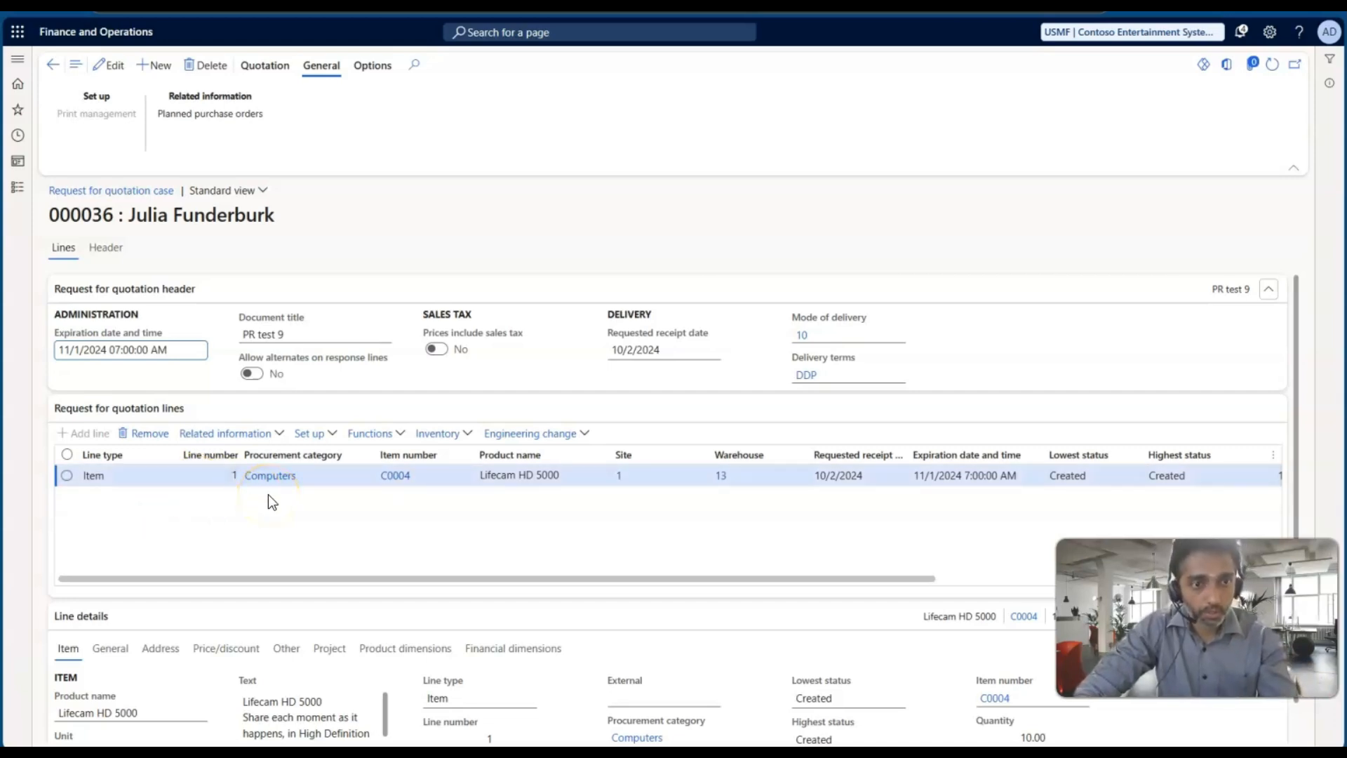
Add the vendors Acme Office Supplies and Best Supplier - Europe to the request for quotation's header.
click(103, 247)
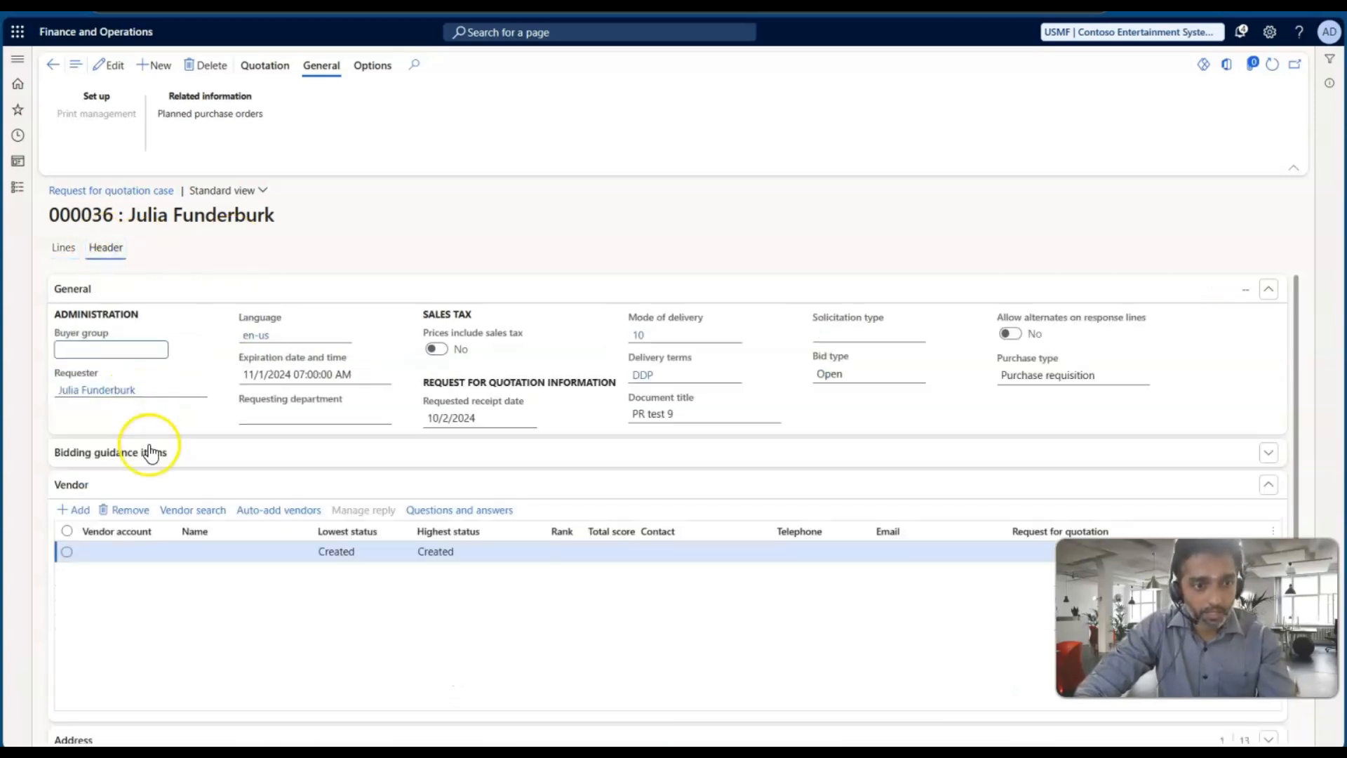
click(78, 513)
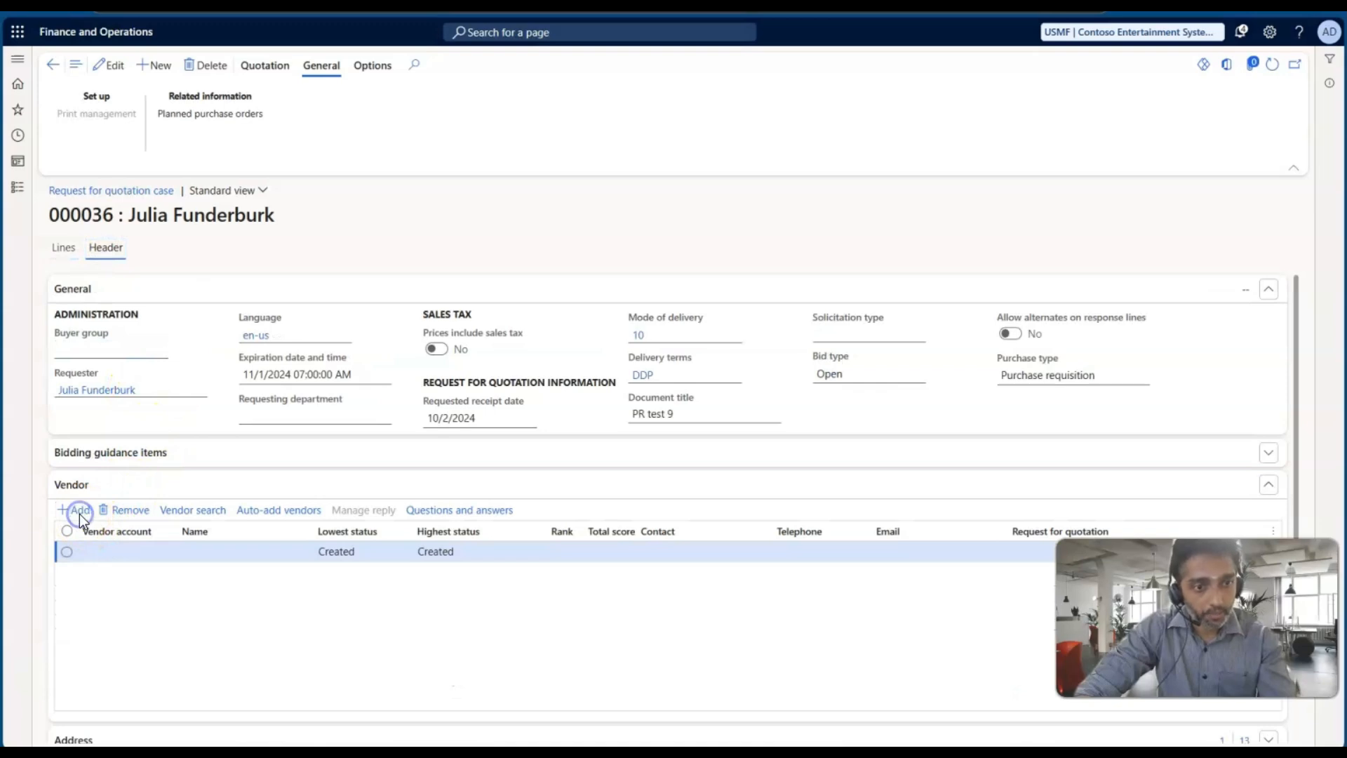
click(191, 555)
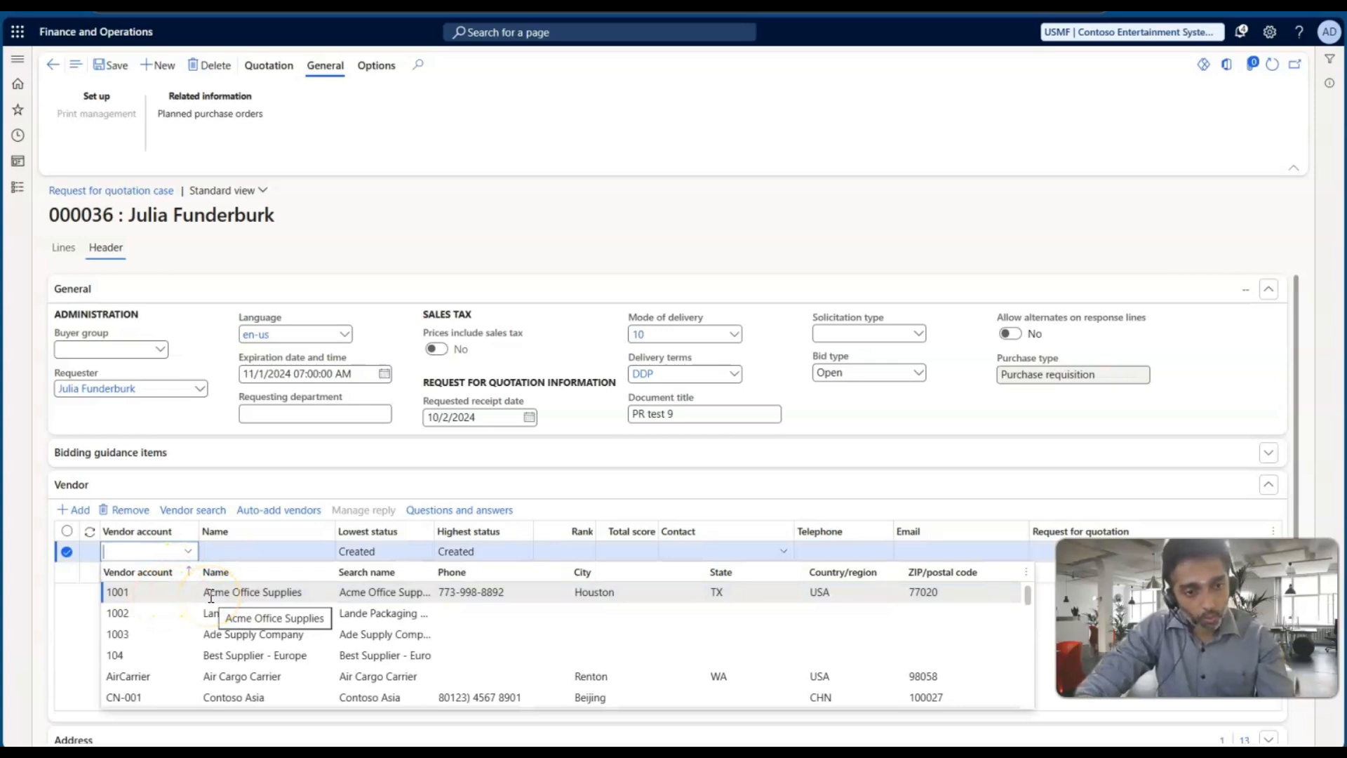
click(210, 593)
click(74, 511)
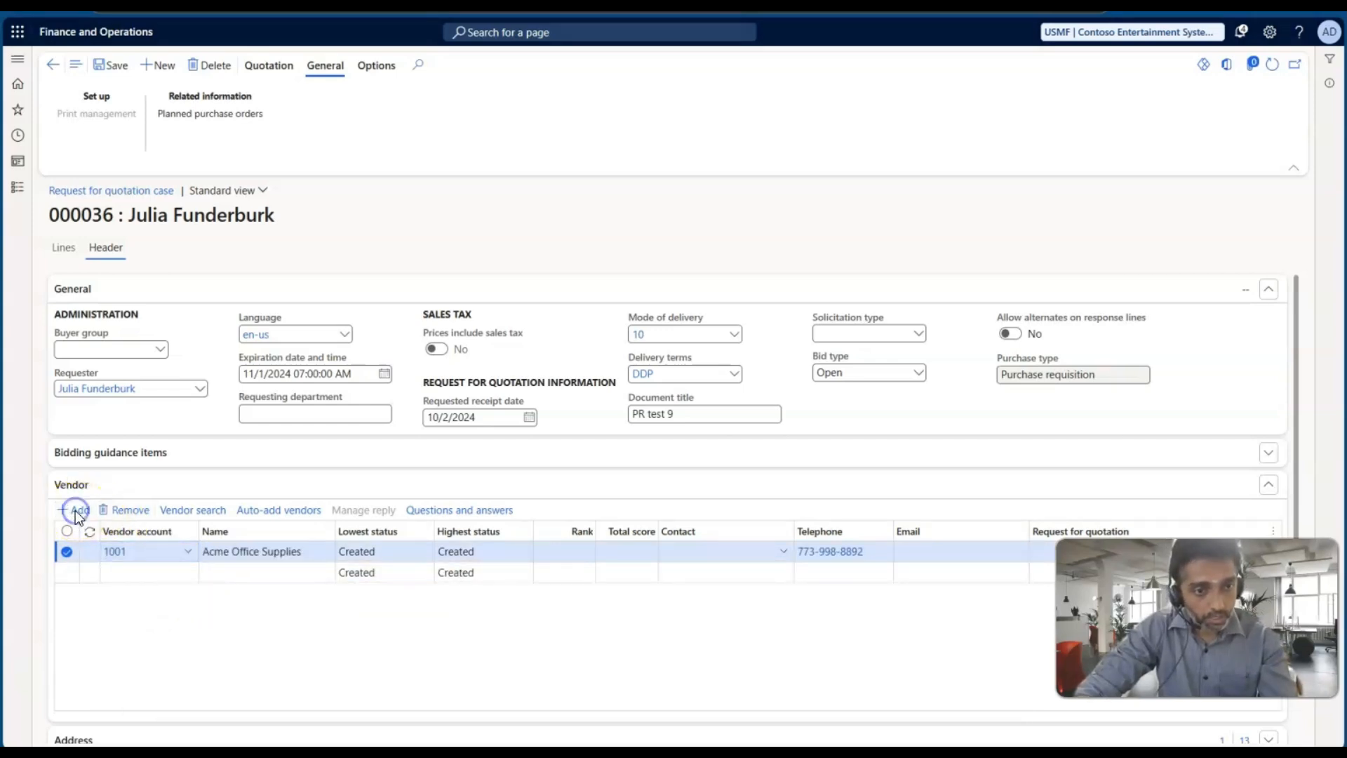
click(188, 551)
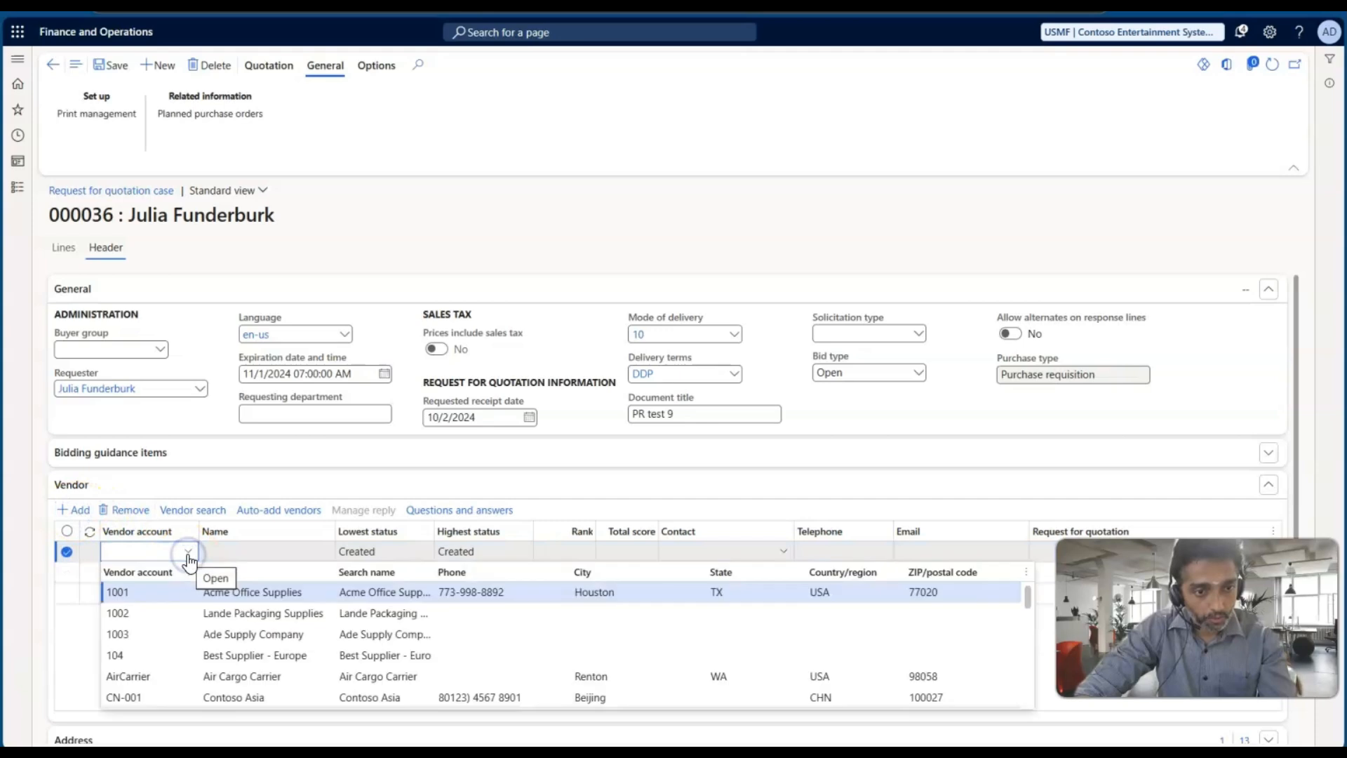
click(158, 657)
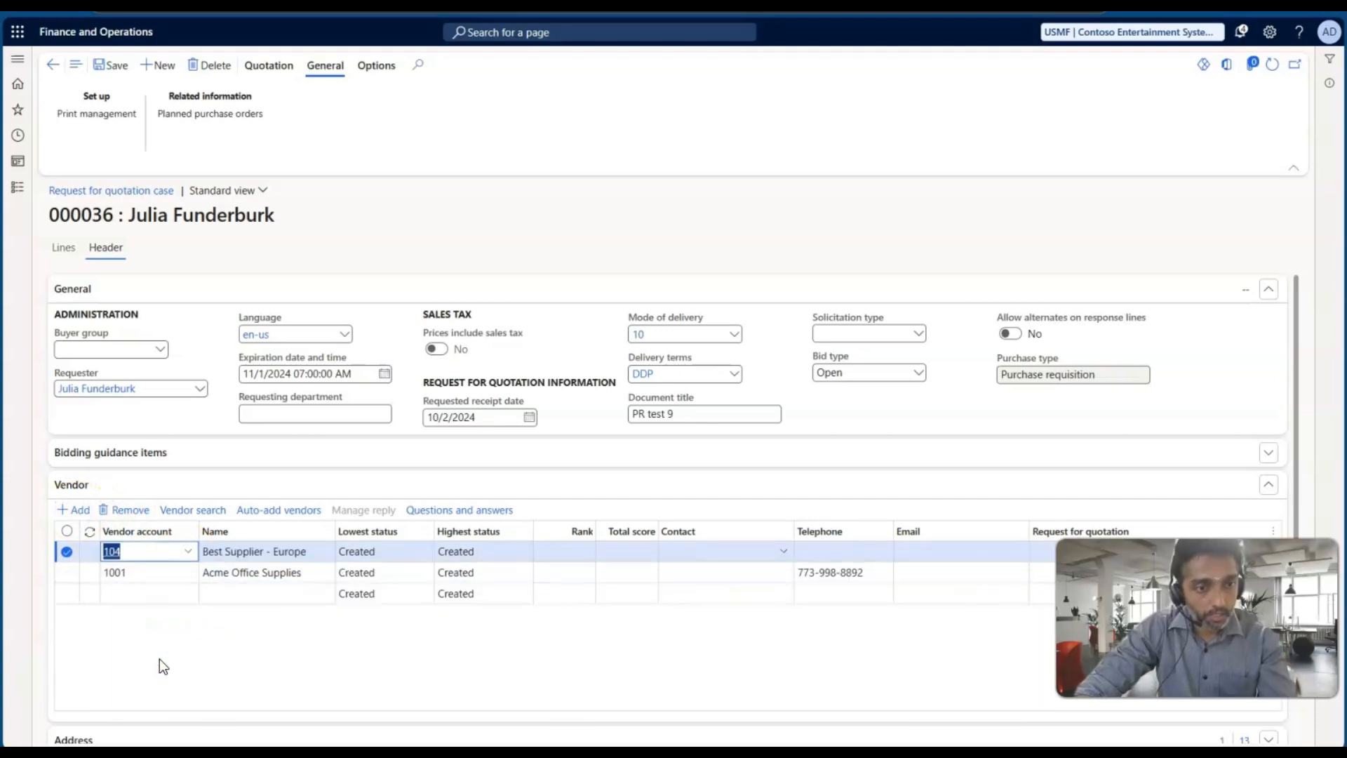
click(75, 511)
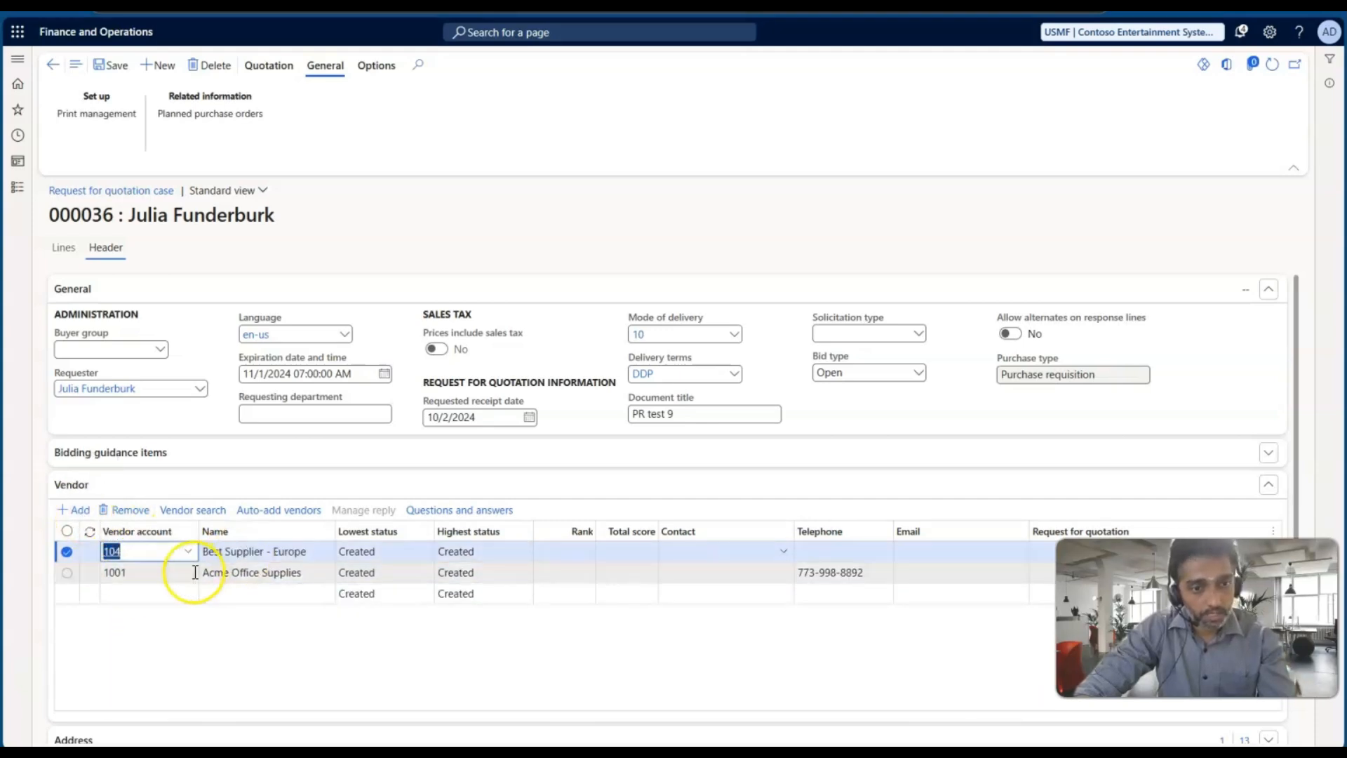
mouse_move(160, 579)
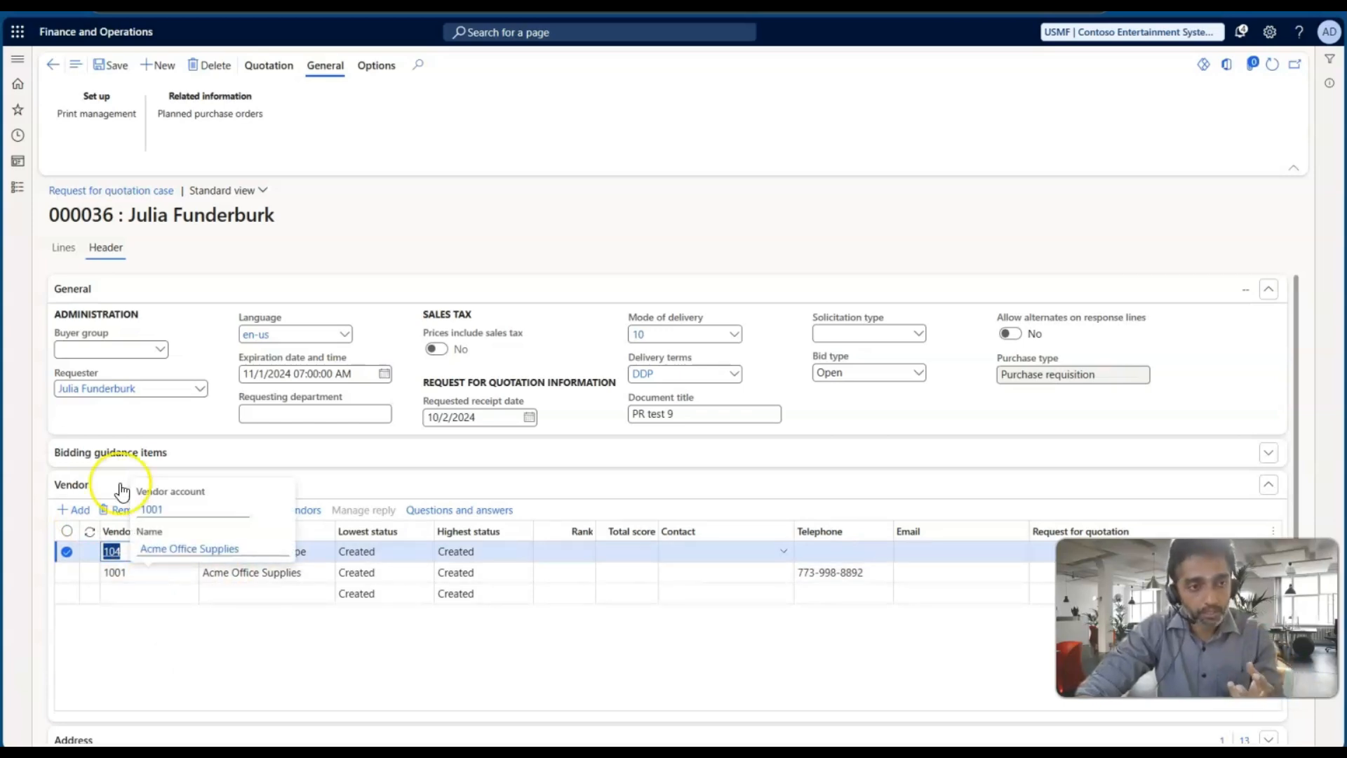
Send the PR test 9 request for quotation to its vendors.
click(62, 248)
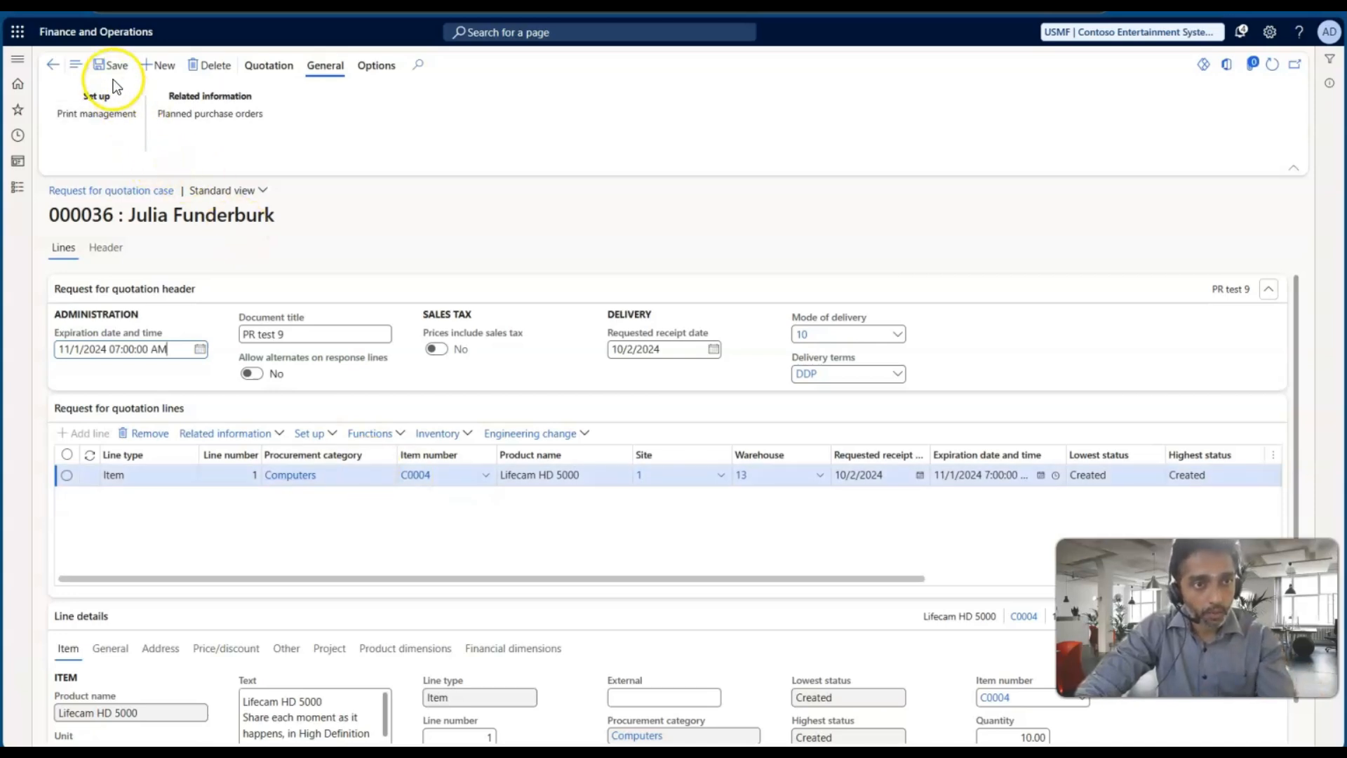
click(258, 65)
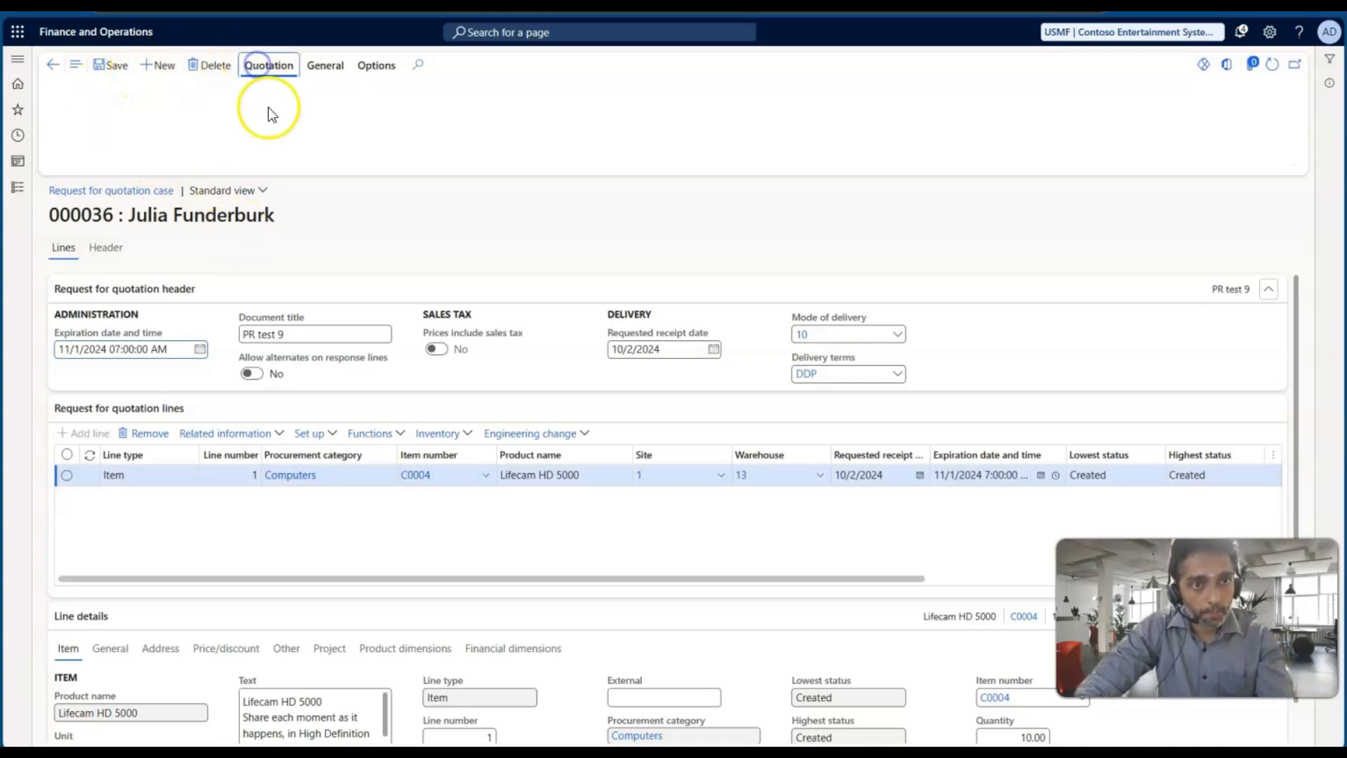
click(202, 115)
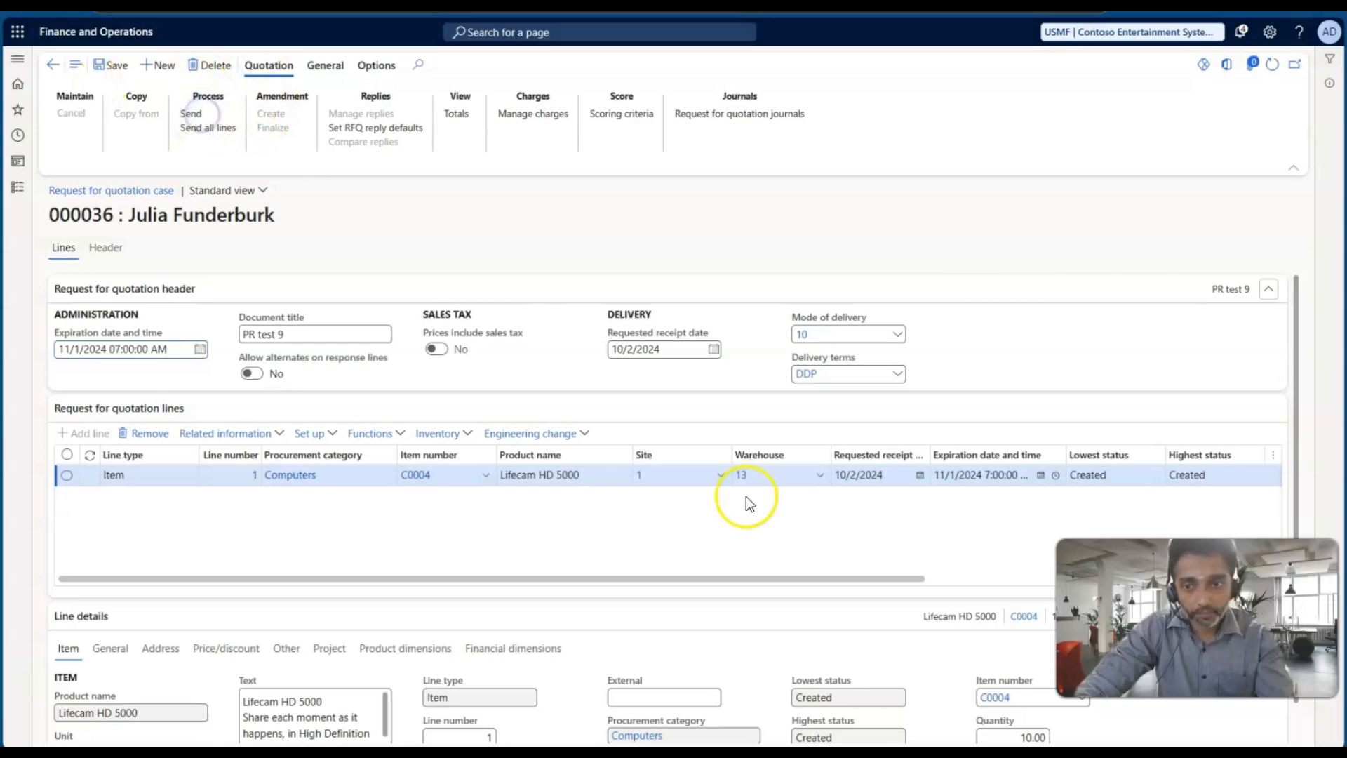
click(1213, 724)
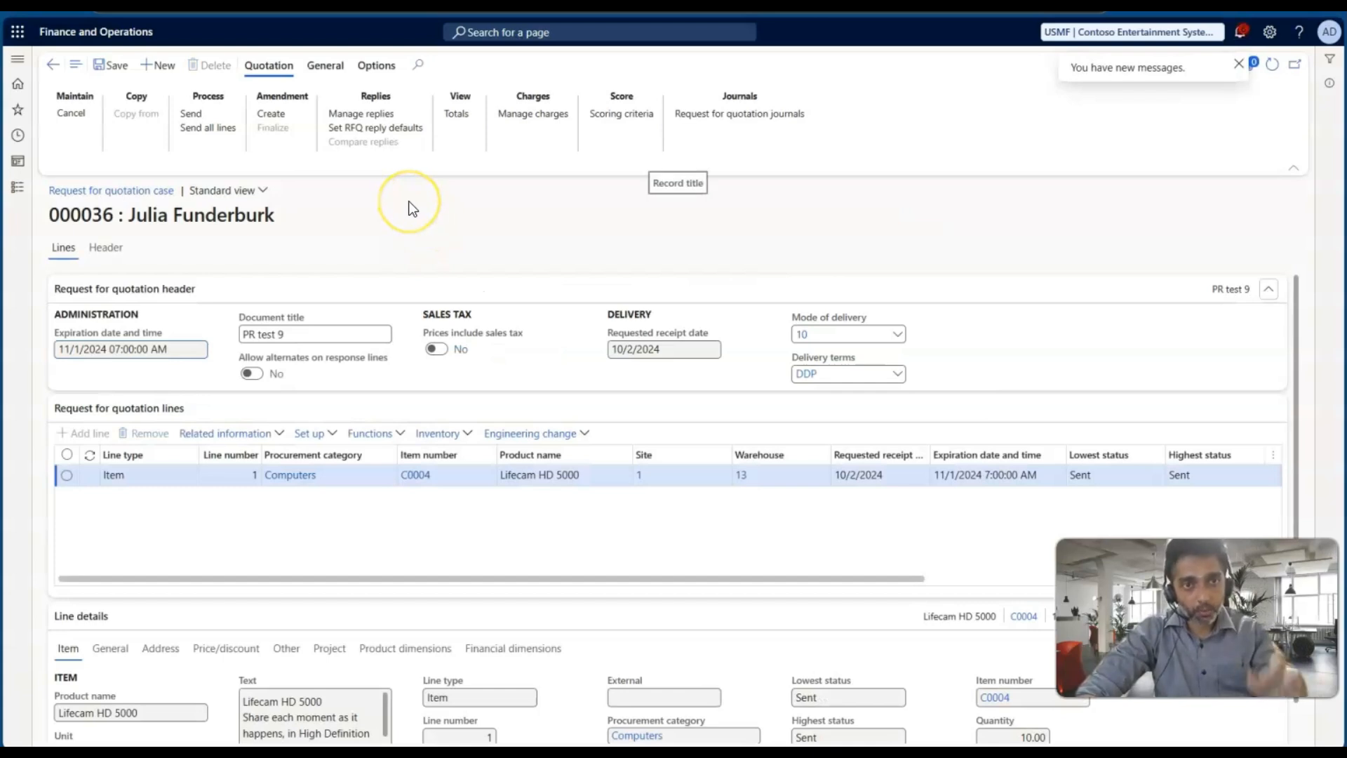
Open the Acme Office Supplies reply for editing and enter a unit price of 150 on the Lifecam HD 5000 line.
click(372, 115)
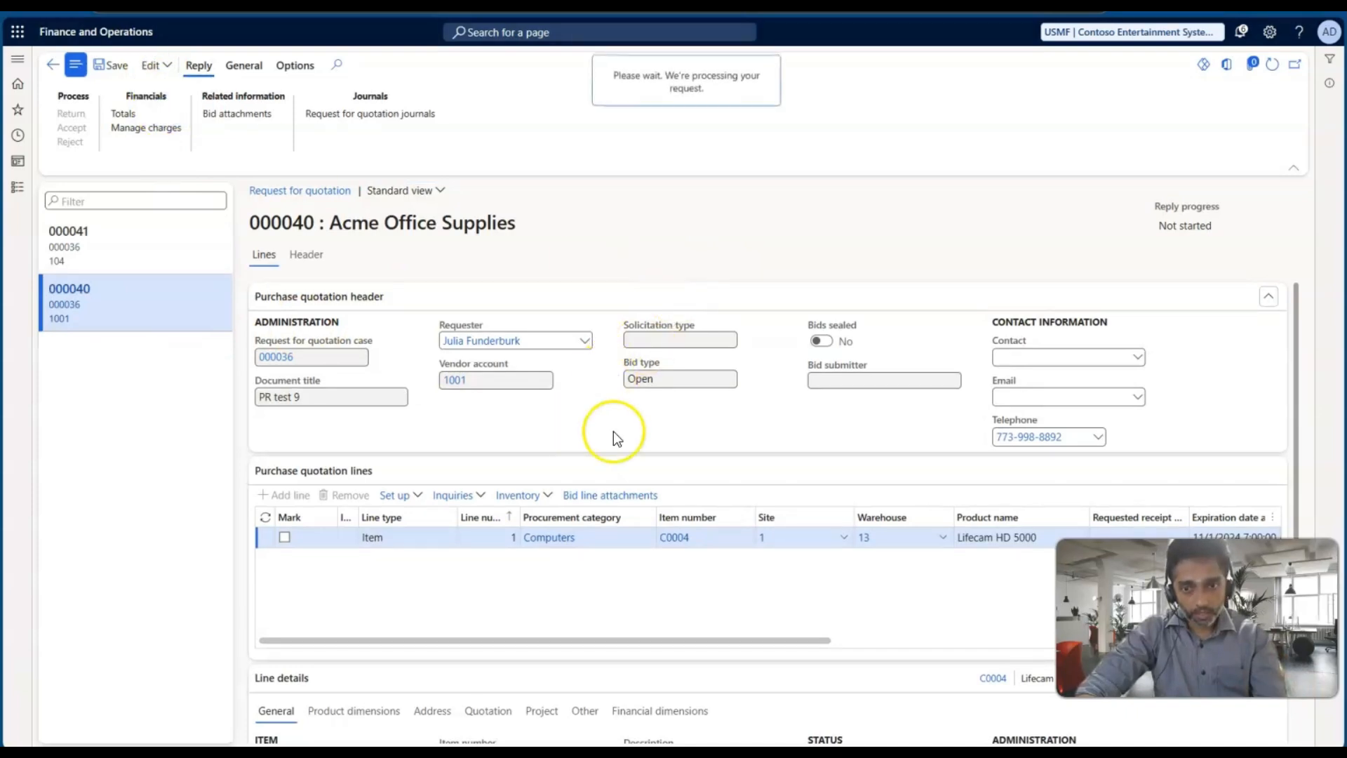
scroll(665, 498, down, 3)
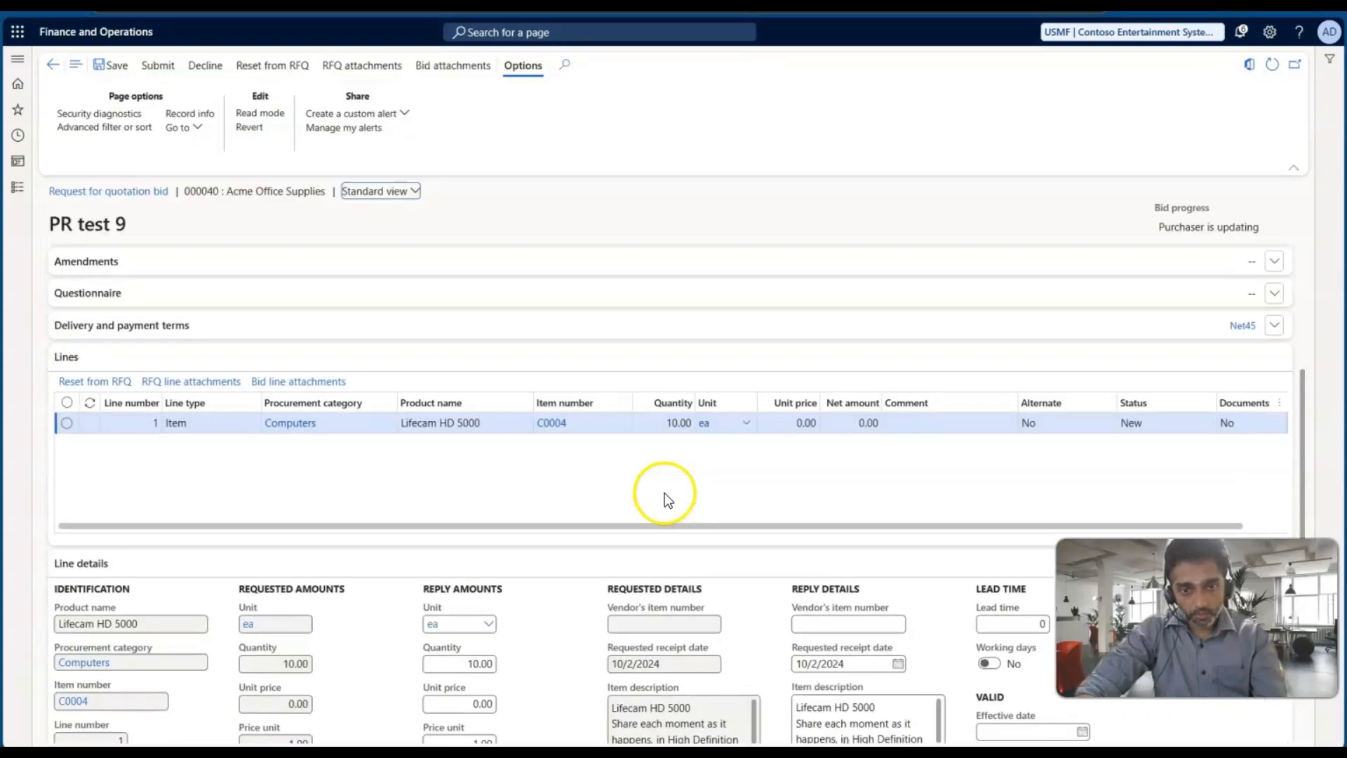
click(797, 422)
text(150)
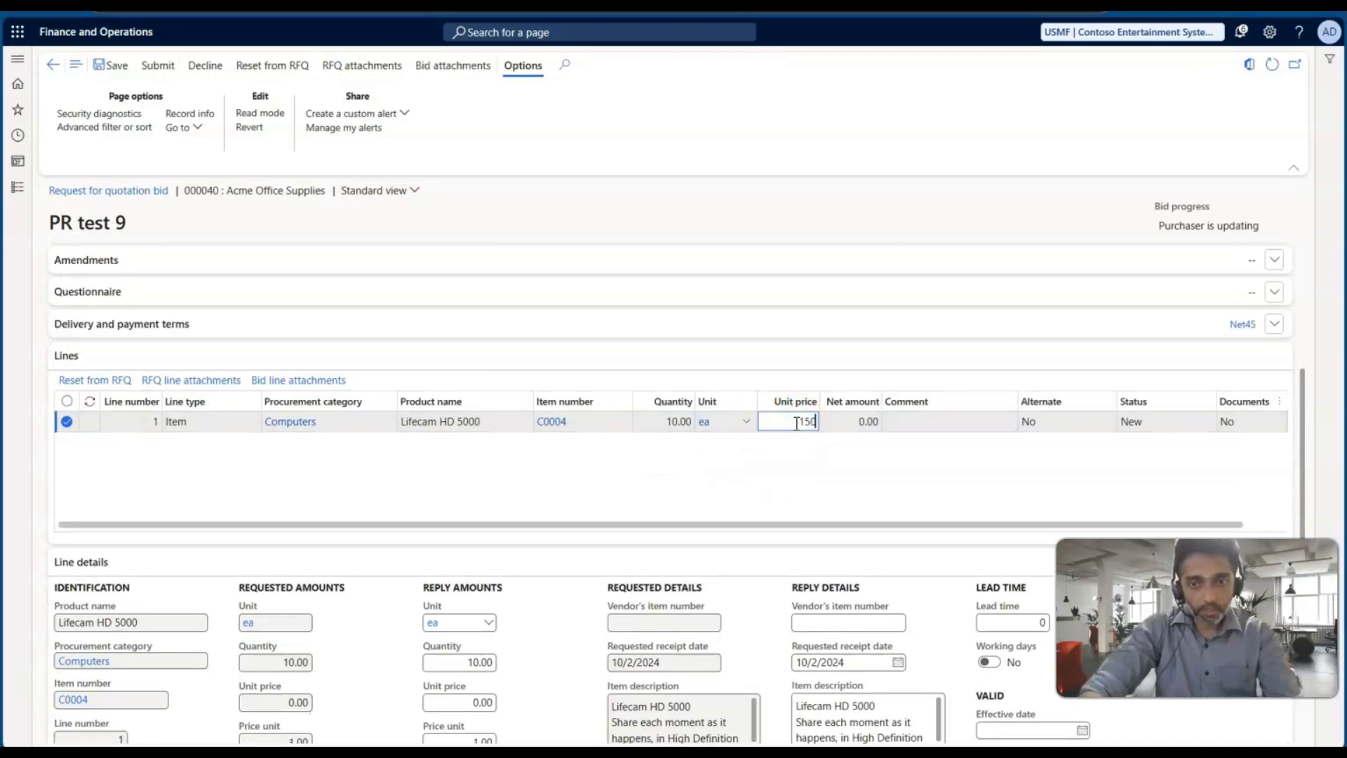
Confirm the entered unit price and submit the Acme Office Supplies bid for PR test 9.
key(Tab)
click(671, 475)
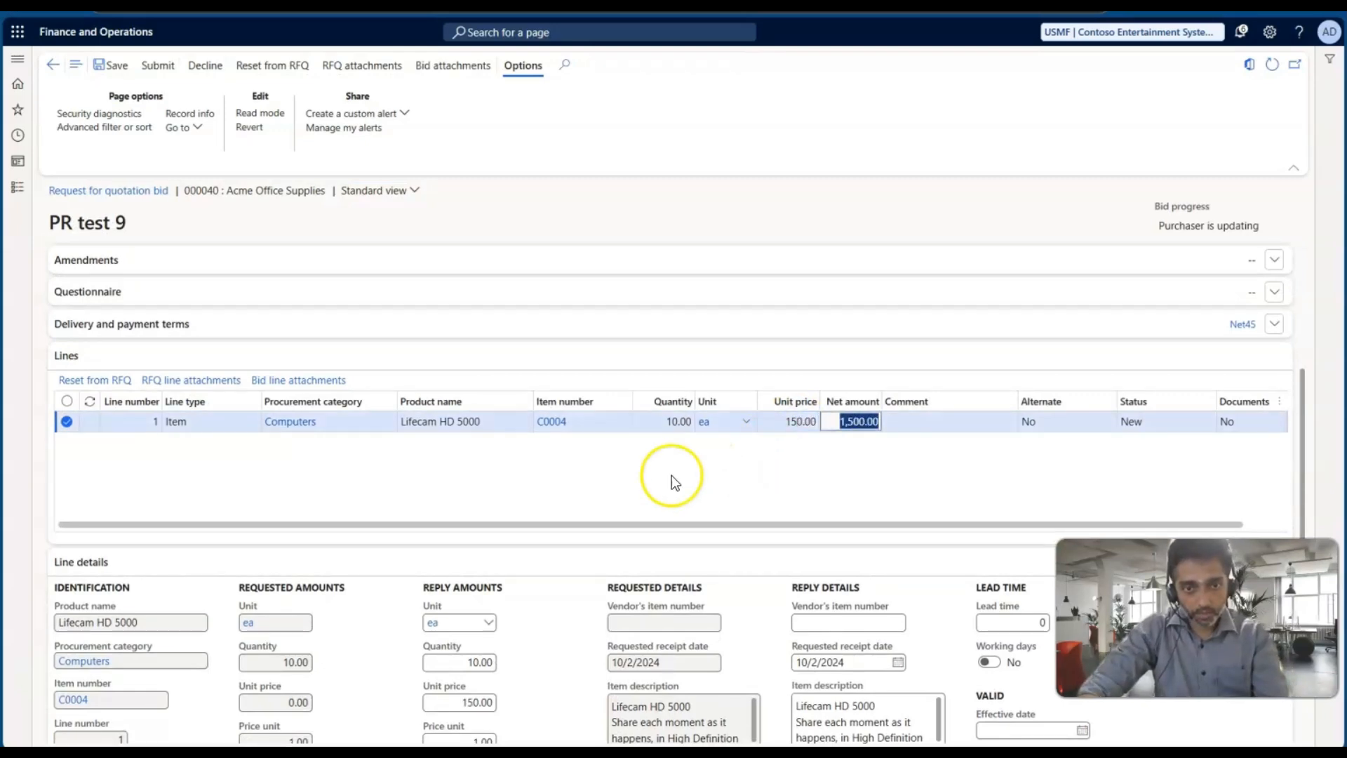
click(154, 66)
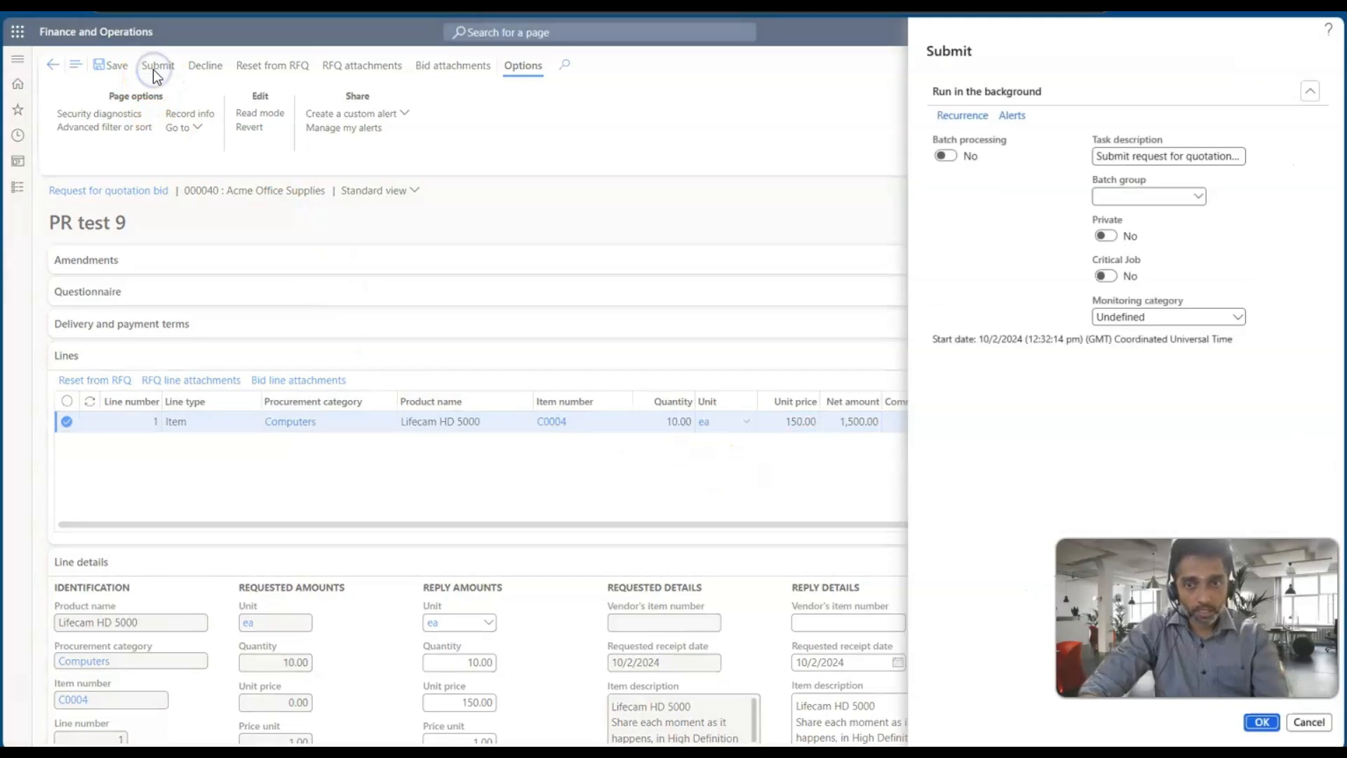
click(1259, 723)
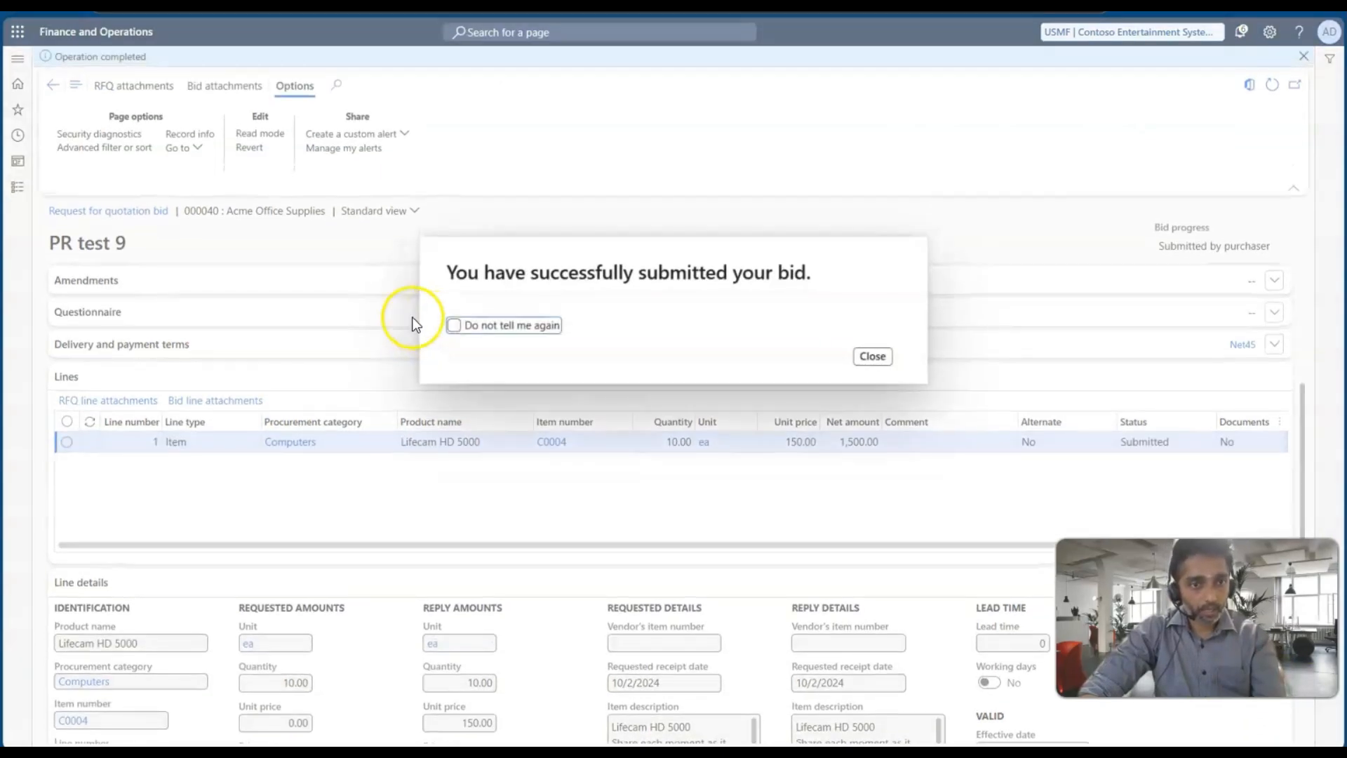
click(871, 355)
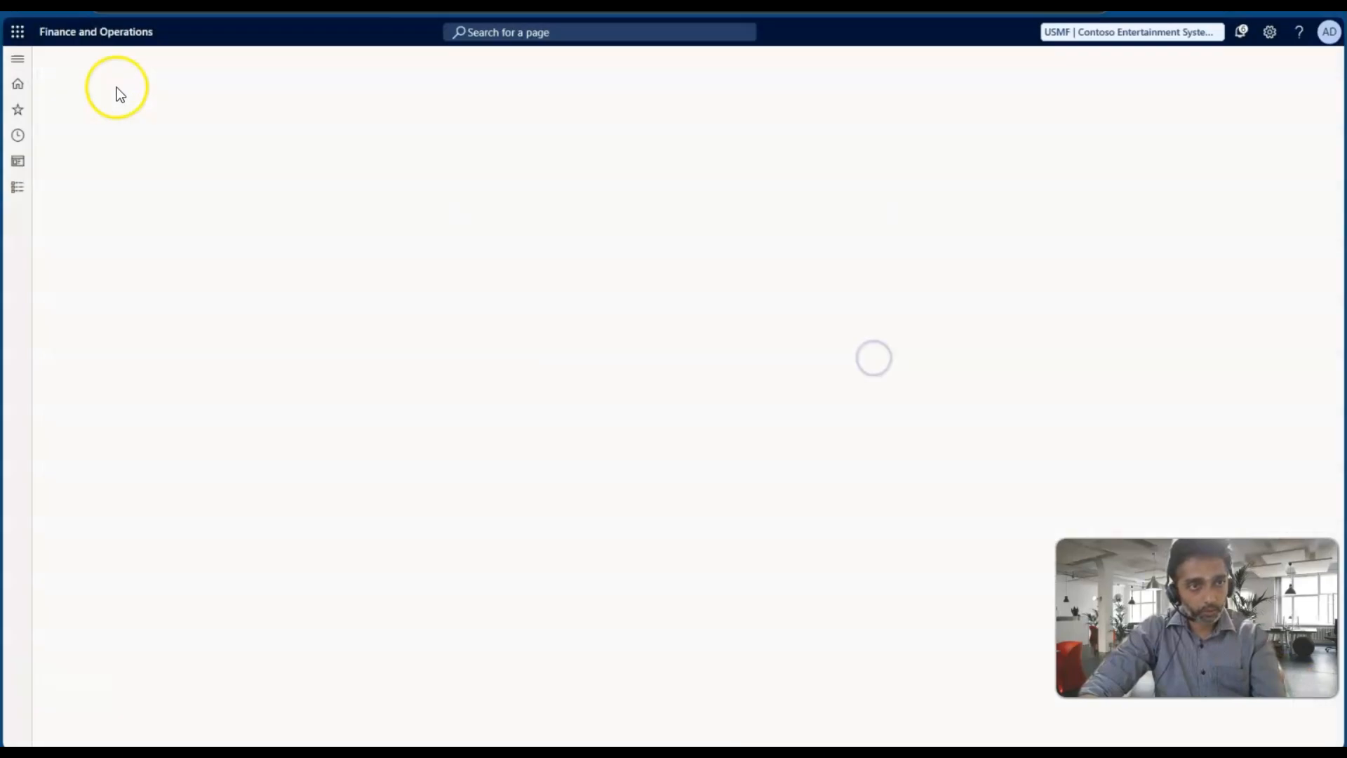
Open the Best Supplier - Europe reply for editing and enter a unit price of 158 on the Lifecam HD 5000 line.
click(111, 241)
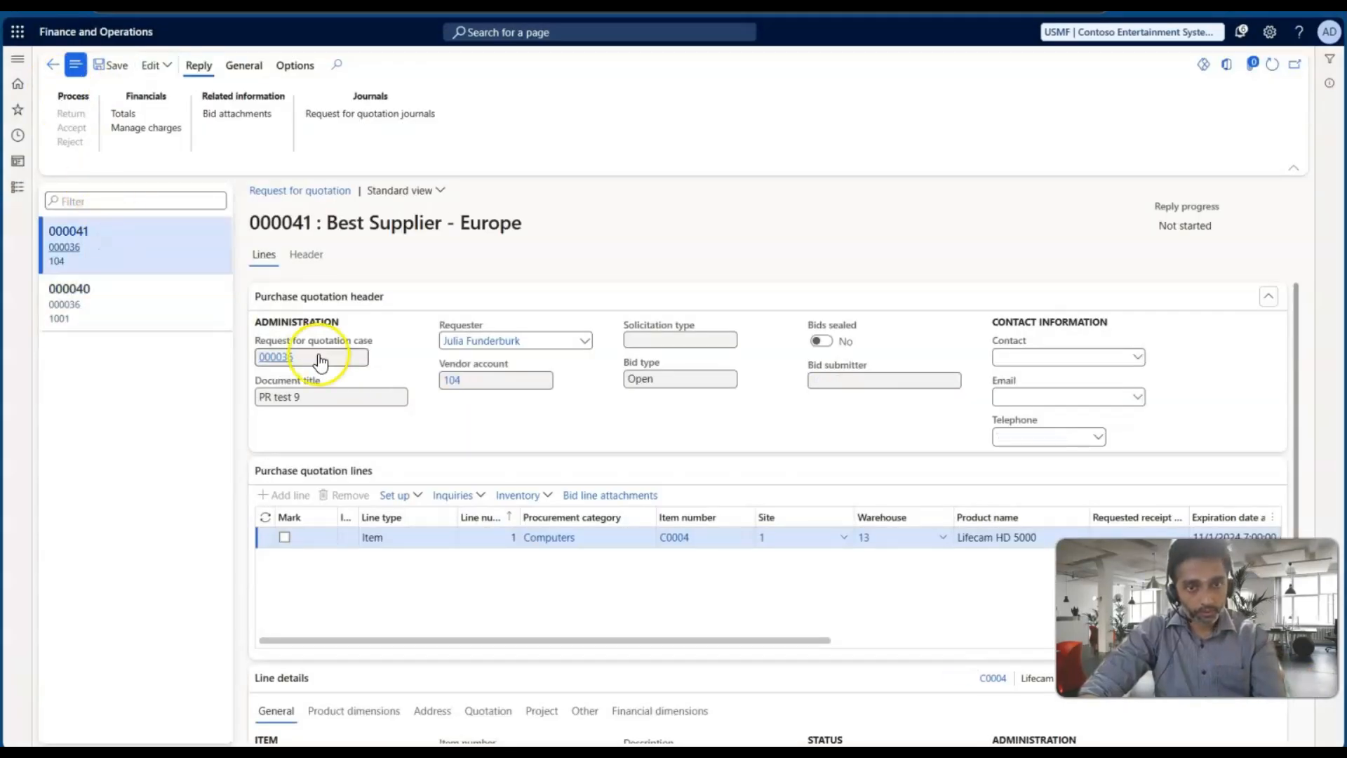
click(157, 65)
click(167, 110)
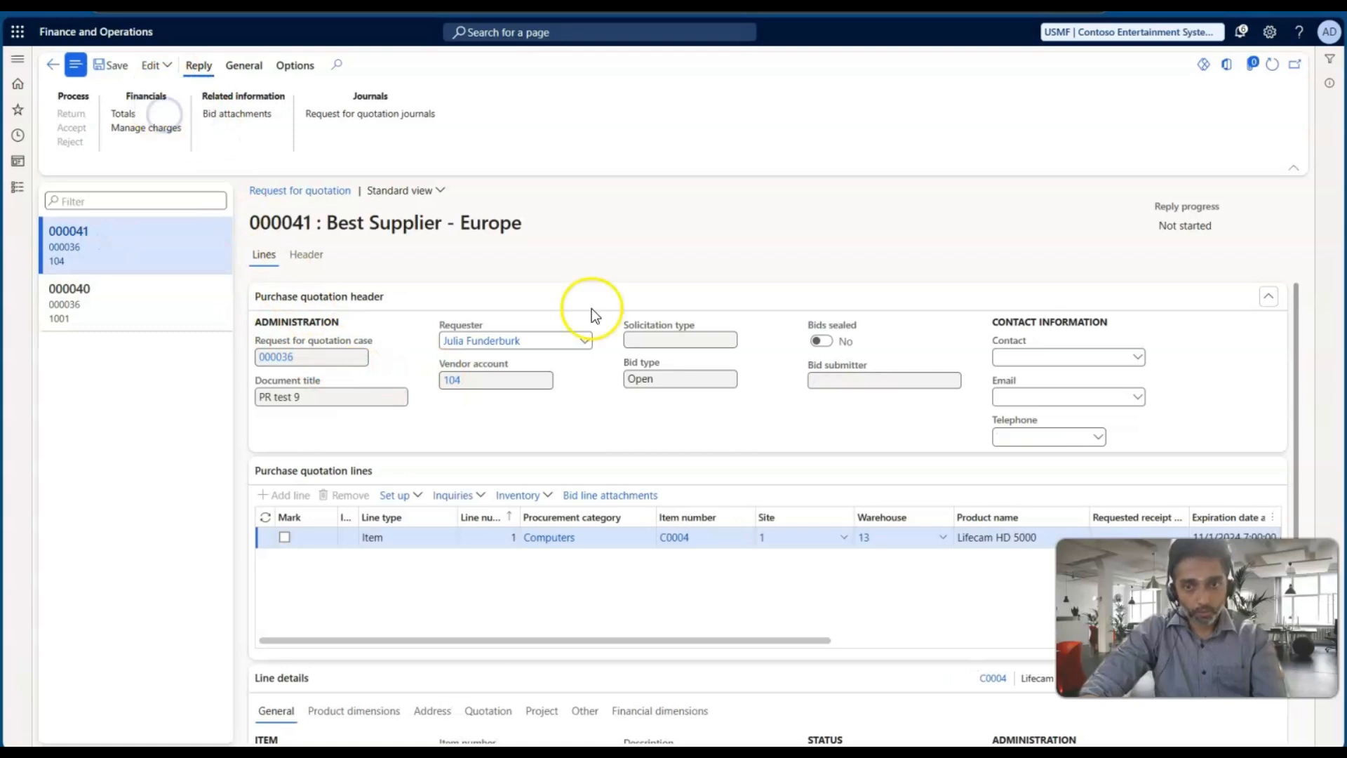
scroll(686, 523, down, 1)
click(794, 488)
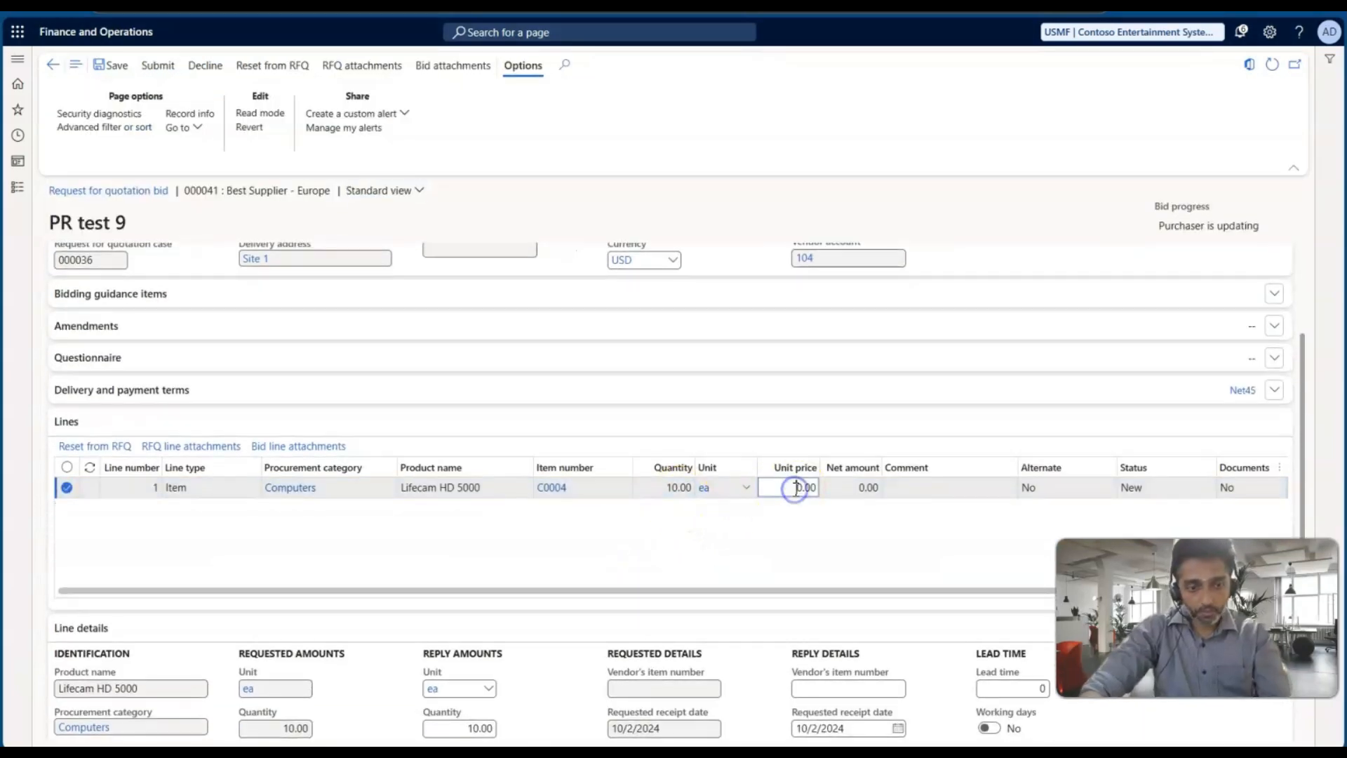
key(Delete)
text(15)
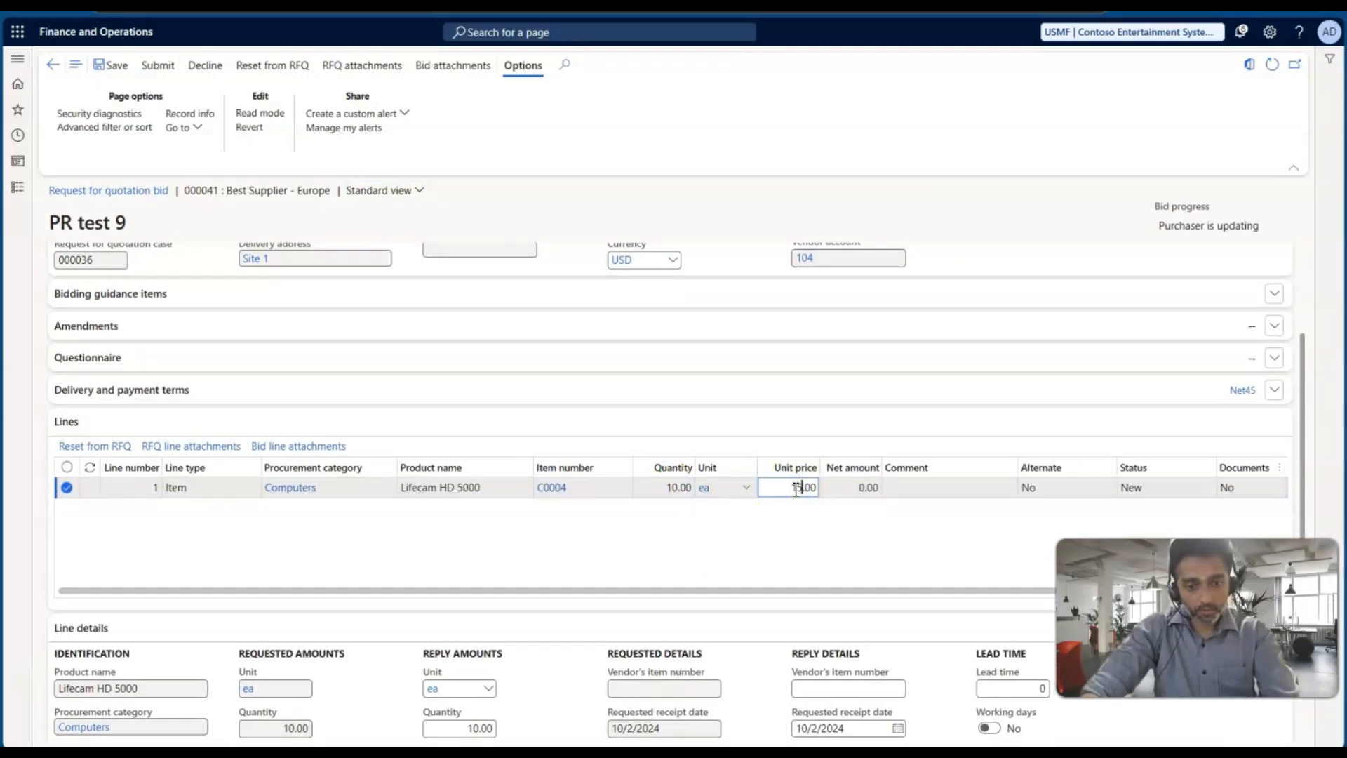
text(8)
key(Tab)
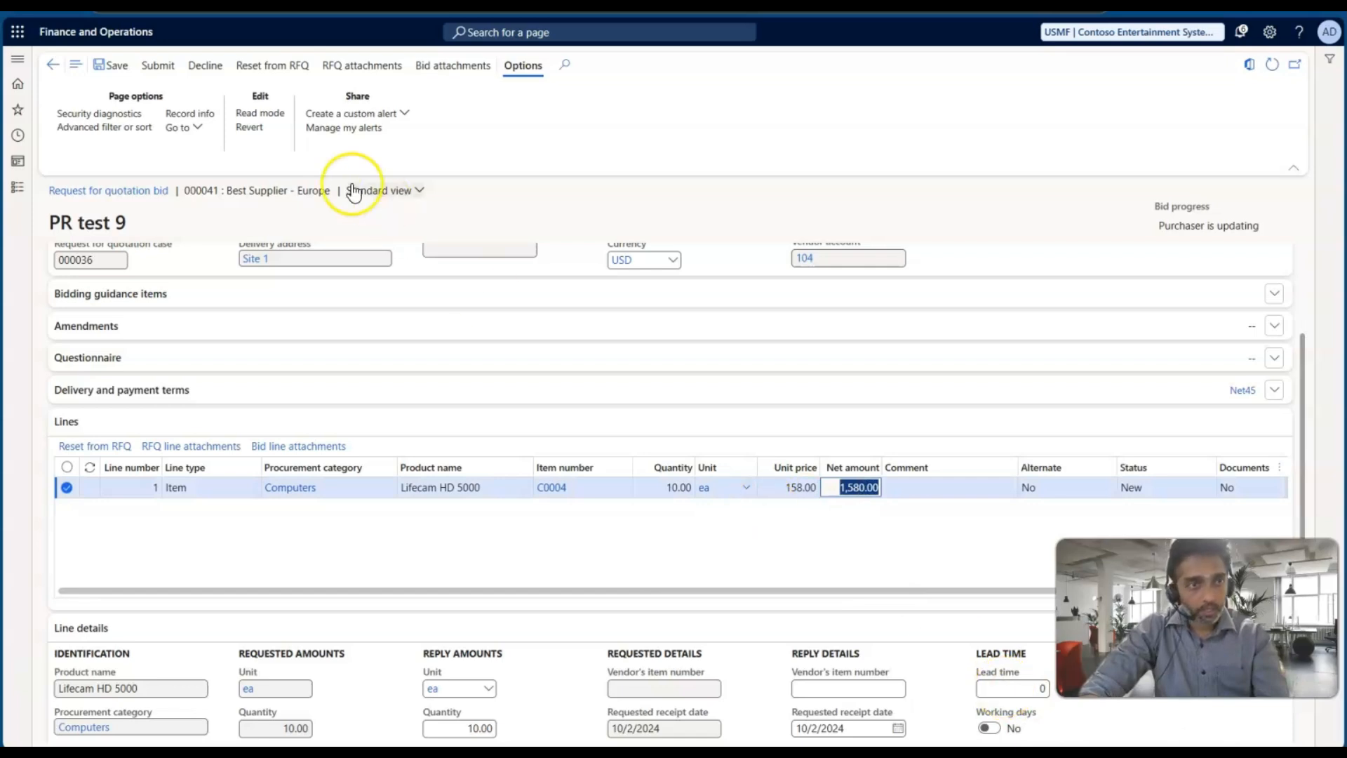
Submit the Best Supplier - Europe bid for PR test 9.
click(151, 65)
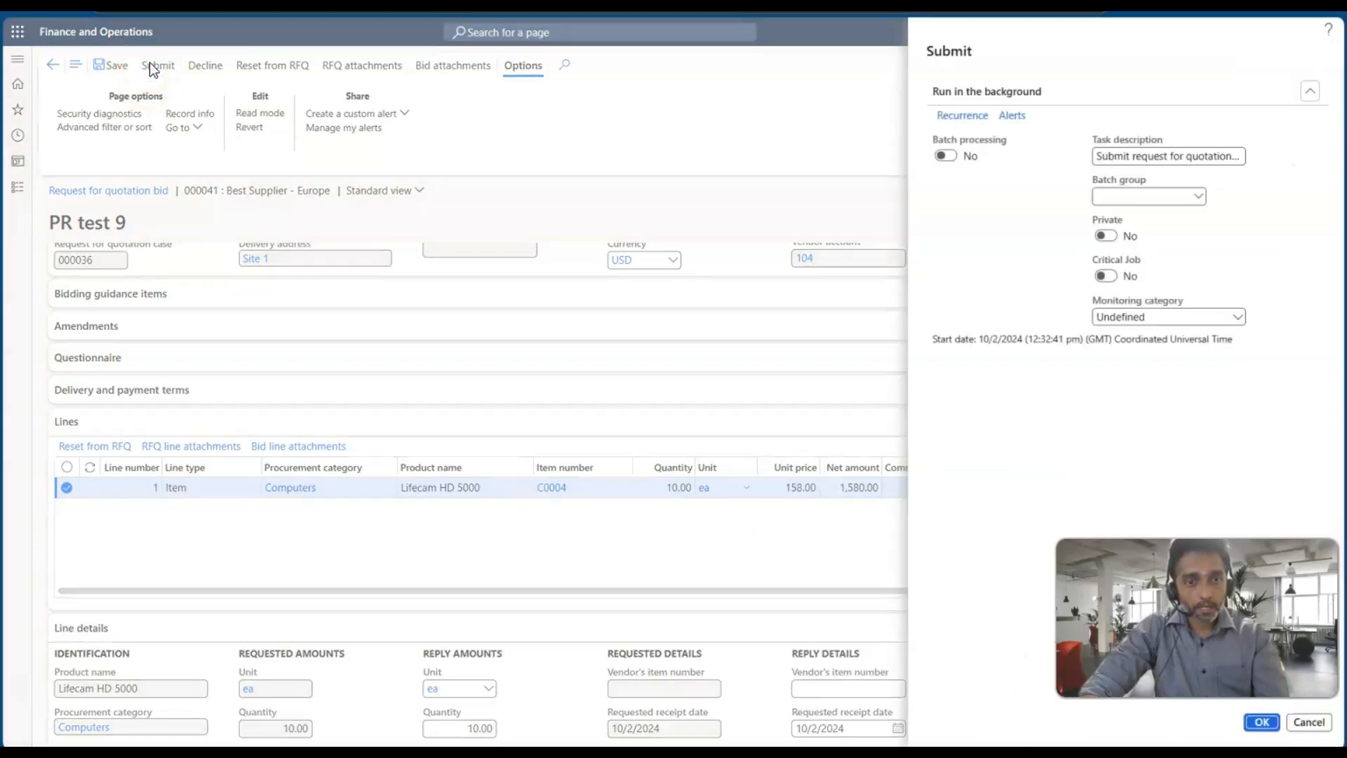
click(1256, 721)
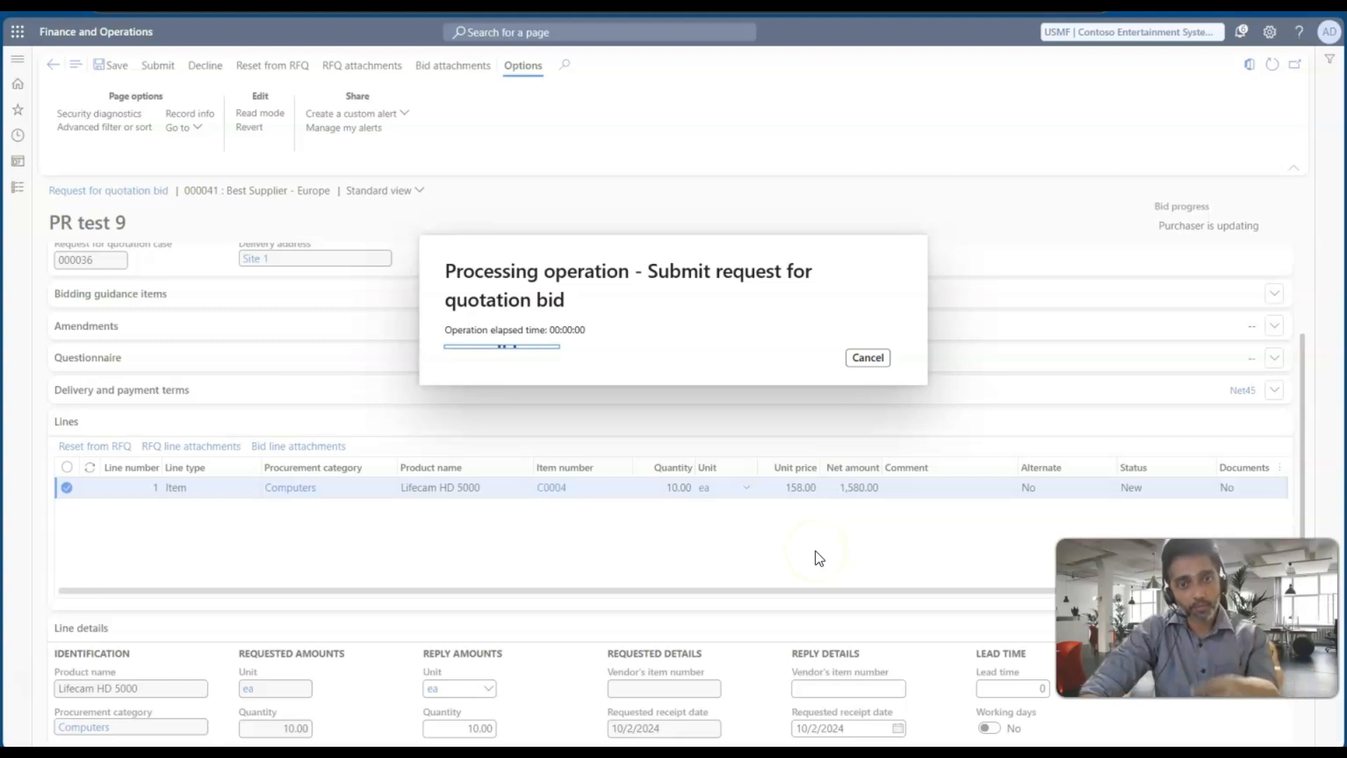
click(872, 356)
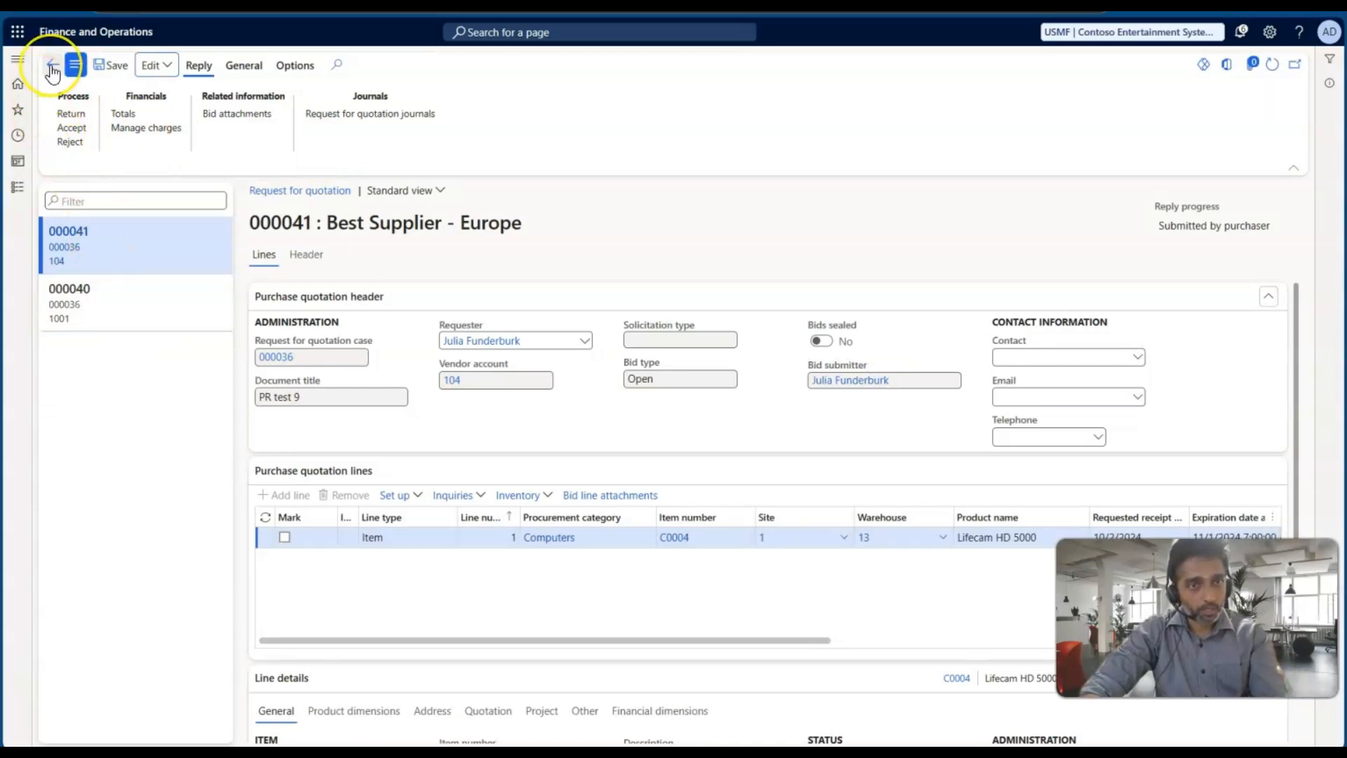
Compare the request for quotation's replies, accept the Acme Office Supplies line and reject the Best Supplier - Europe reply.
click(52, 70)
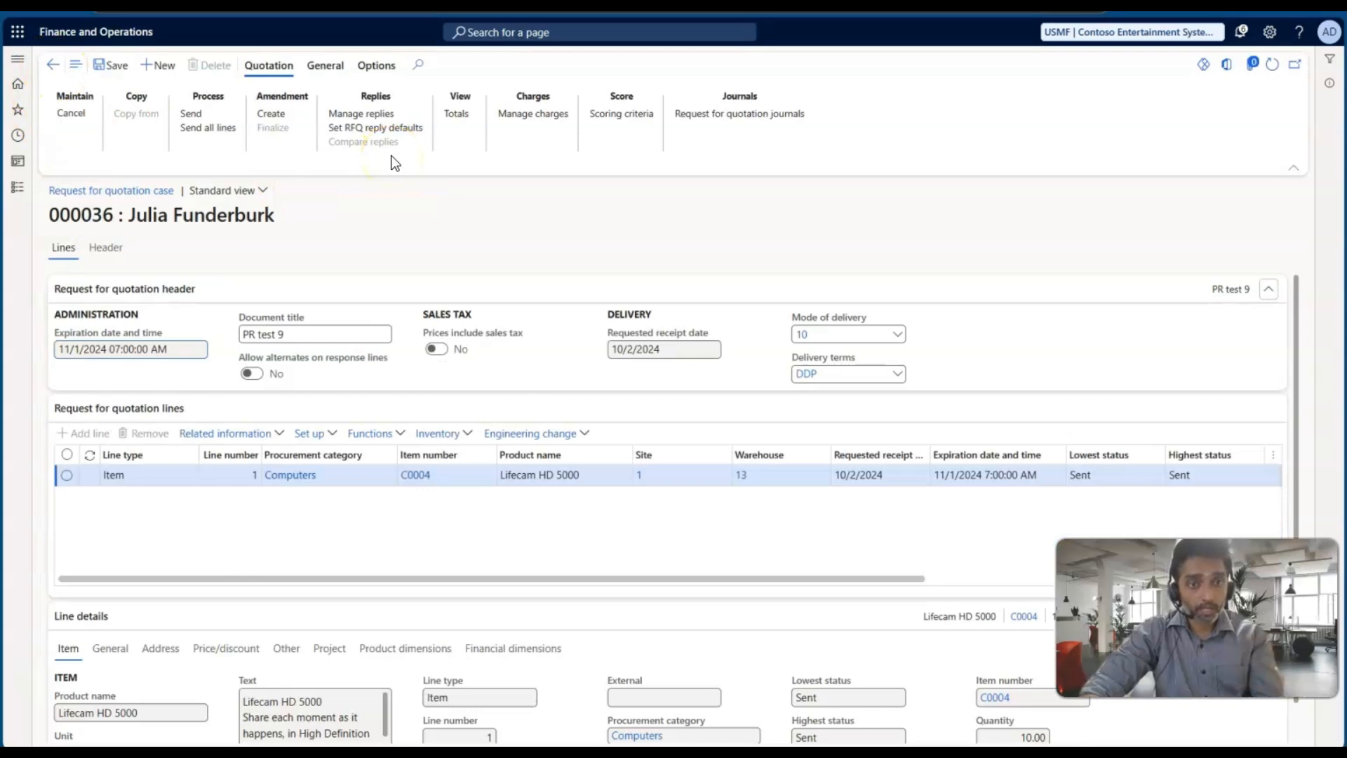
click(118, 67)
click(358, 143)
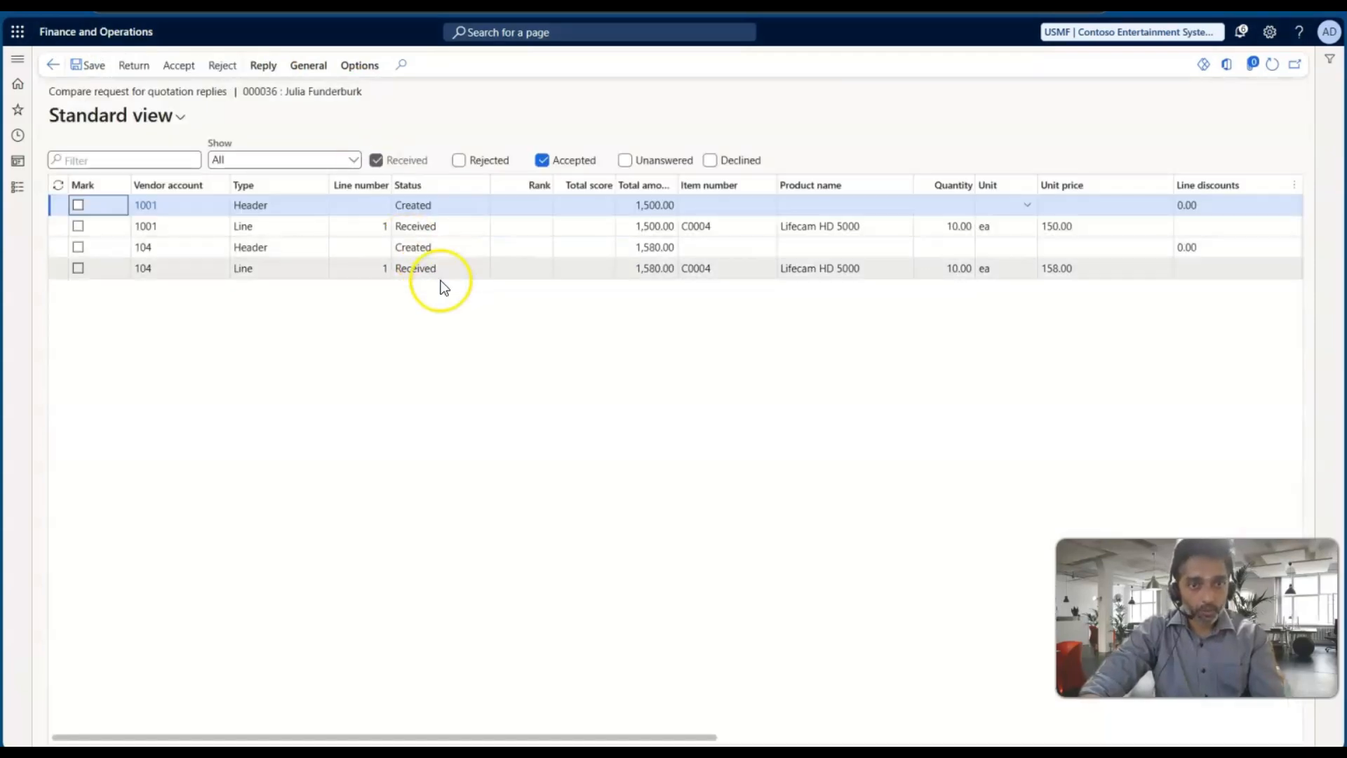
click(593, 224)
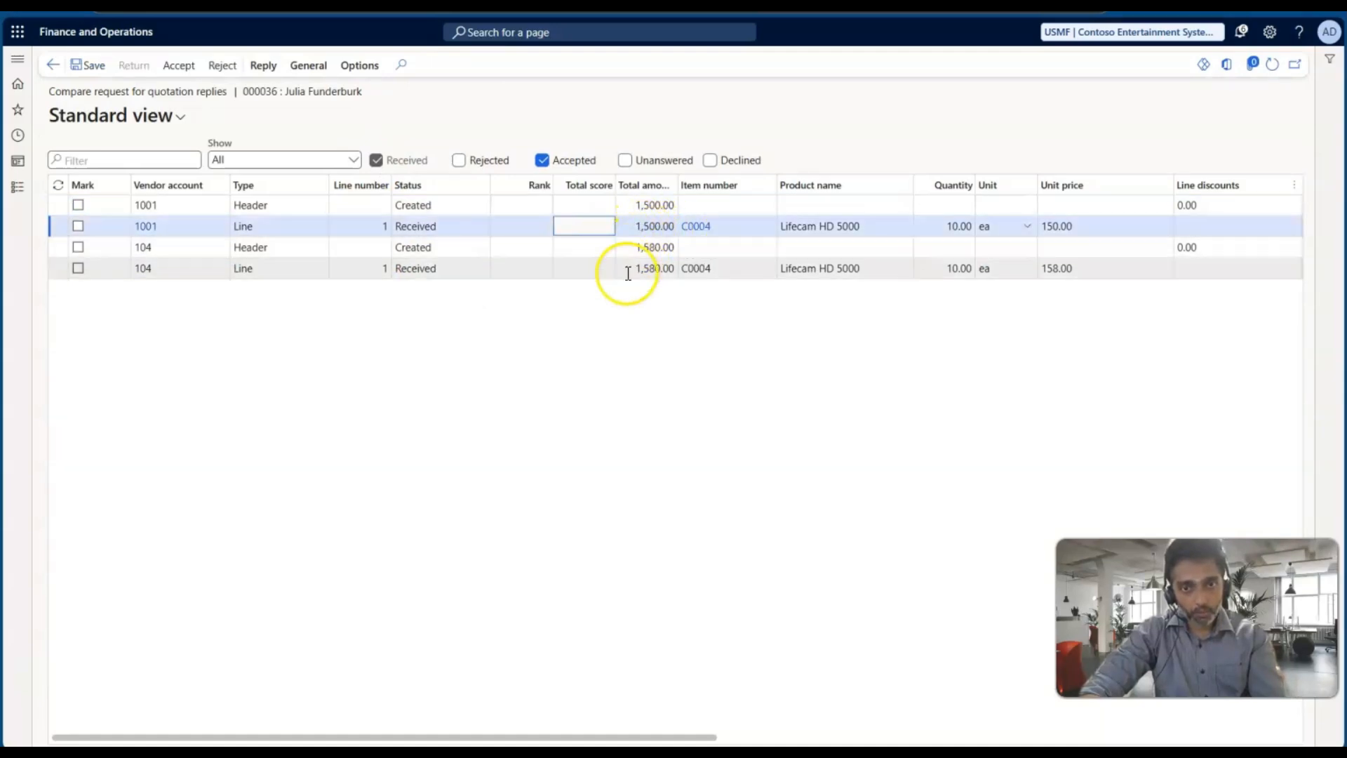
click(180, 67)
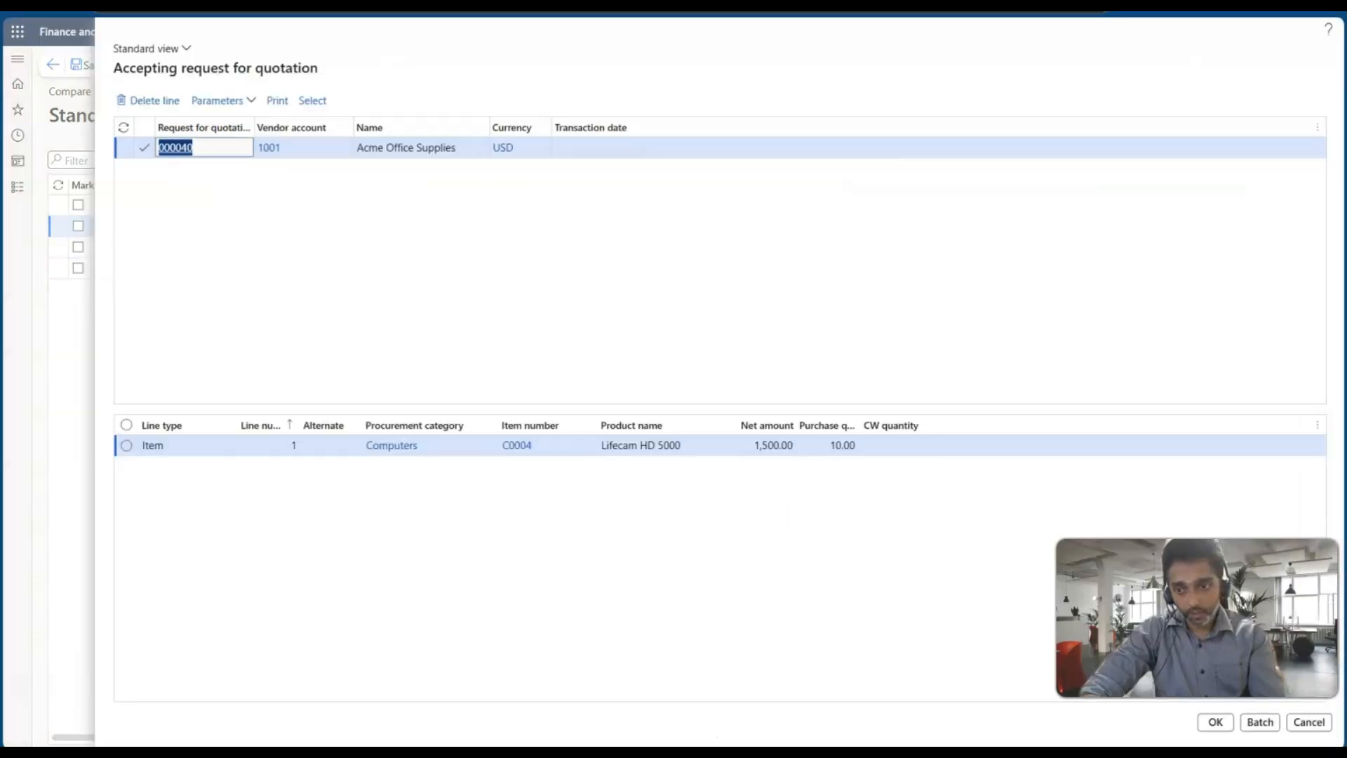
click(1214, 722)
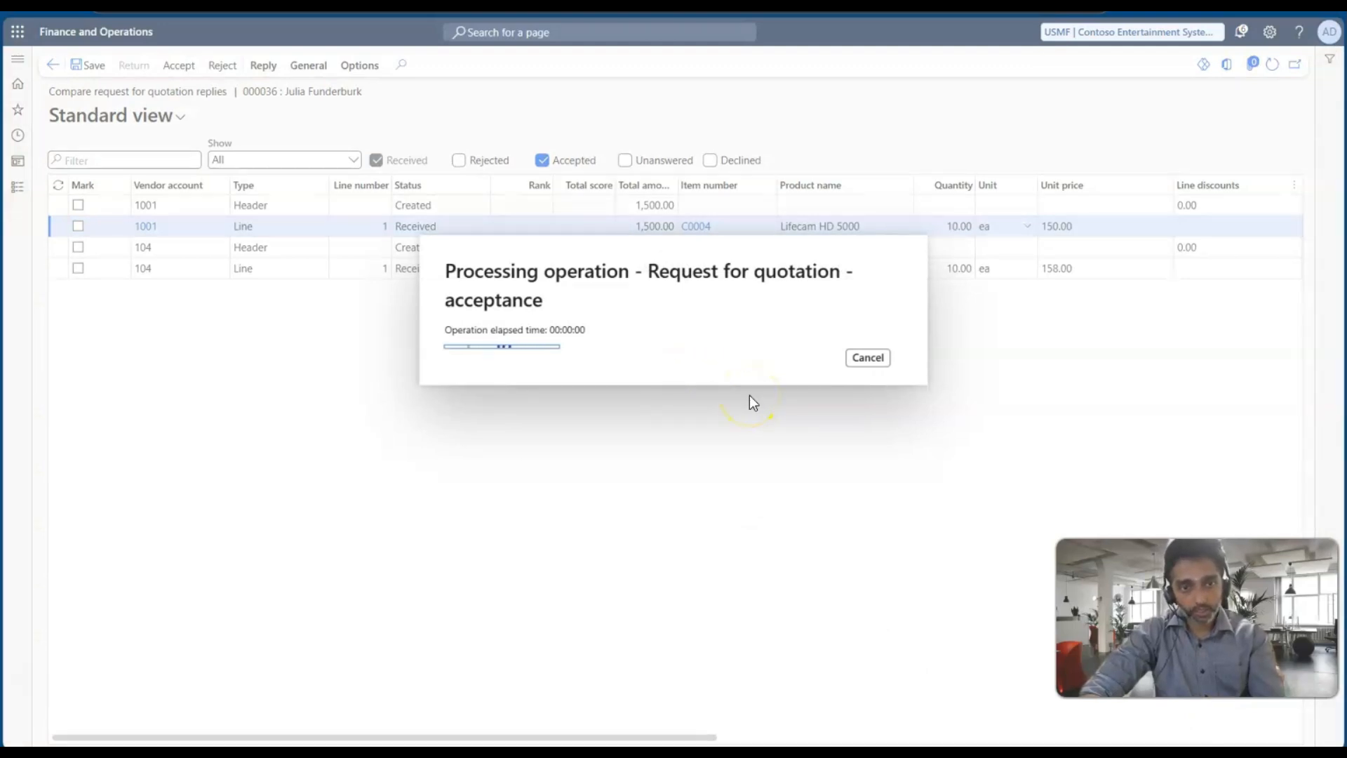
click(1214, 722)
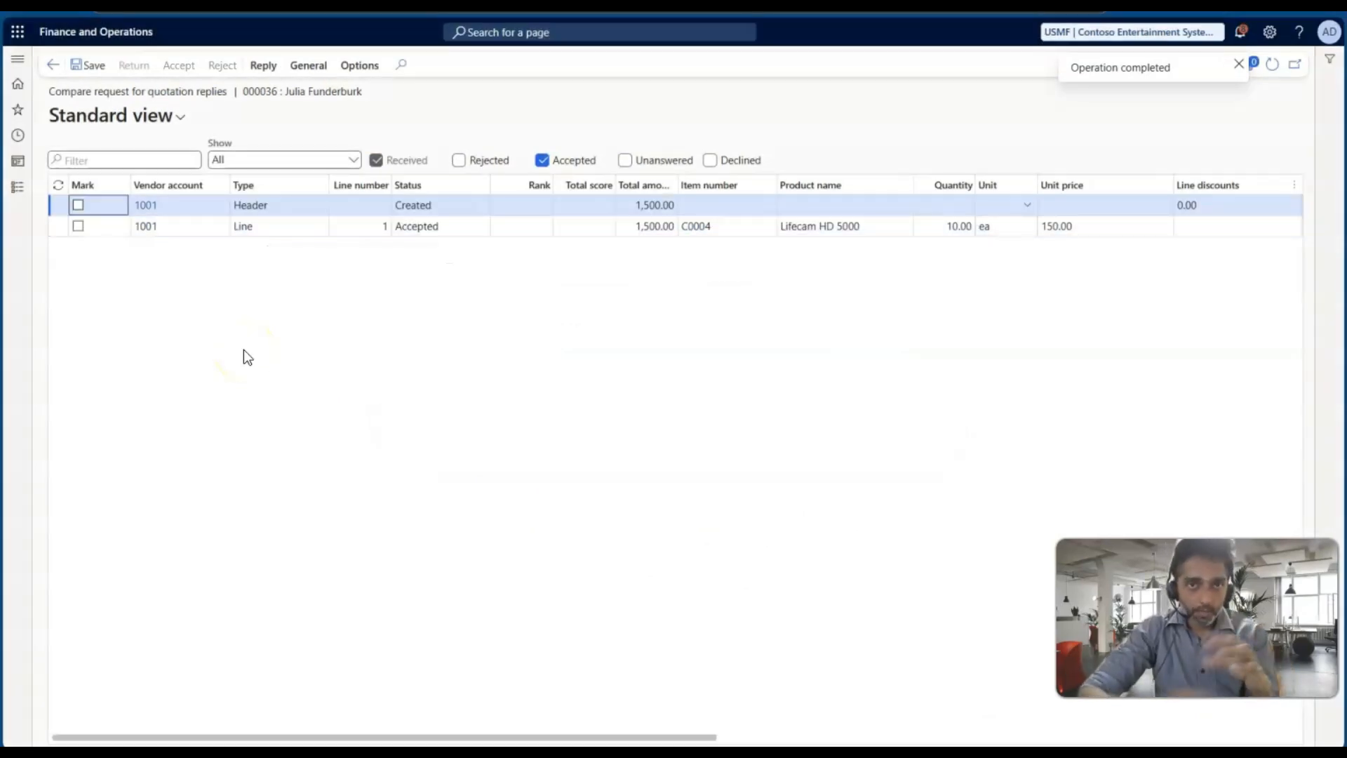
Review the request for quotation's line statuses, the vendor statuses in its header and the document title.
click(52, 64)
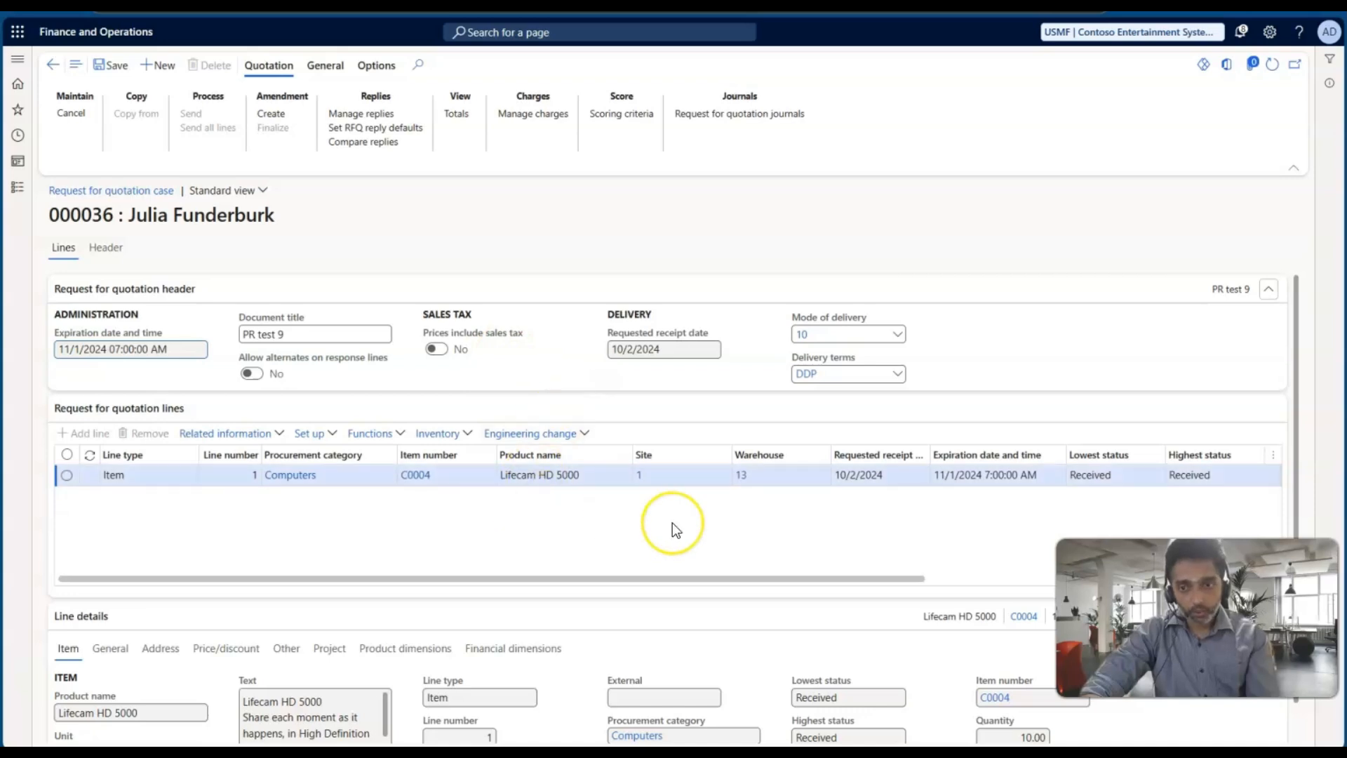
scroll(672, 527, right, 3)
scroll(673, 524, right, 5)
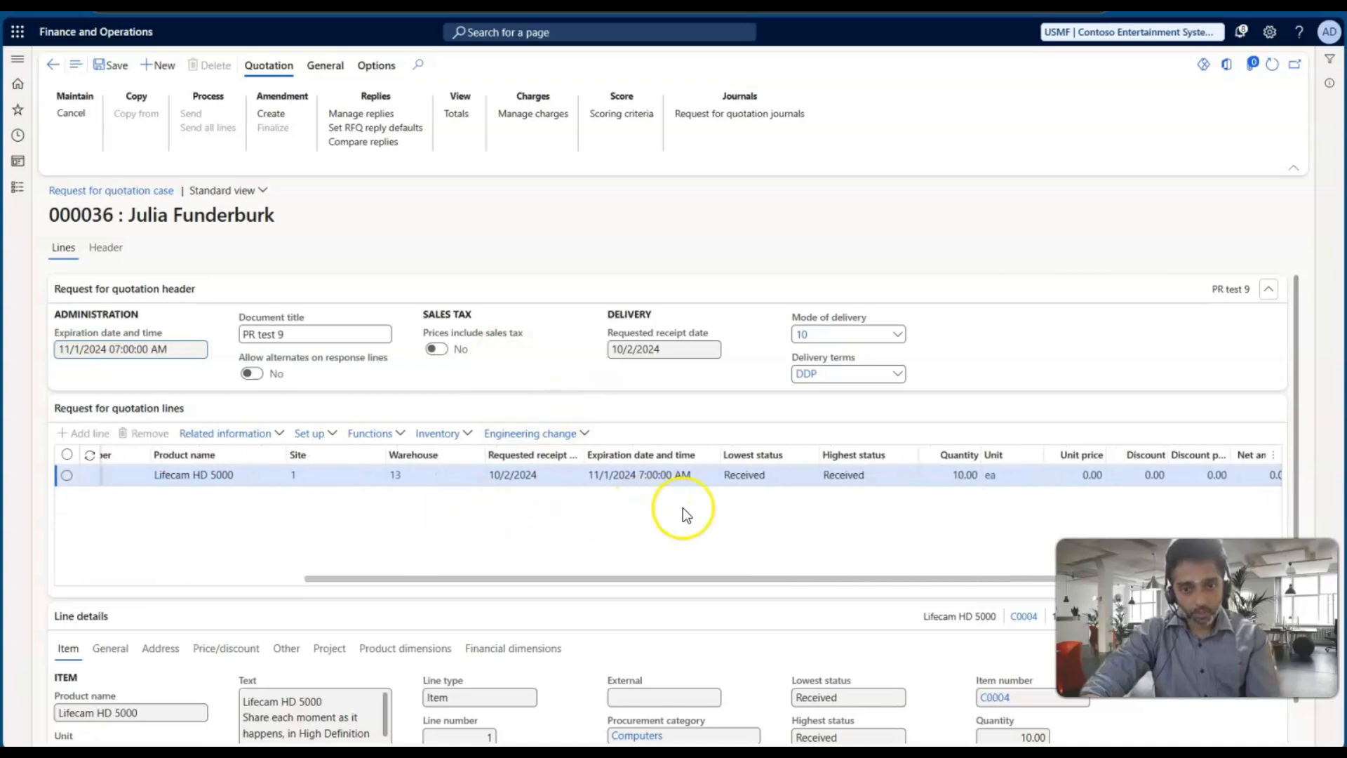
click(658, 491)
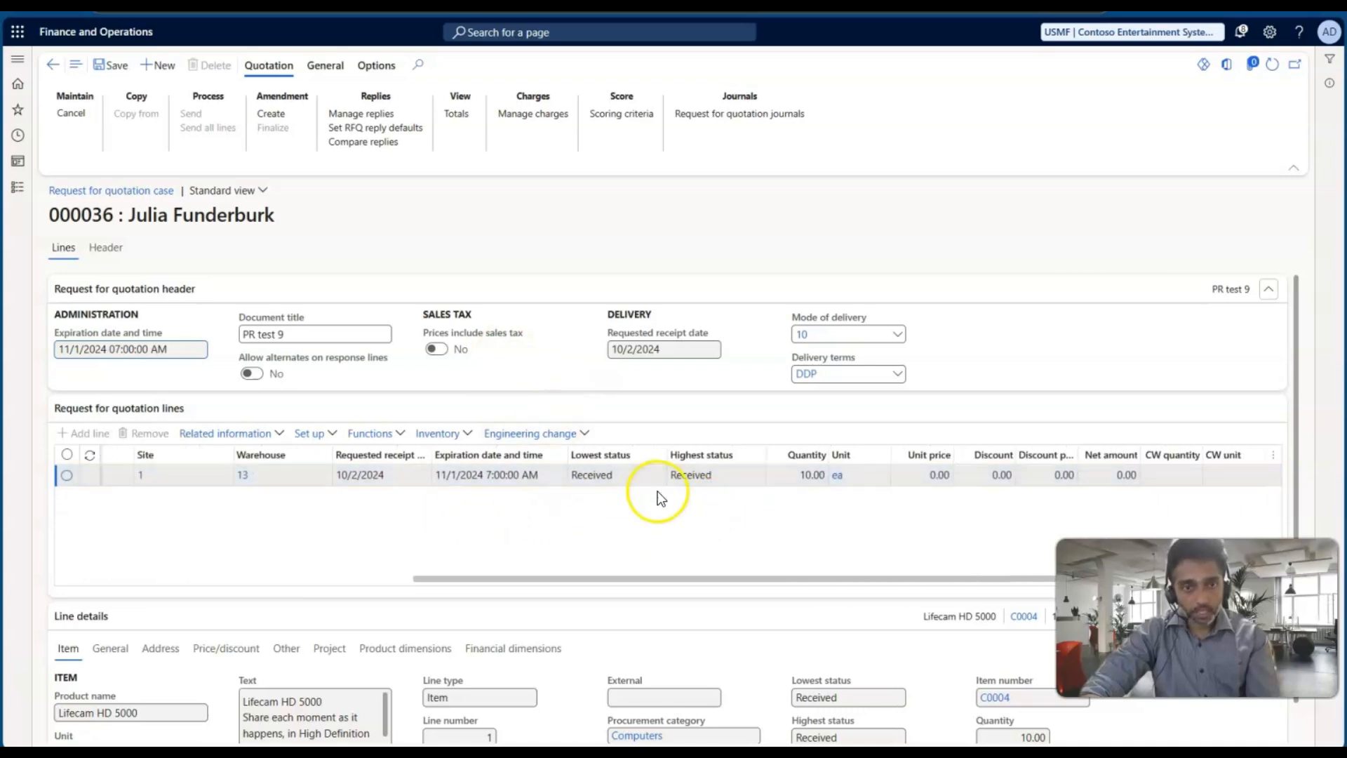
click(105, 249)
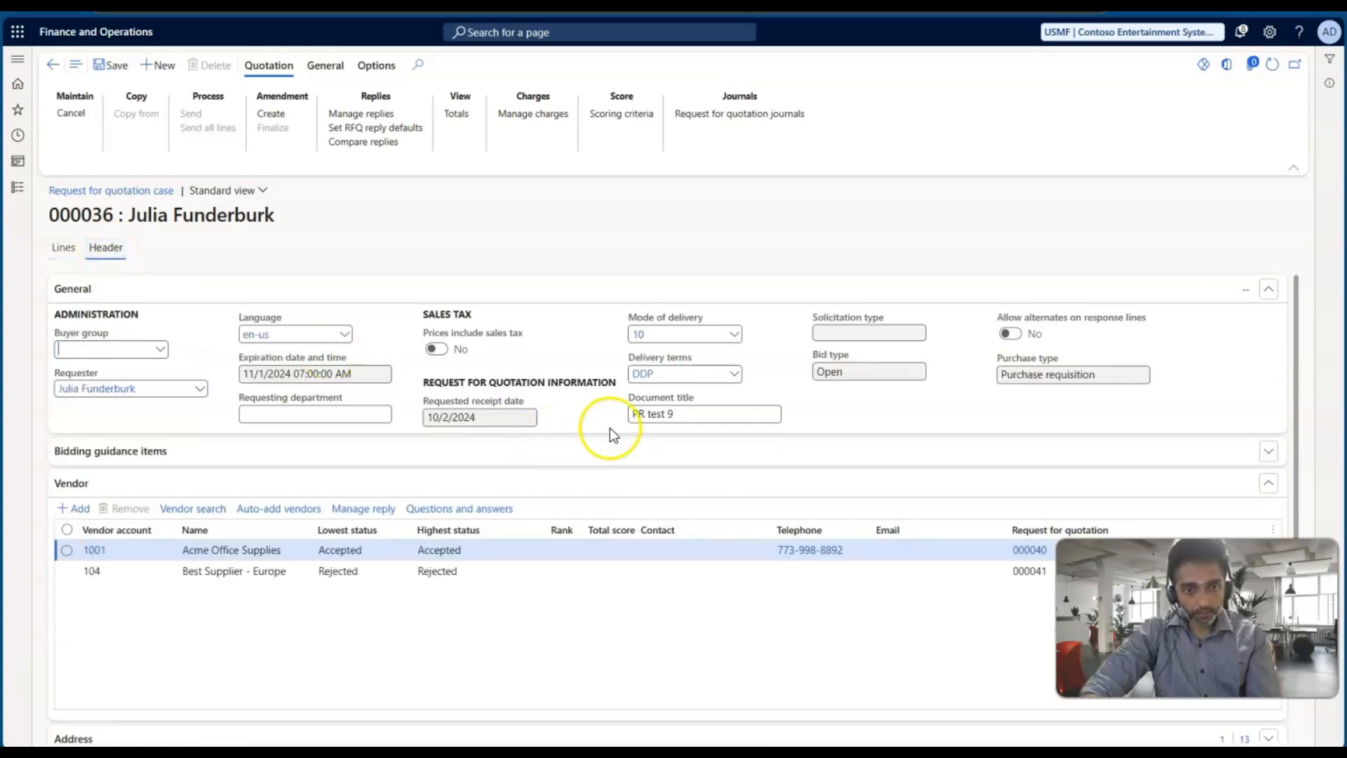
click(282, 554)
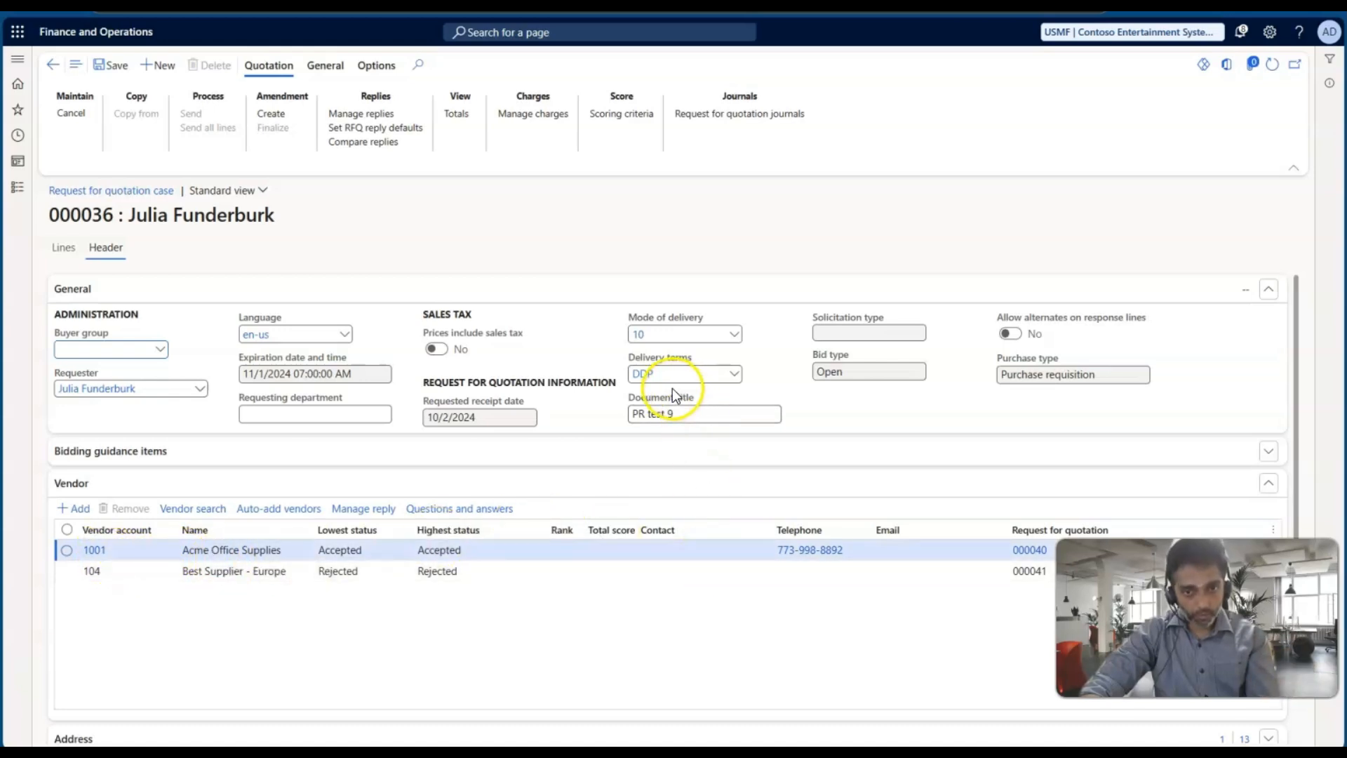
drag(674, 414, 602, 415)
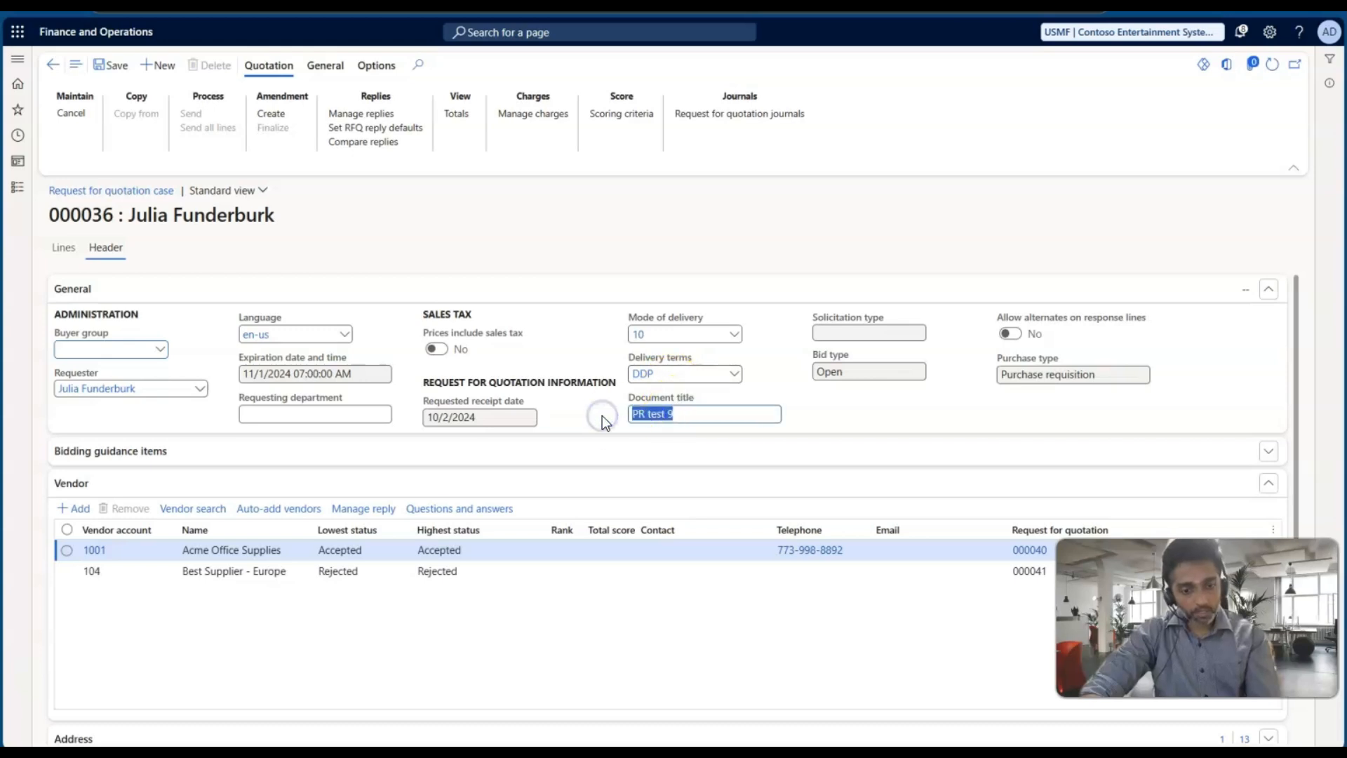
Open the PR test 9 requisition from the list of all purchase requisitions.
click(17, 188)
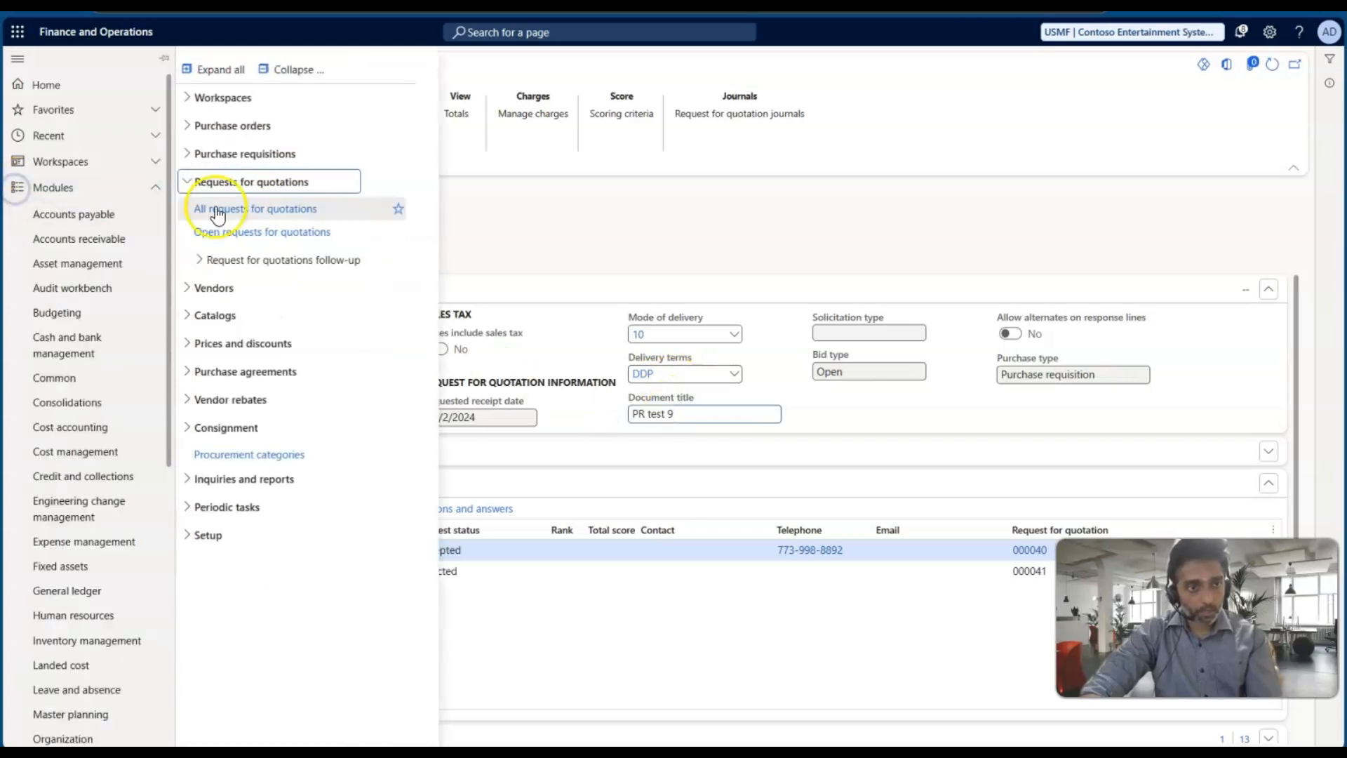
click(253, 158)
click(249, 175)
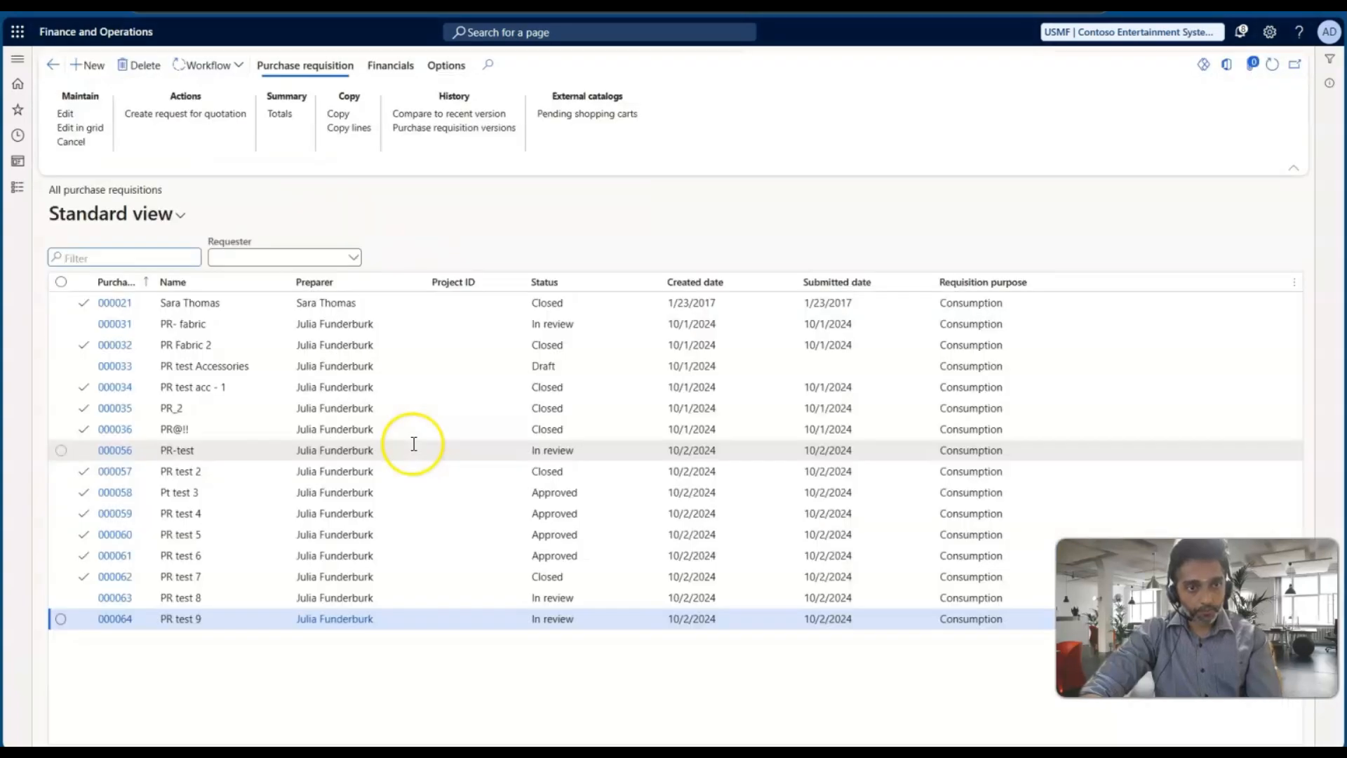
click(209, 619)
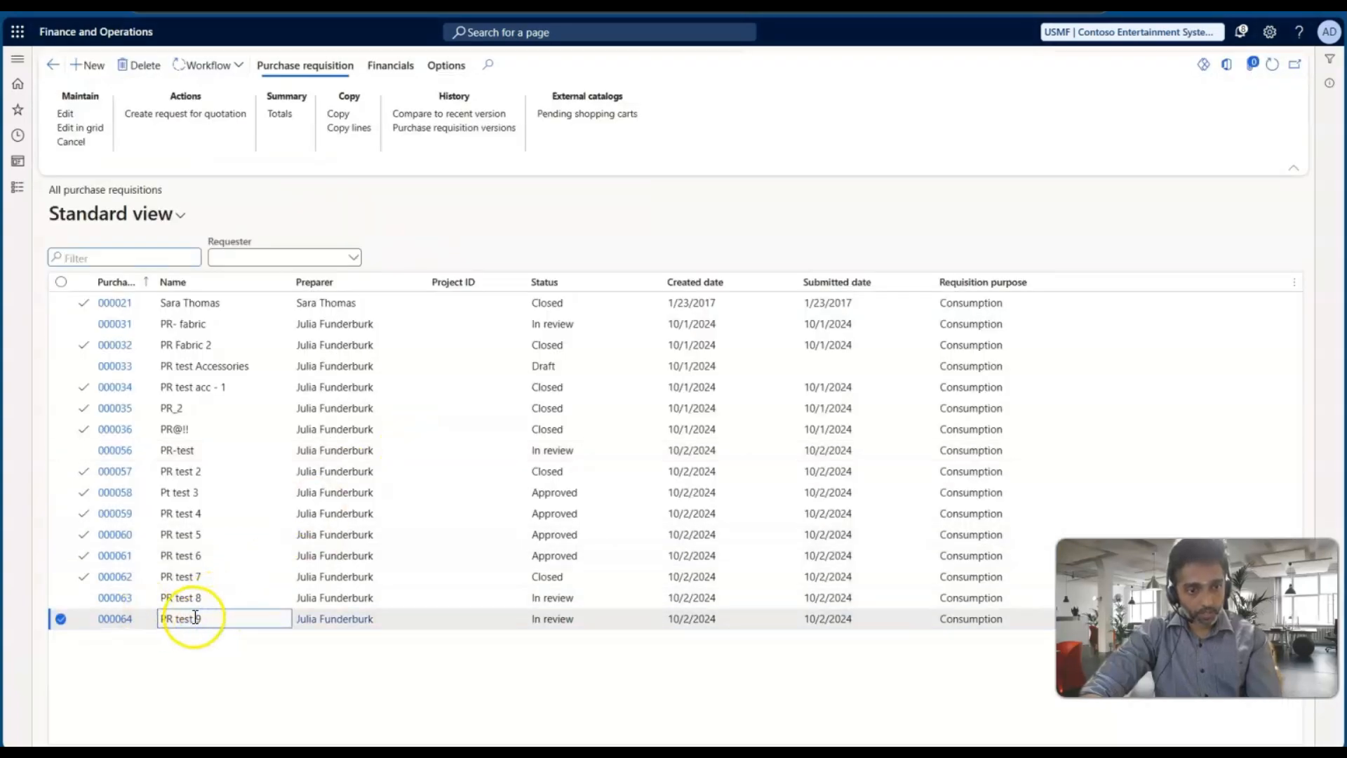
click(123, 620)
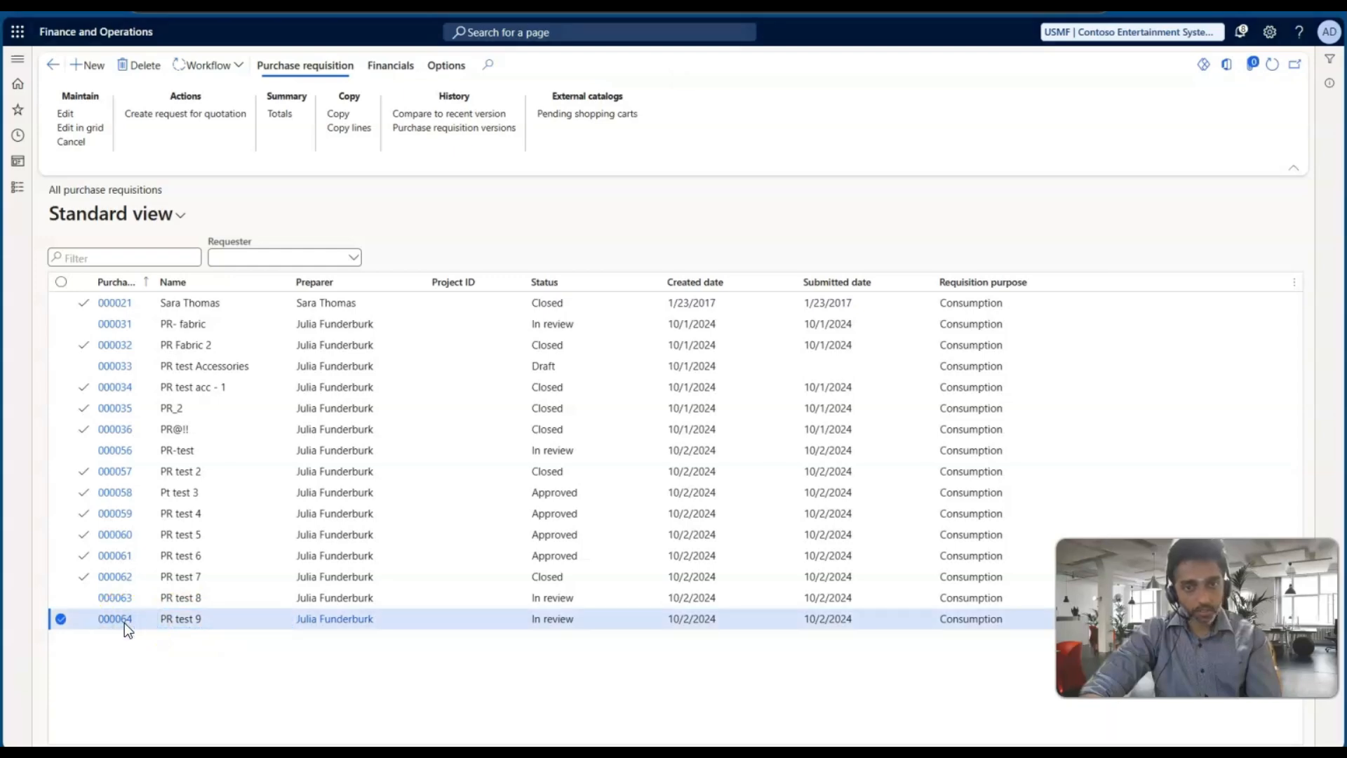
Check the unit price, net amount, vendor and status on the PR test 9 requisition line.
scroll(604, 618, down, 2)
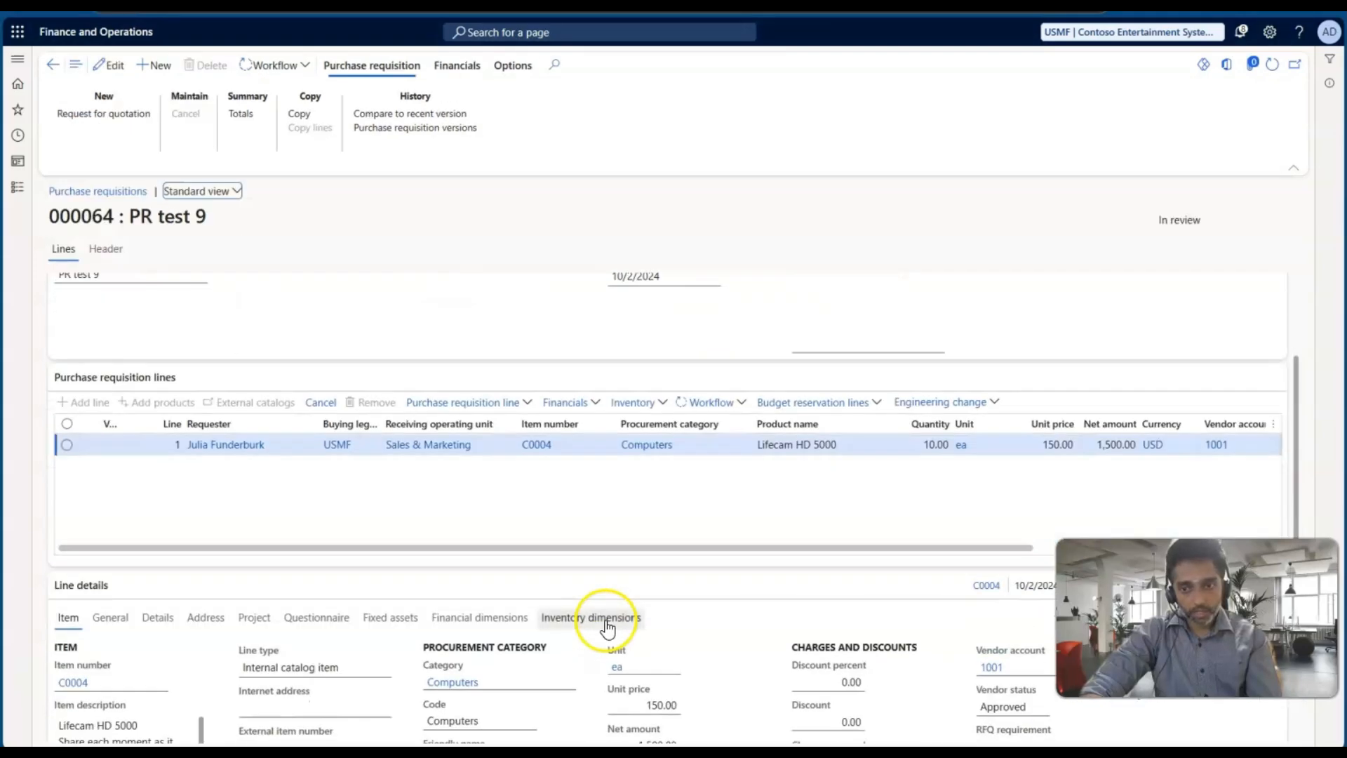
scroll(748, 442, right, 3)
scroll(765, 440, right, 3)
scroll(765, 440, up, 1)
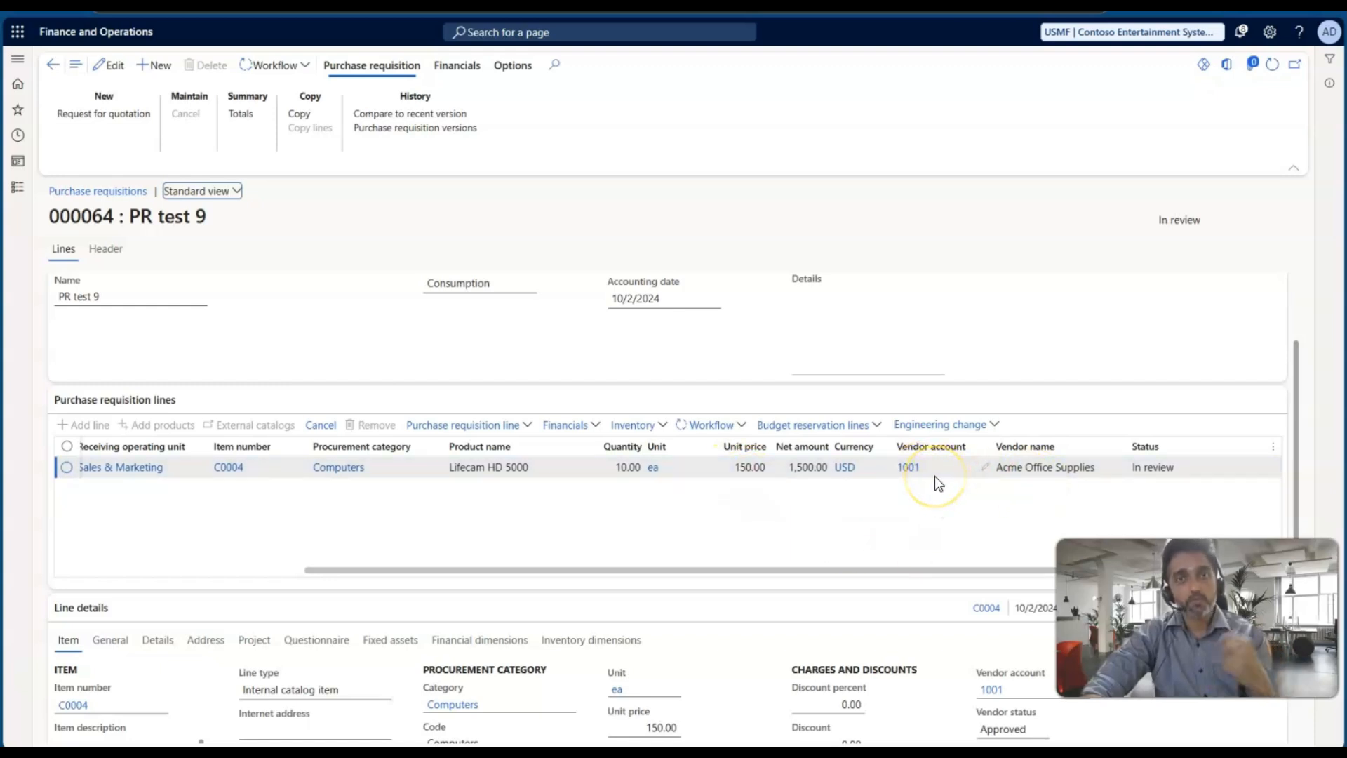
mouse_move(935, 477)
click(934, 503)
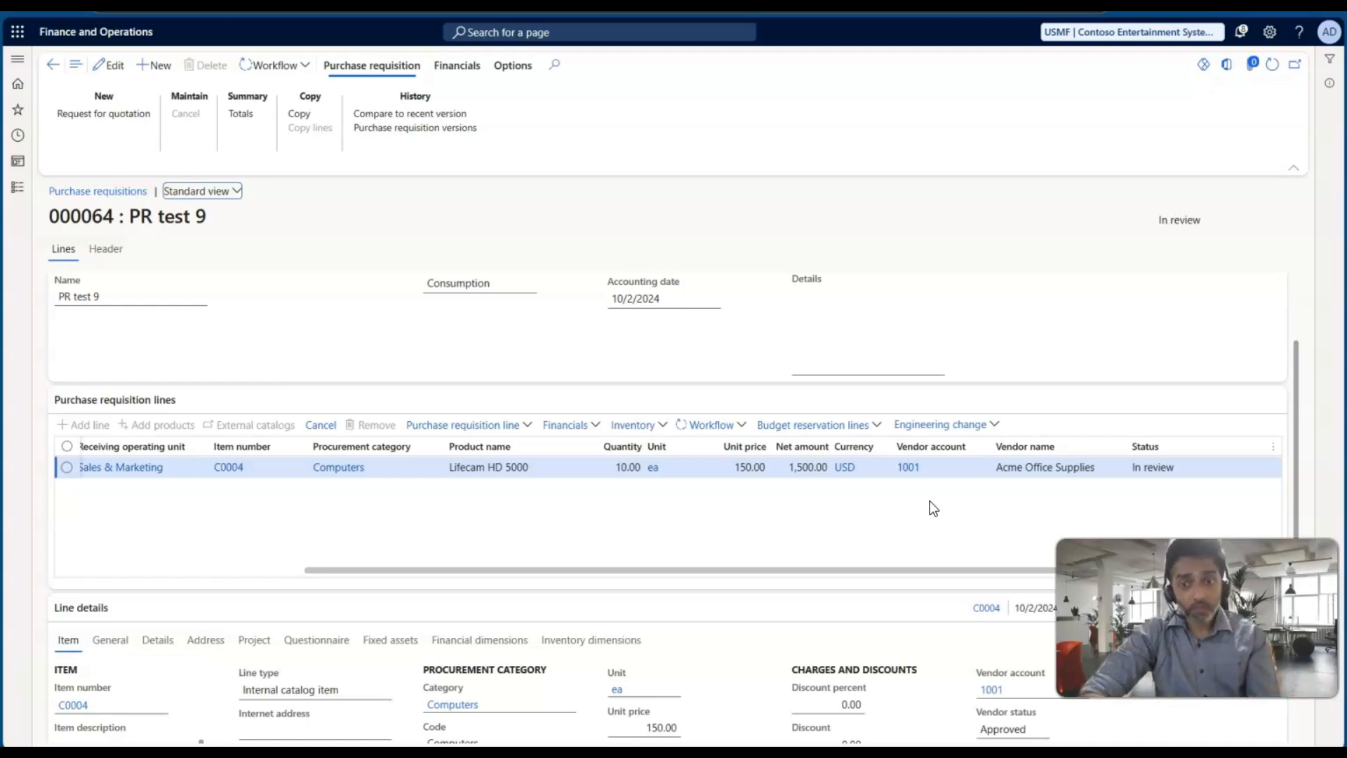
scroll(831, 501, up, 2)
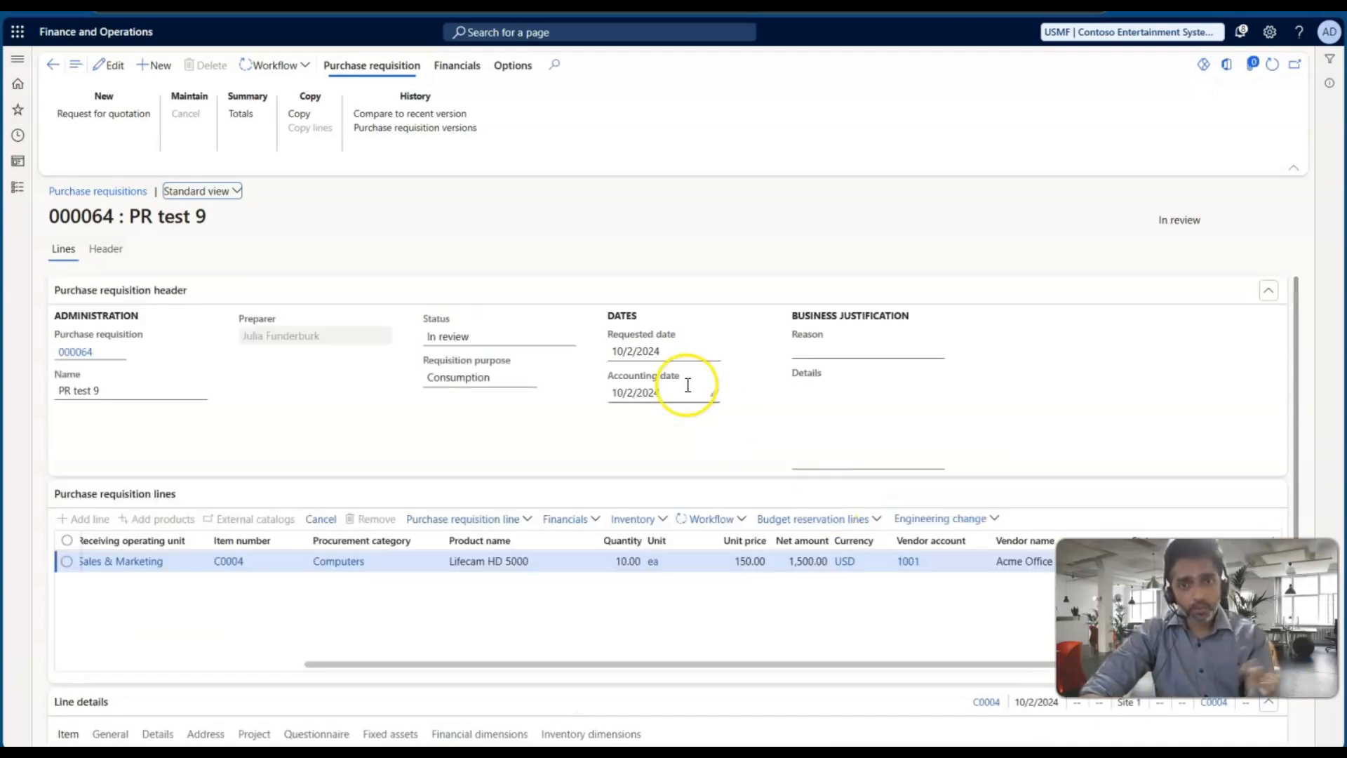
Open the workflow history of PR test 9 and examine its tracking details.
click(304, 67)
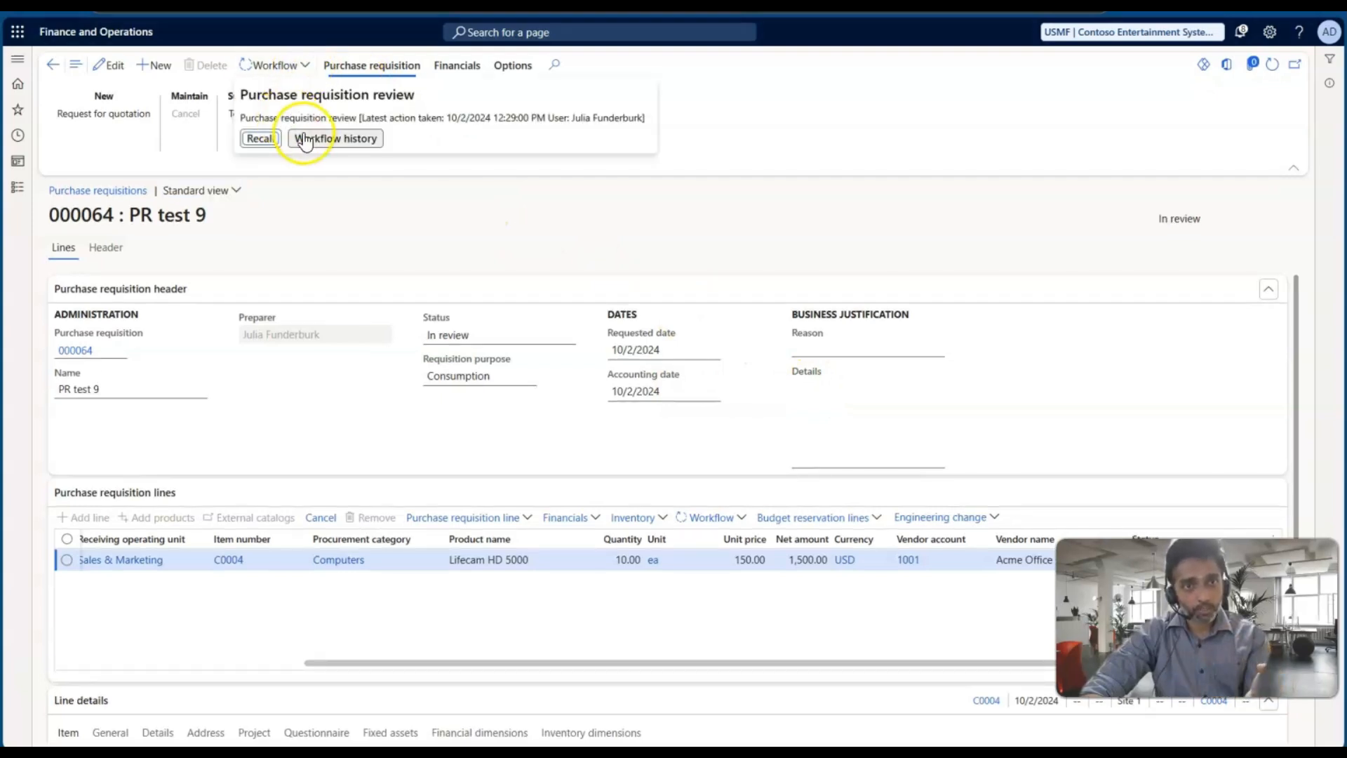
click(309, 139)
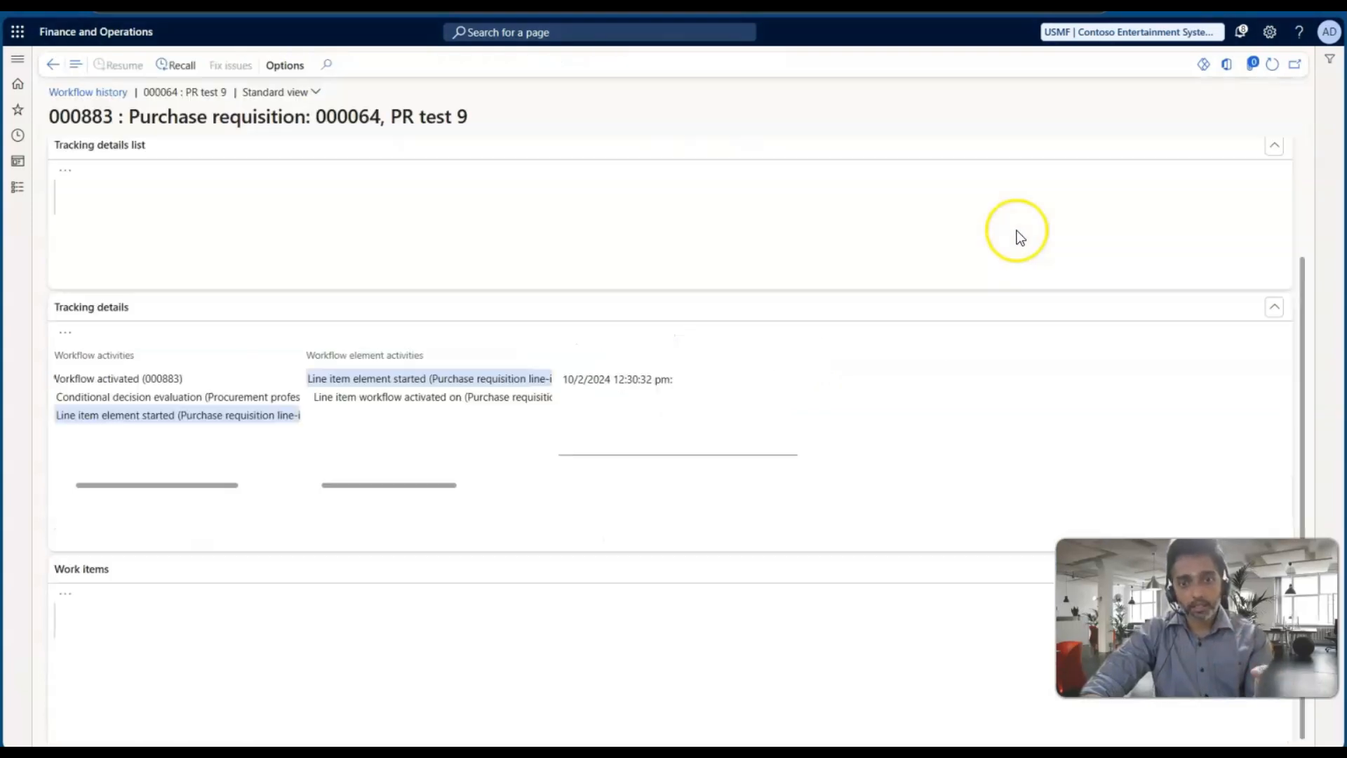
scroll(857, 452, down, 1)
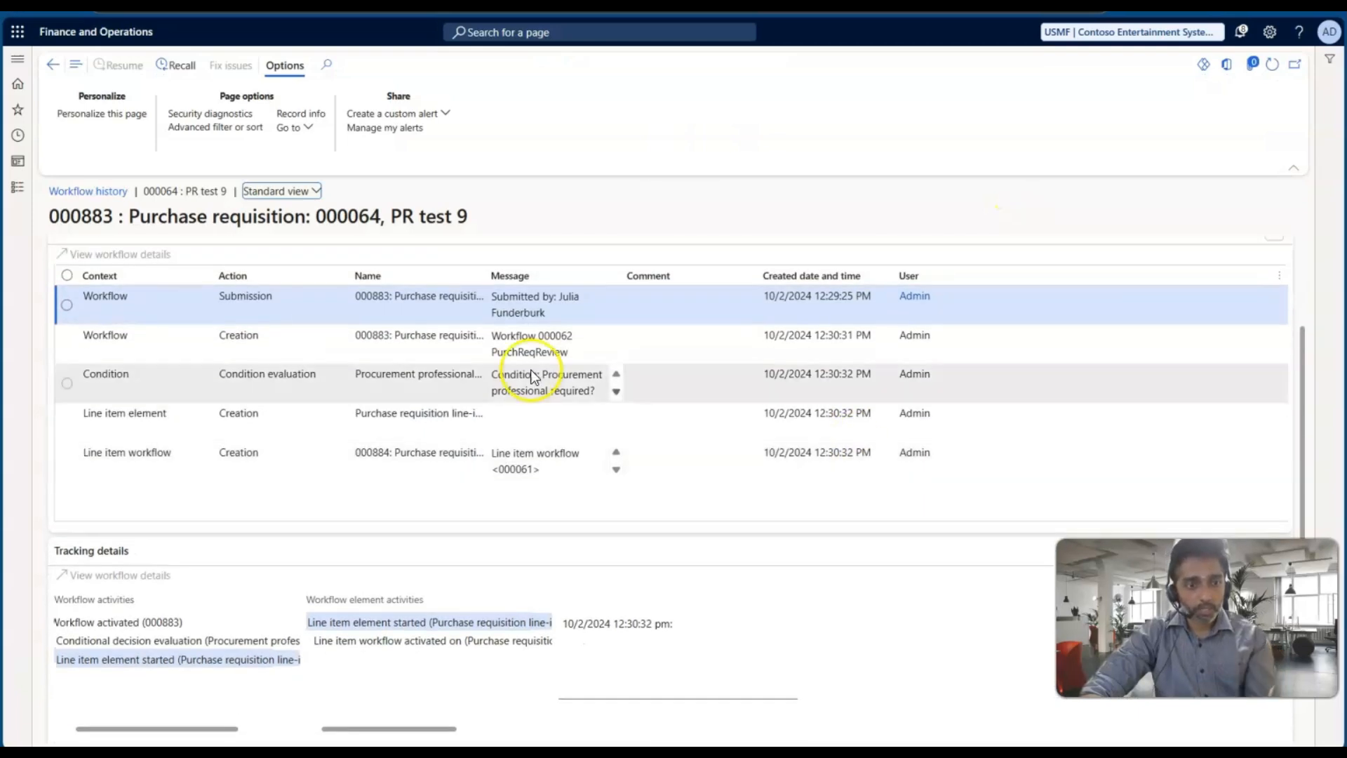
Return to the list of all purchase requisitions and switch to the Purchase Requisition slide show in PowerPoint.
click(53, 65)
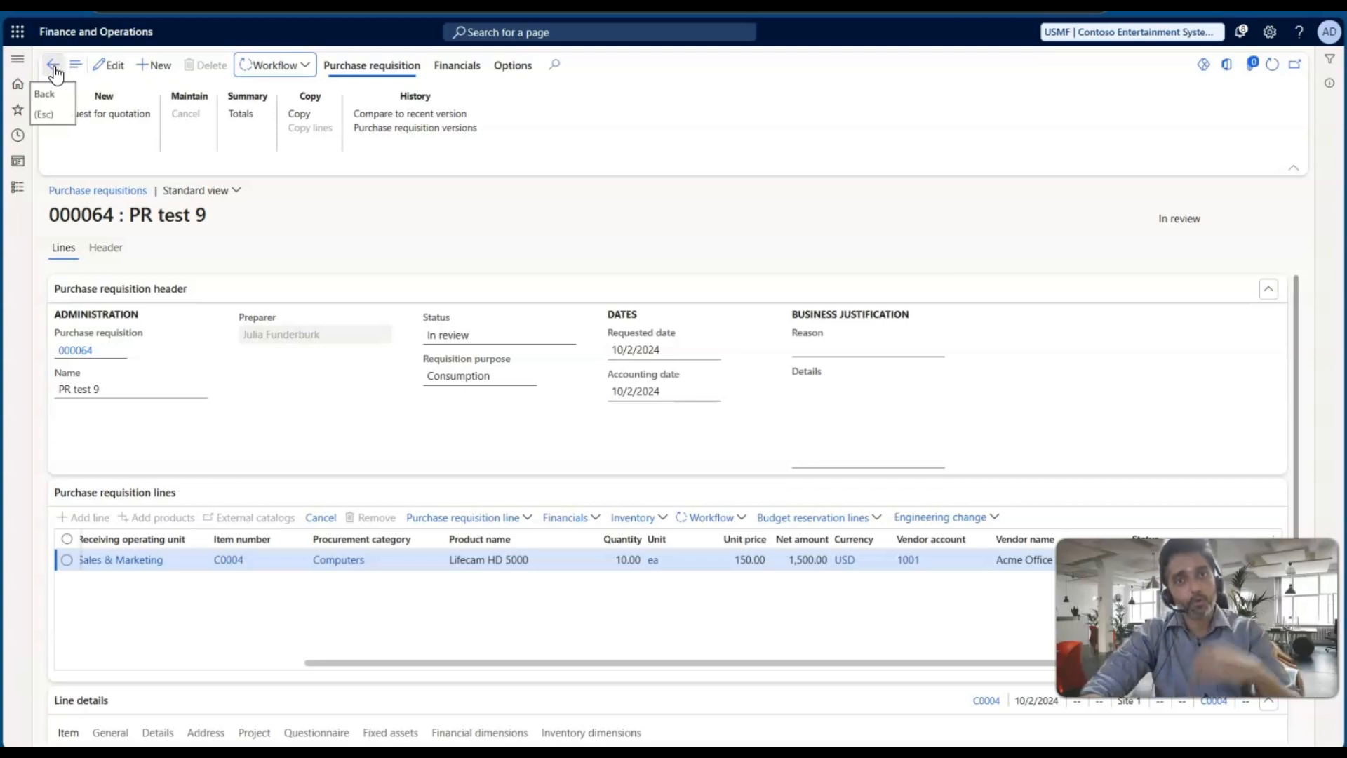
click(54, 65)
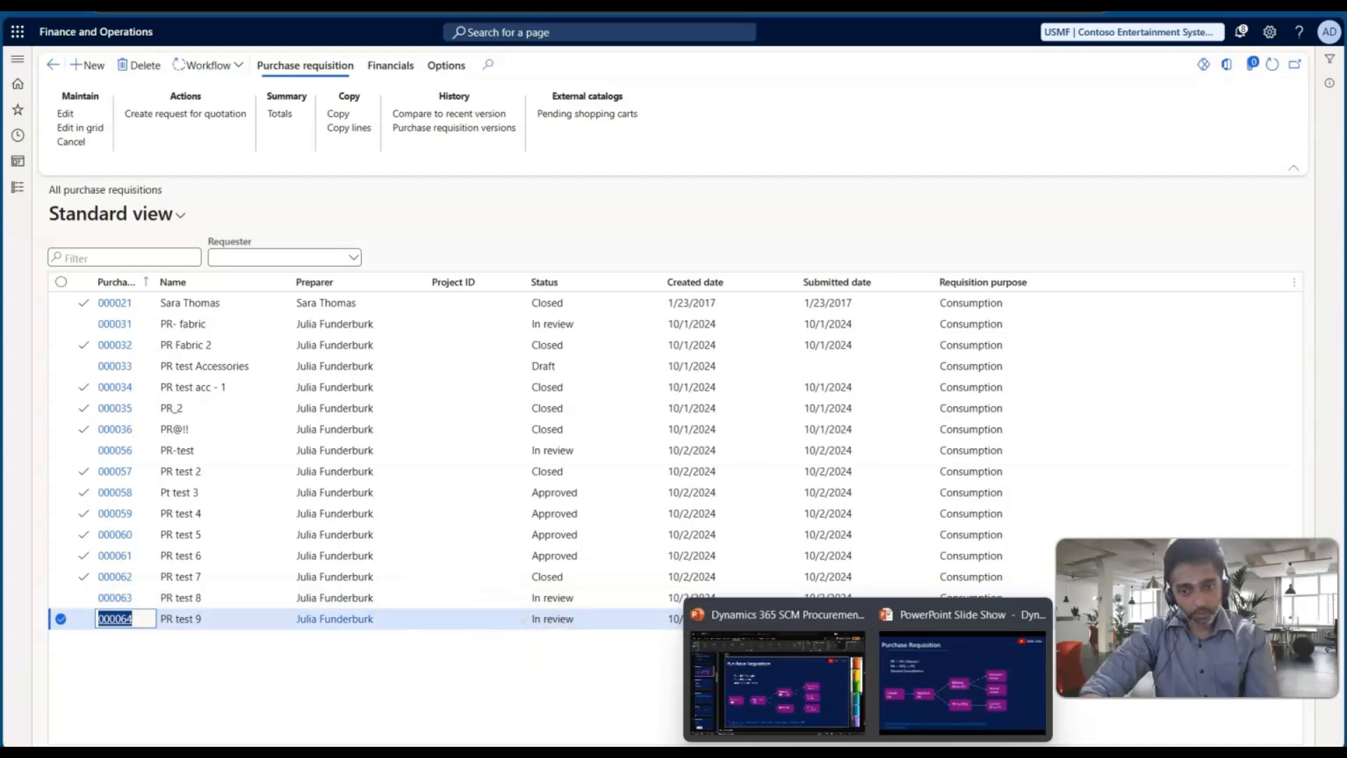
click(896, 683)
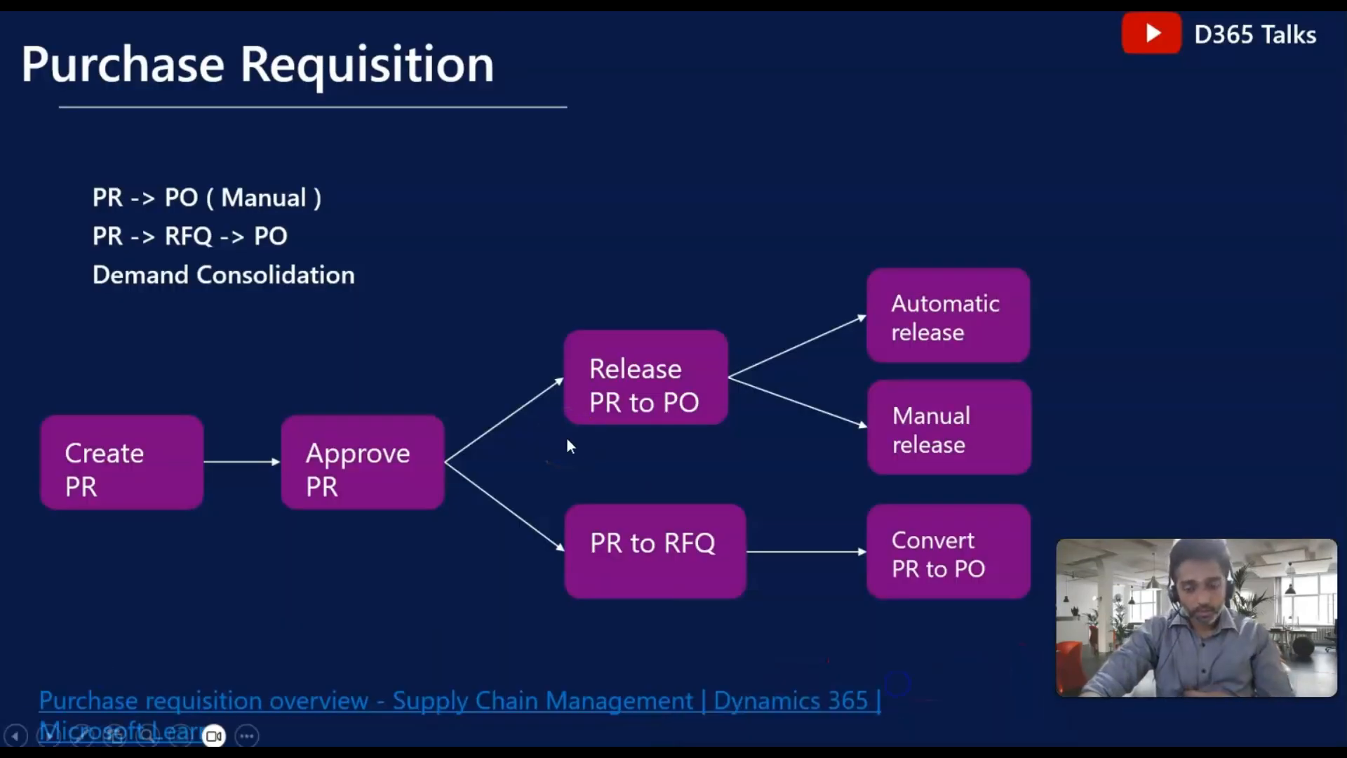
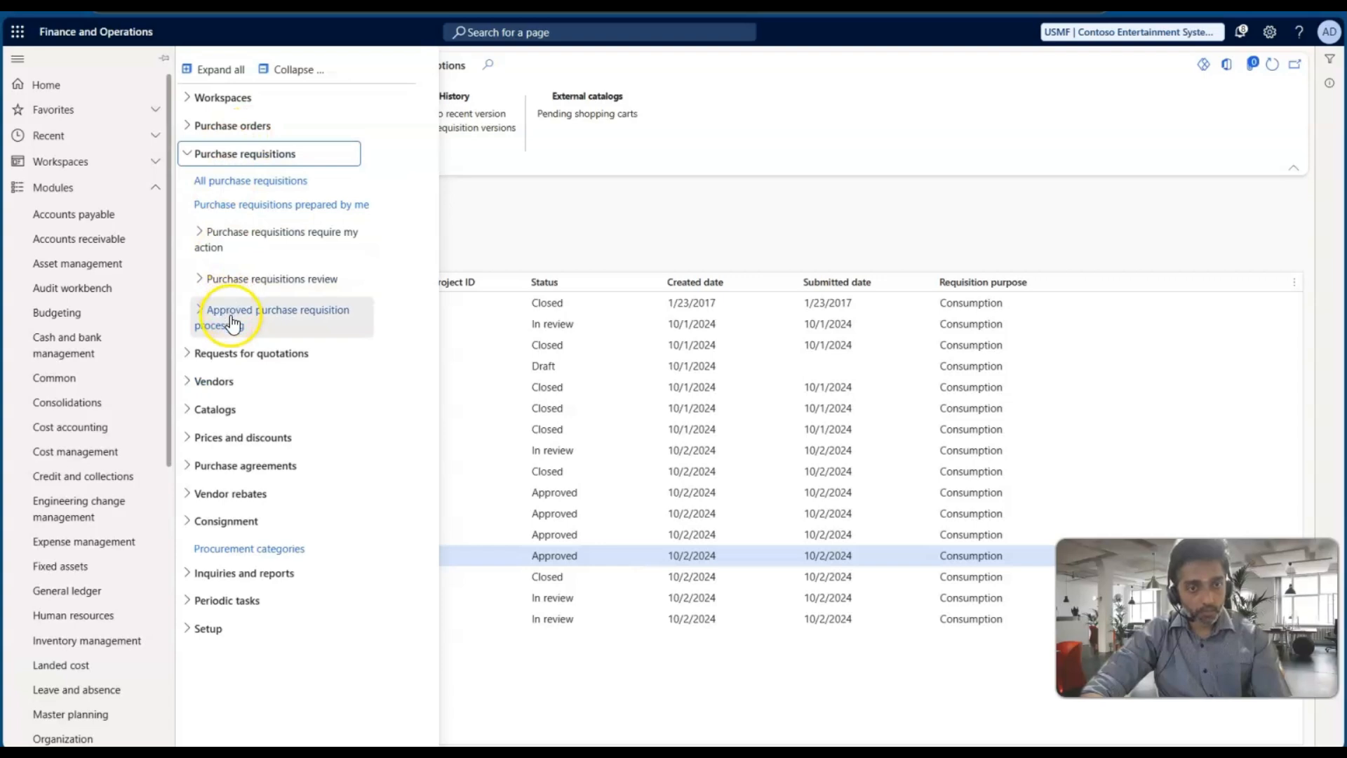
Create a new opportunity named Cam Consolidation on the consolidation opportunities page for approved purchase requisitions.
click(233, 318)
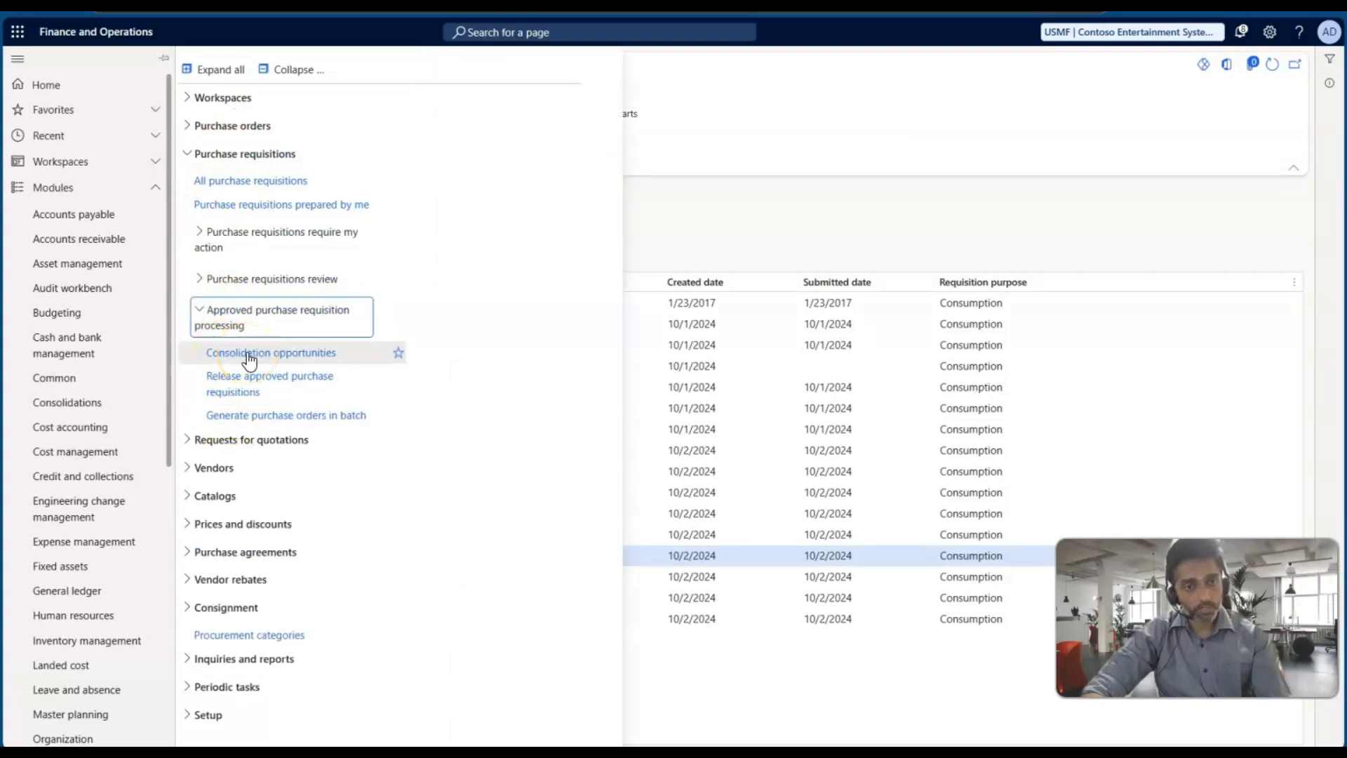
click(249, 356)
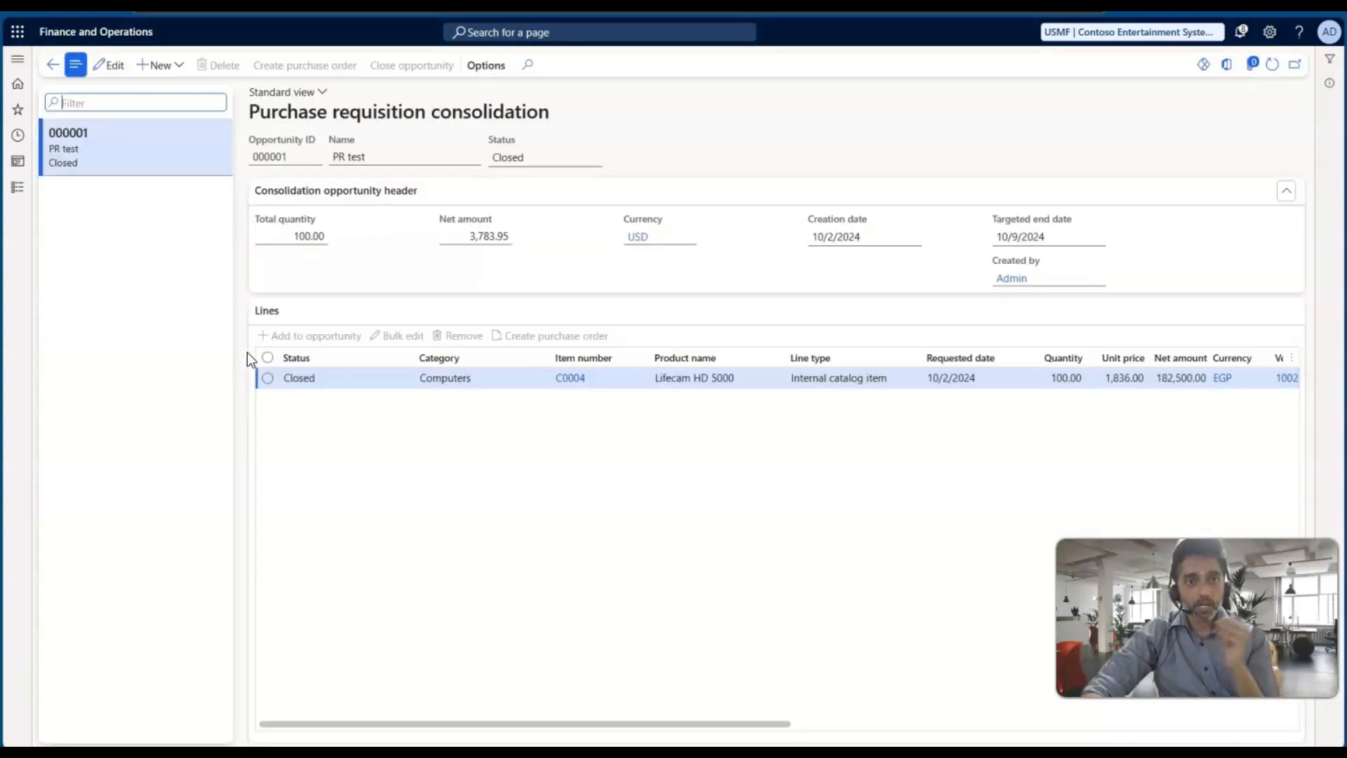
click(163, 66)
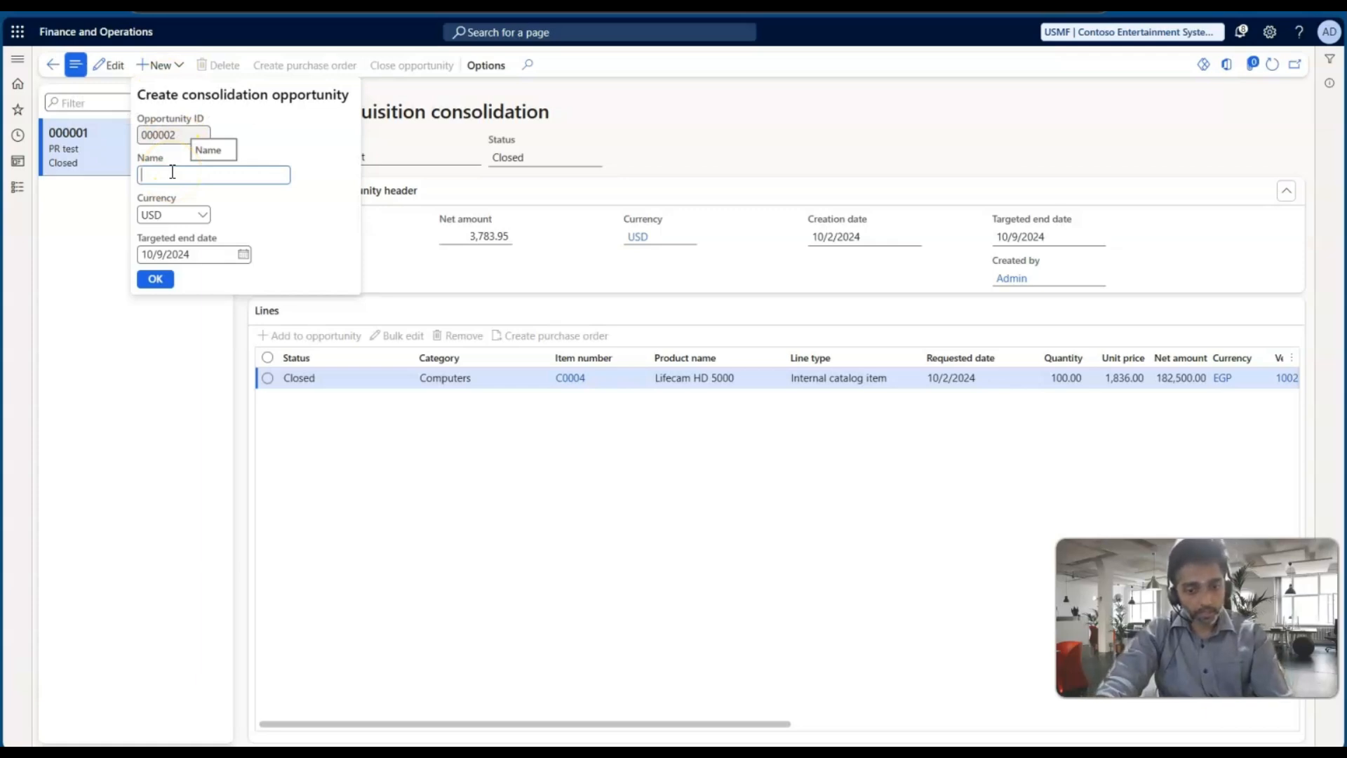
text(Cam)
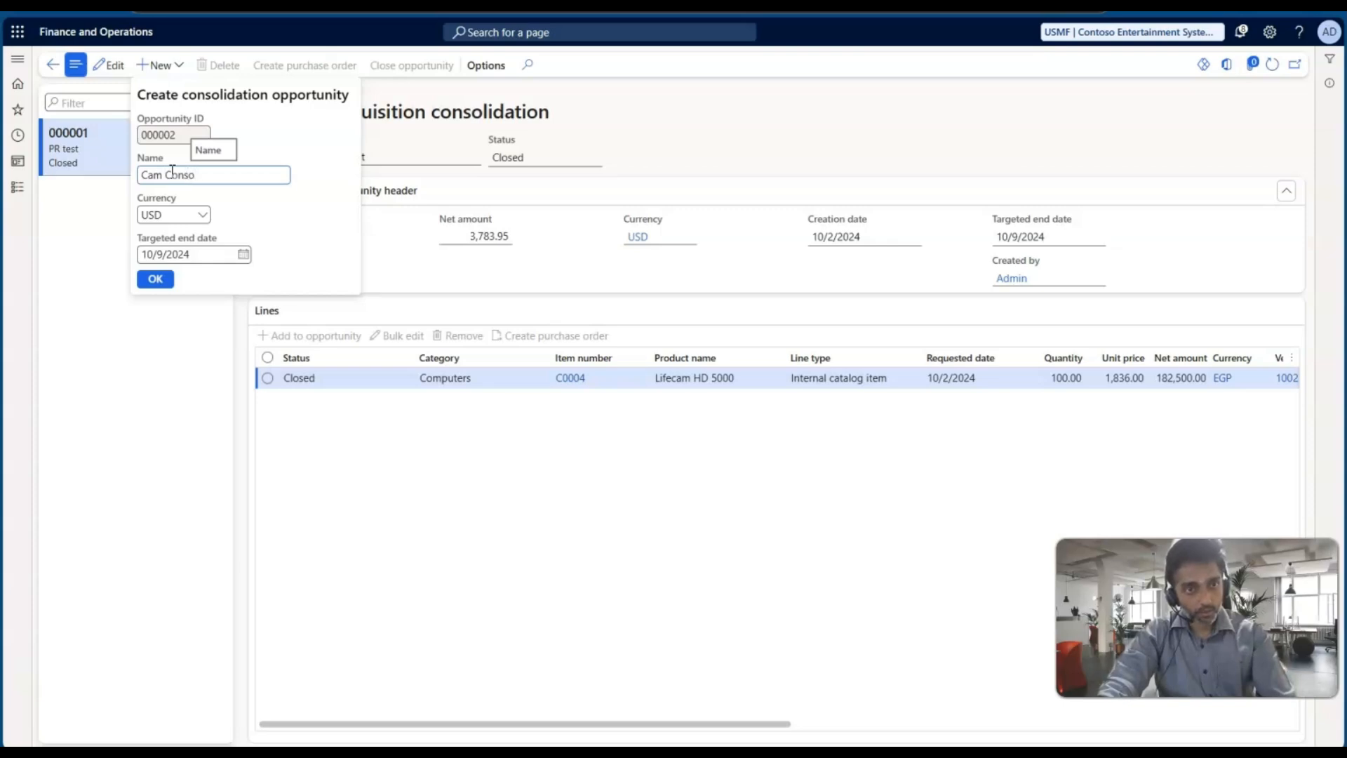
text(Consolidation)
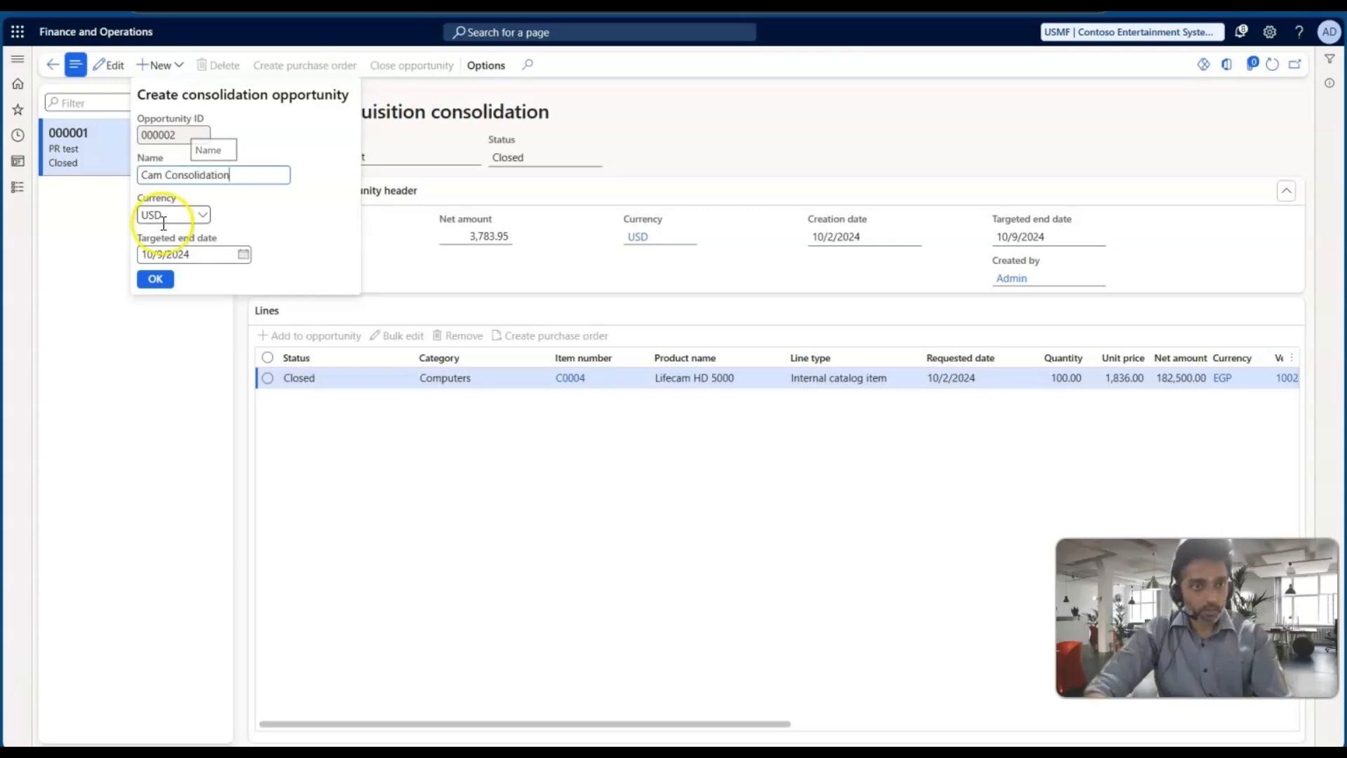
click(152, 279)
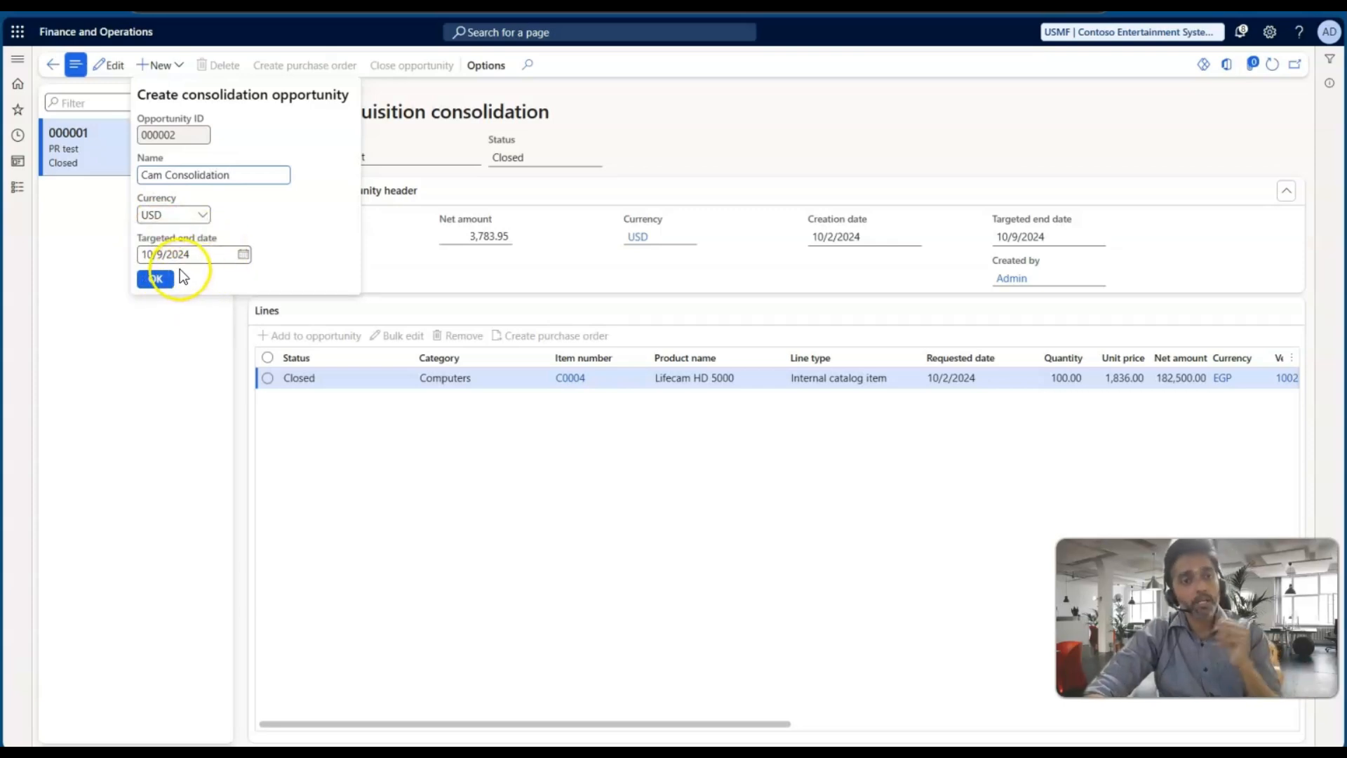
click(243, 254)
click(277, 243)
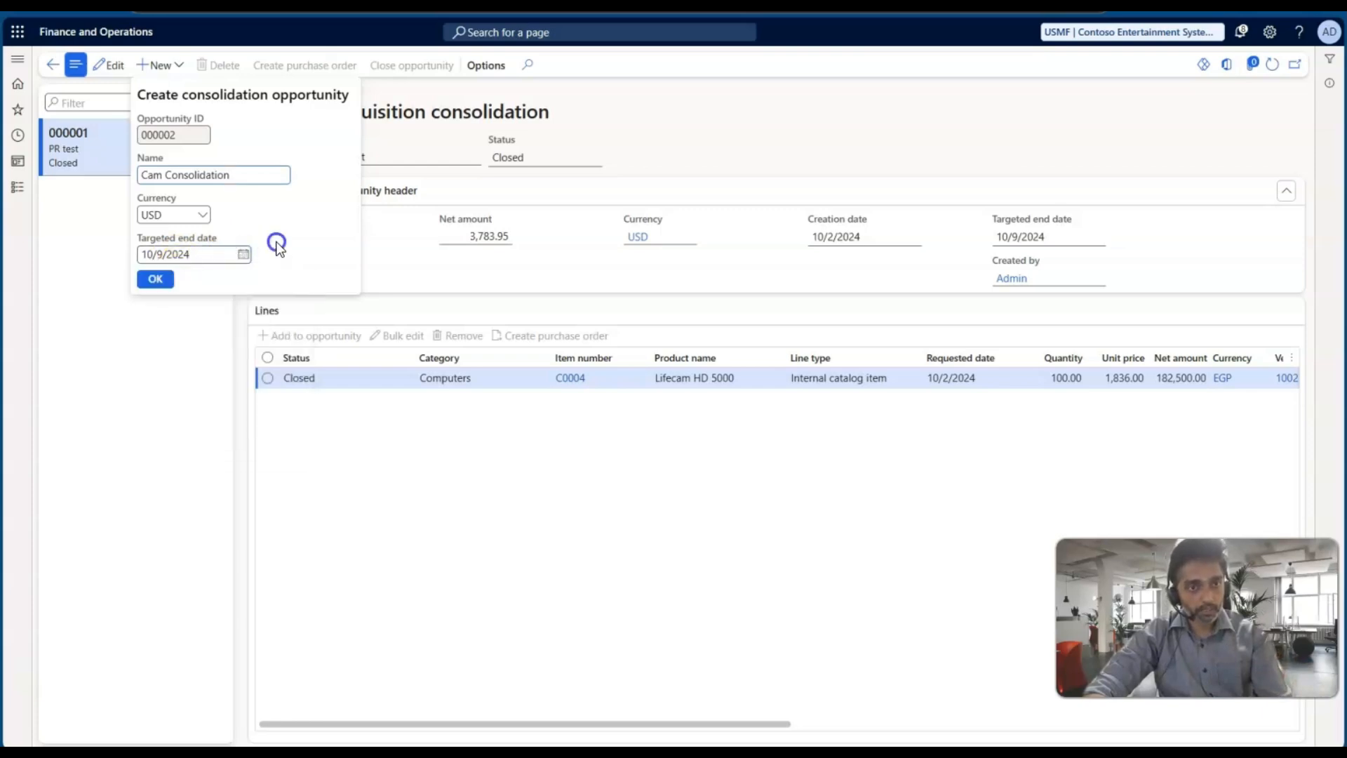
click(155, 279)
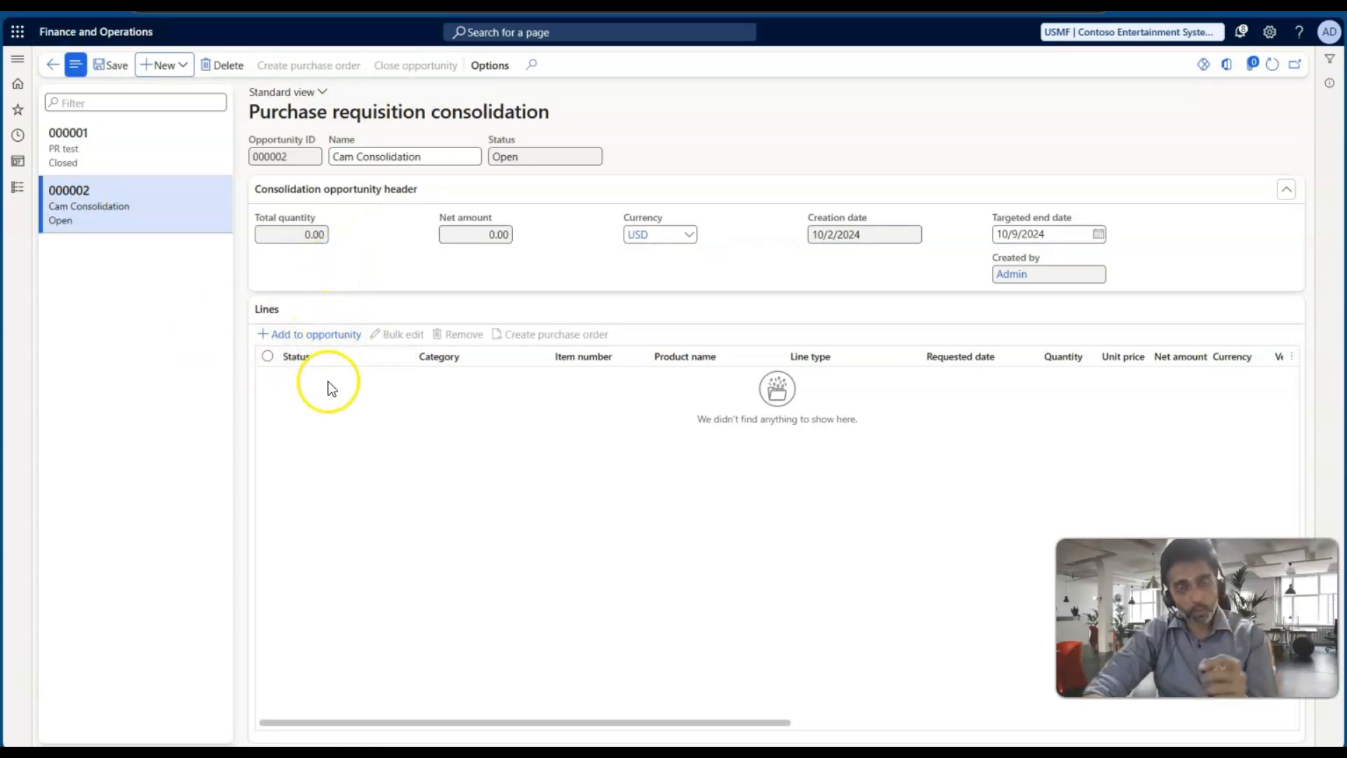
Open the selection of requisition lines for Cam Consolidation and examine their quantities, vendors and requesters alongside the demand consolidation eligibility slide.
click(315, 337)
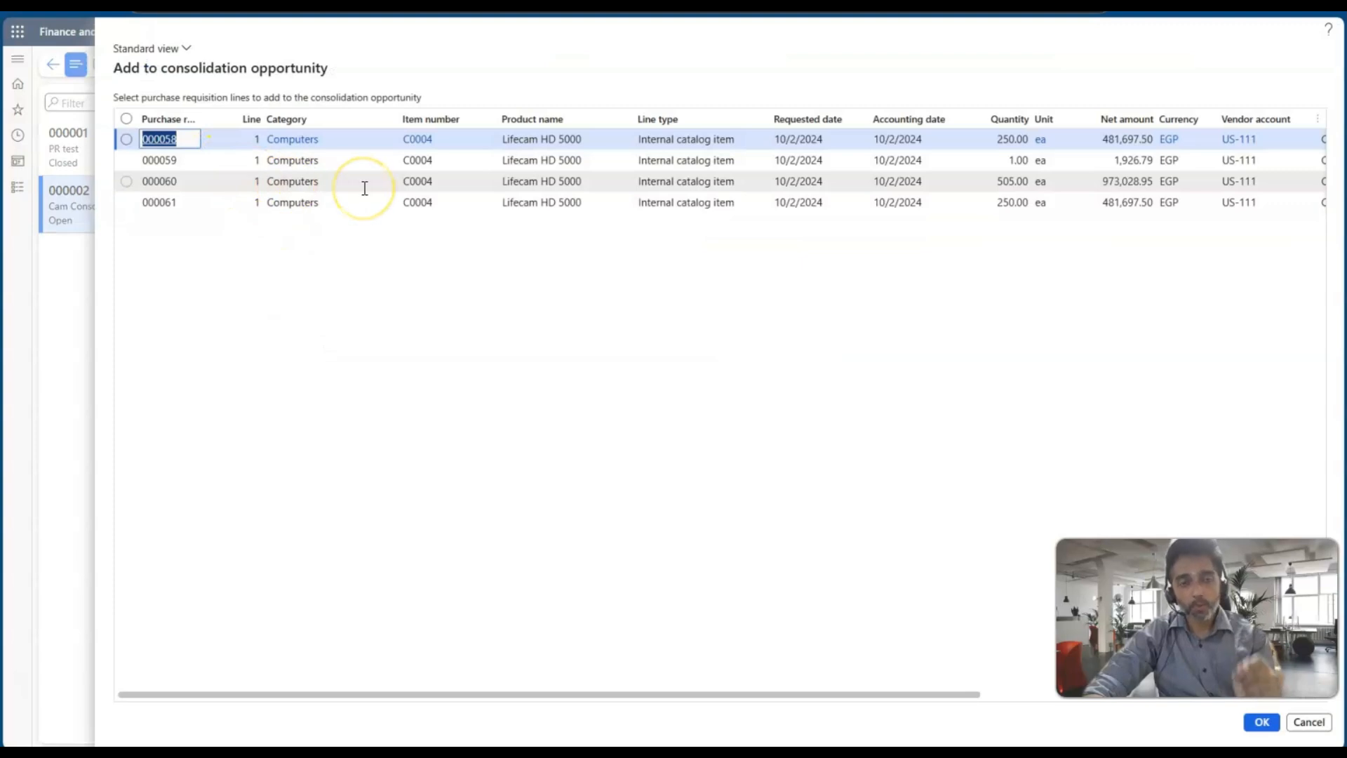
mouse_move(365, 188)
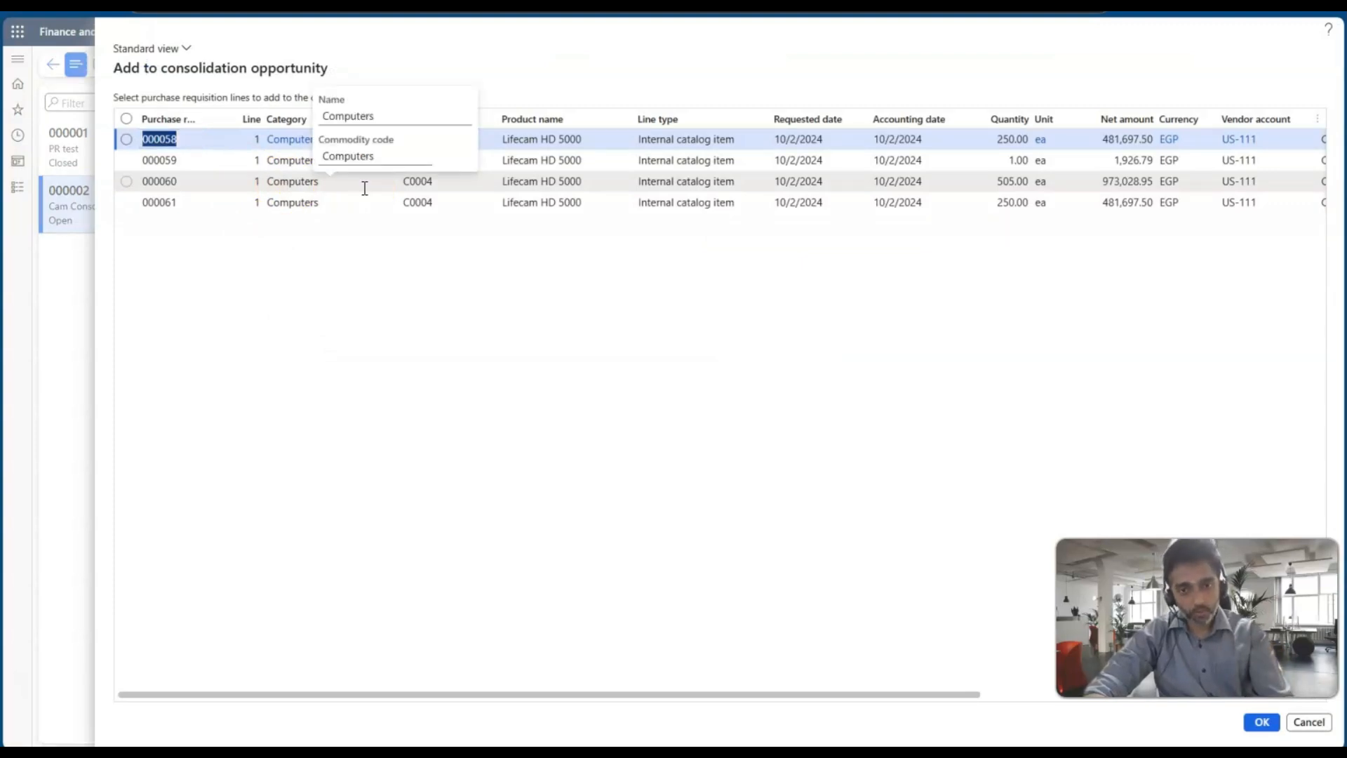
key(alt+Tab)
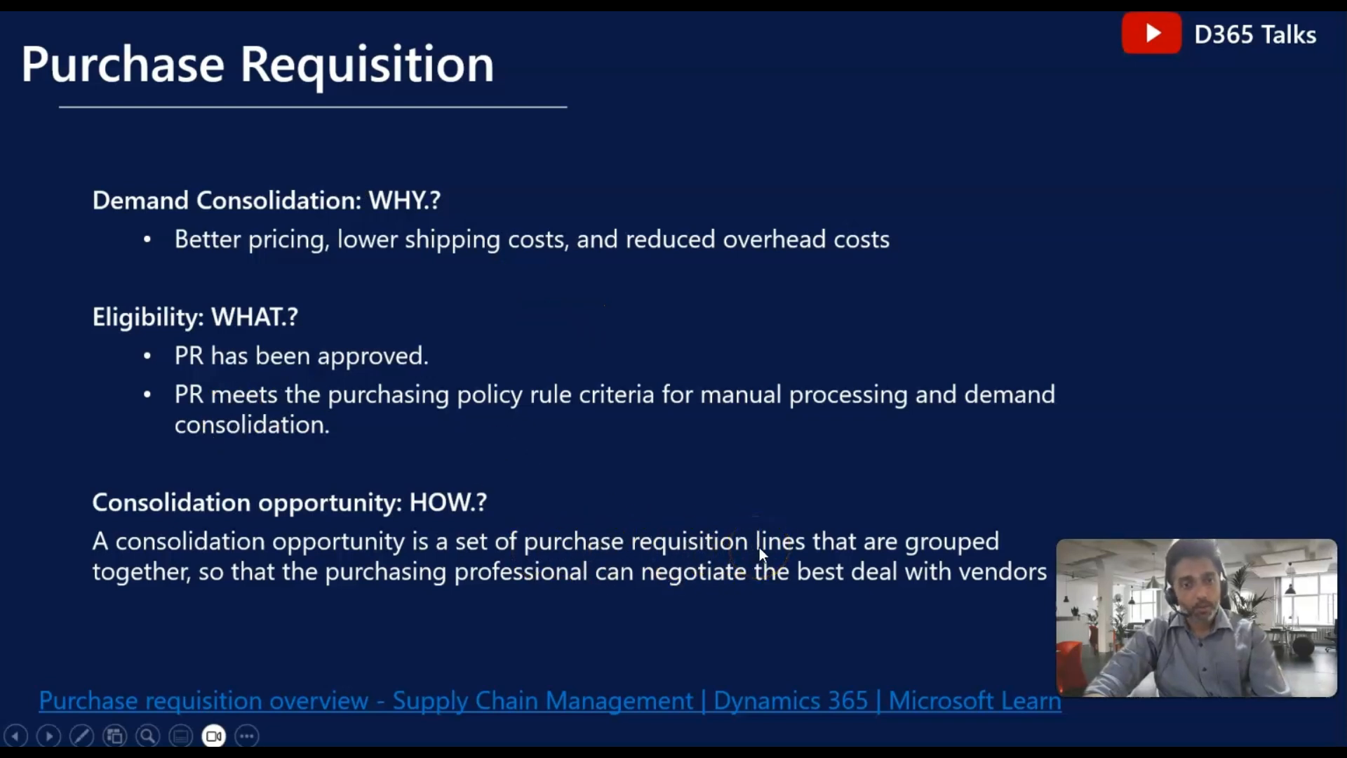
key(alt+Tab)
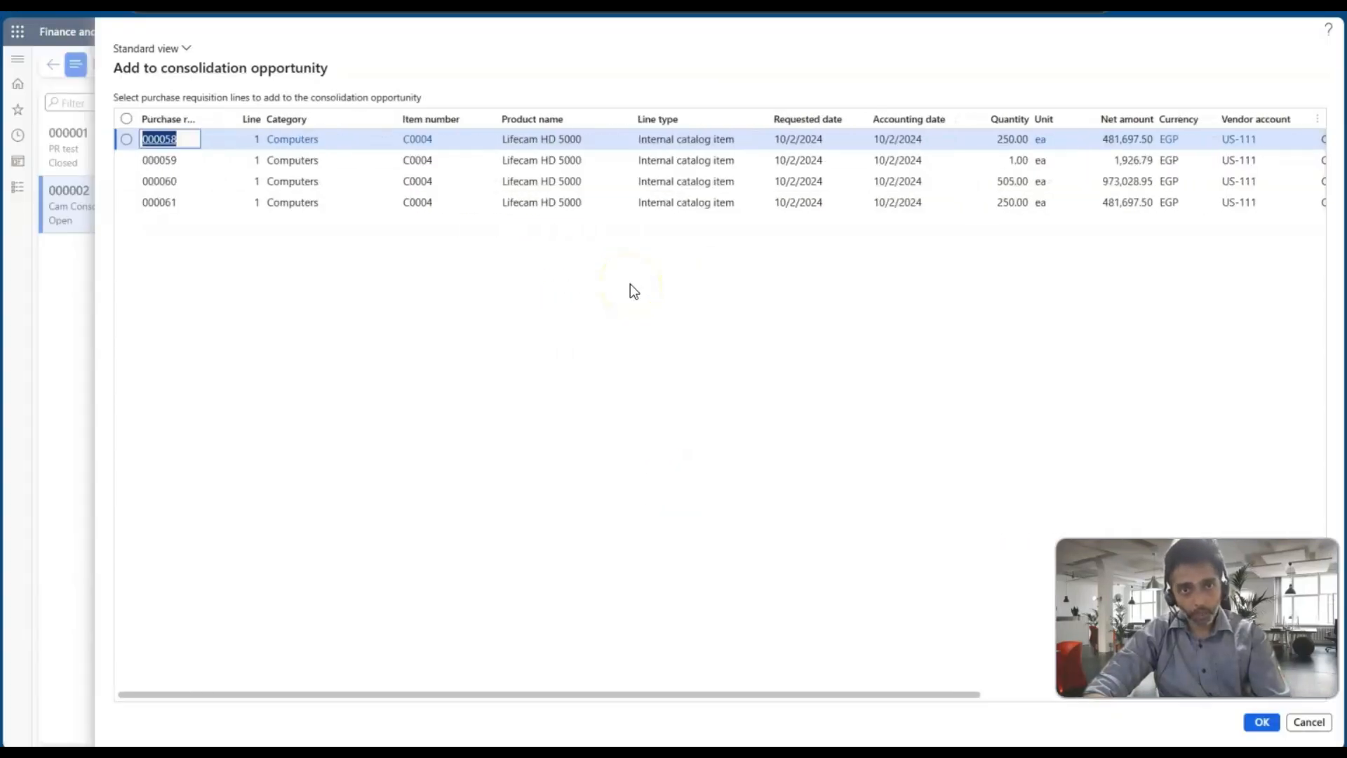
click(452, 159)
scroll(526, 157, right, 3)
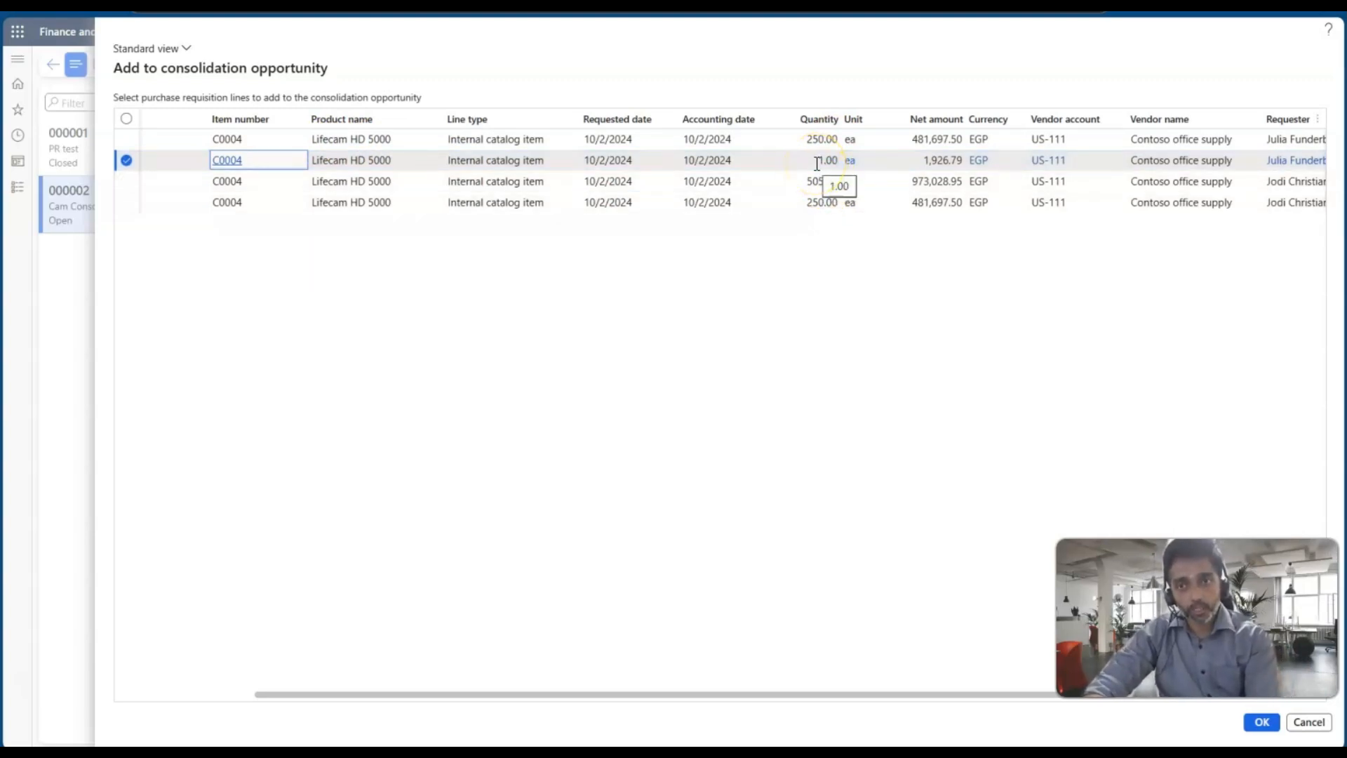
scroll(877, 182, right, 2)
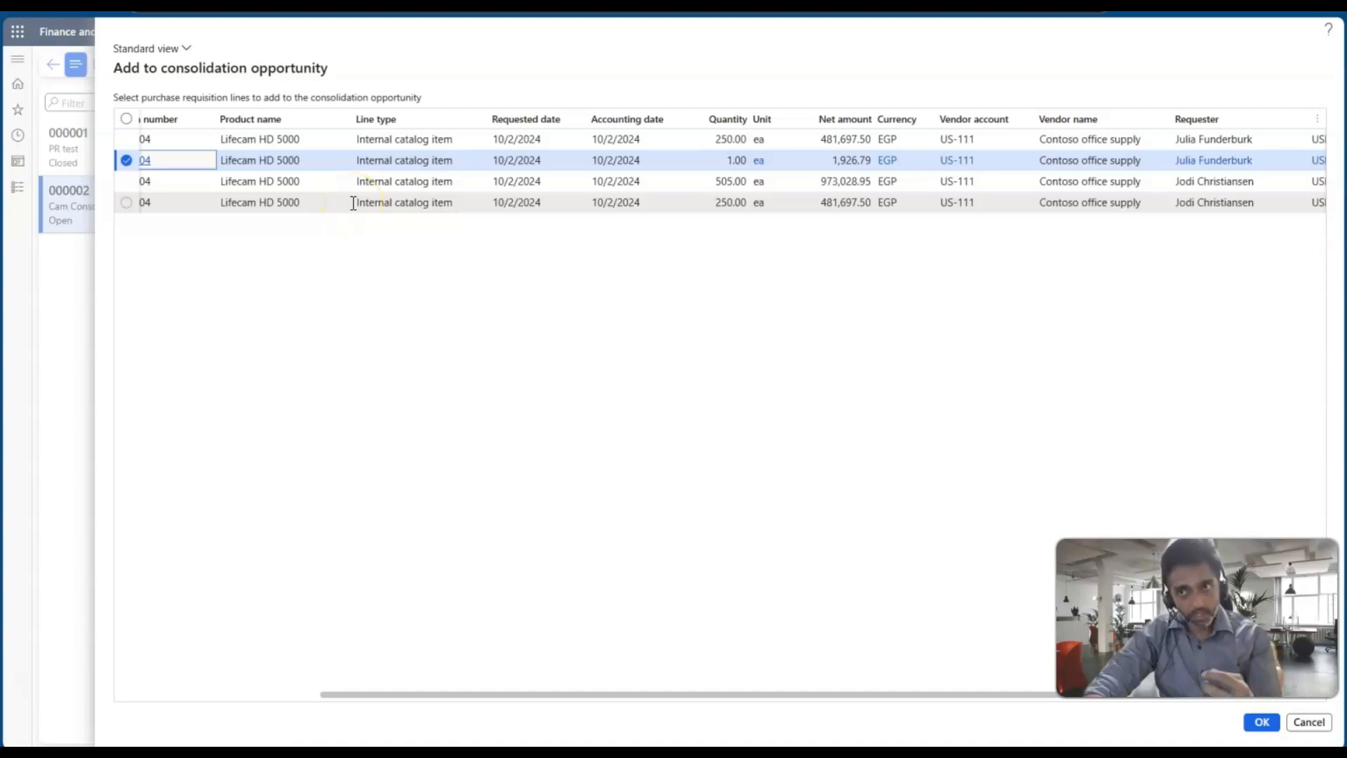
scroll(536, 243, right, 2)
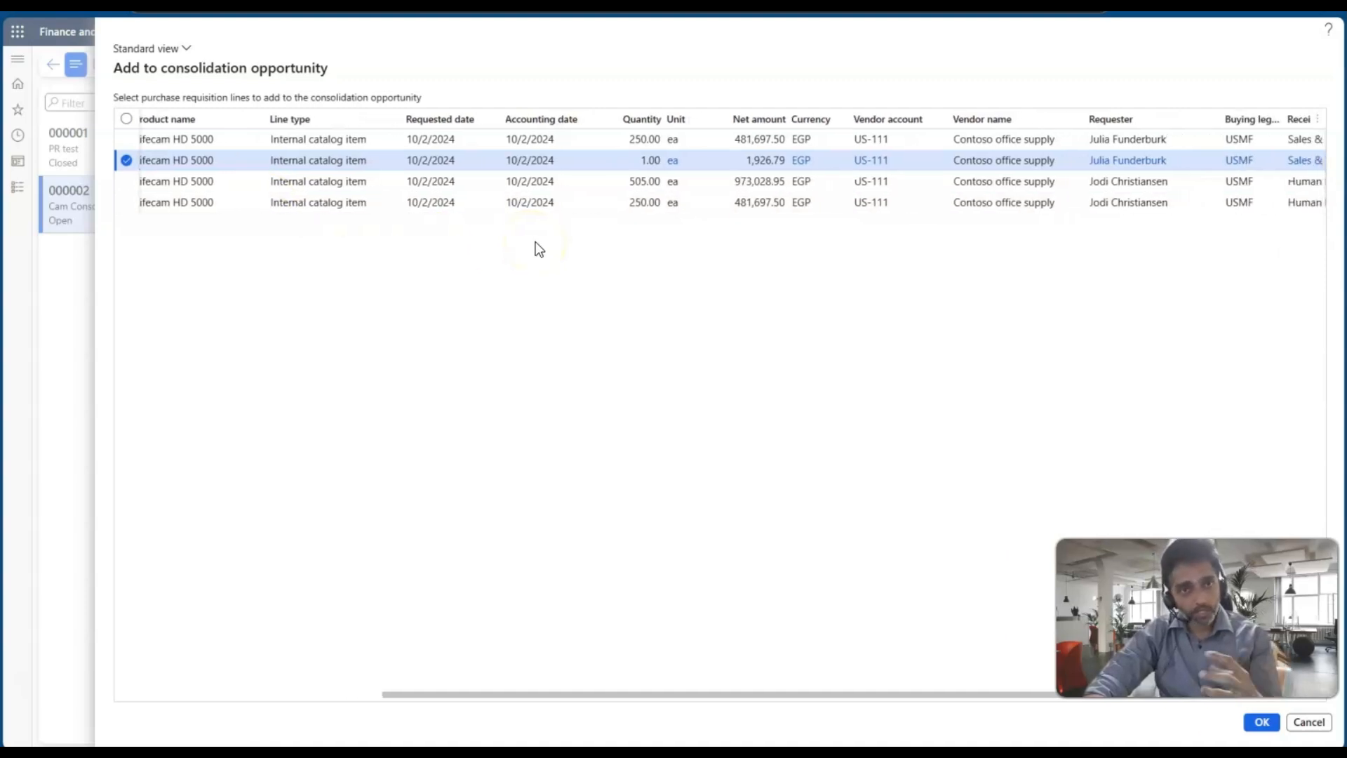
scroll(537, 247, left, 5)
scroll(306, 245, left, 2)
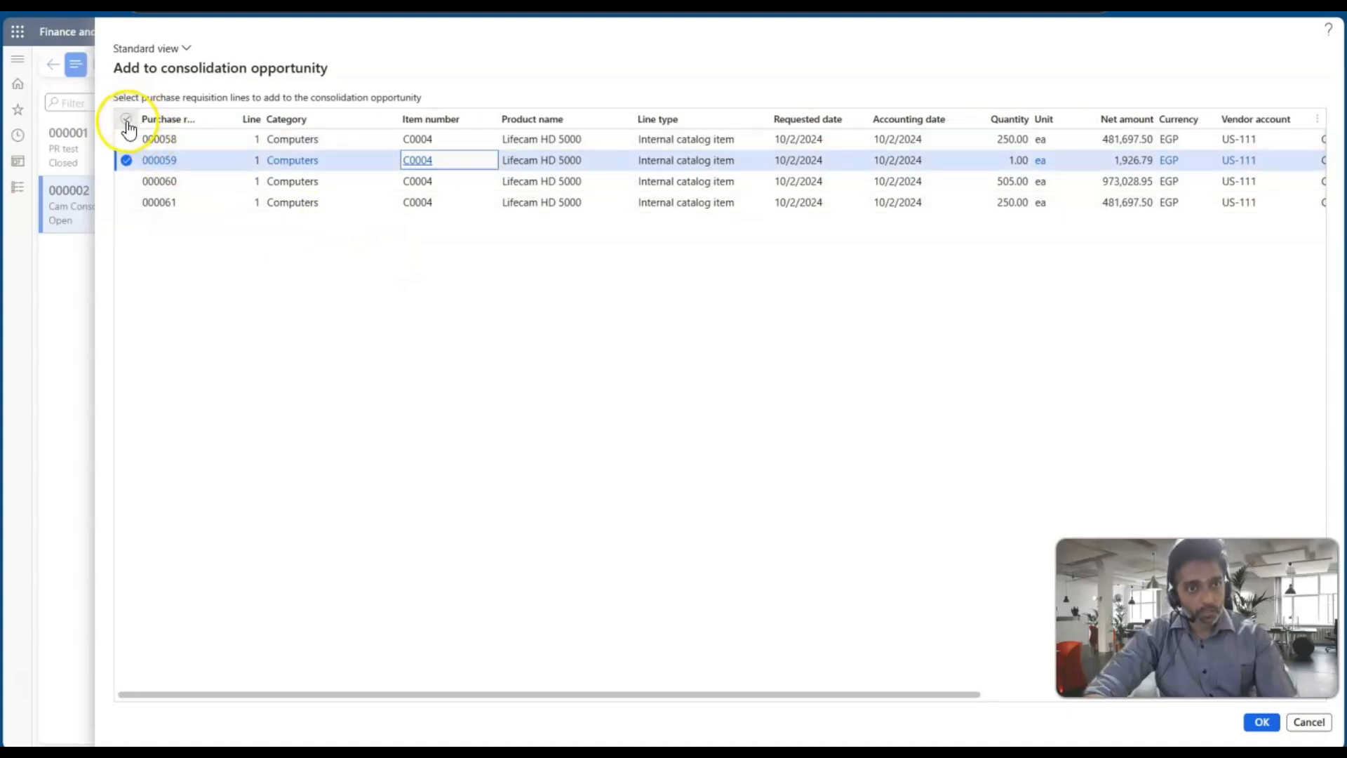
click(128, 119)
click(127, 203)
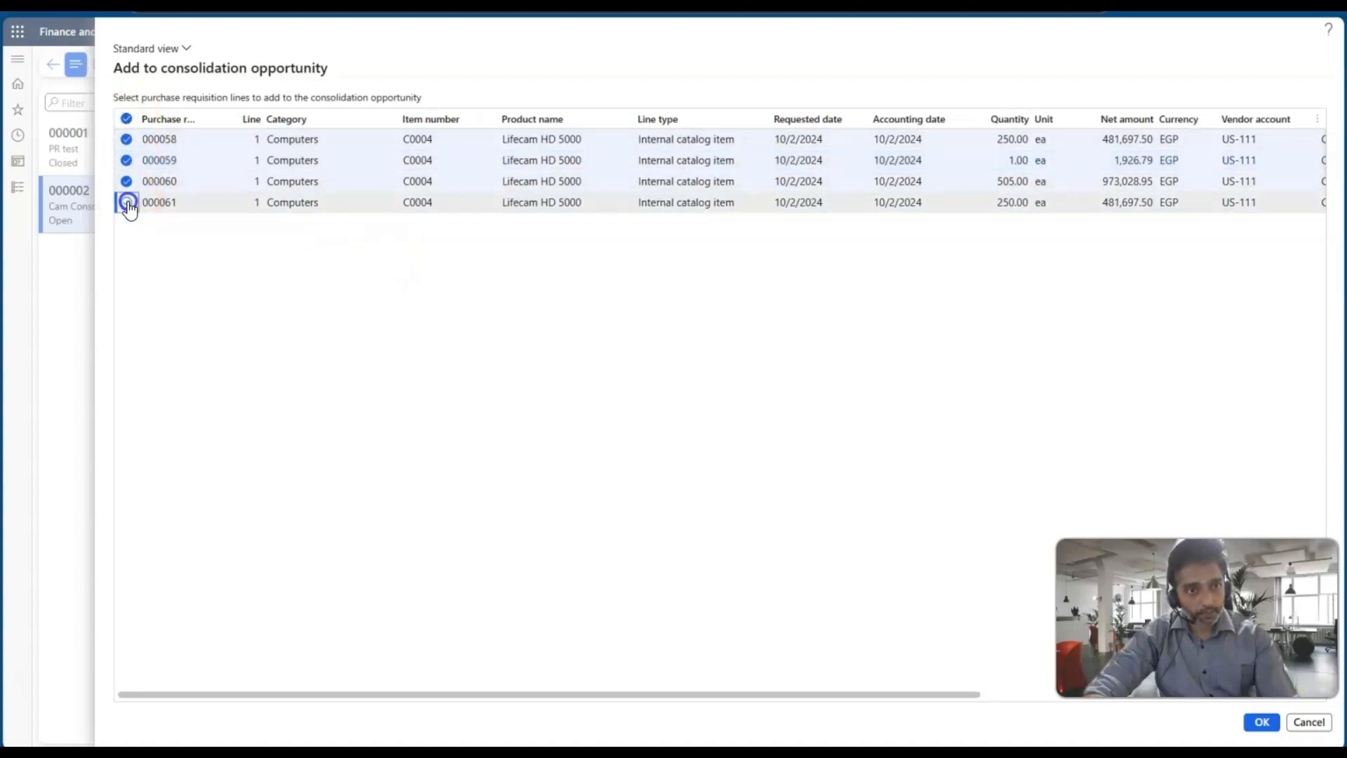
click(127, 183)
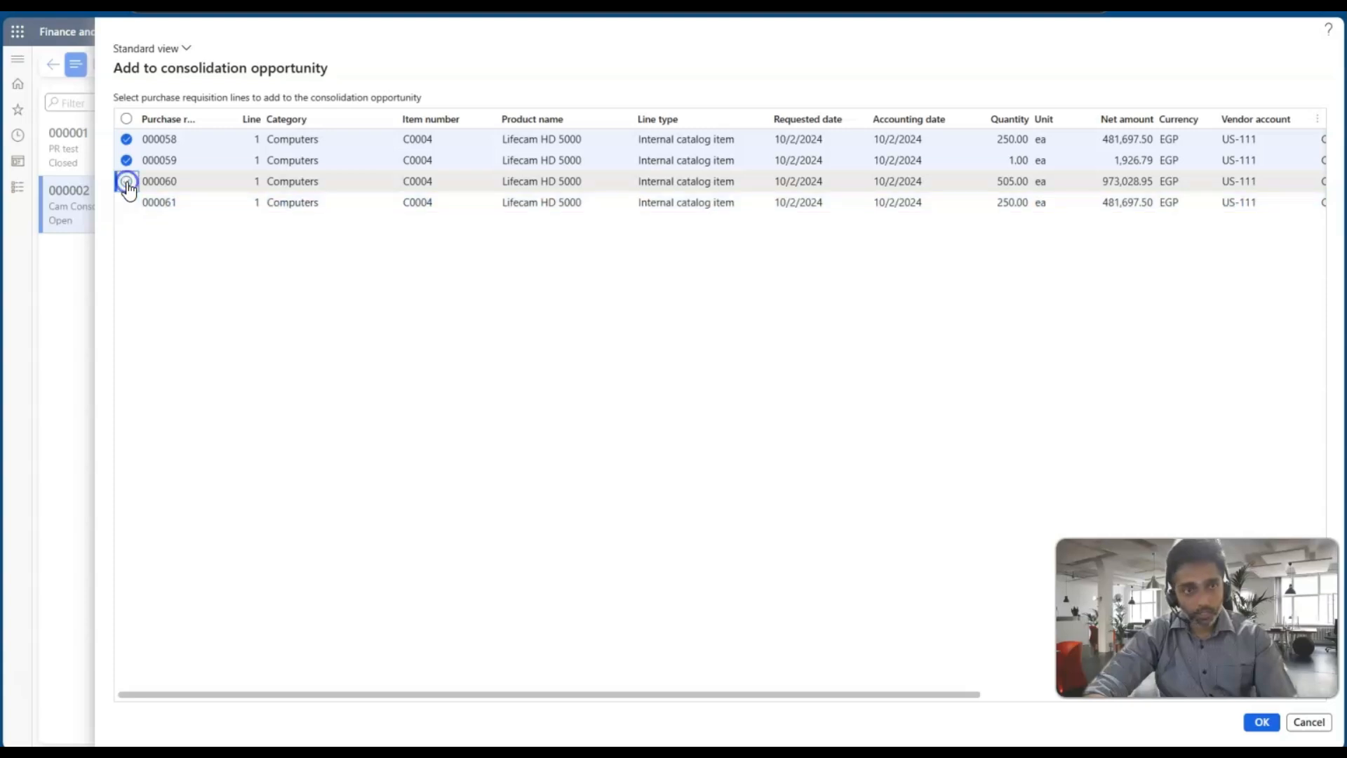
click(127, 161)
click(127, 141)
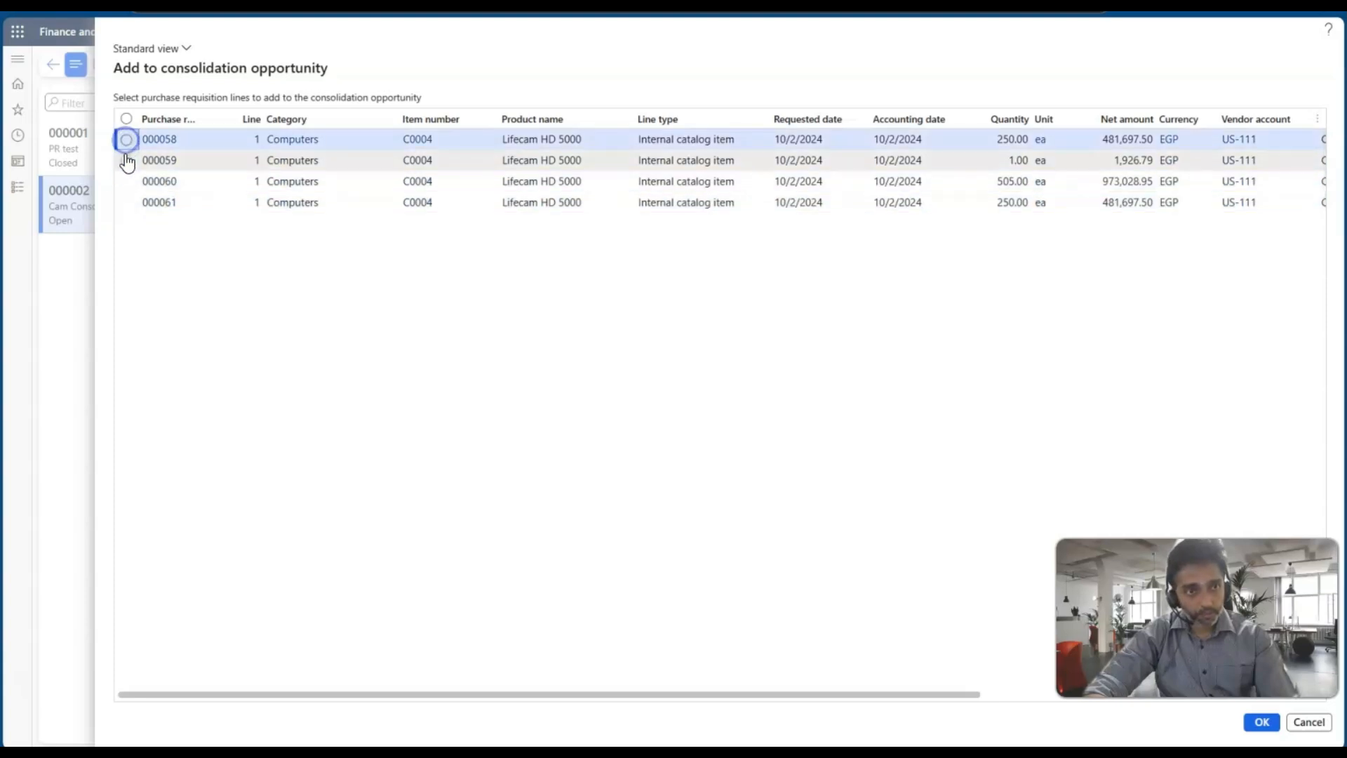
Add the lines of purchase requisitions 000059 and 000060 to the Cam Consolidation opportunity.
click(127, 182)
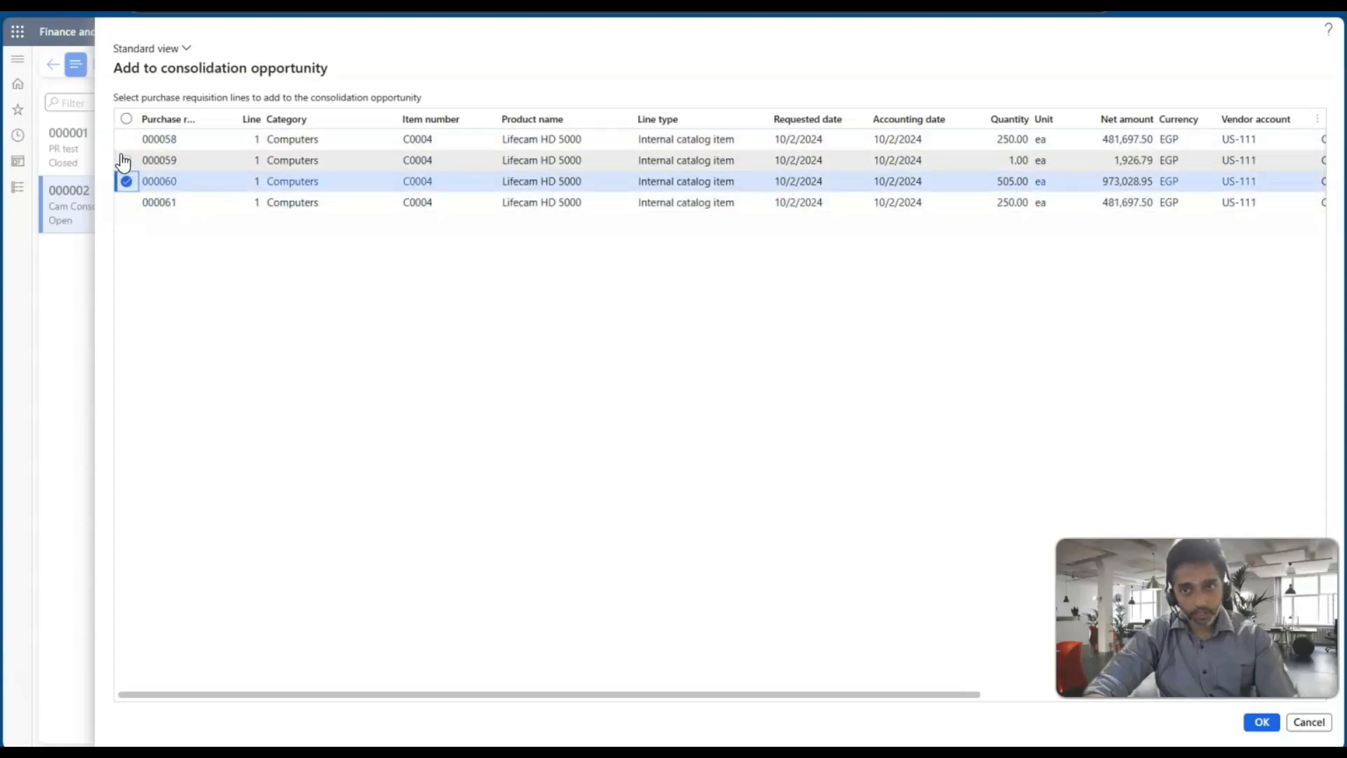
click(126, 161)
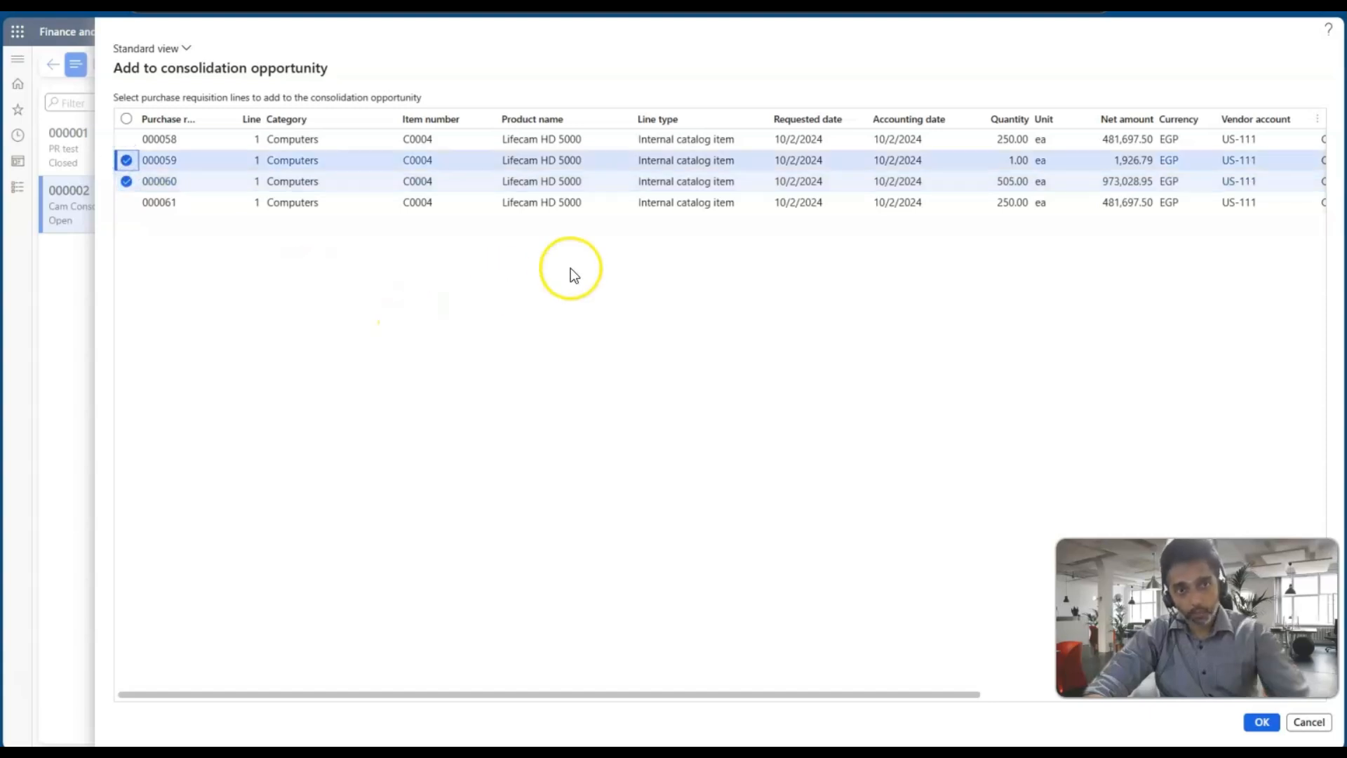
click(1261, 723)
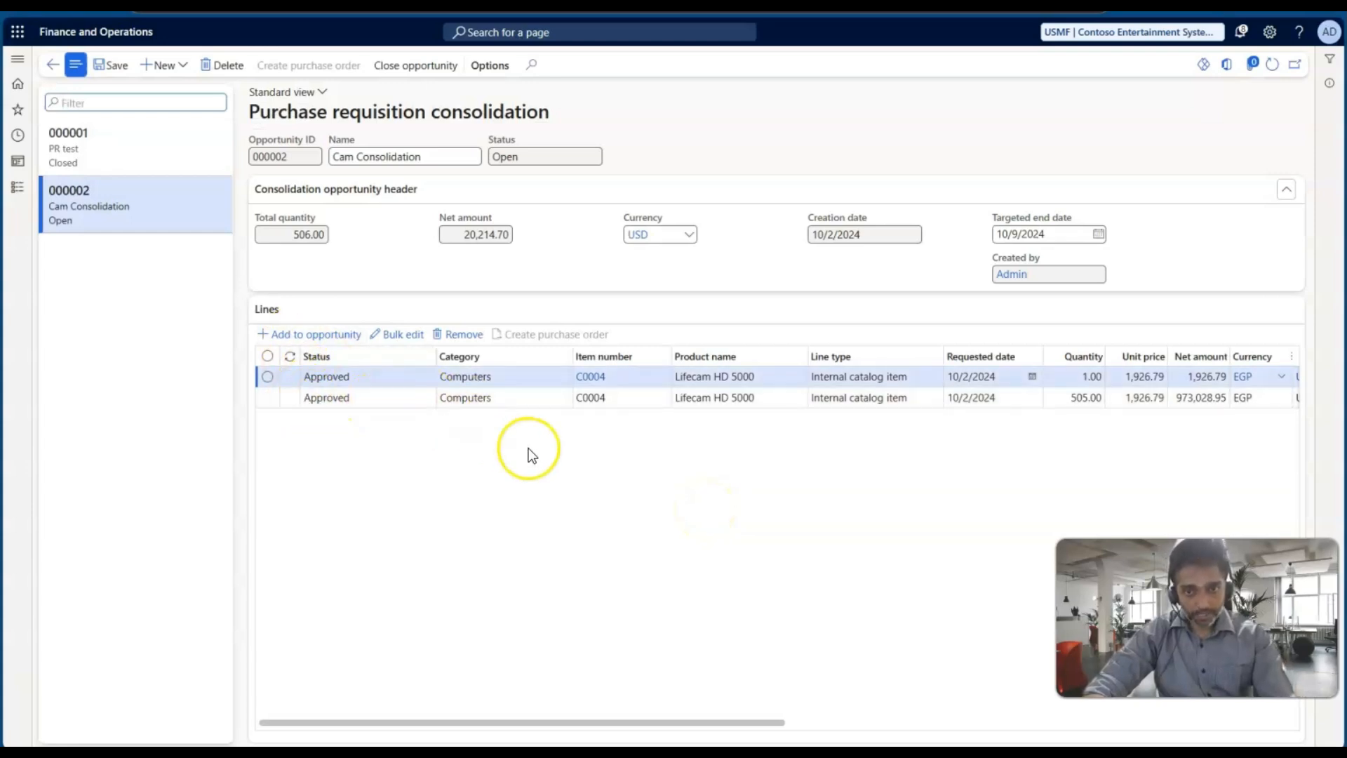
Review both Cam Consolidation lines and start a bulk edit of them with a new unit price of 1721.
scroll(532, 454, right, 5)
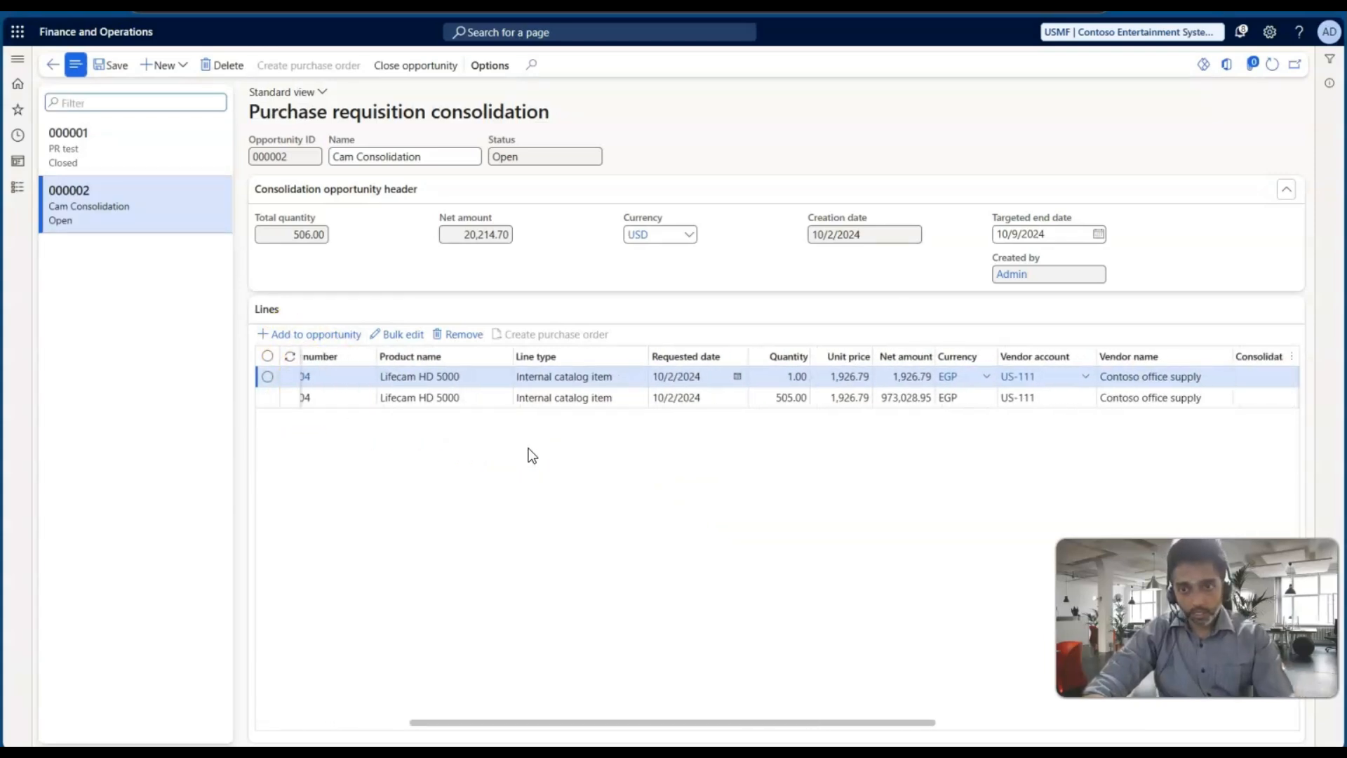
scroll(532, 455, right, 2)
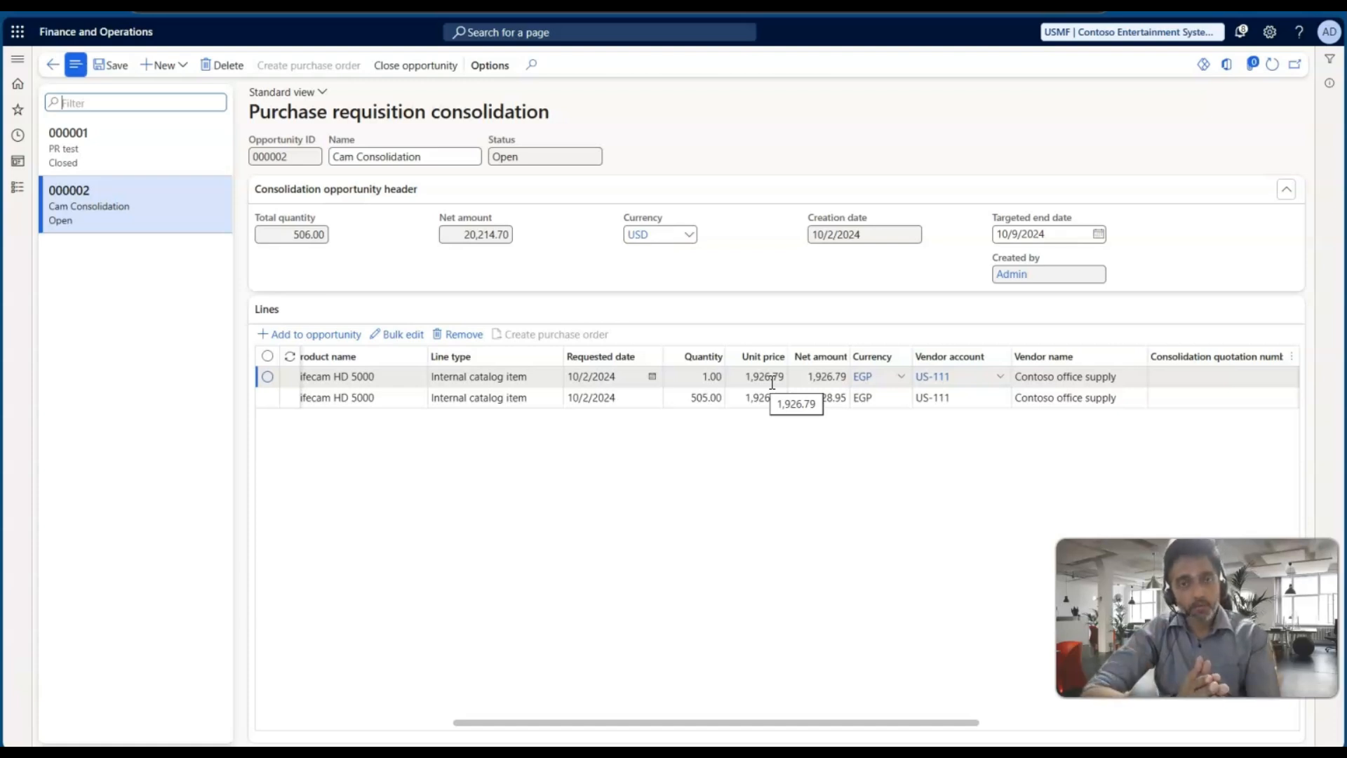
click(480, 477)
click(268, 377)
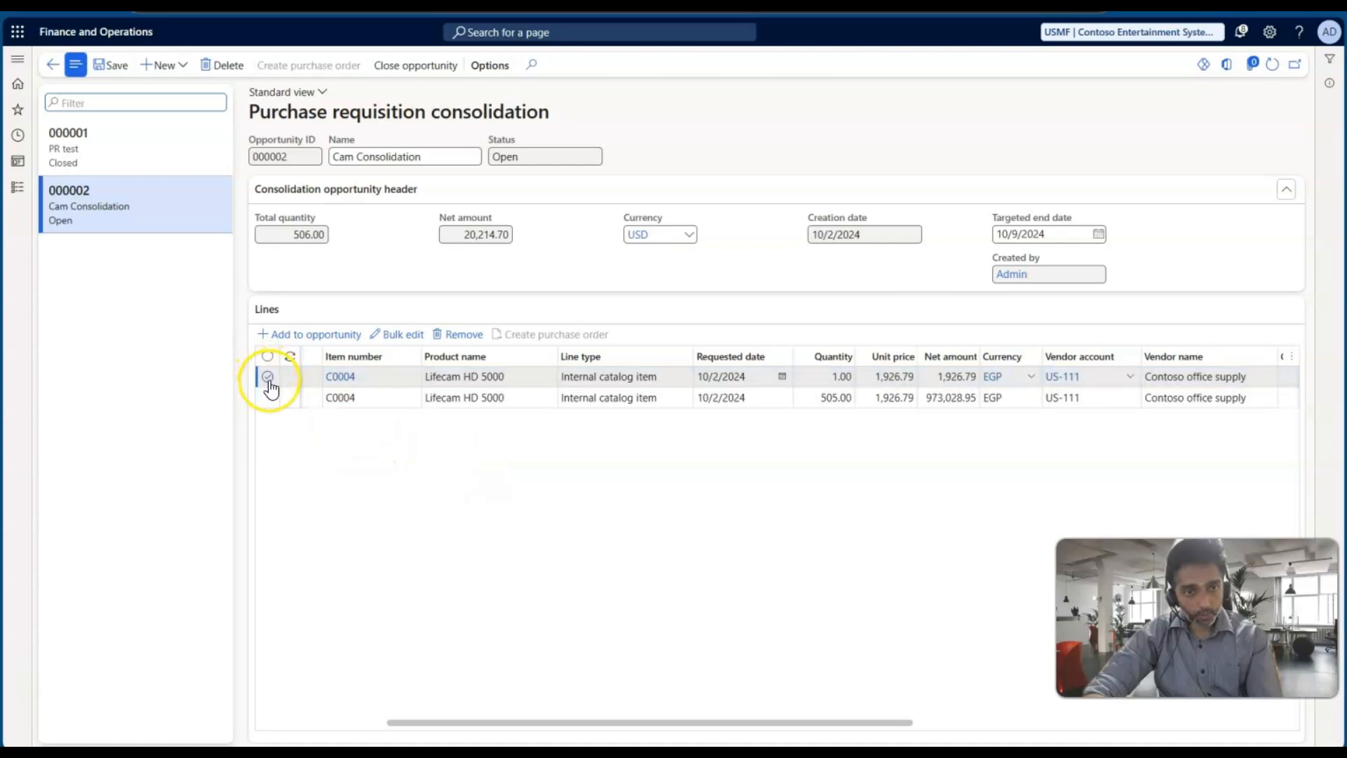
click(267, 356)
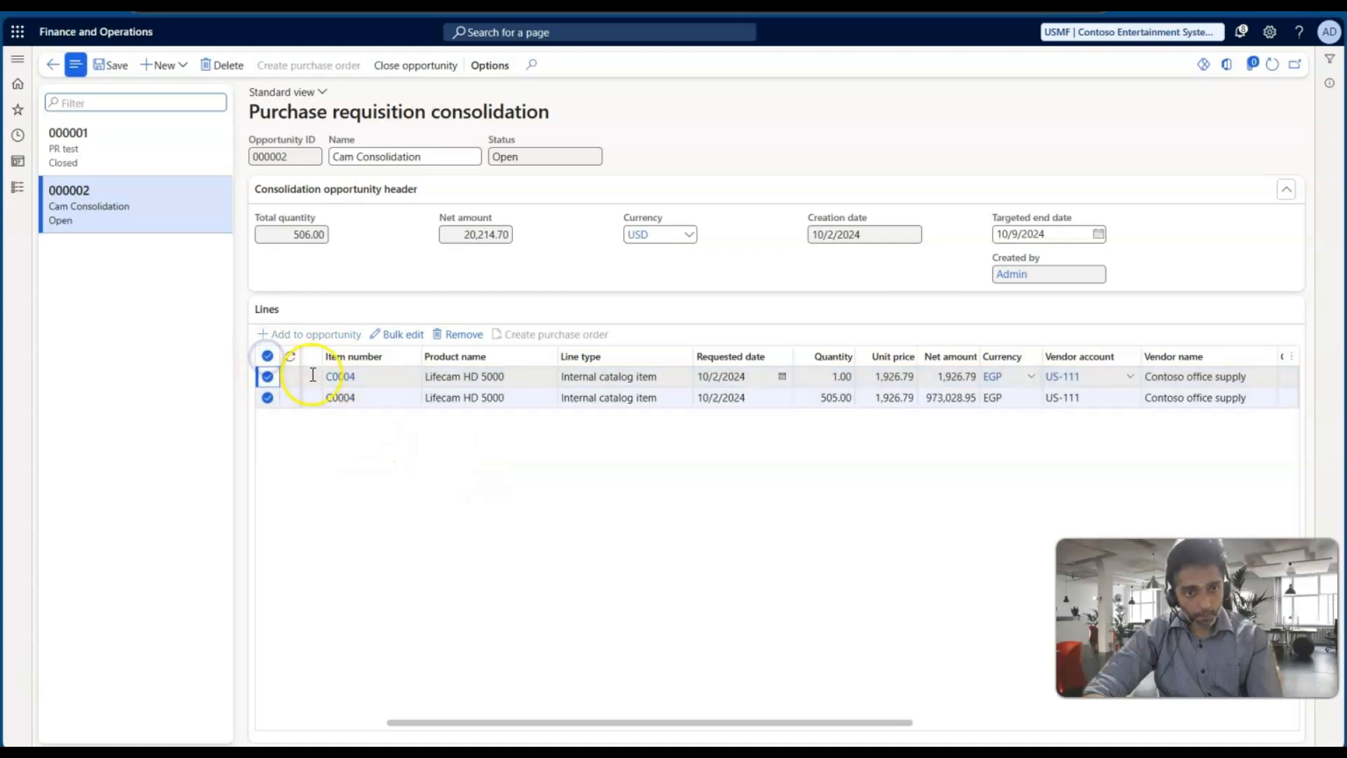
click(395, 340)
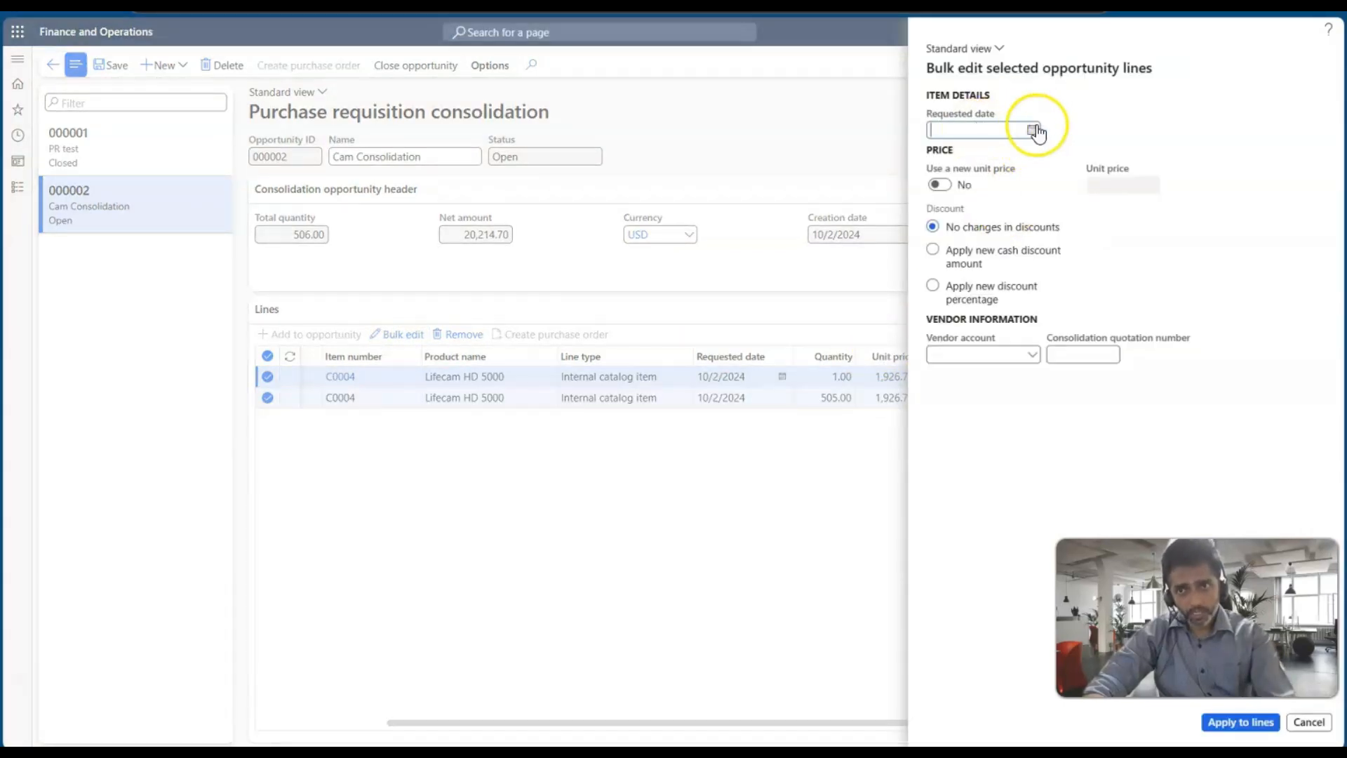
click(942, 186)
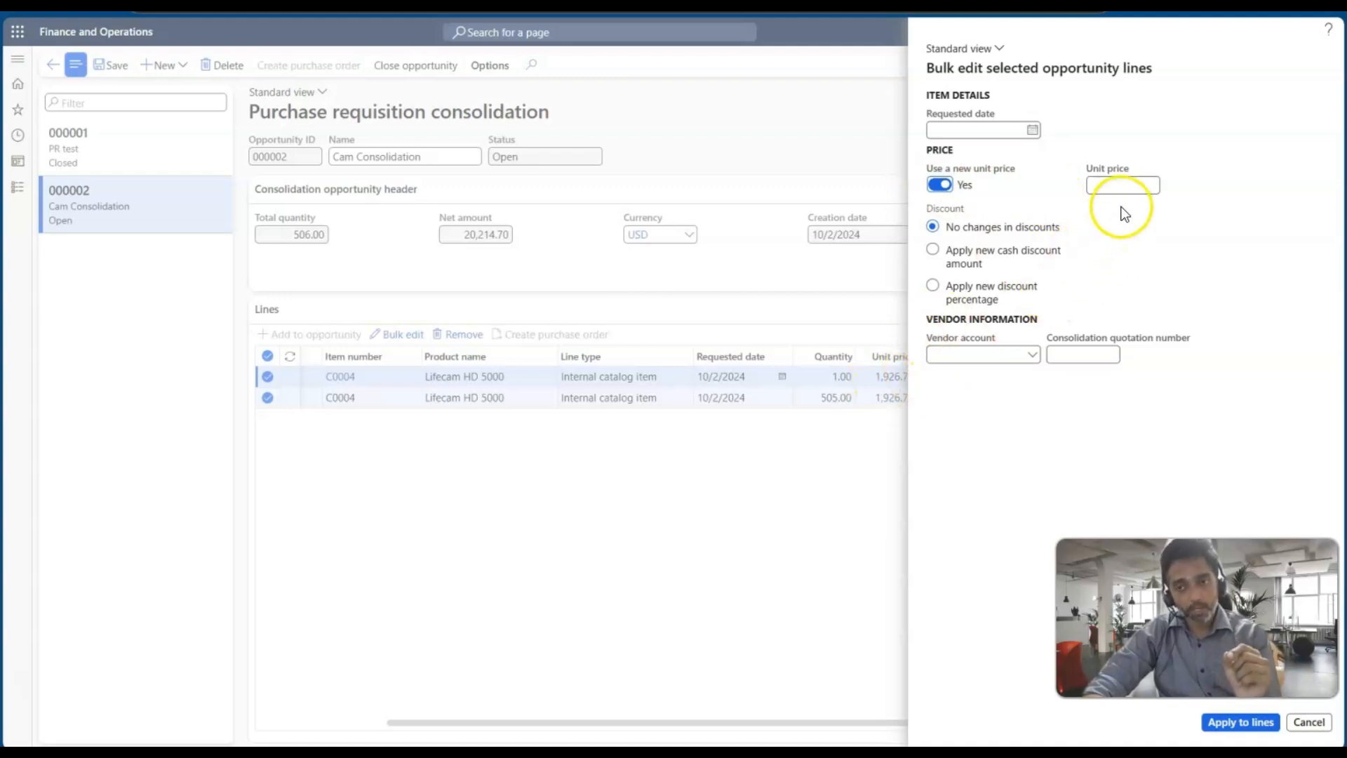
click(1109, 186)
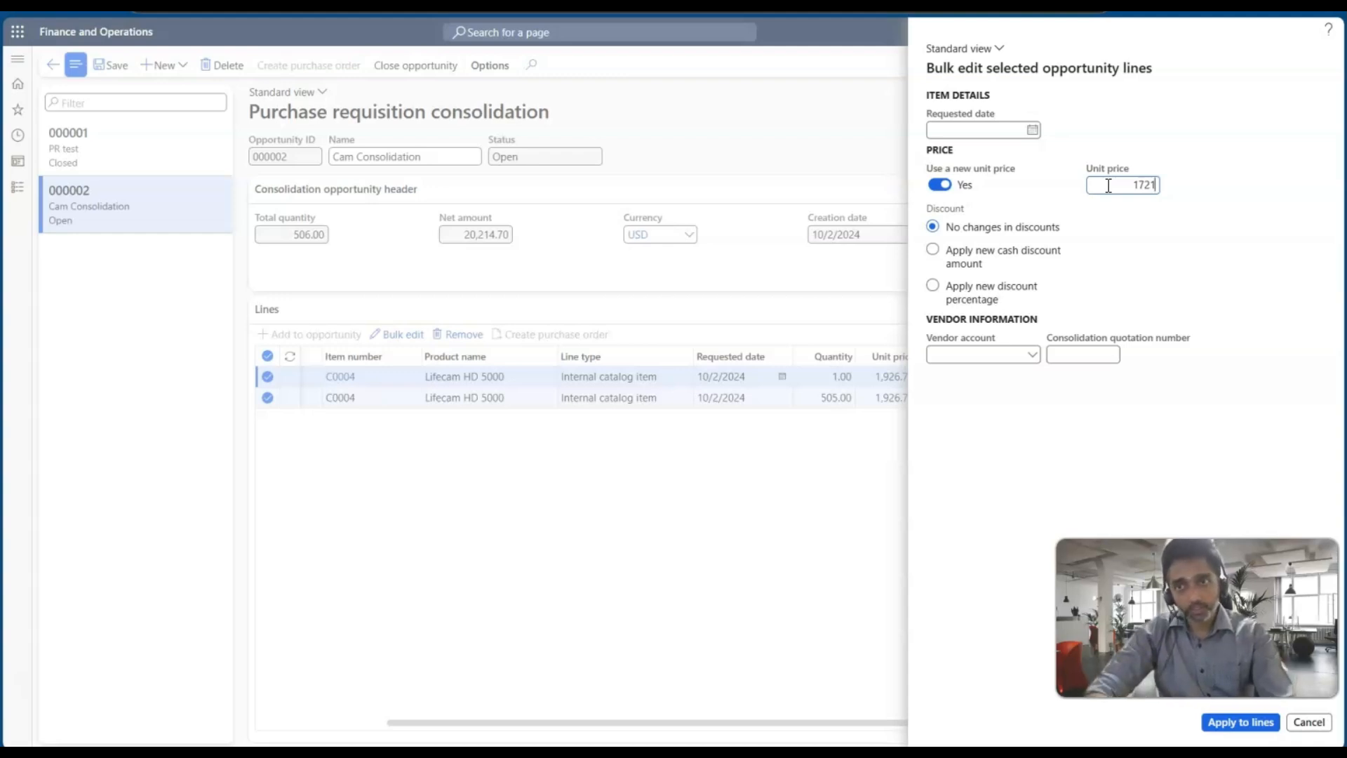
Apply a new cash discount amount of 9.00 in the bulk edit, replacing the existing trade agreement discount.
click(981, 302)
click(936, 251)
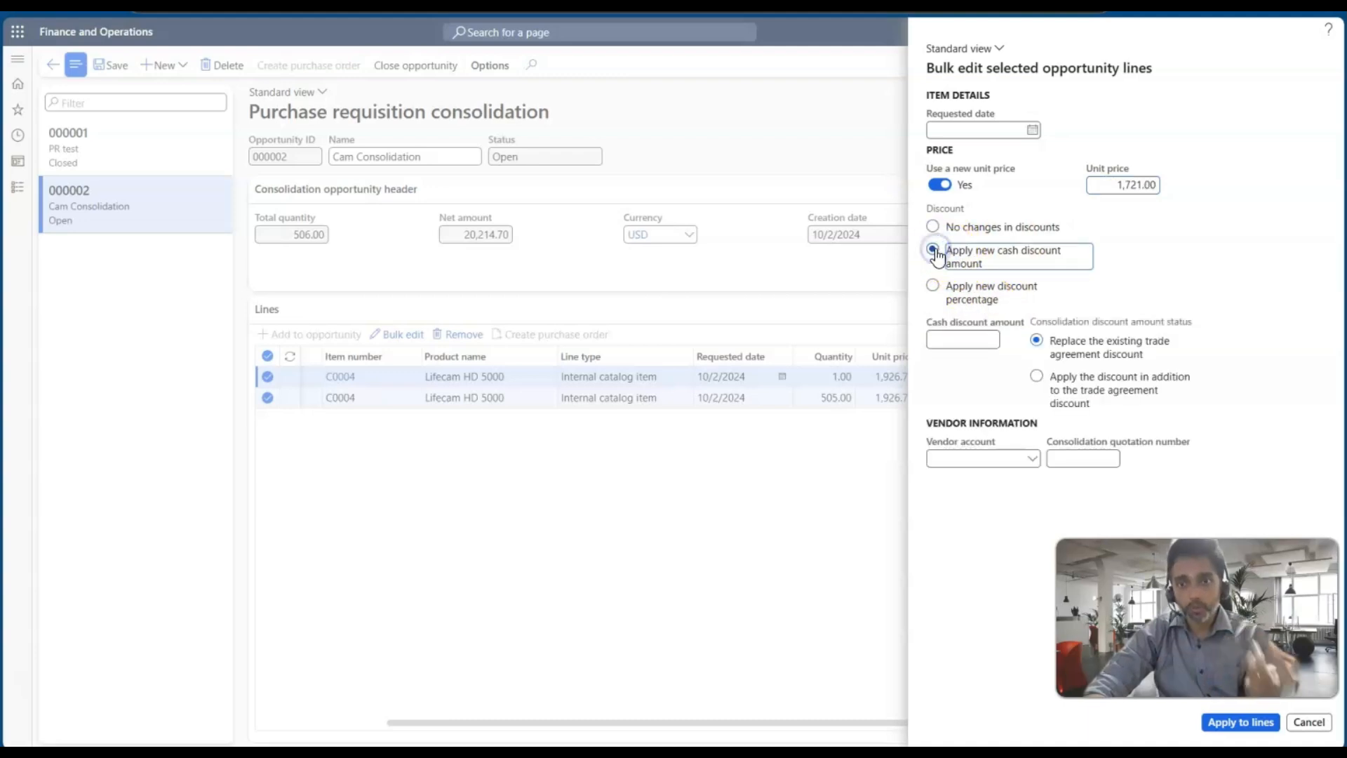
click(962, 334)
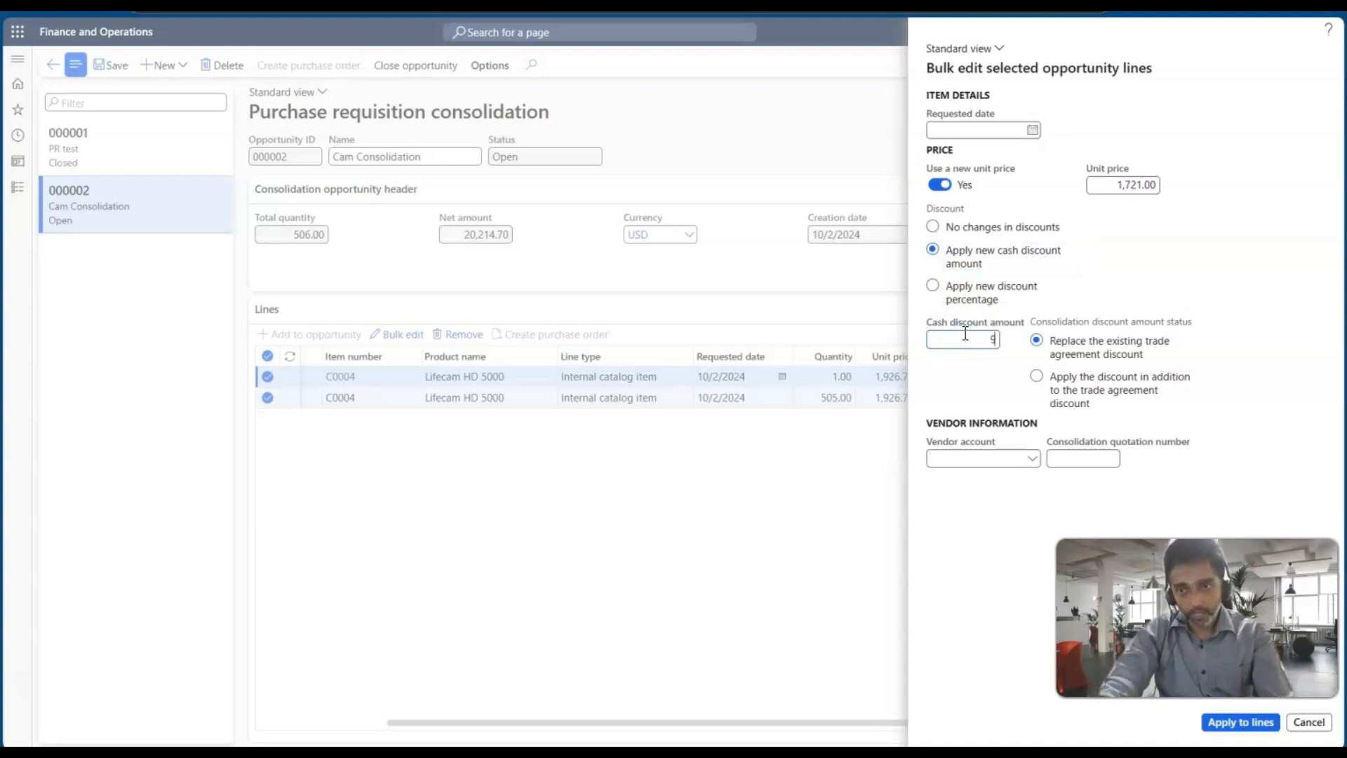
click(969, 348)
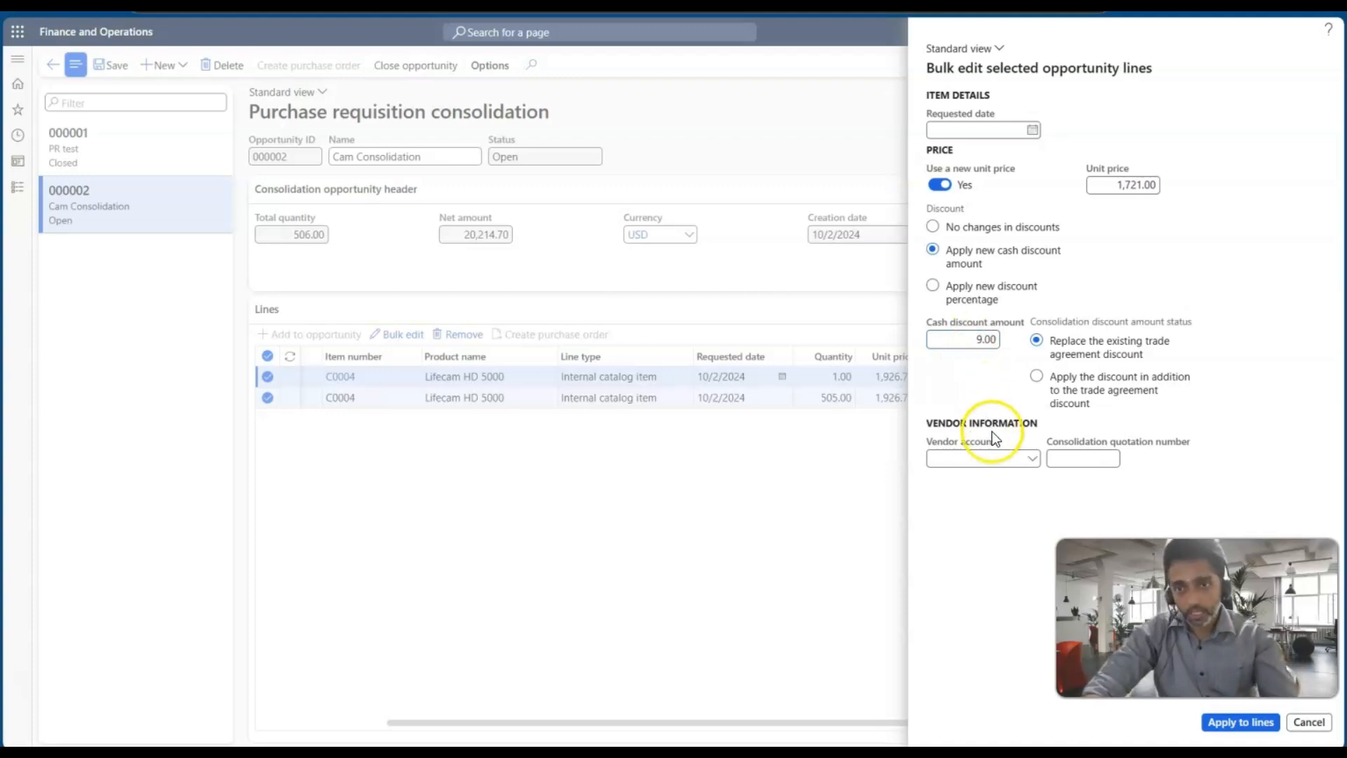
Assign vendor Lande Packaging Supplies and consolidation quotation number CON-QUO-001 in the bulk edit, and apply the changes to both lines.
click(1032, 460)
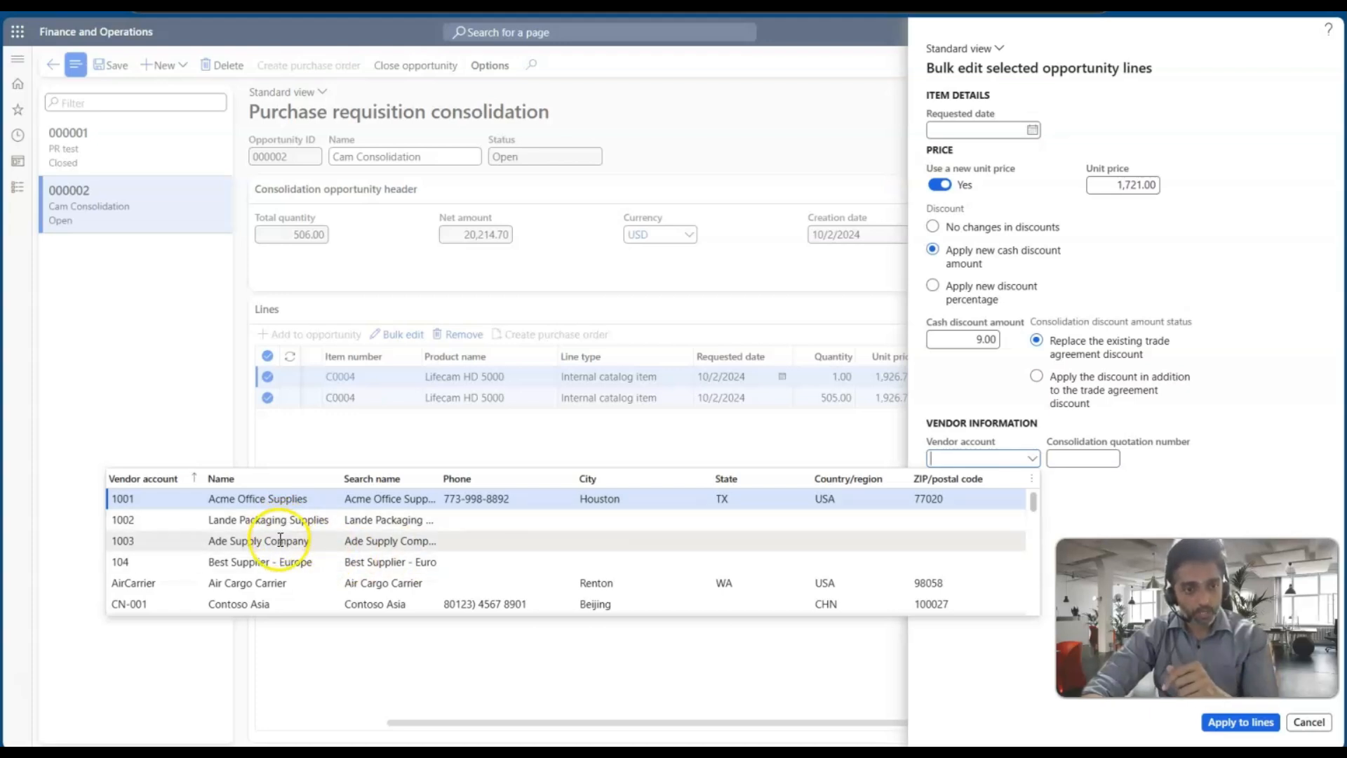
scroll(279, 570, down, 2)
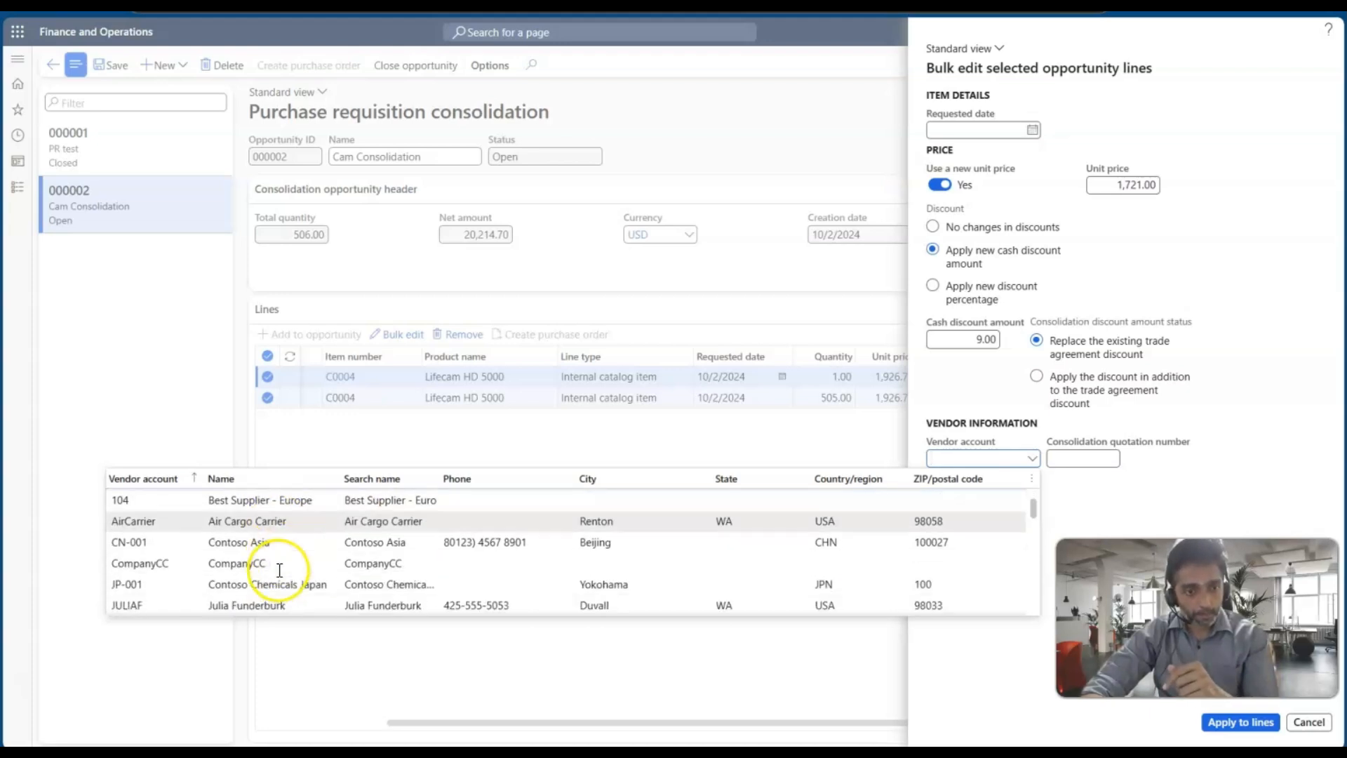
scroll(279, 570, down, 2)
scroll(280, 570, down, 2)
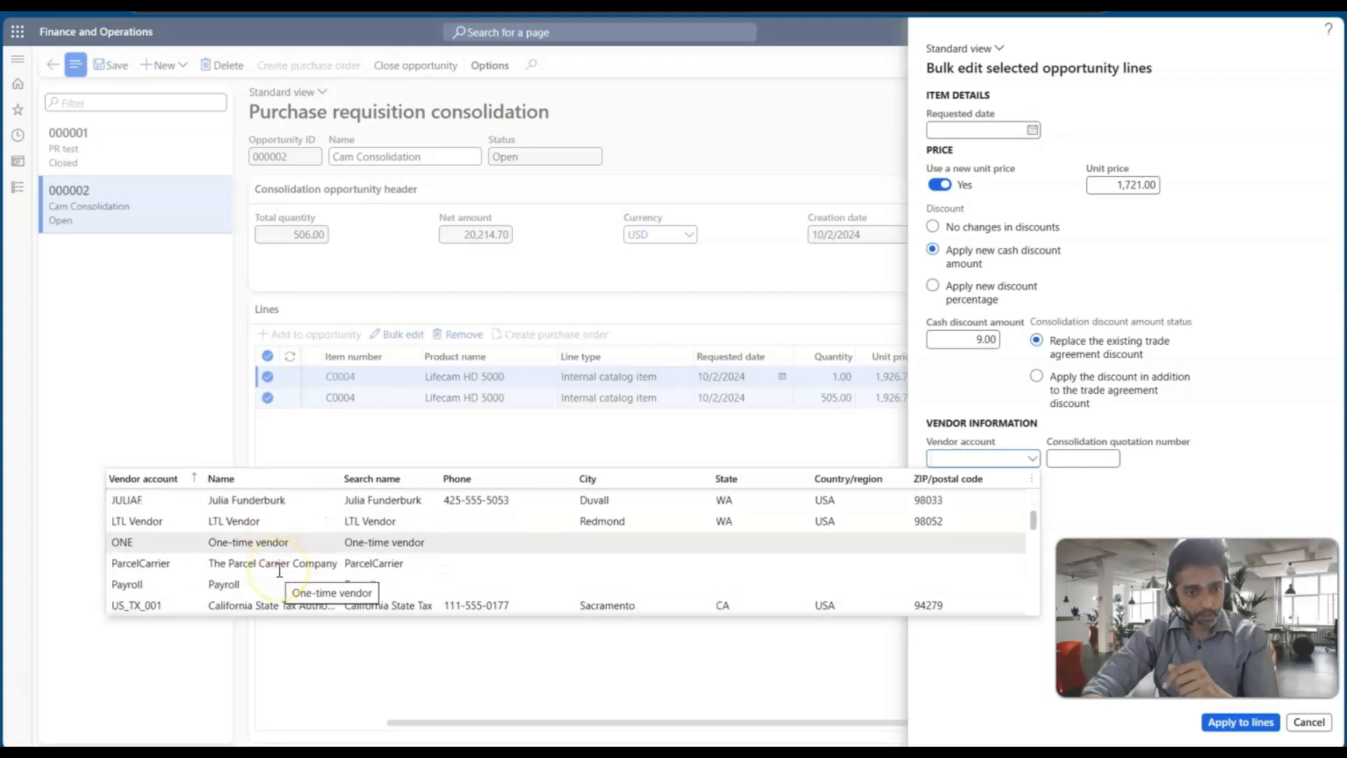
scroll(279, 571, up, 5)
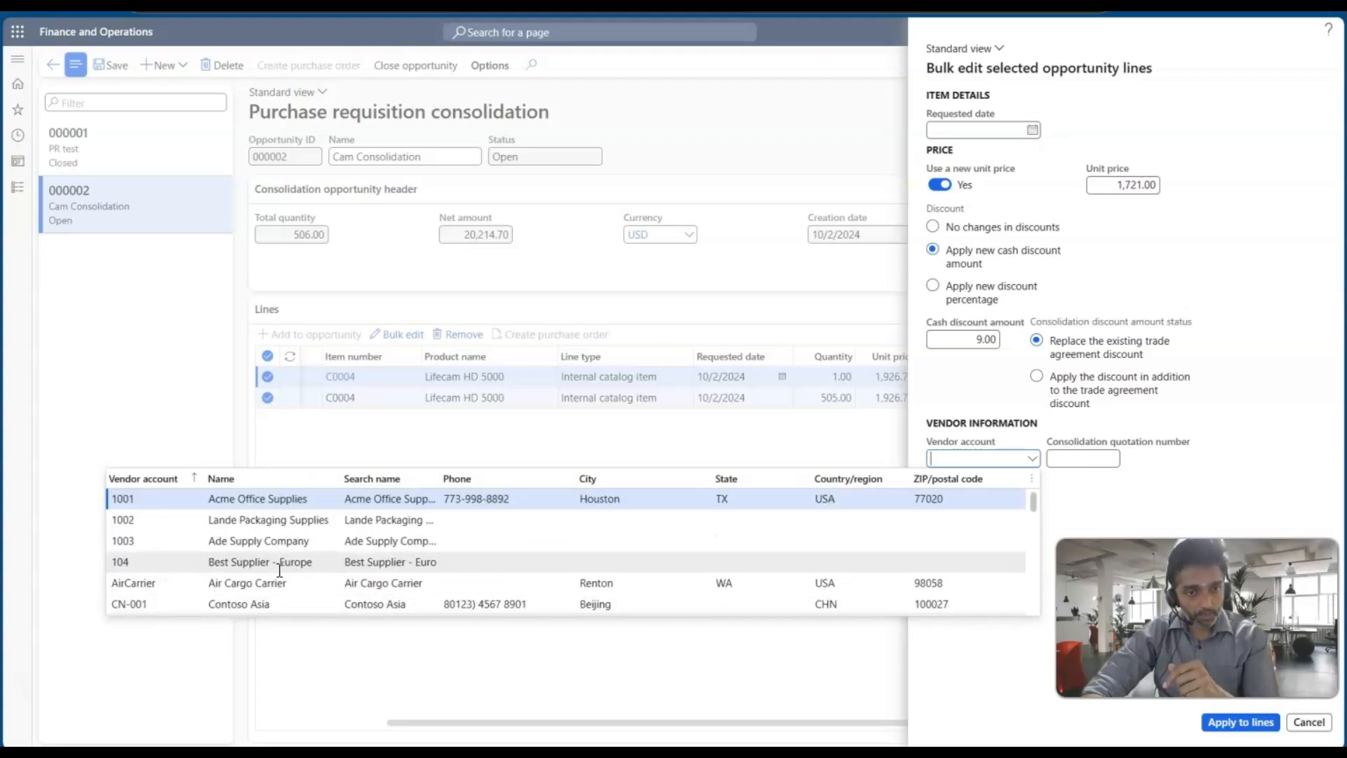
click(275, 523)
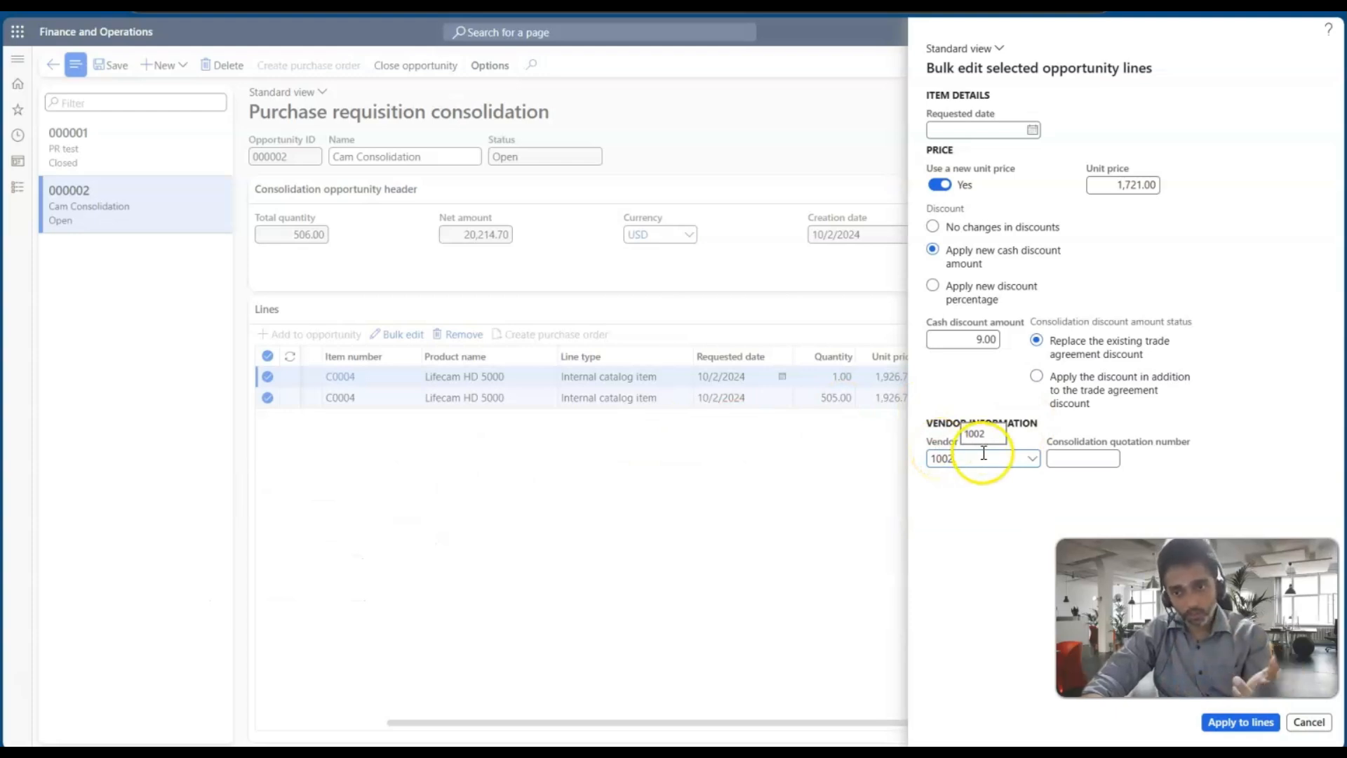
click(1080, 460)
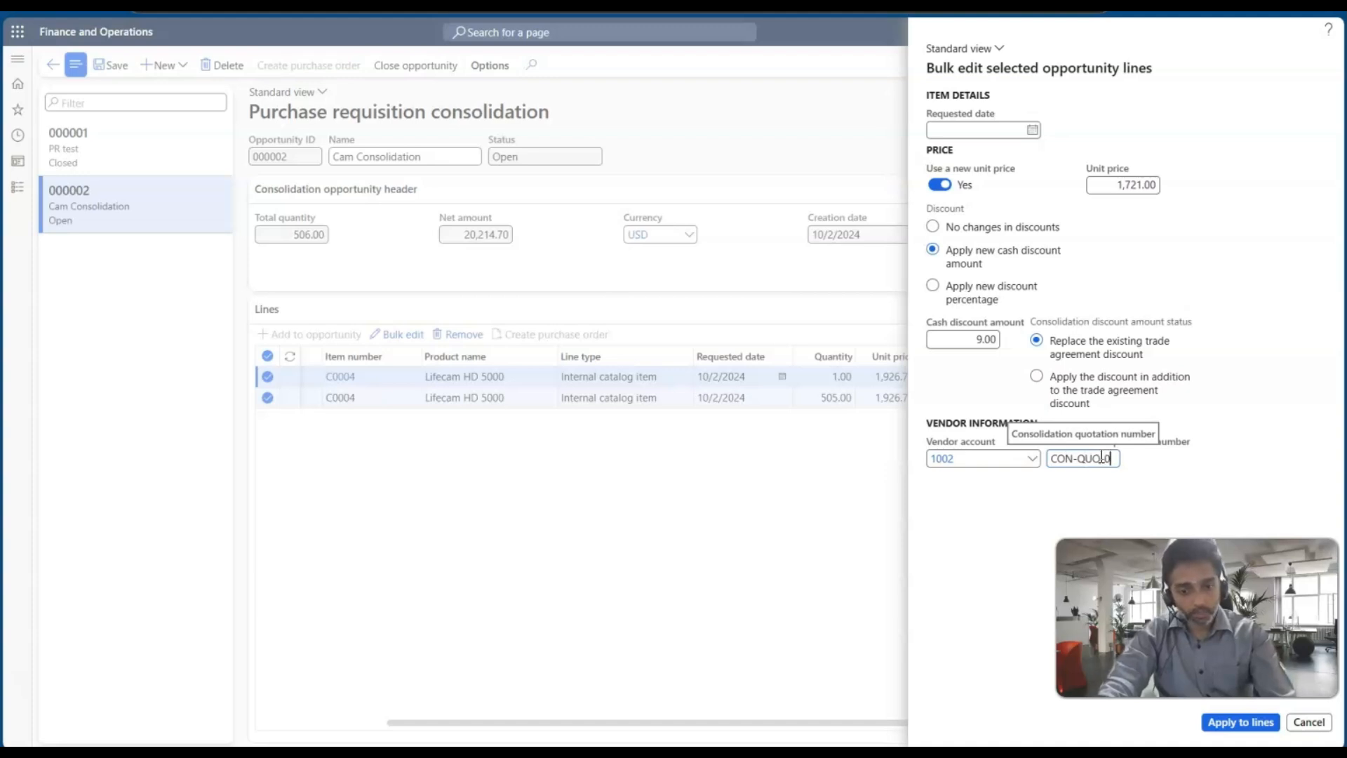
click(1235, 723)
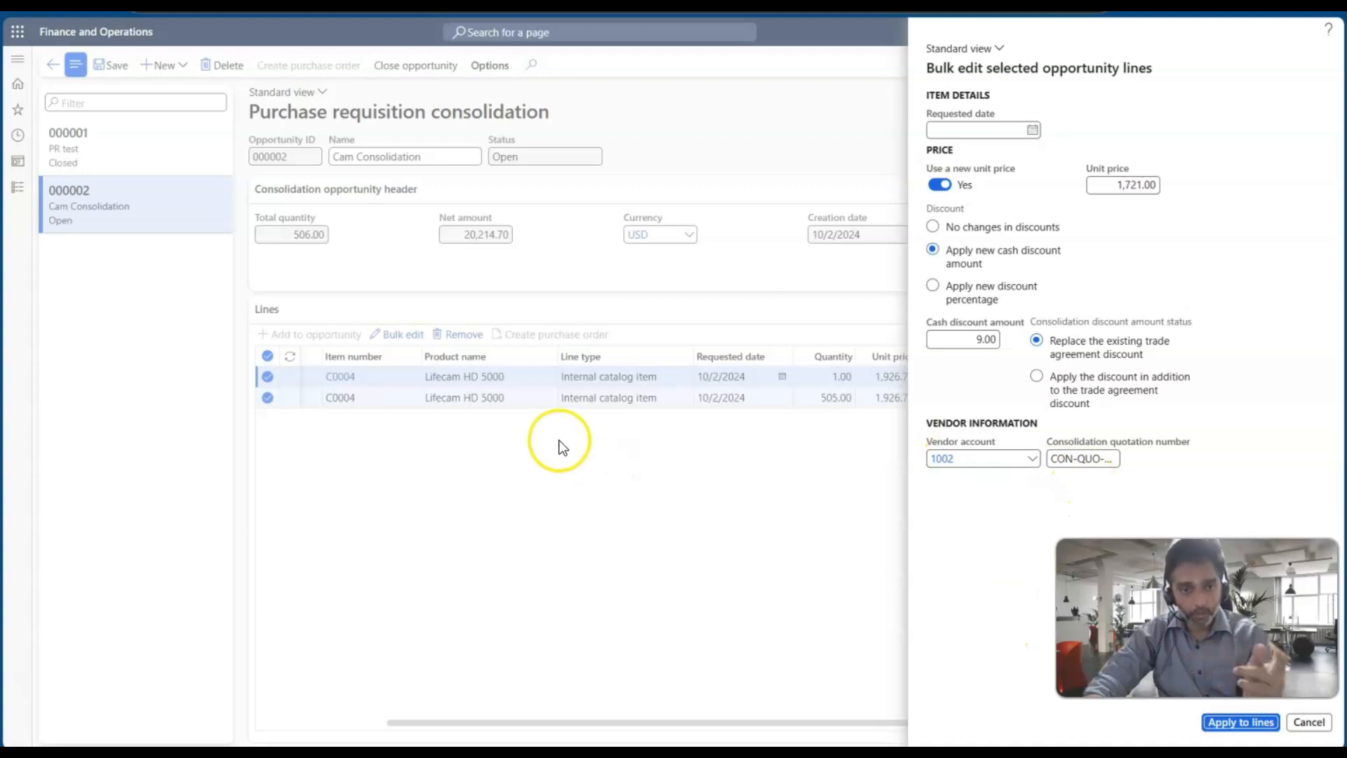
click(1242, 723)
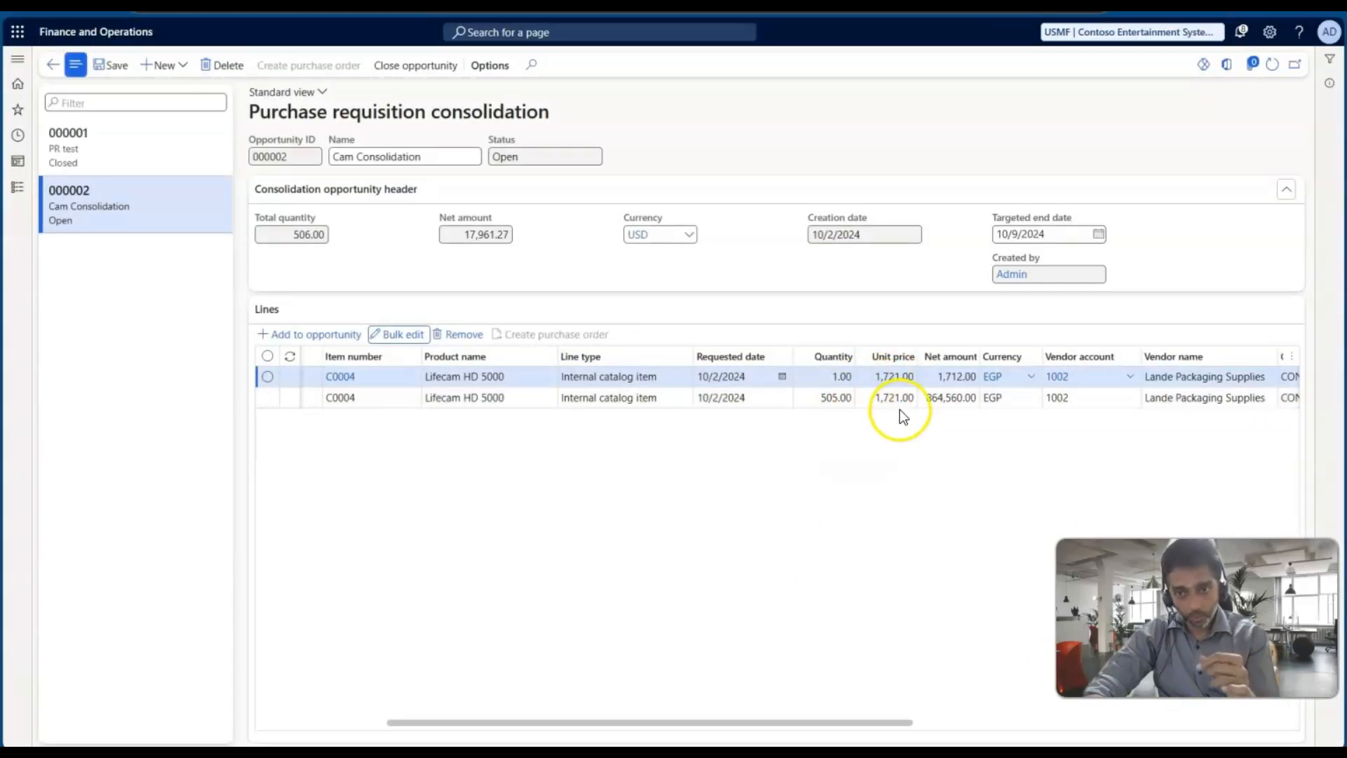
Examine the updated Cam Consolidation lines across their price, vendor, quotation number, discount and receiving operating unit columns.
scroll(904, 410, right, 2)
scroll(924, 419, right, 1)
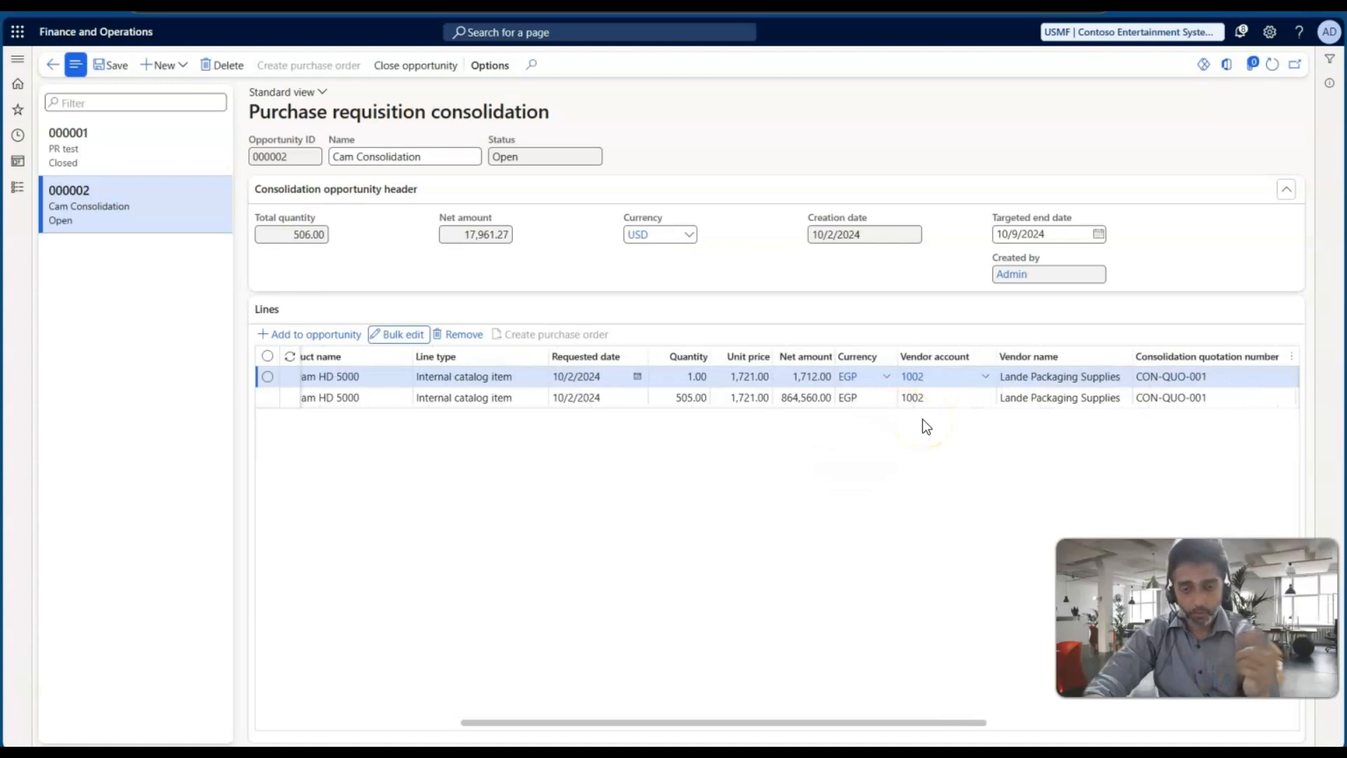
scroll(884, 435, right, 4)
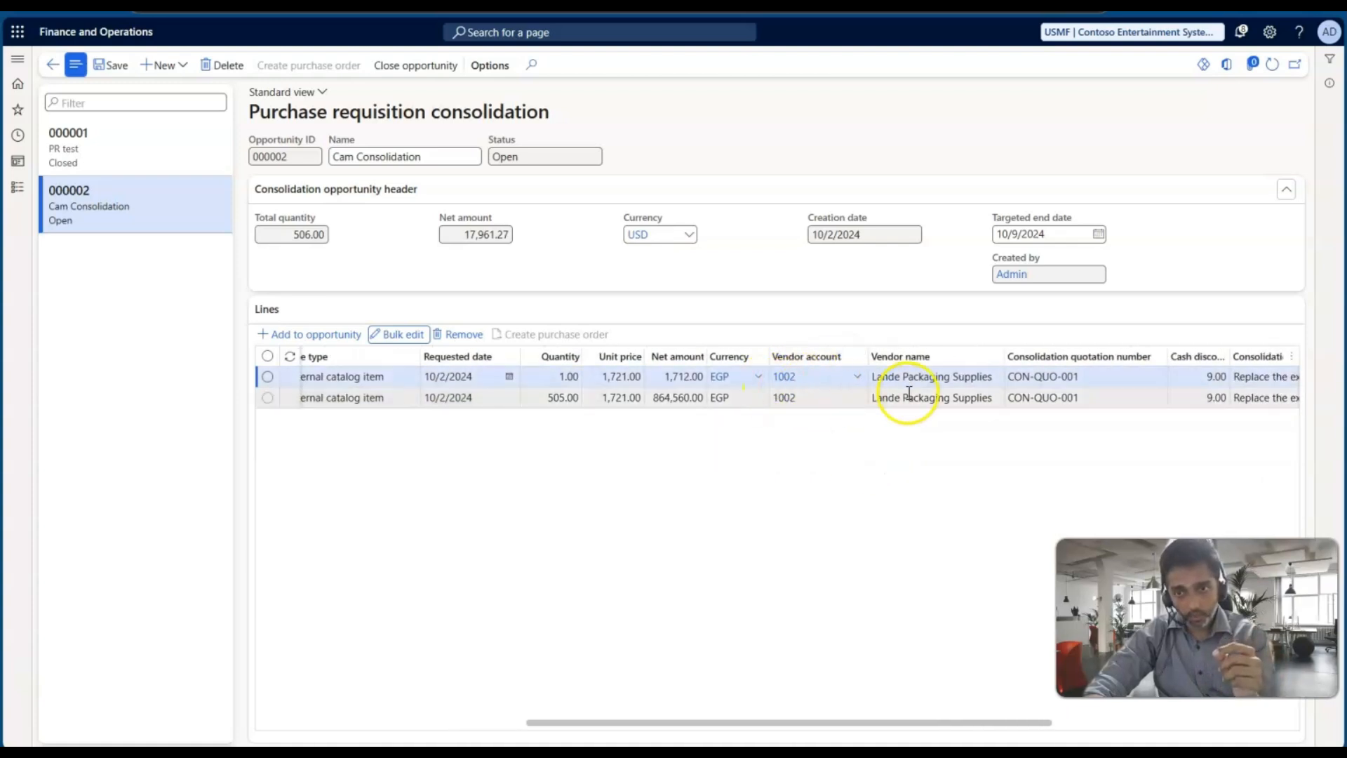
scroll(933, 449, right, 4)
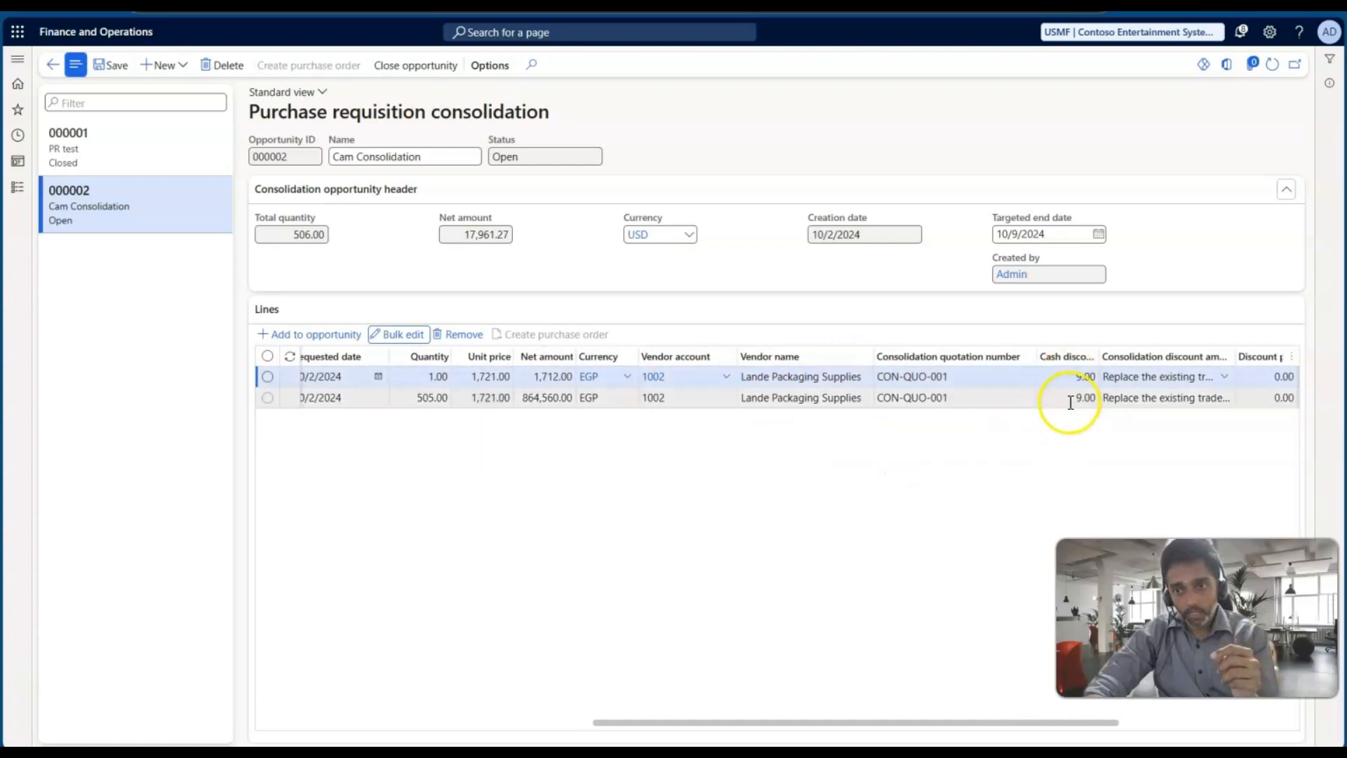
scroll(1079, 449, right, 10)
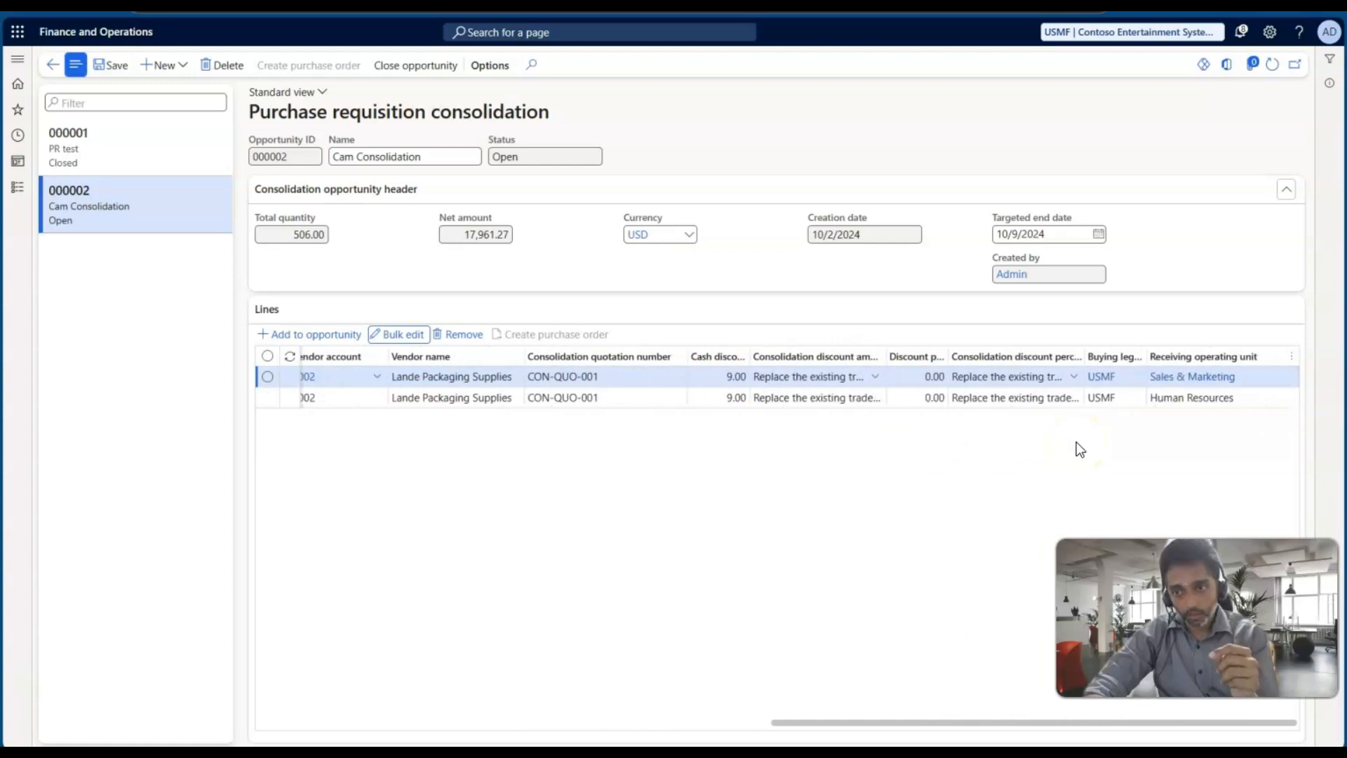
scroll(785, 459, left, 20)
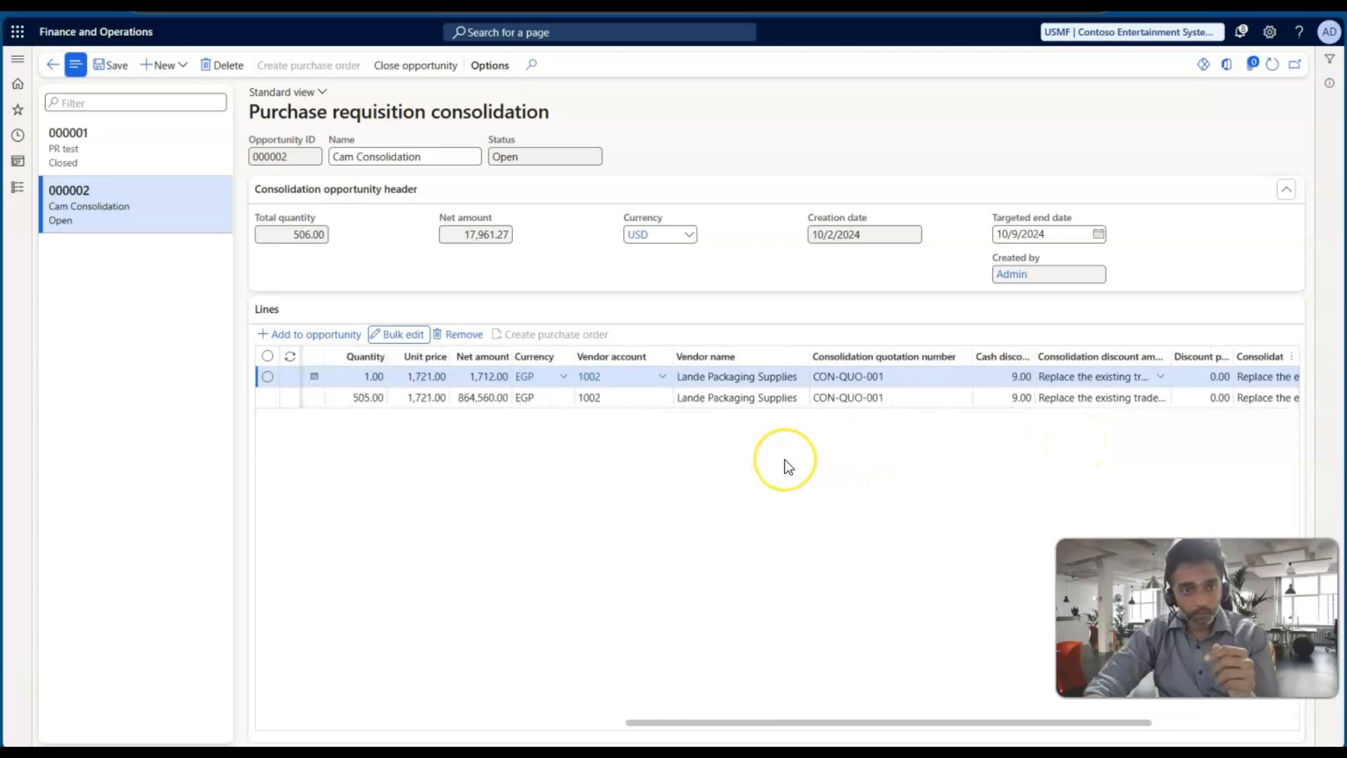
scroll(784, 459, left, 8)
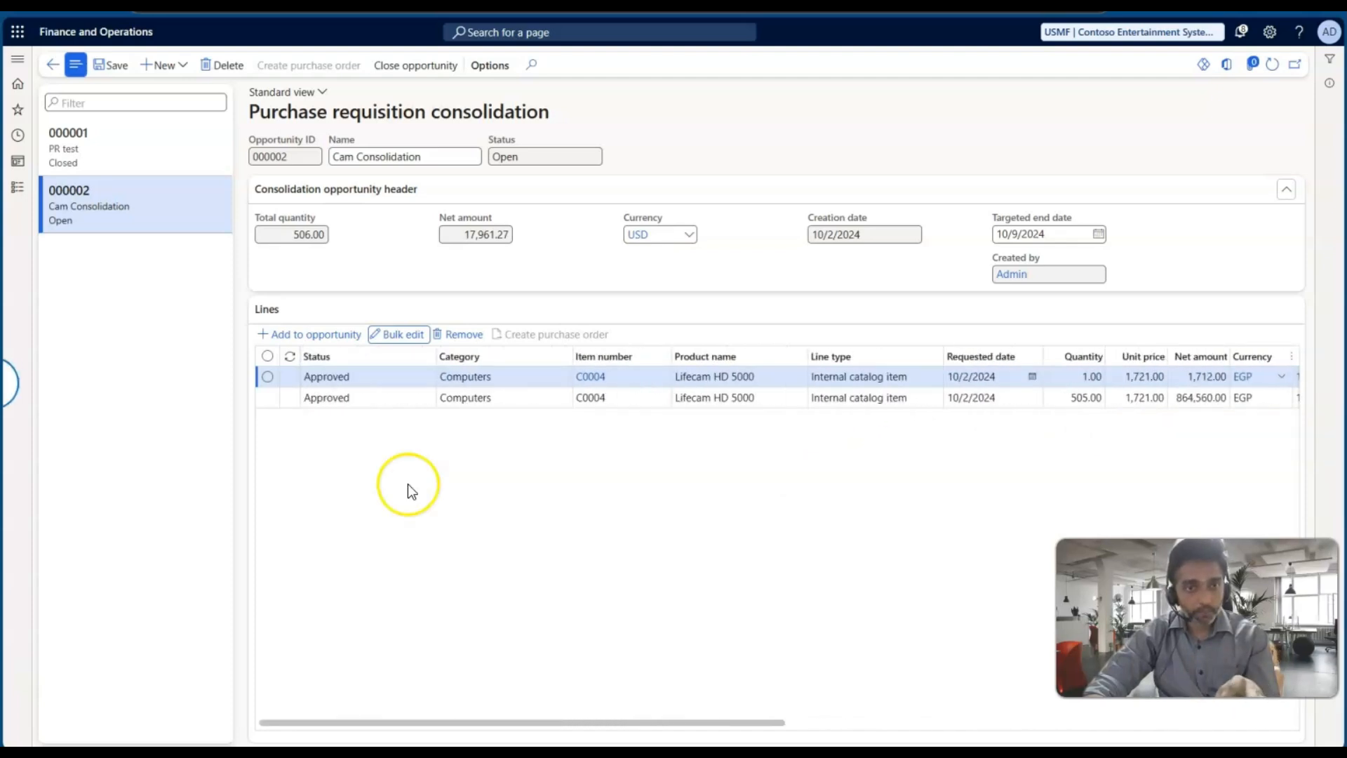
Close the Cam Consolidation opportunity and create a purchase order from both of its approved lines.
click(408, 73)
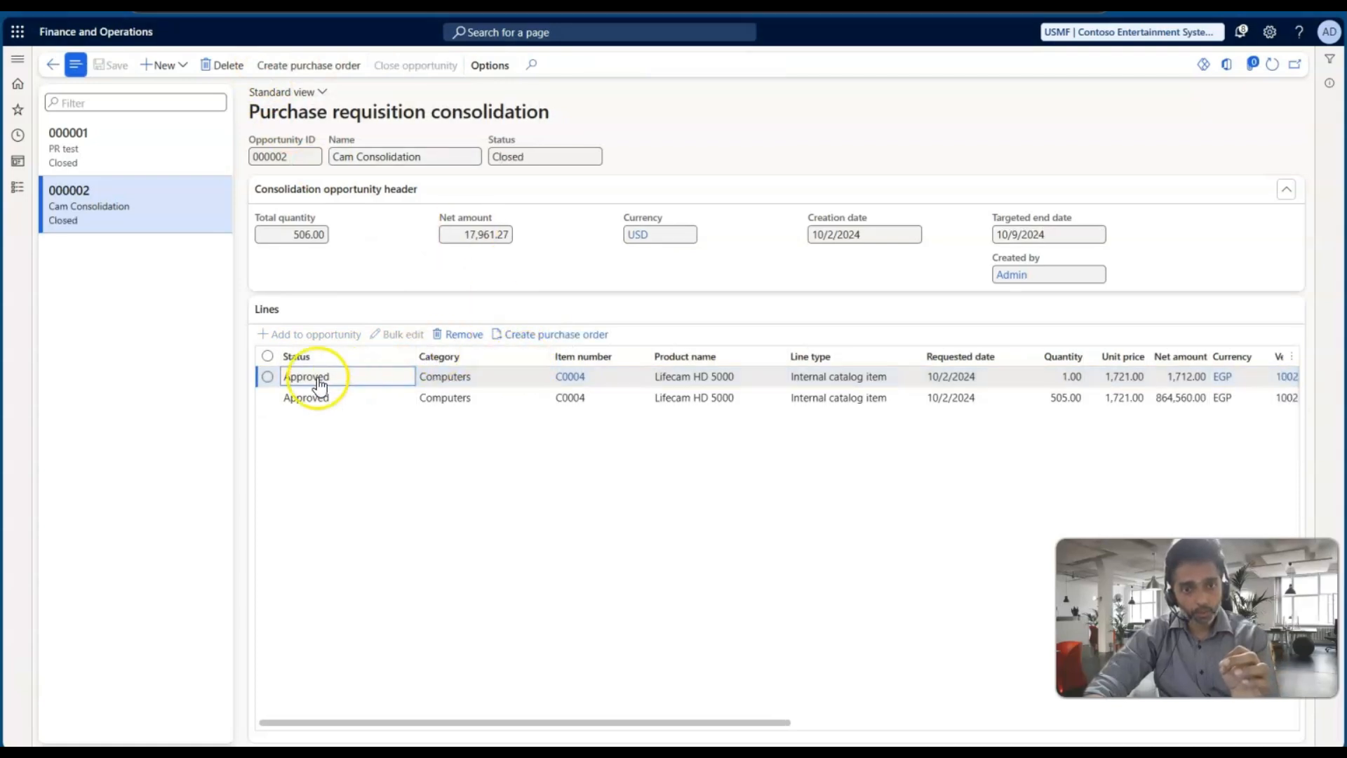
click(267, 378)
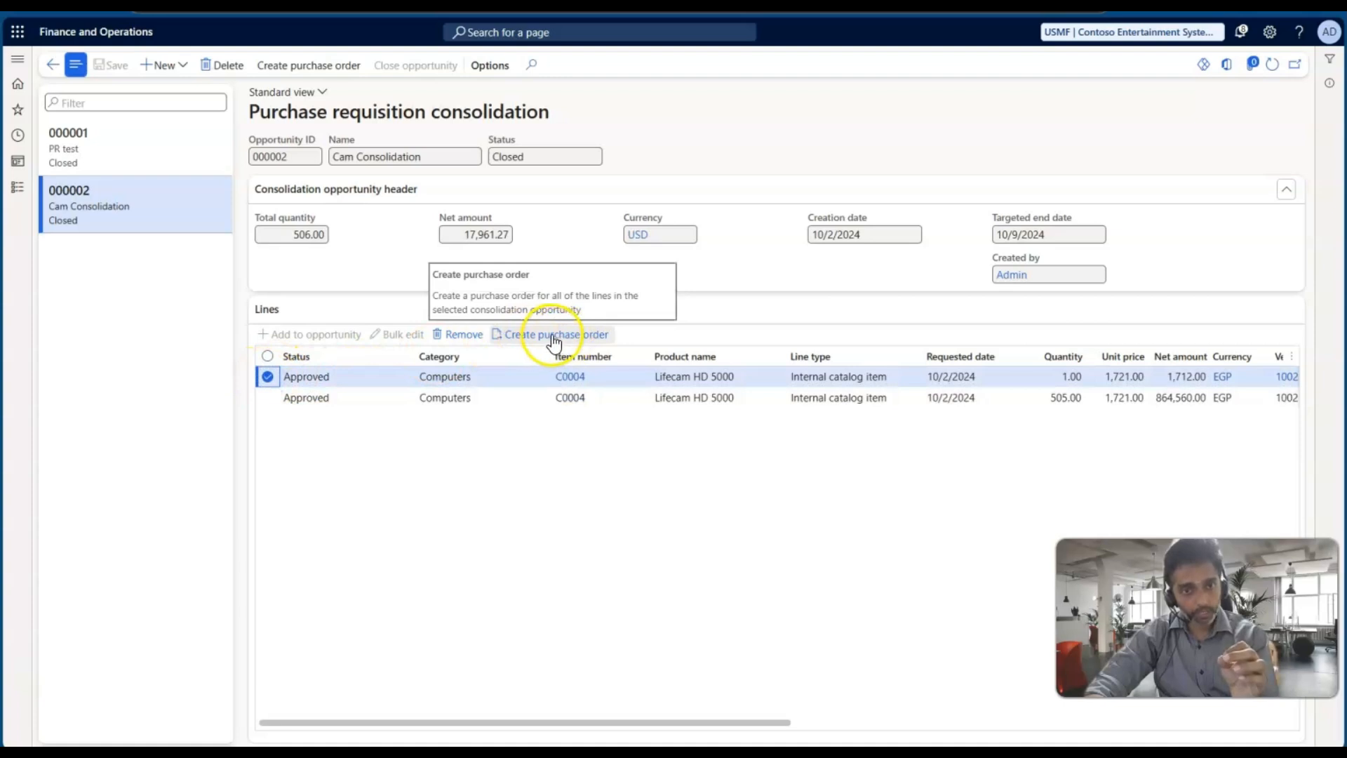
click(267, 356)
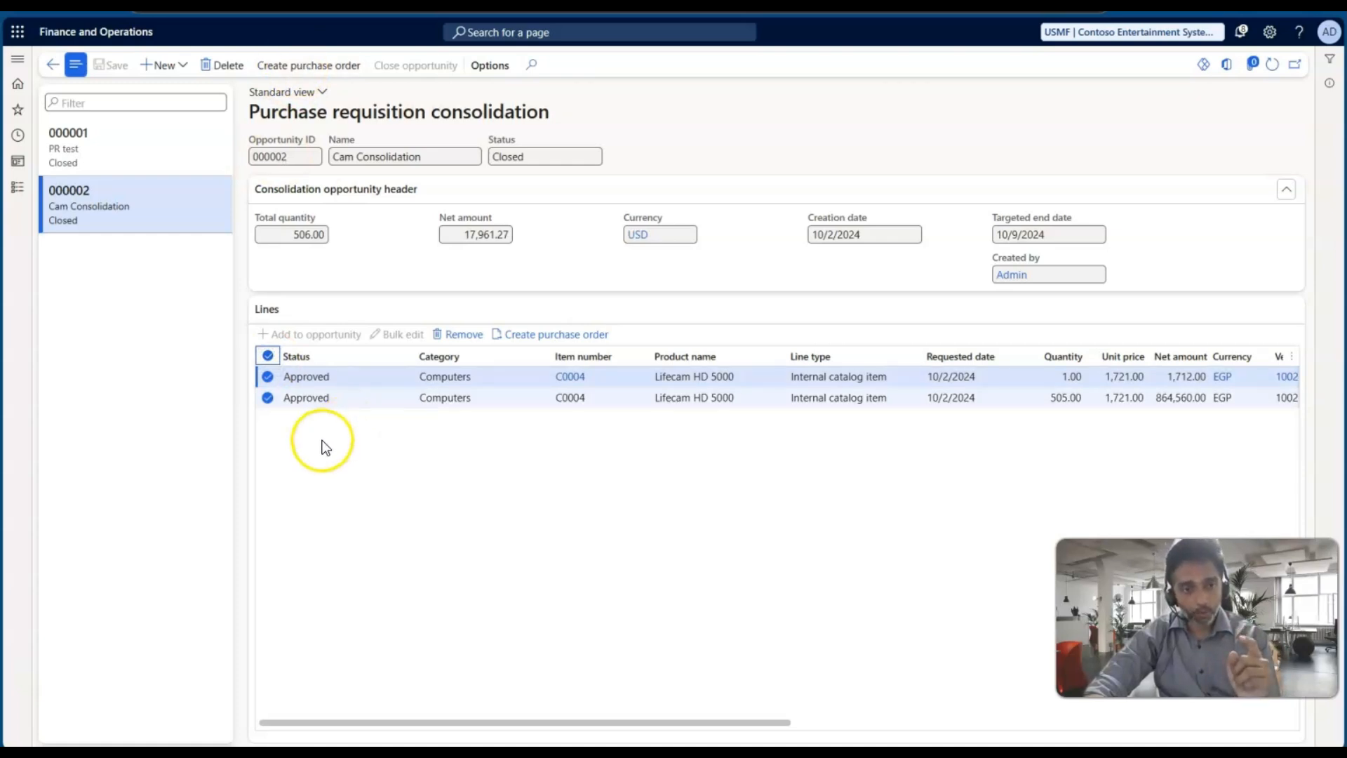
click(305, 70)
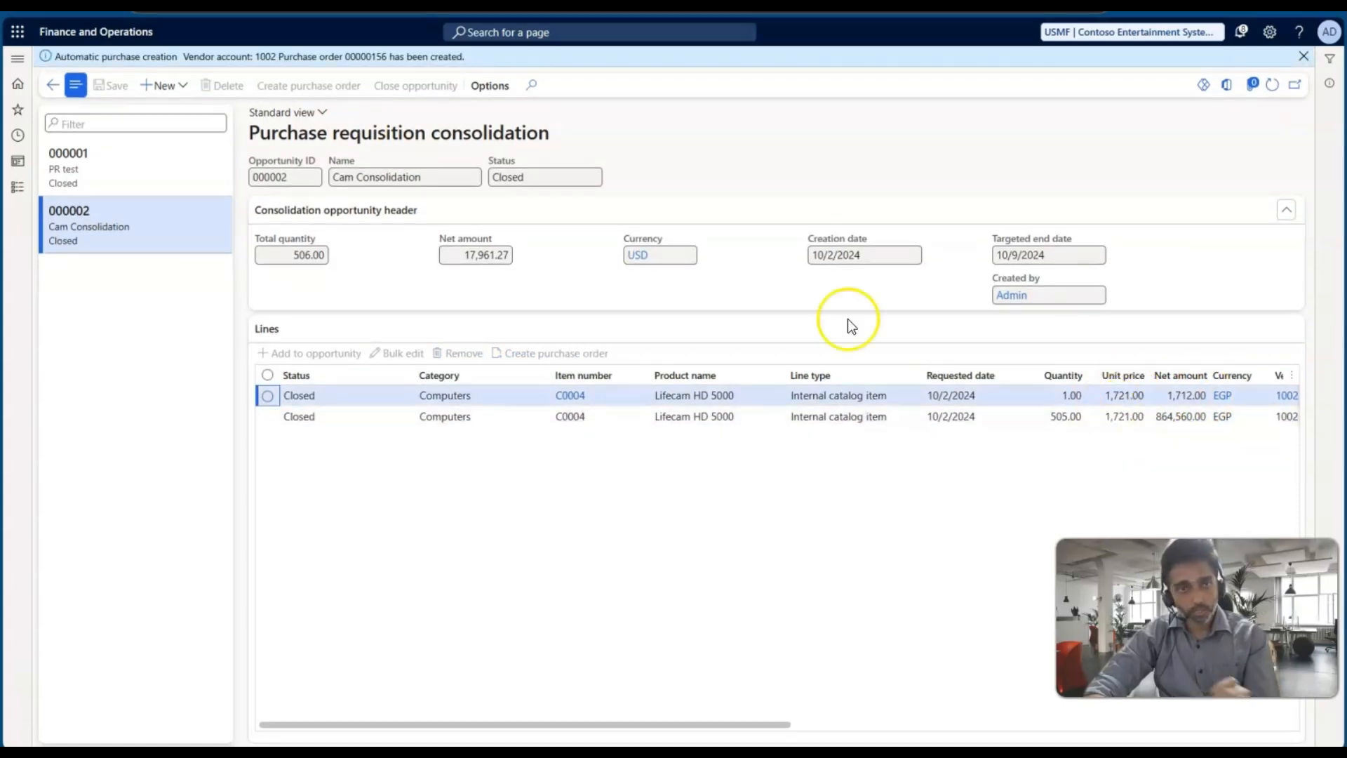
Copy the new purchase order's number from the creation message and open the list of all purchase orders.
mouse_move(387, 58)
mouse_down()
mouse_move(346, 60)
mouse_move(385, 60)
mouse_up()
key(ctrl+c)
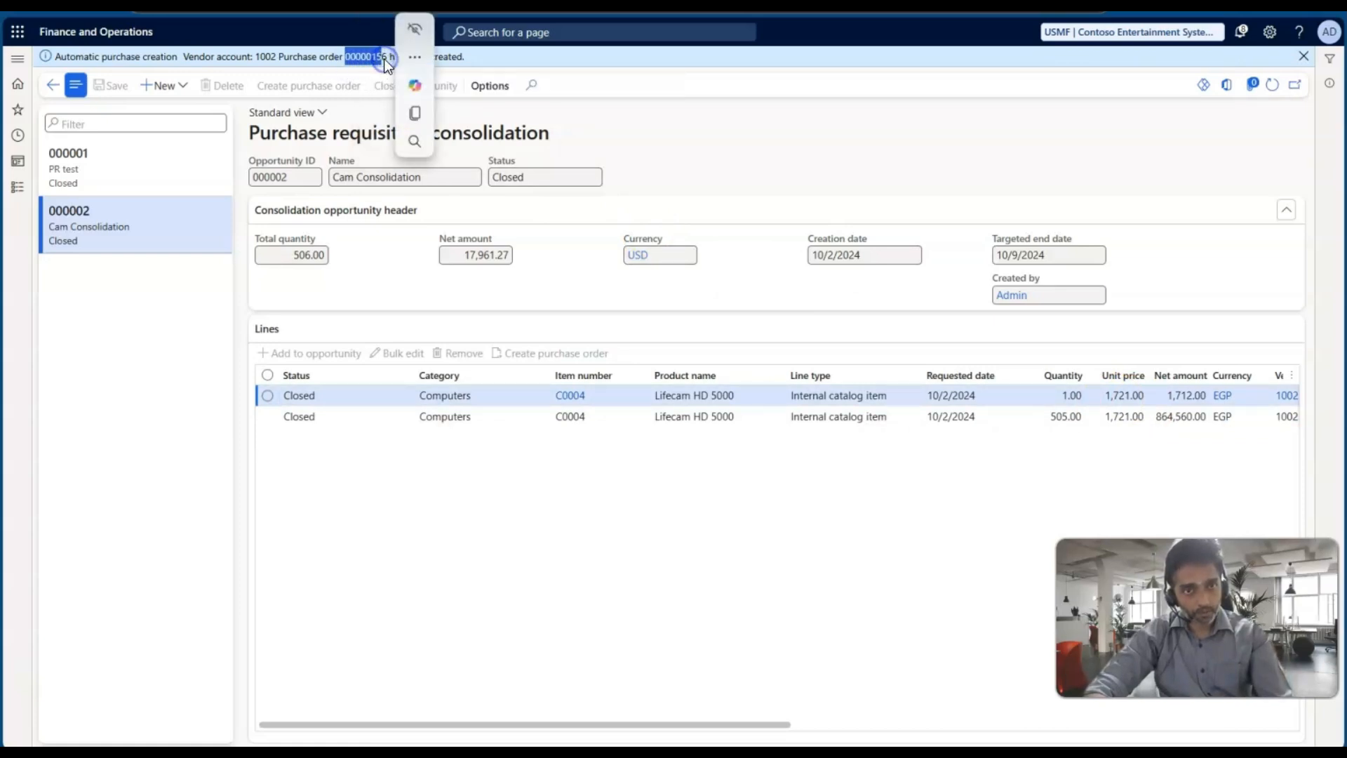
click(385, 59)
click(346, 62)
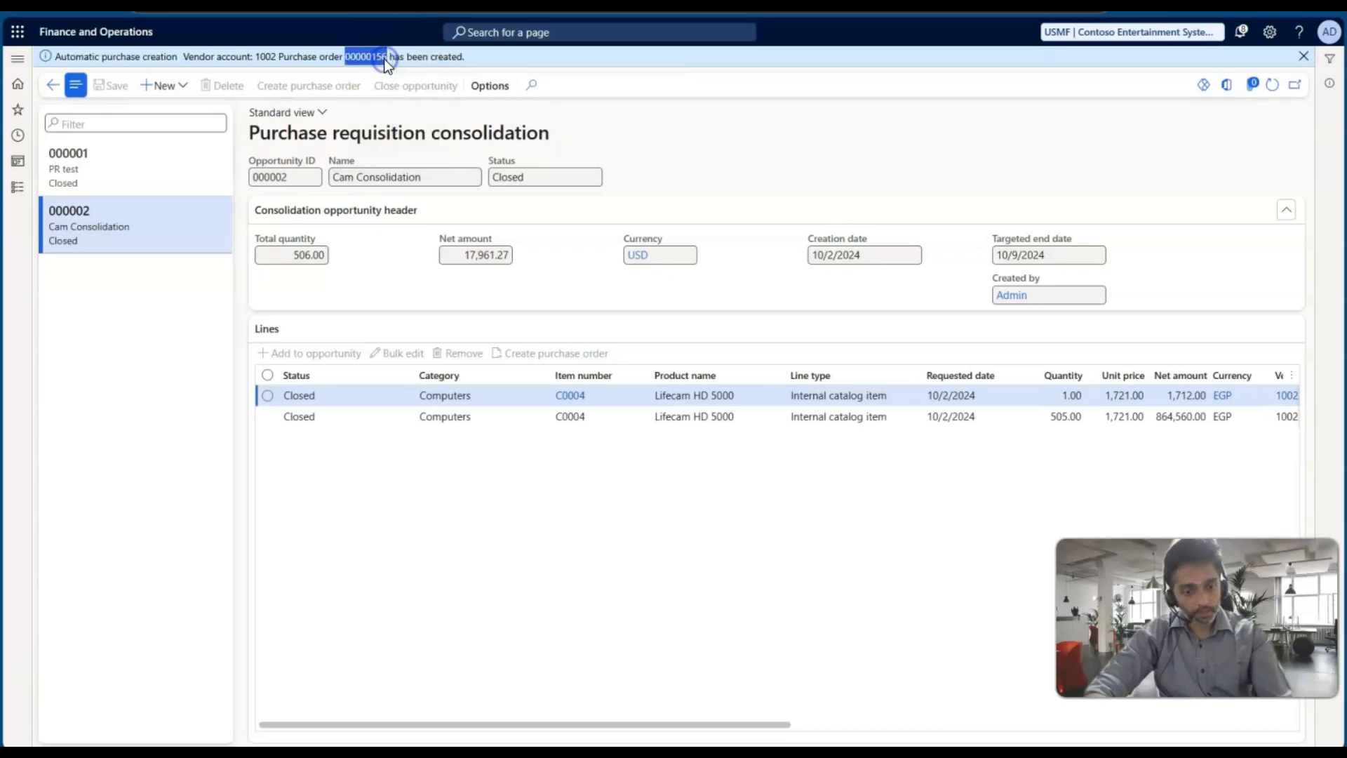
click(12, 189)
click(243, 127)
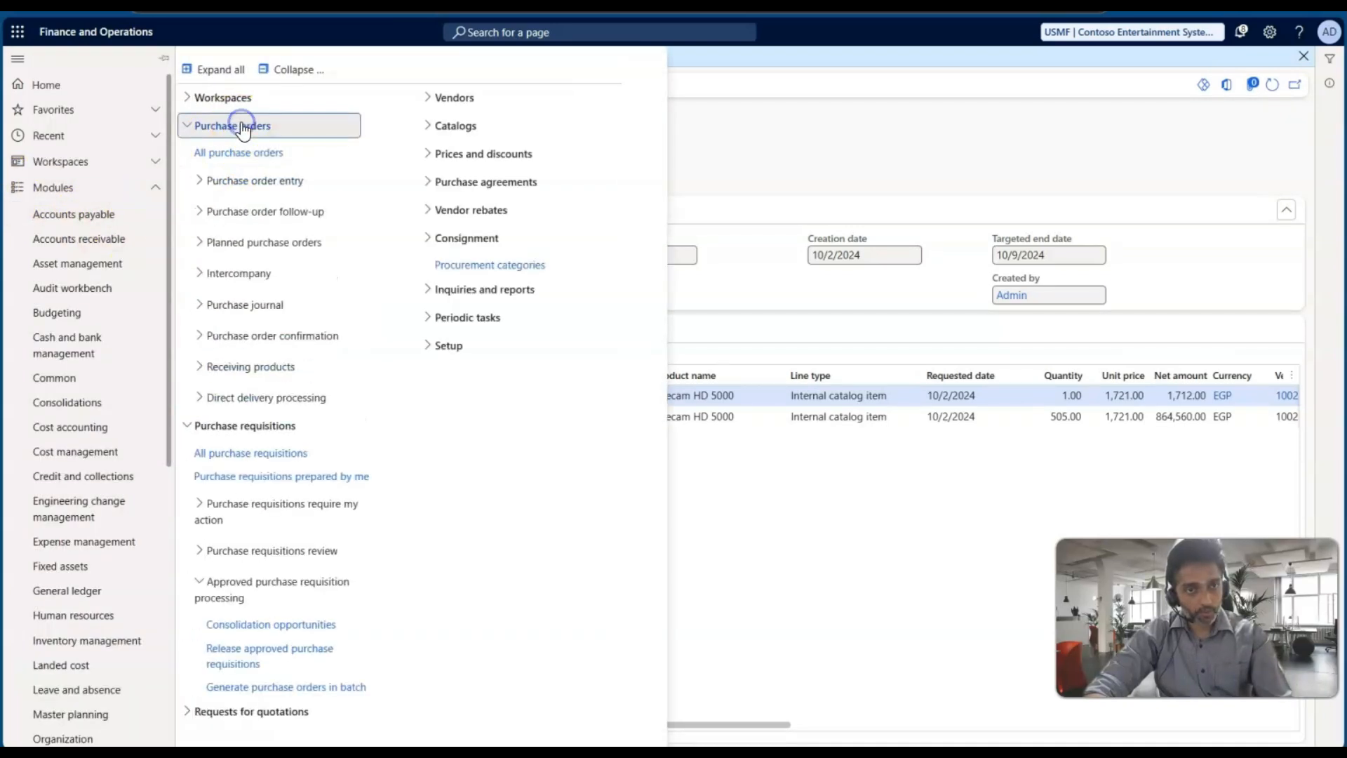
click(240, 151)
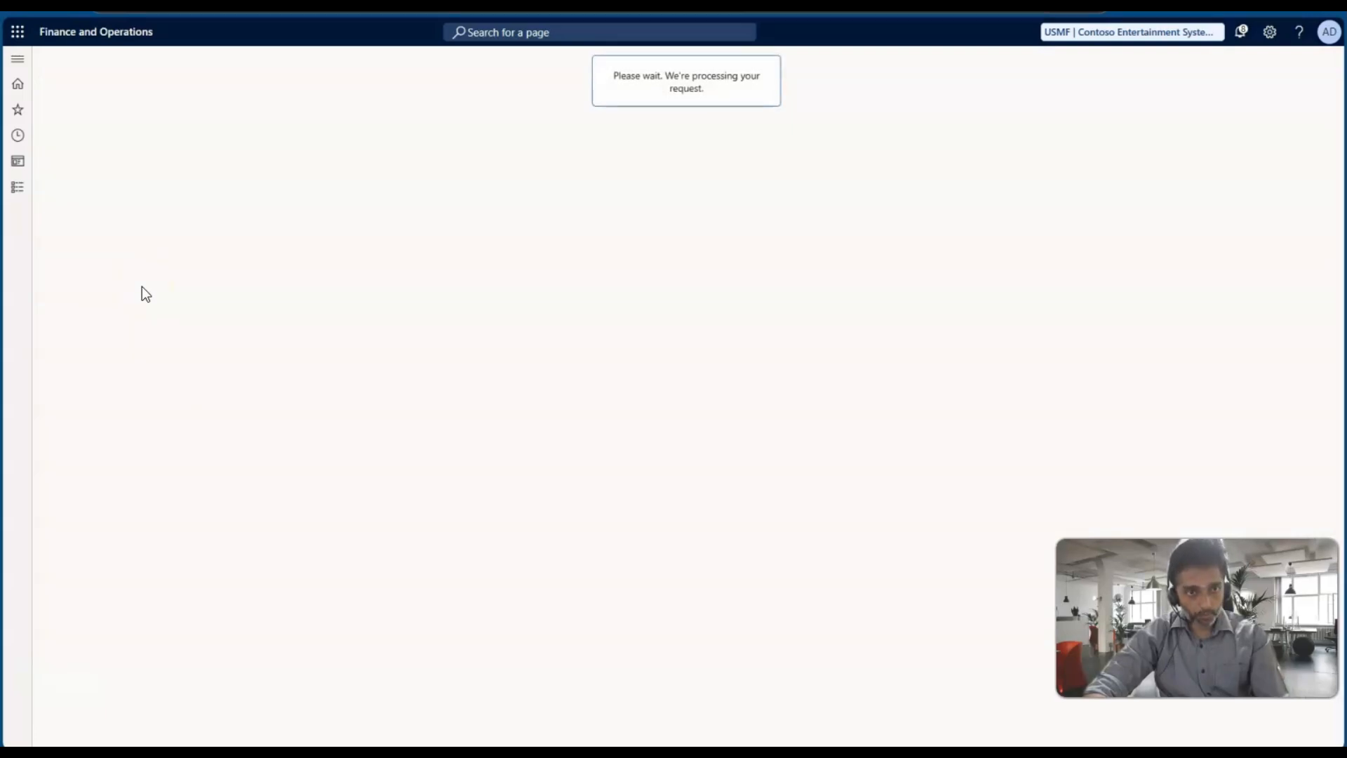
Filter the purchase orders by the copied number, open the matching order and check its vendor, line quantities, prices and discounts.
click(136, 268)
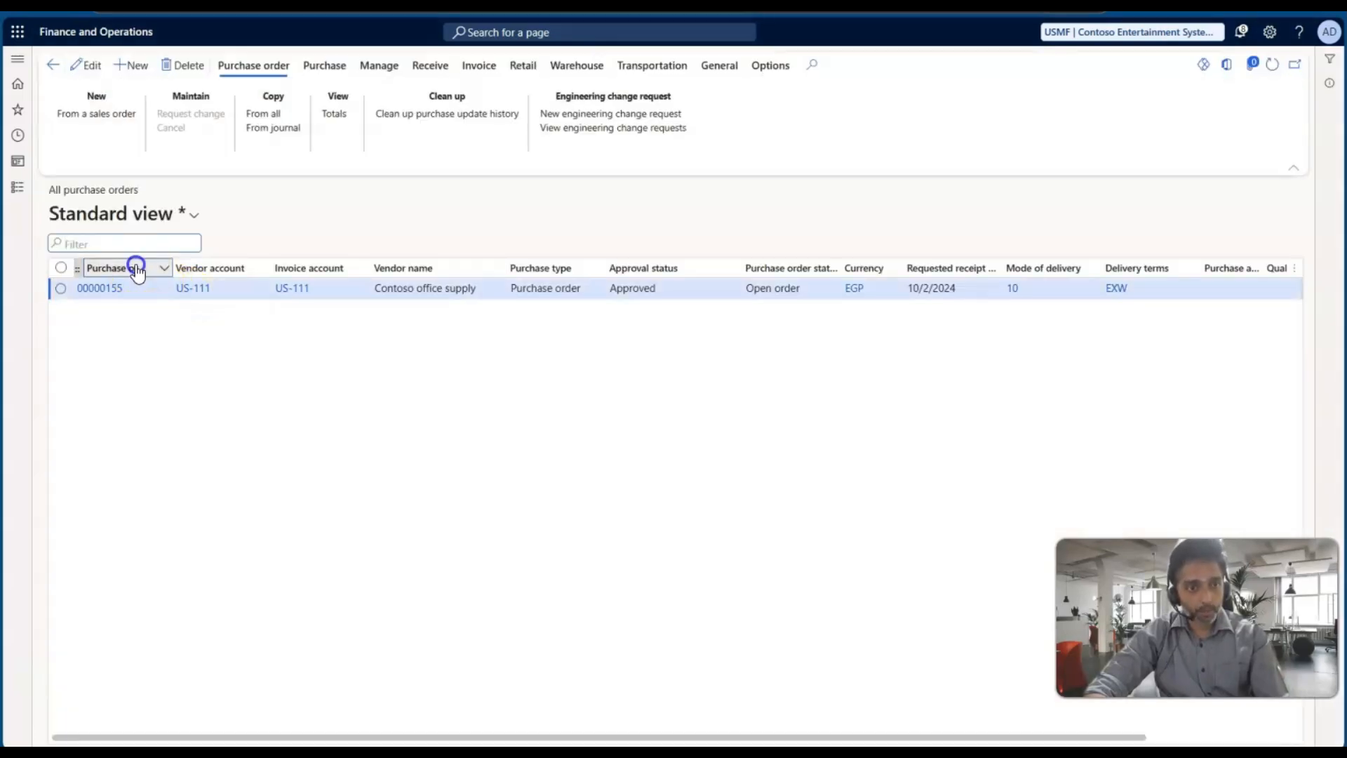
key(ctrl+v)
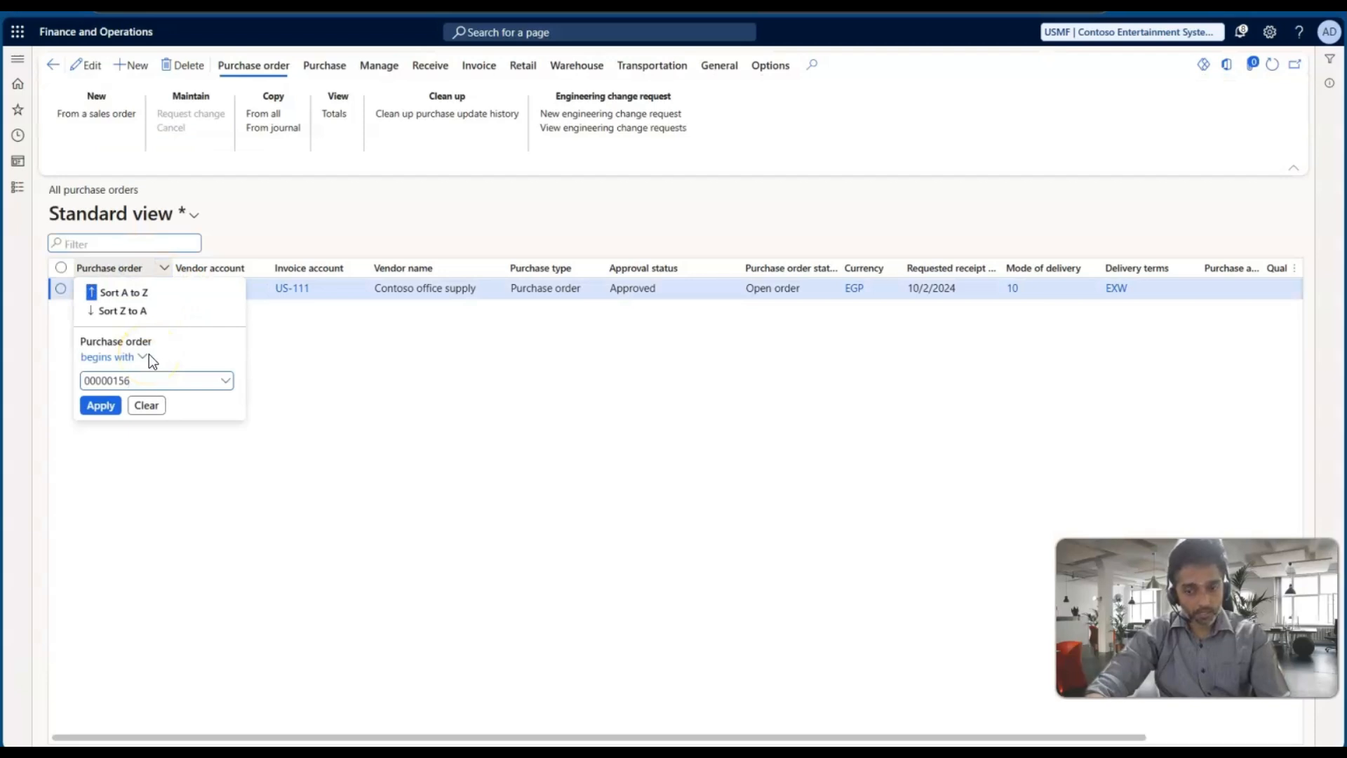
key(Return)
click(111, 289)
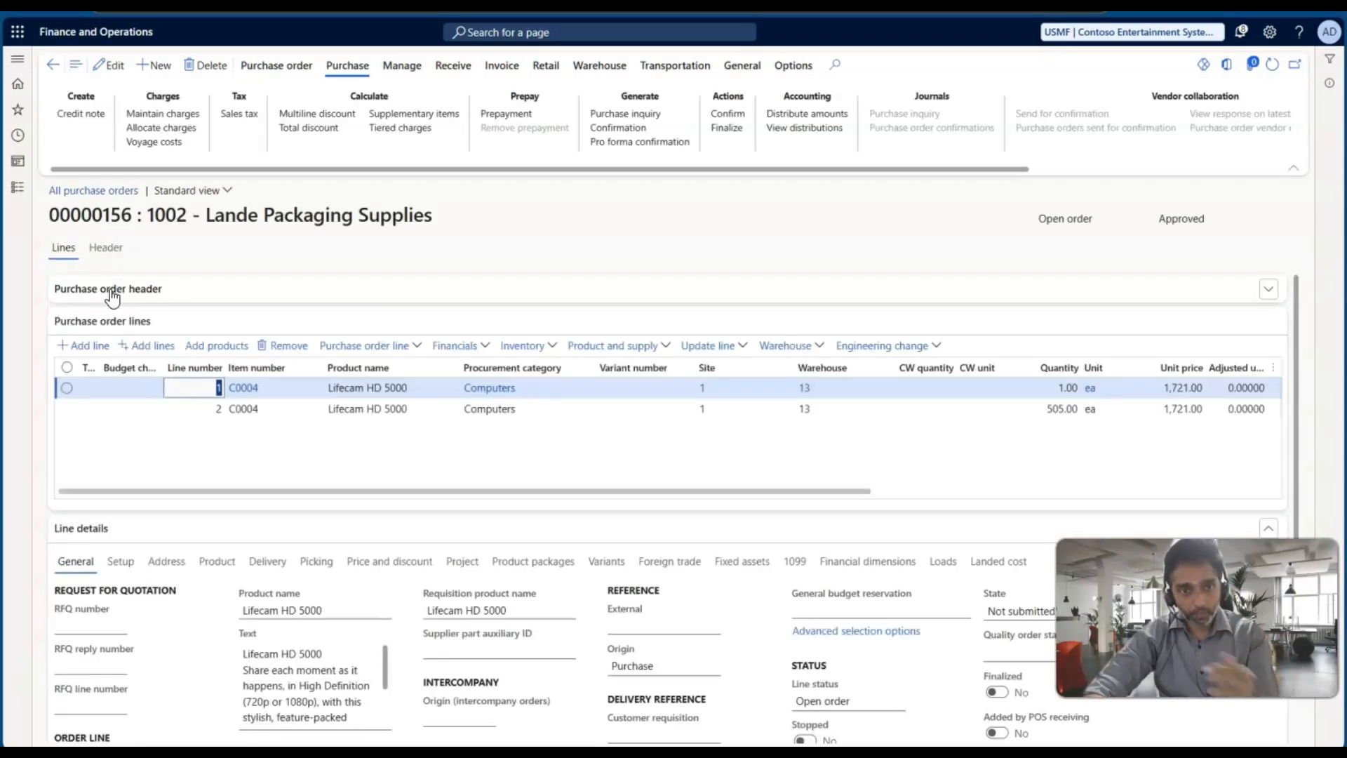
scroll(394, 419, right, 5)
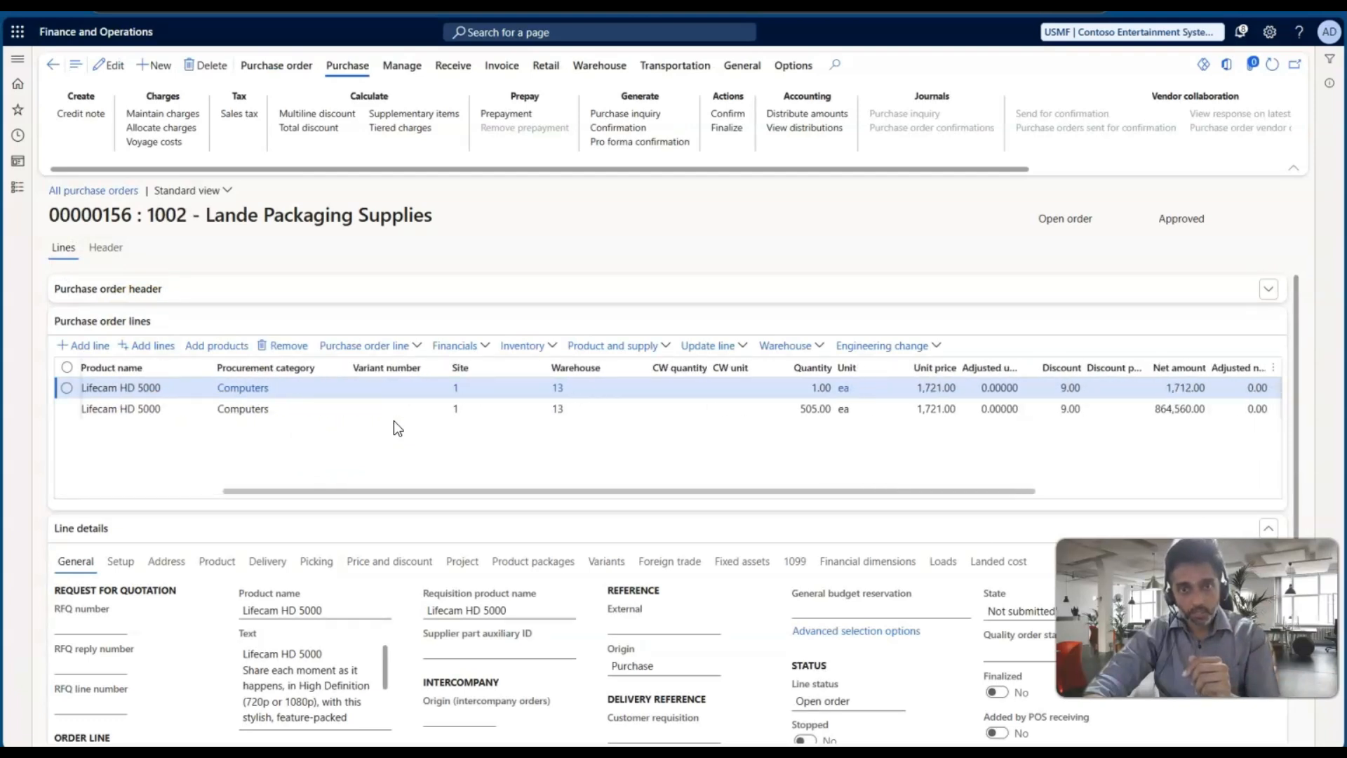
scroll(742, 432, right, 3)
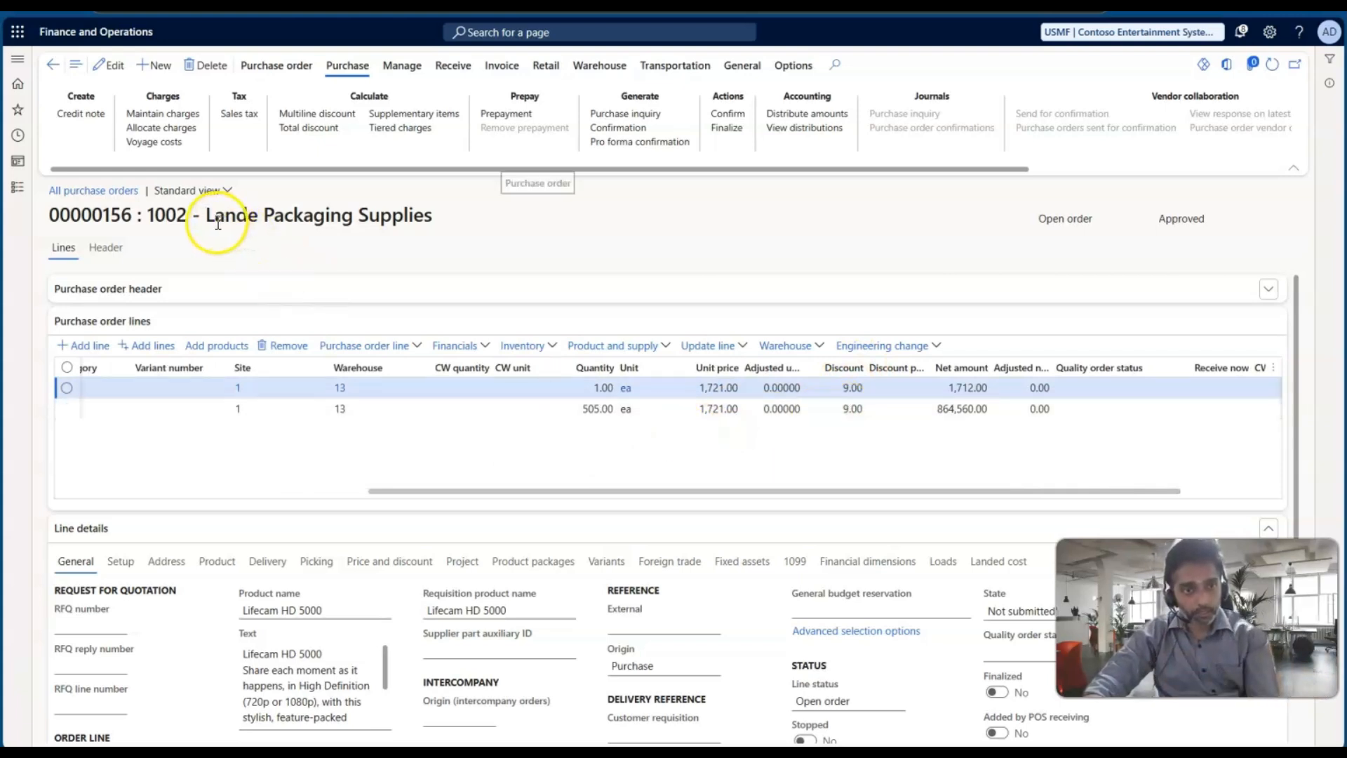
drag(206, 219, 453, 221)
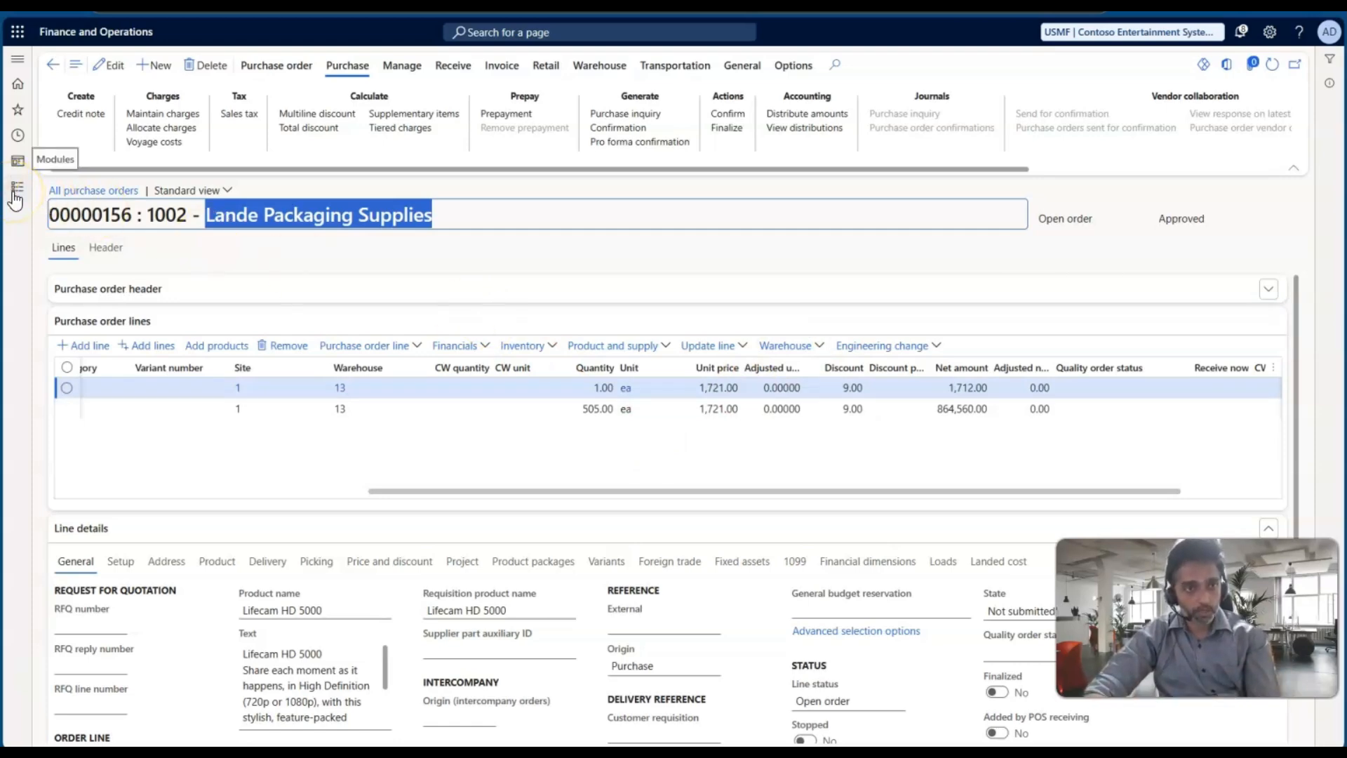
Switch to the PowerPoint slide show and review the purchase requisition process and demand consolidation slides.
key(alt+Tab)
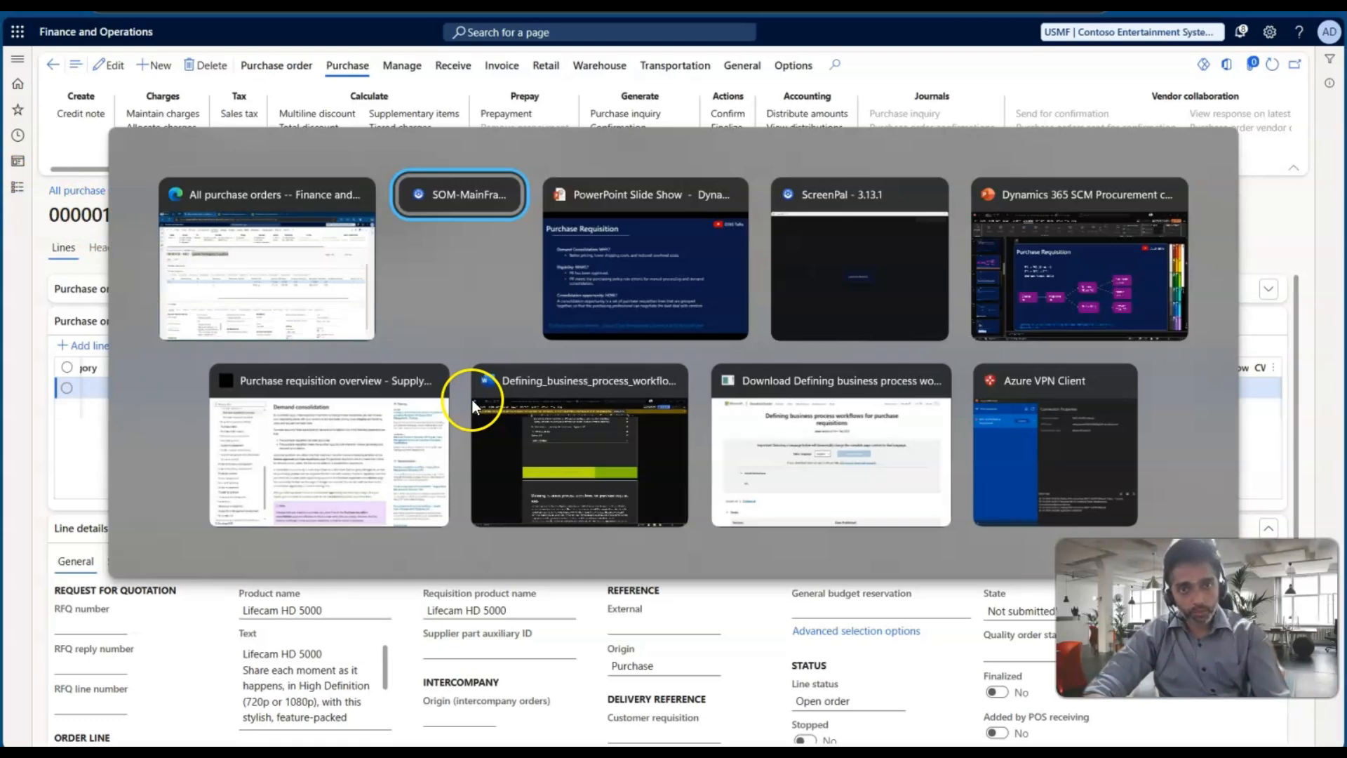
key(alt+Tab)
click(473, 400)
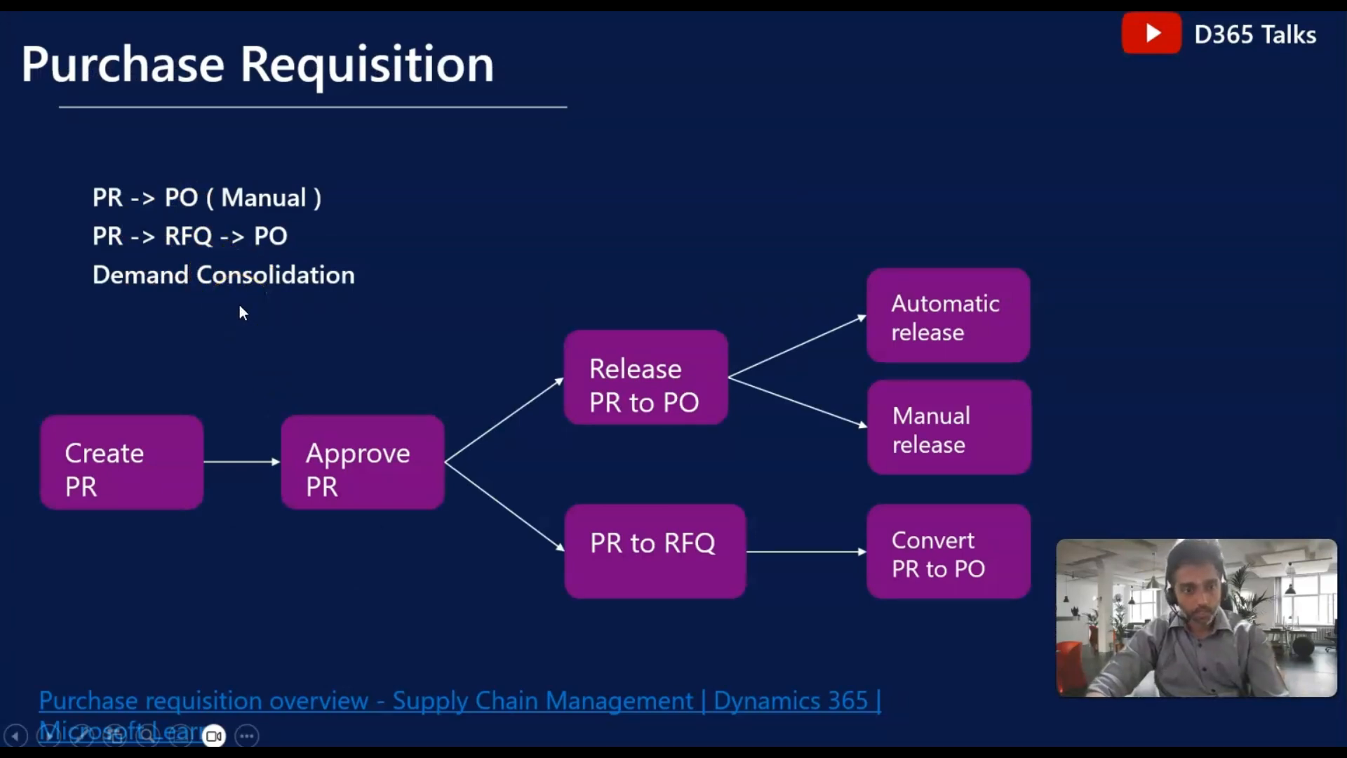
key(Right)
key(Left)
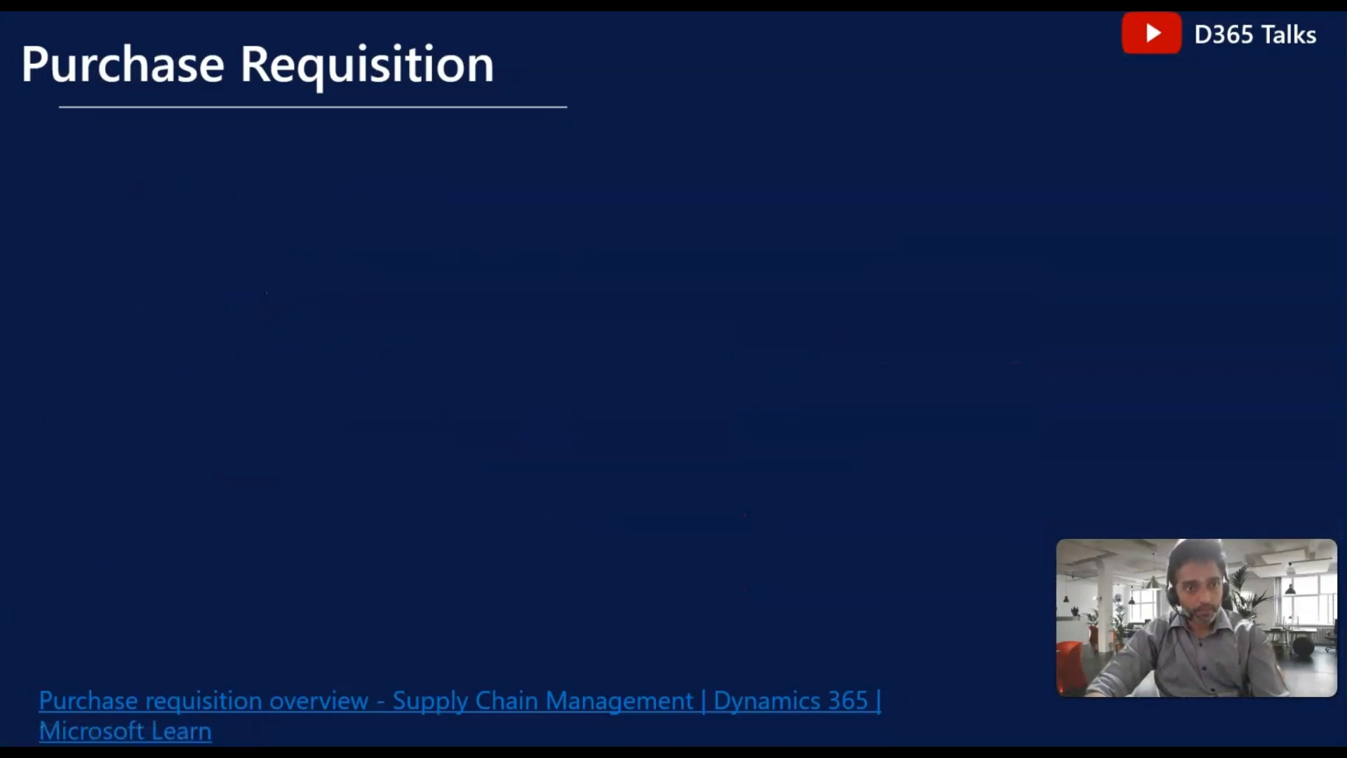
key(Right)
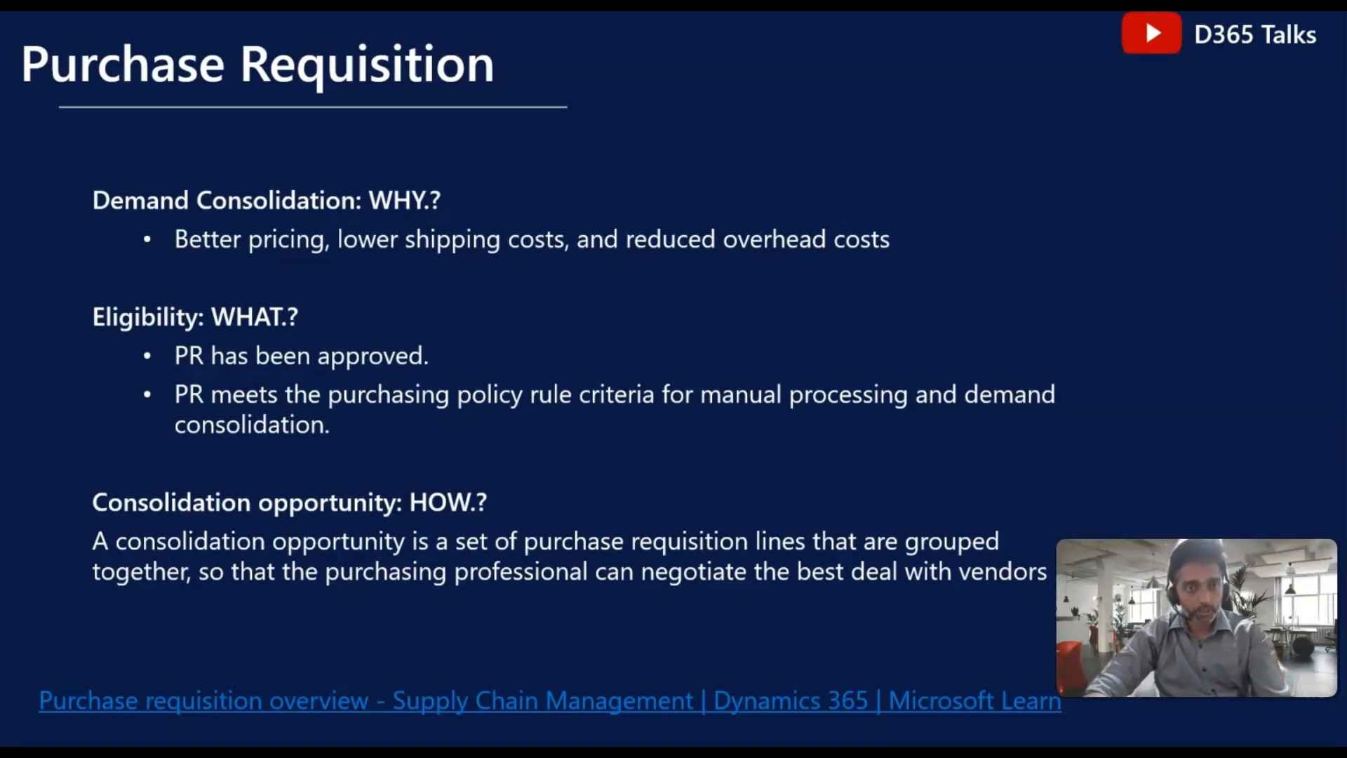
Advance the slide show to the Workflow slide and switch to the Word document on defining business process workflows for purchase requisitions.
key(Right)
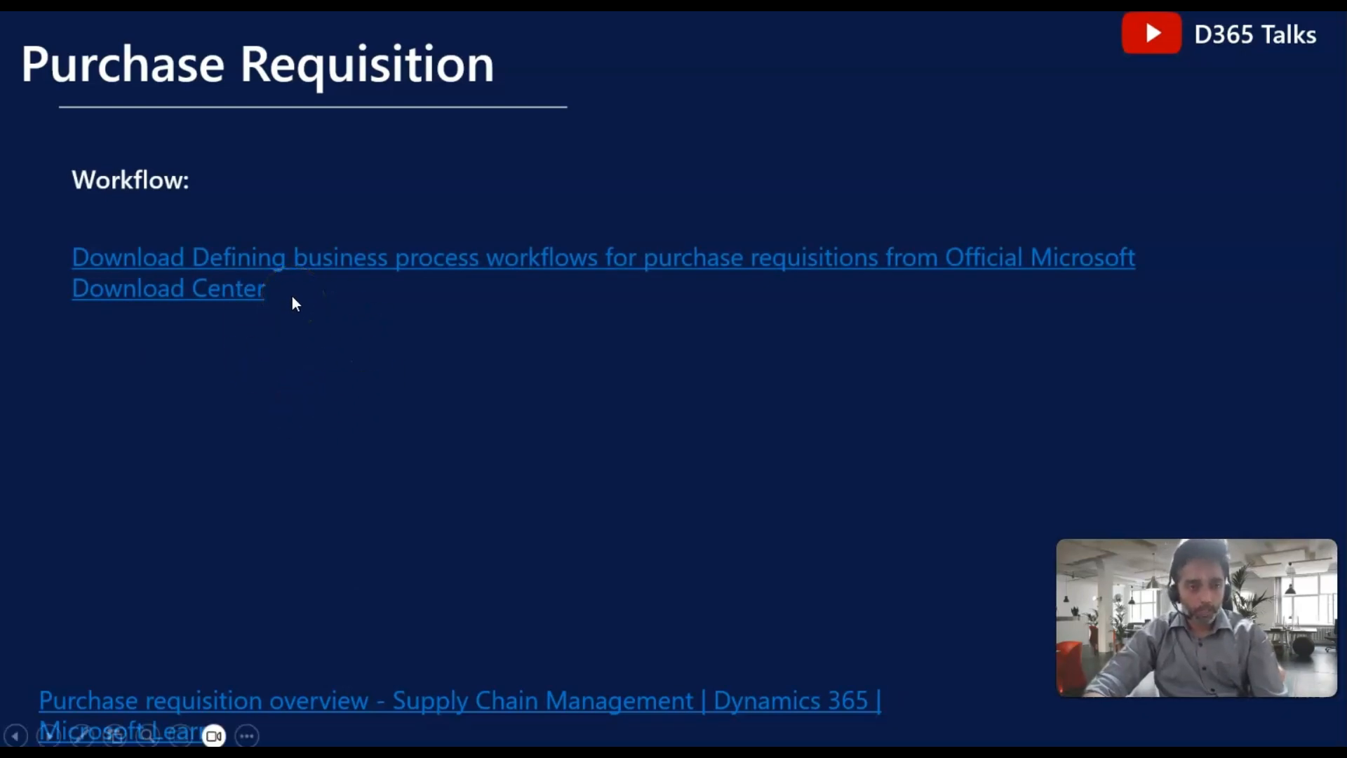
key(alt+Tab)
key(alt+Tab)
key(alt+Tab)
key(alt+Tab)
key(alt+Tab)
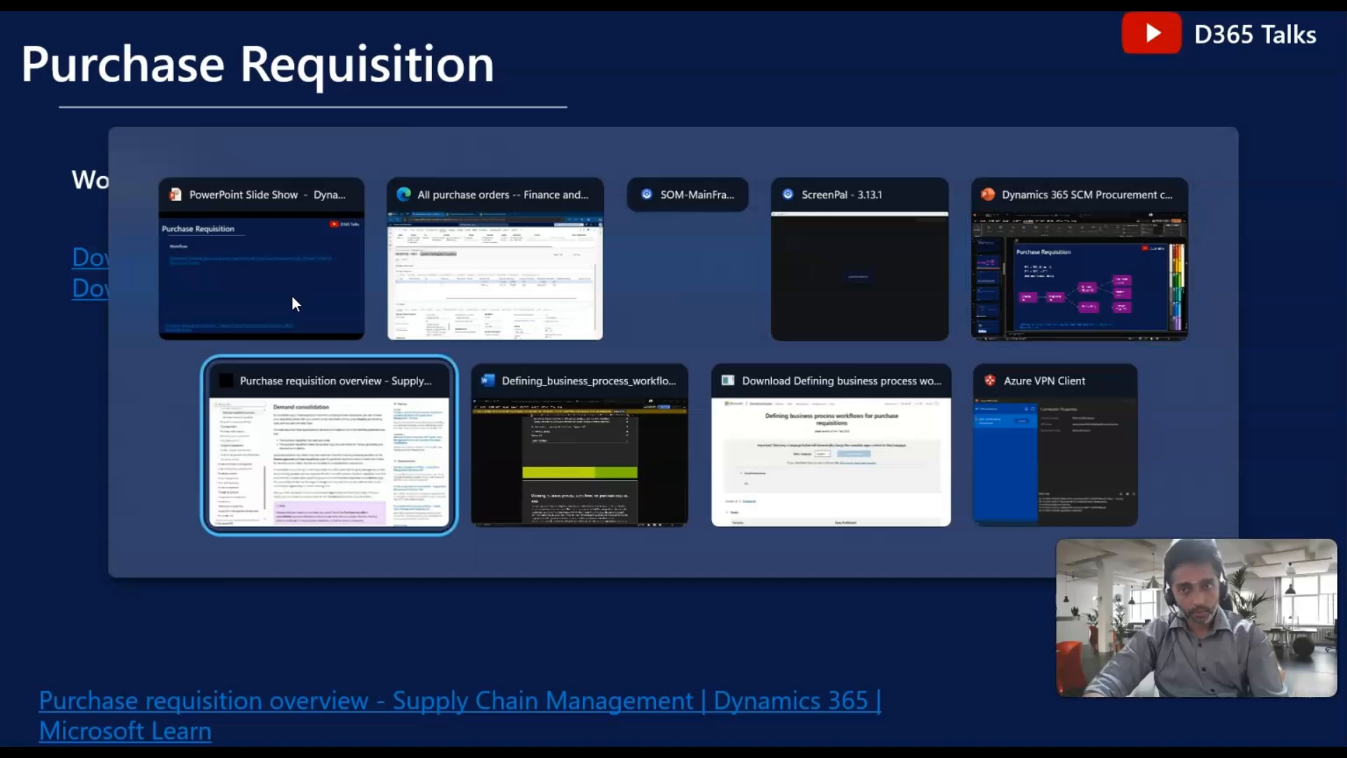
key(alt+Tab)
Examine the document's contents page at a larger zoom, covering the purchase requisition review scenarios, workflow sharing and architecture topics.
scroll(597, 293, up, 10)
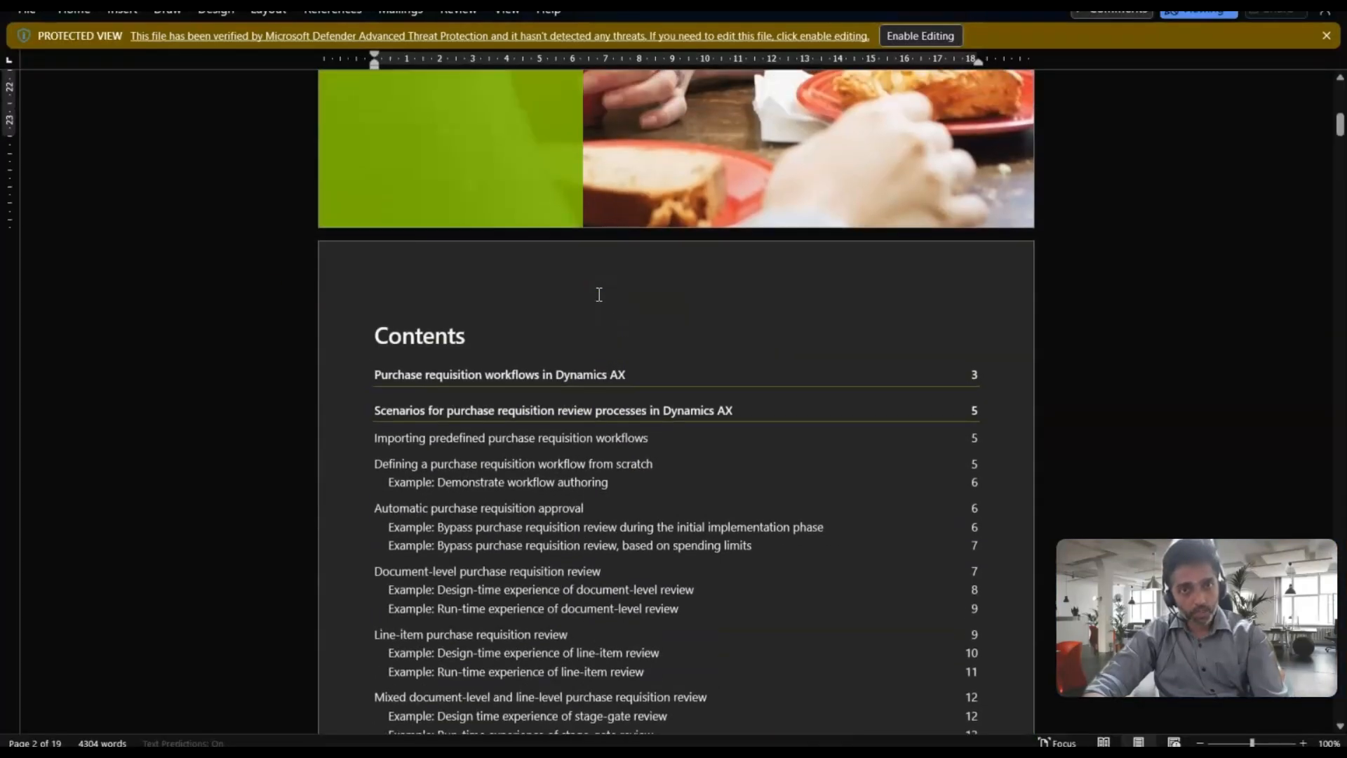
scroll(598, 296, down, 5)
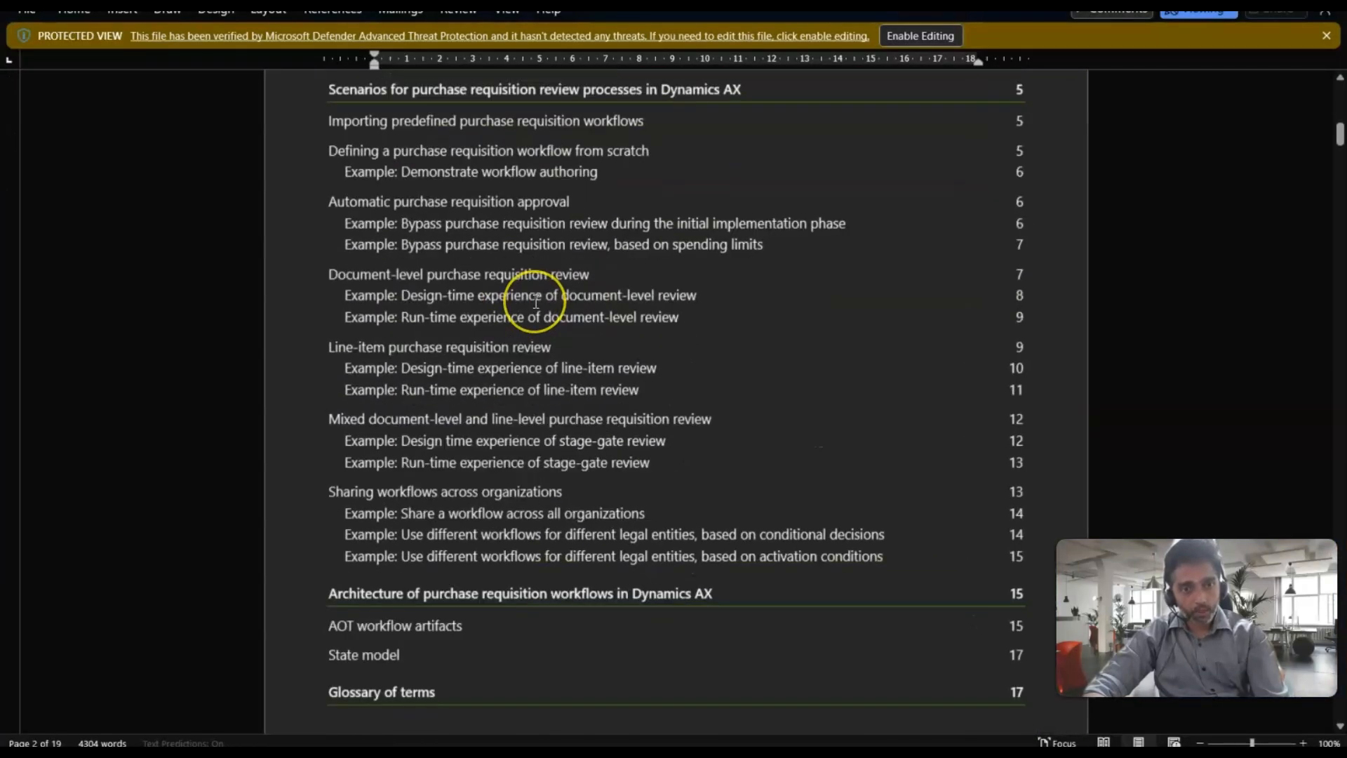
ctrl+scroll(533, 298, up, 4)
scroll(536, 302, up, 3)
scroll(365, 355, down, 1)
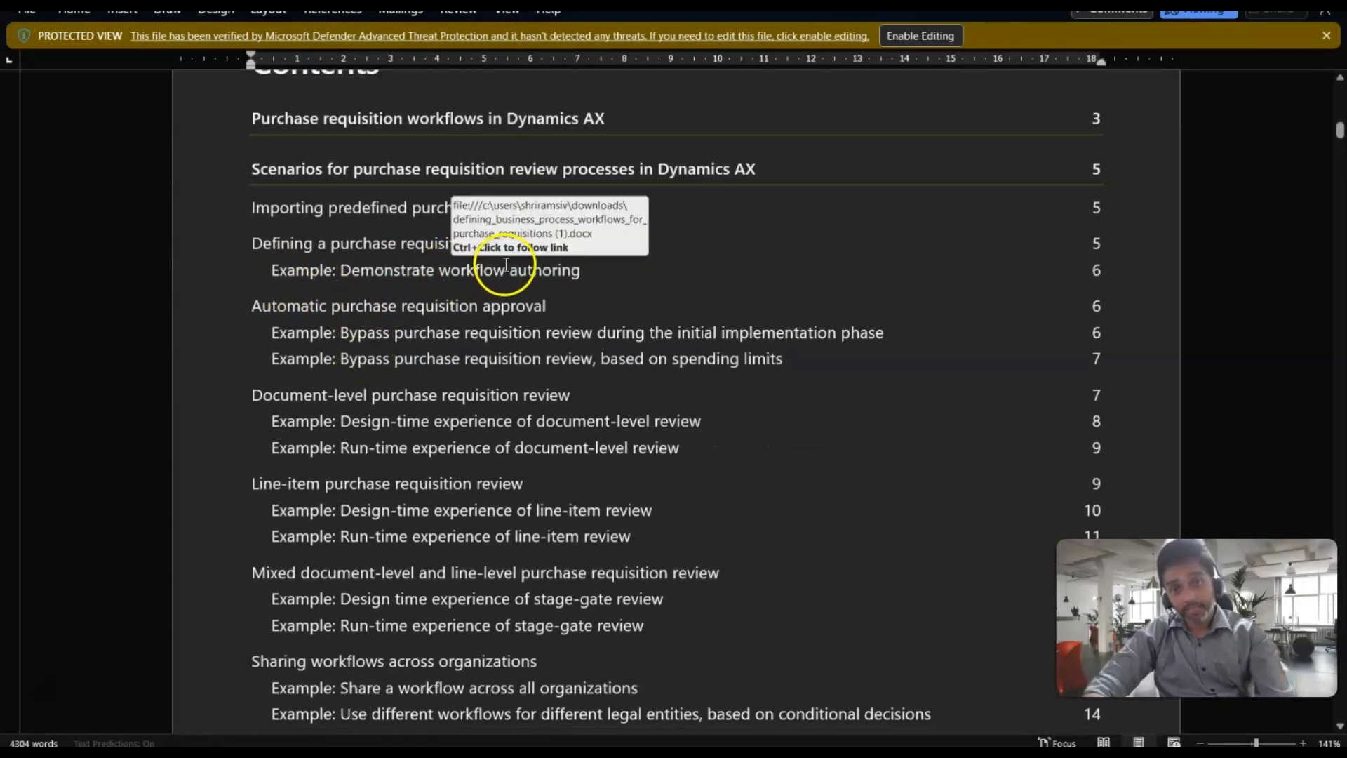
scroll(496, 324, down, 1)
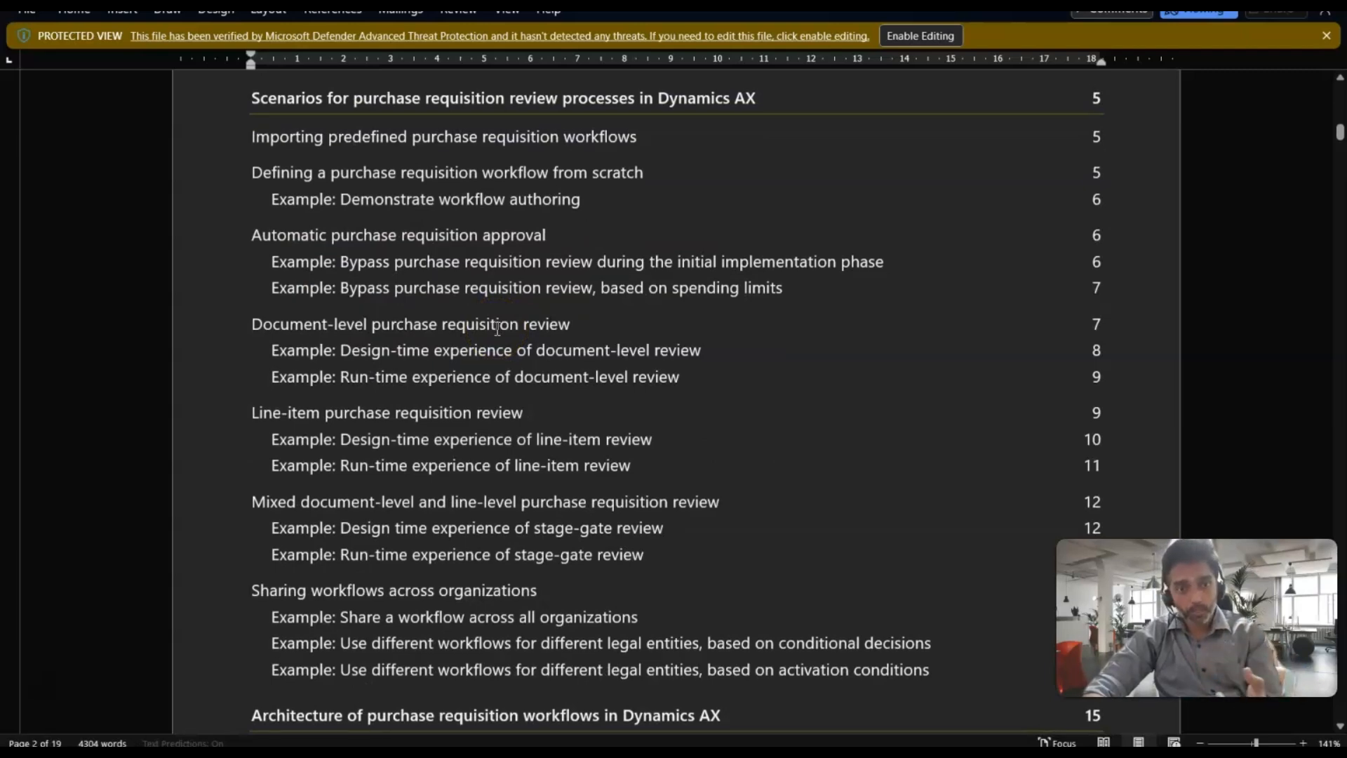
scroll(497, 329, down, 6)
scroll(497, 328, up, 5)
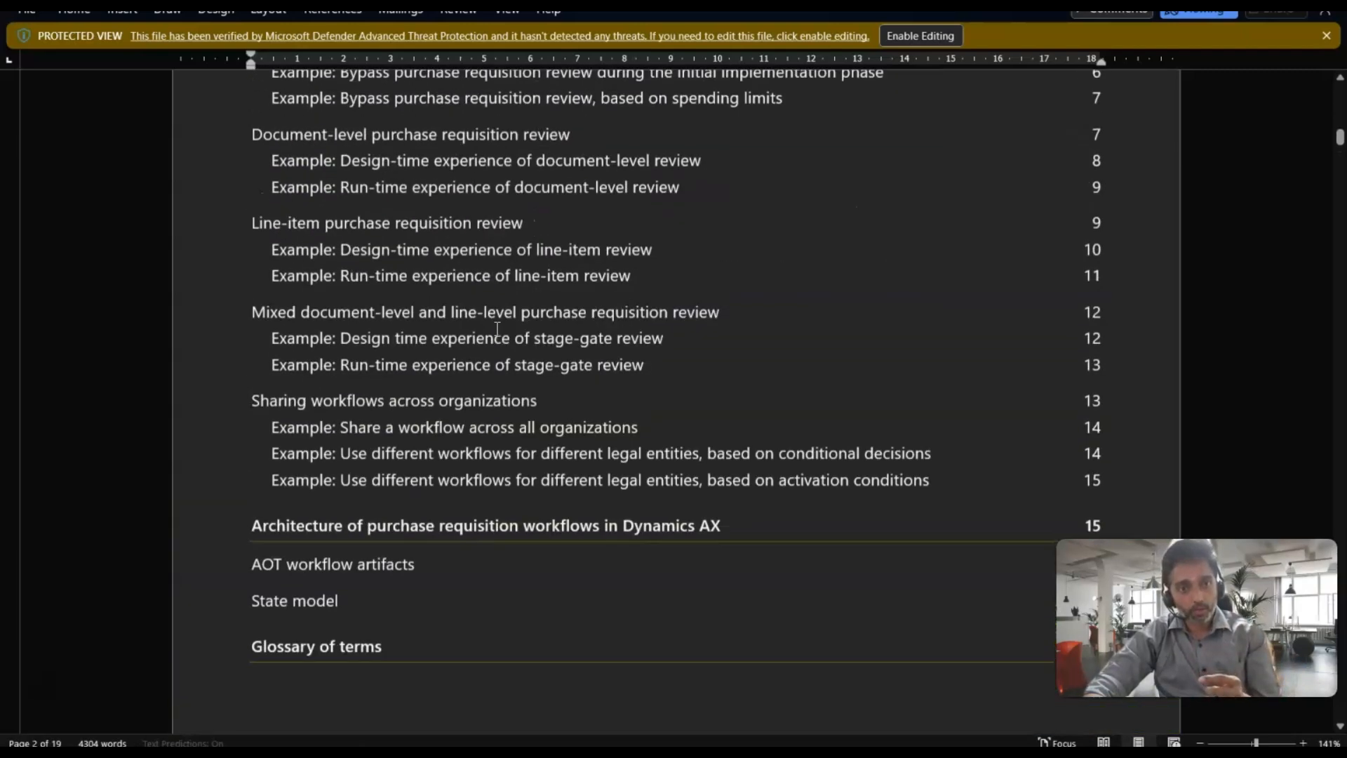
scroll(497, 328, up, 3)
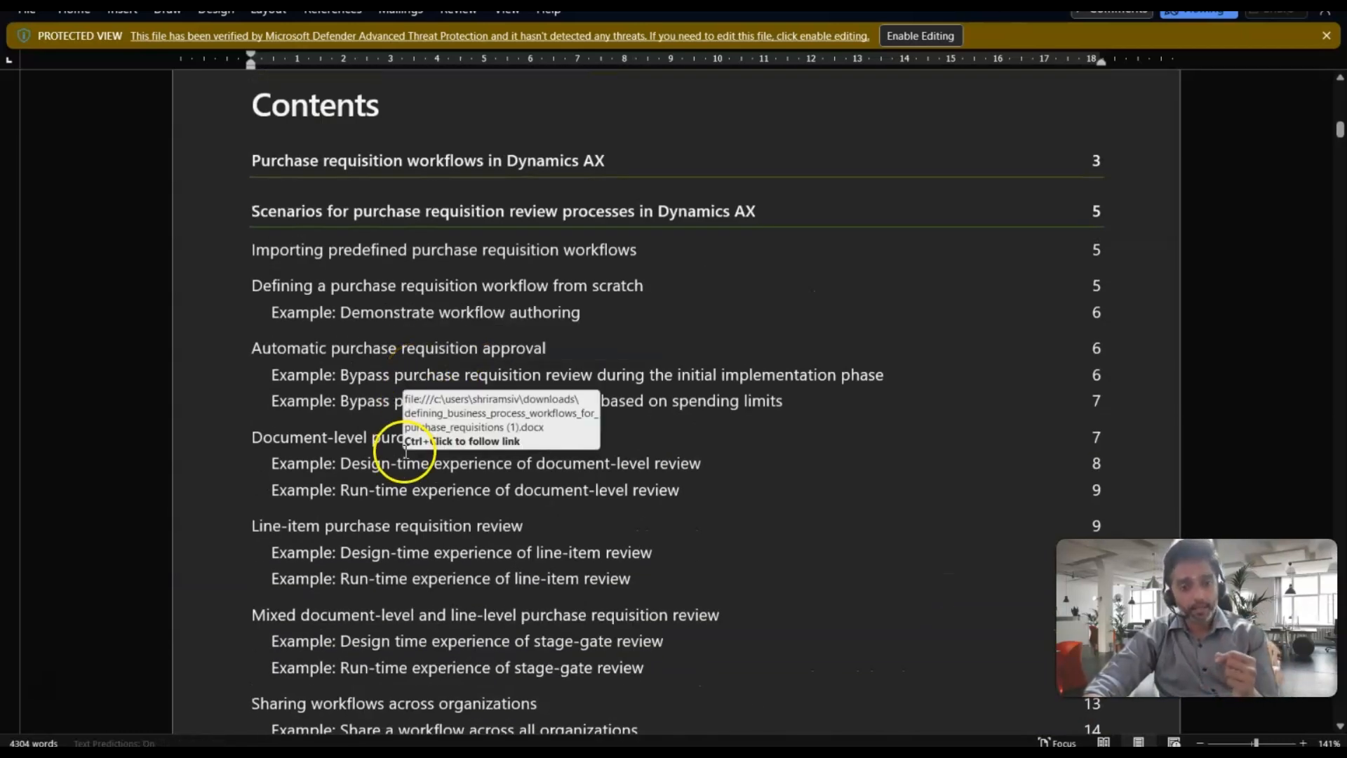
scroll(340, 529, down, 1)
scroll(339, 533, down, 1)
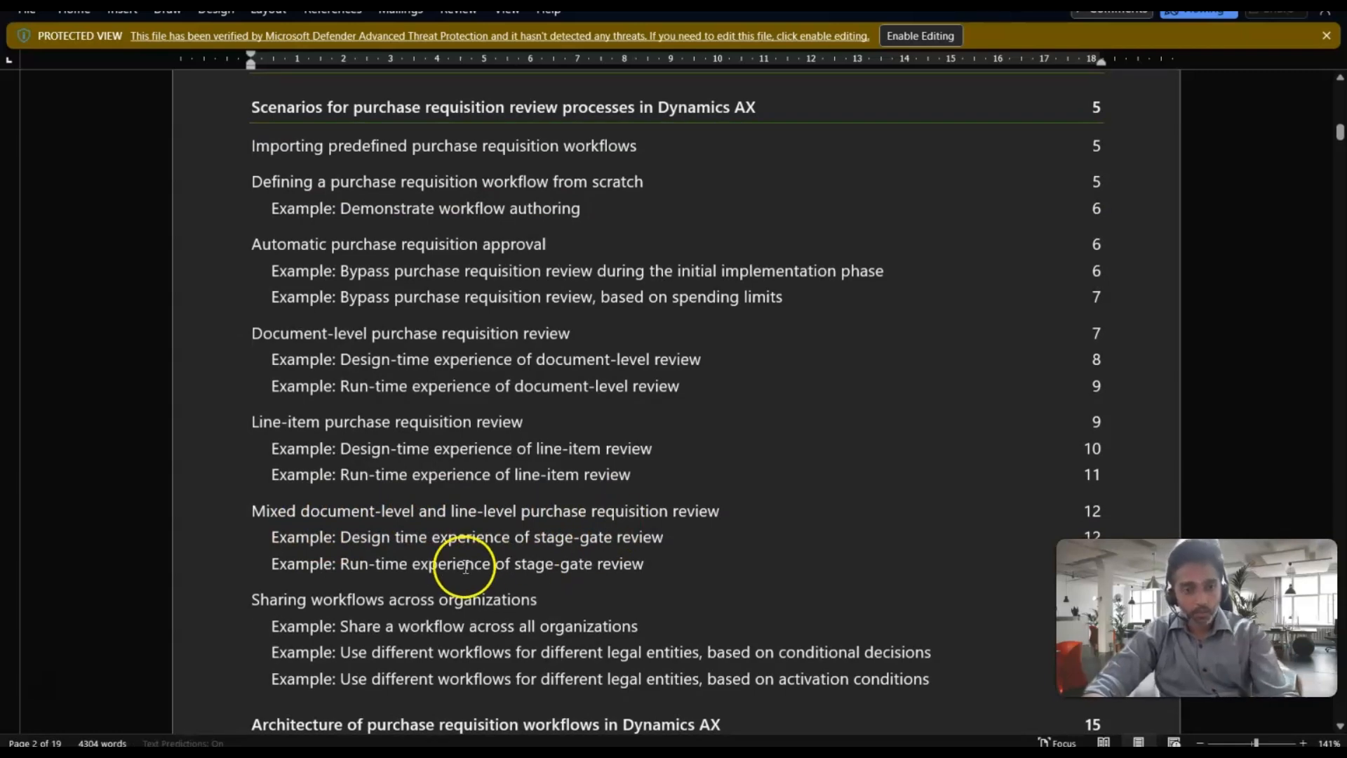
Skim the document's introduction and the sections on the preparer's and reviewer's roles and available workflow actions.
scroll(411, 589, down, 2)
scroll(410, 590, down, 15)
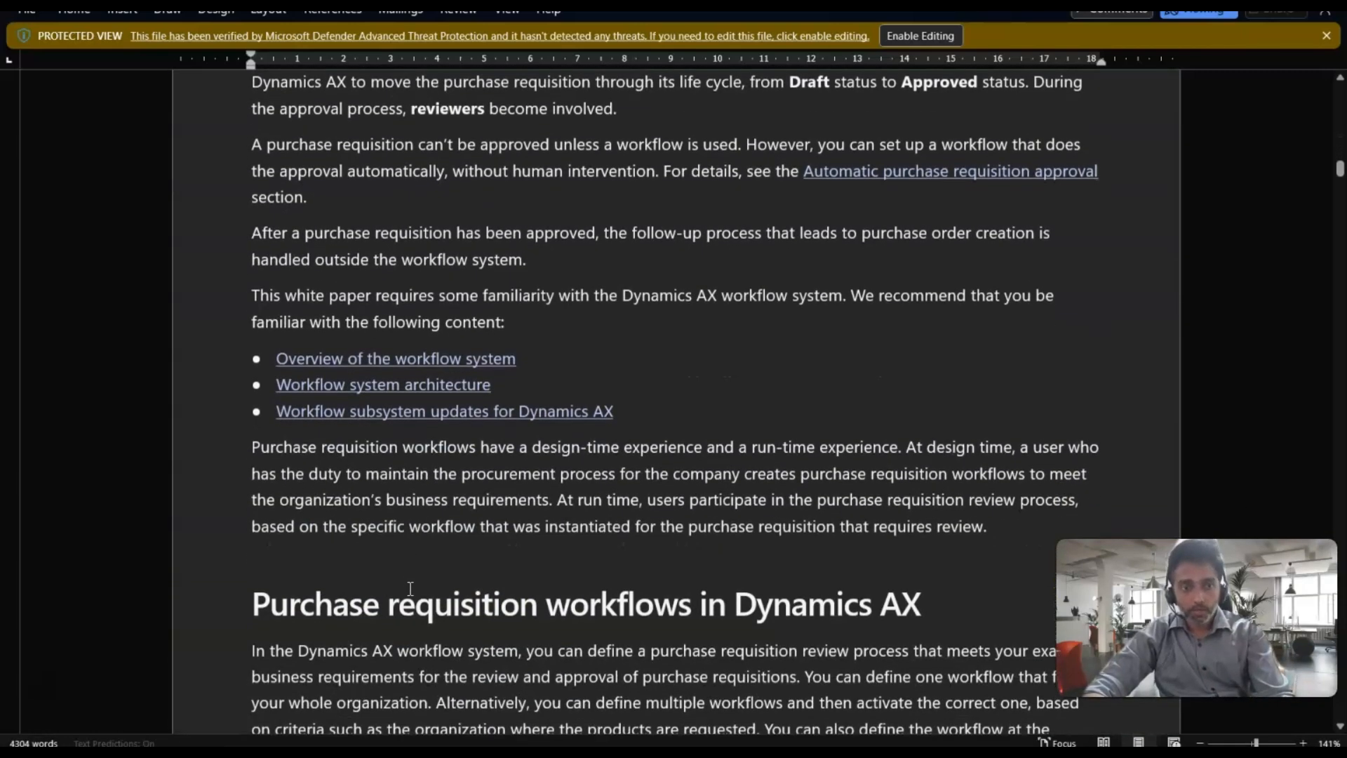
scroll(411, 590, down, 12)
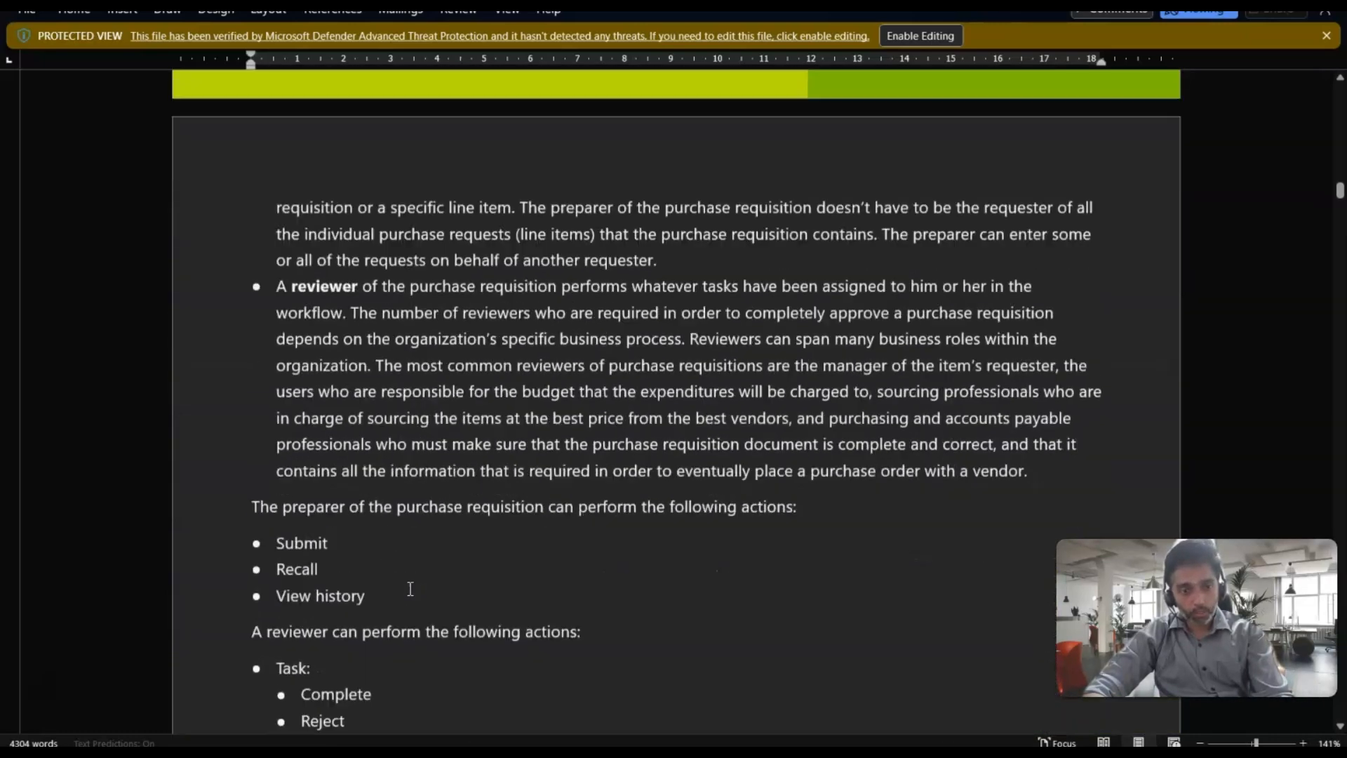
scroll(410, 589, down, 11)
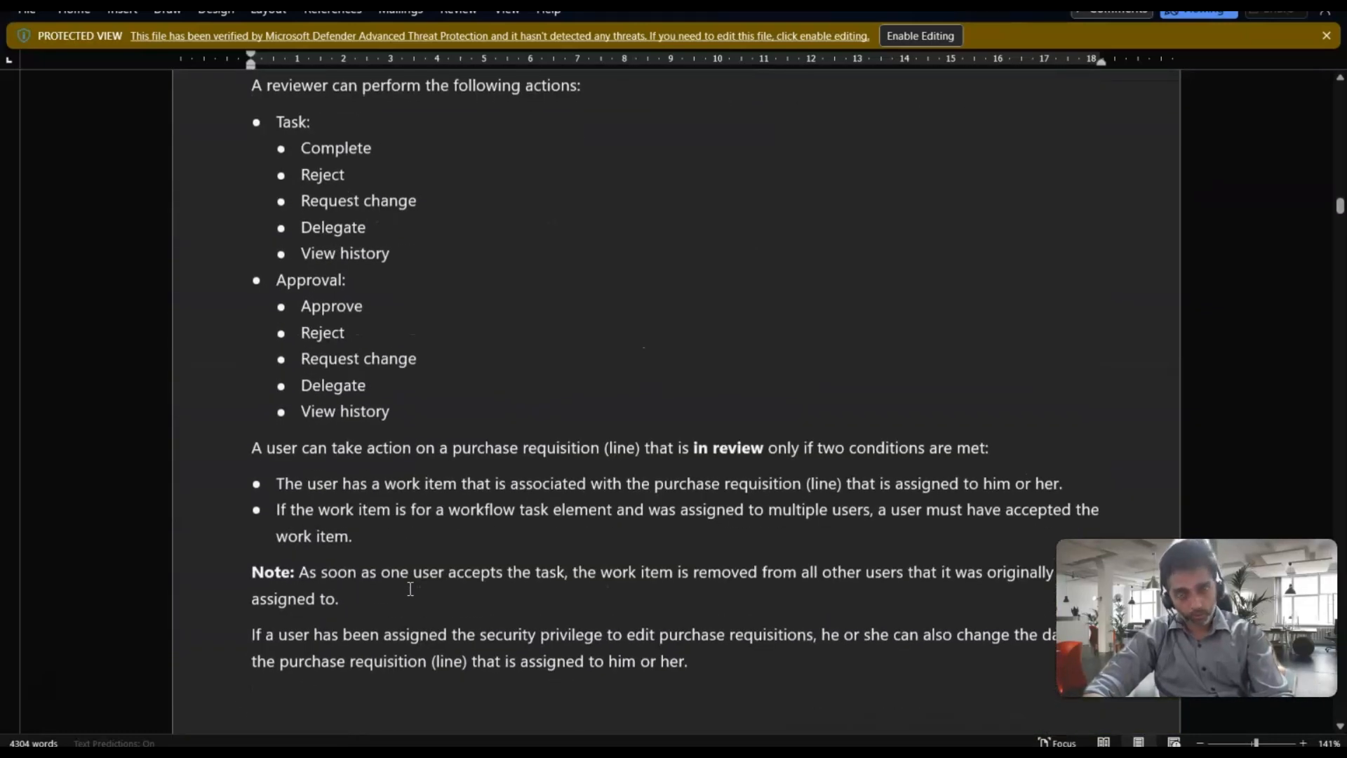
Return to the PowerPoint slide show, advance to the Next Episode slide and reveal its Request for quotation topic.
key(alt+Tab)
key(alt+Tab)
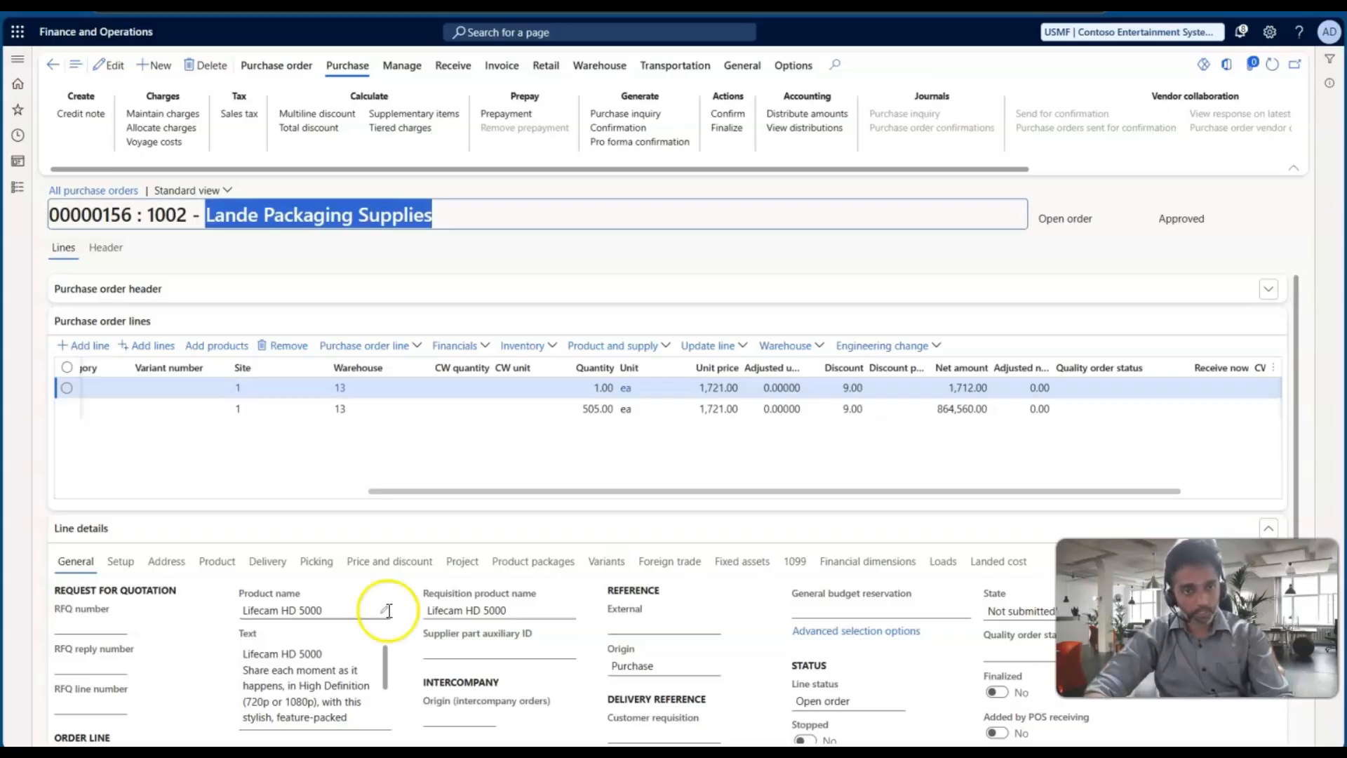
key(alt+Tab)
key(alt+Tab)
key(Right)
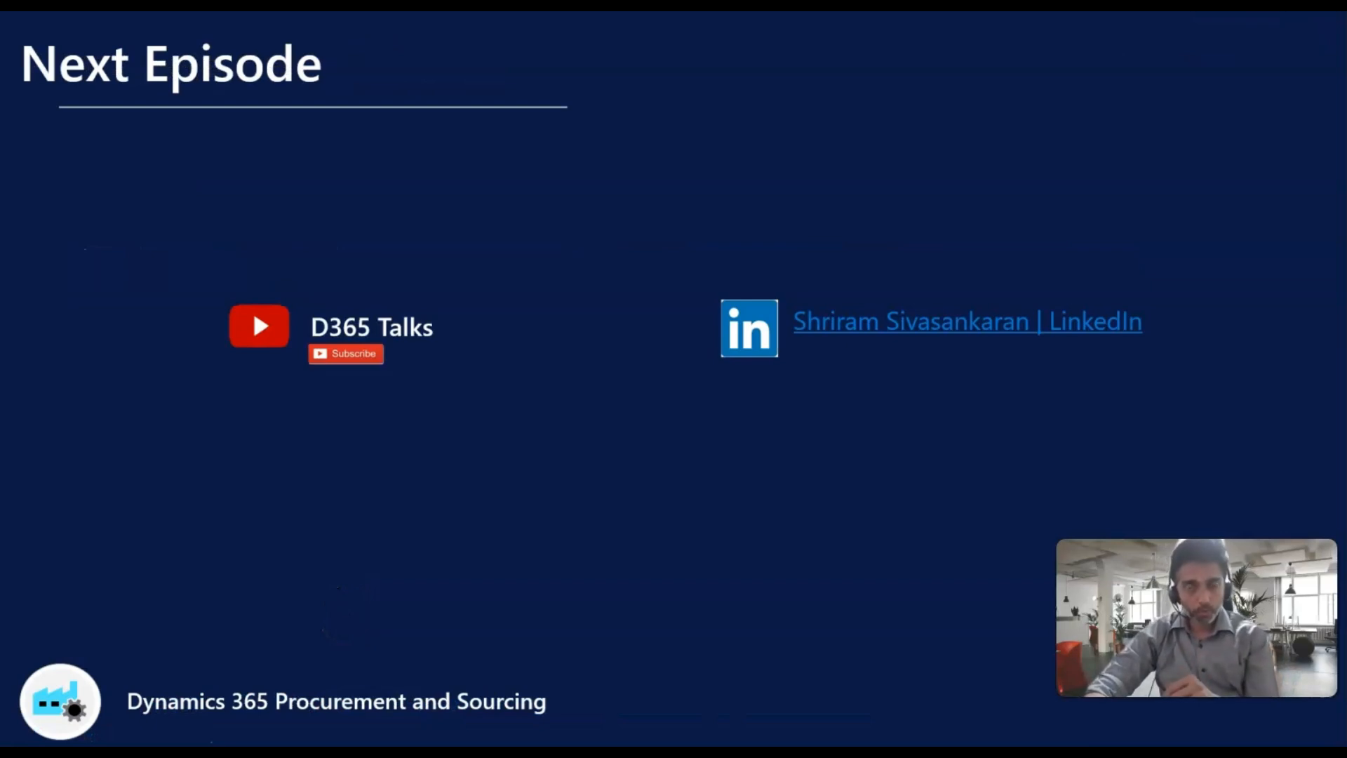
key(Right)
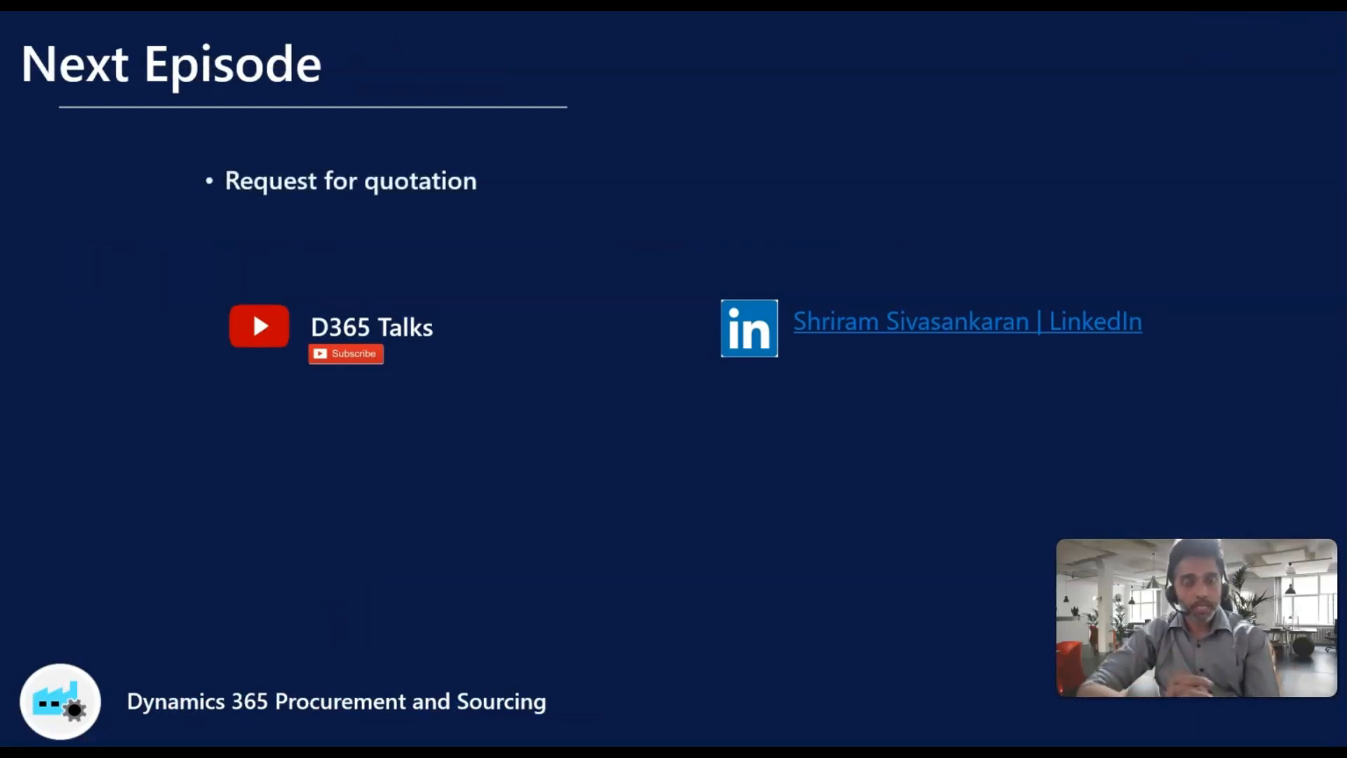